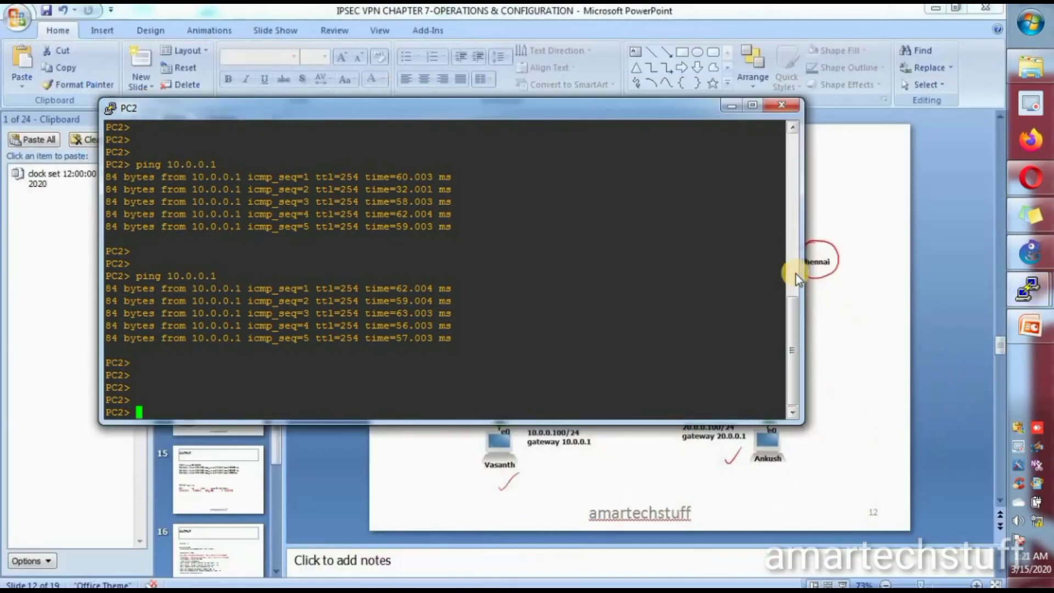
Rerun the ping to 10.0.0.1 from PC2
key(Return)
key(Return)
key(Return)
key(Up)
key(Return)
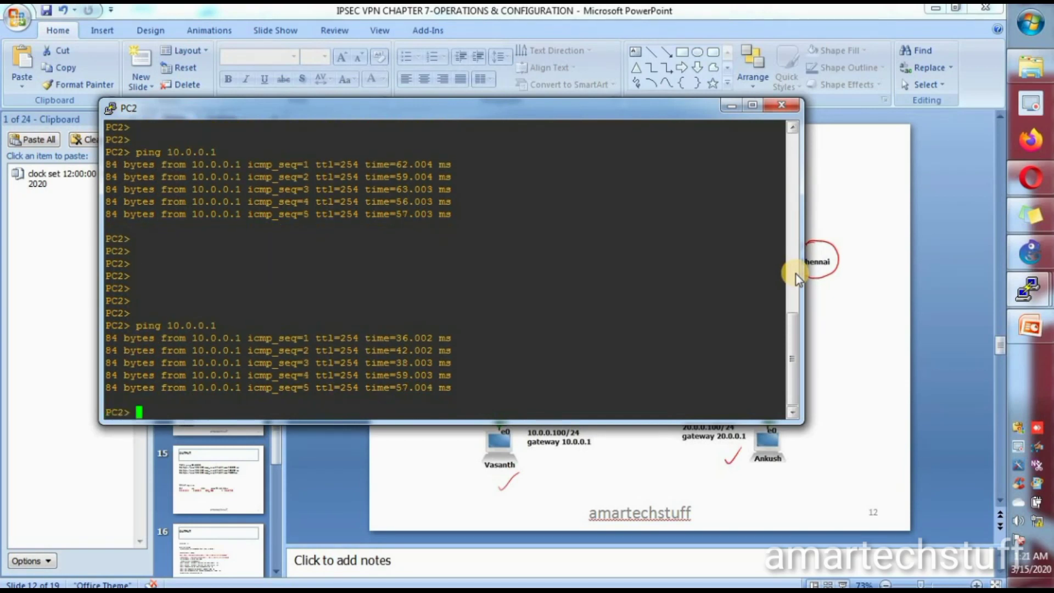
Ping 20.0.0.100 from PC1 and get five replies, then bring the LAB slide forward
click(1029, 290)
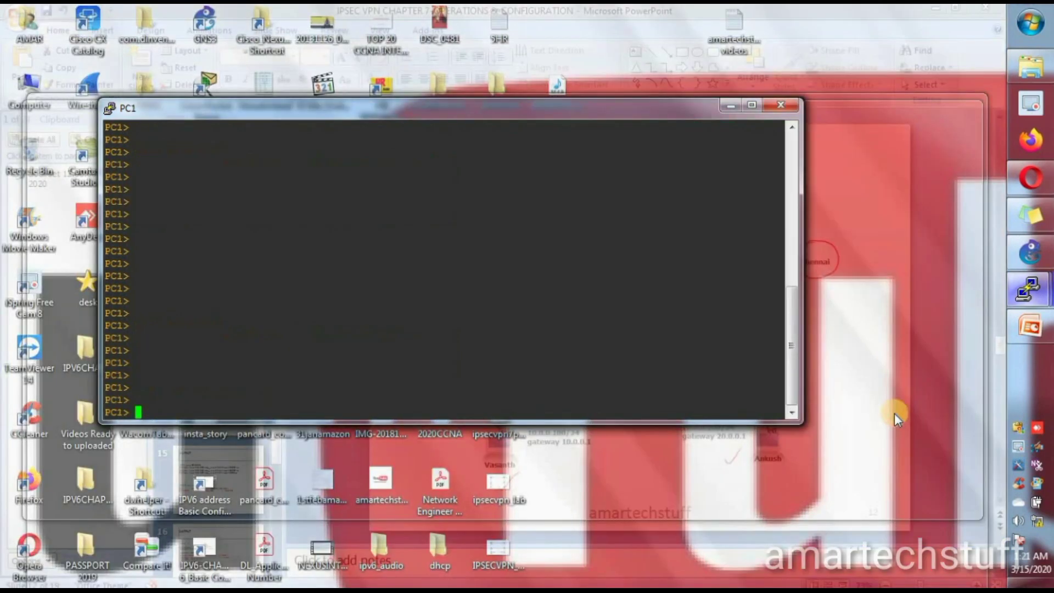
click(894, 413)
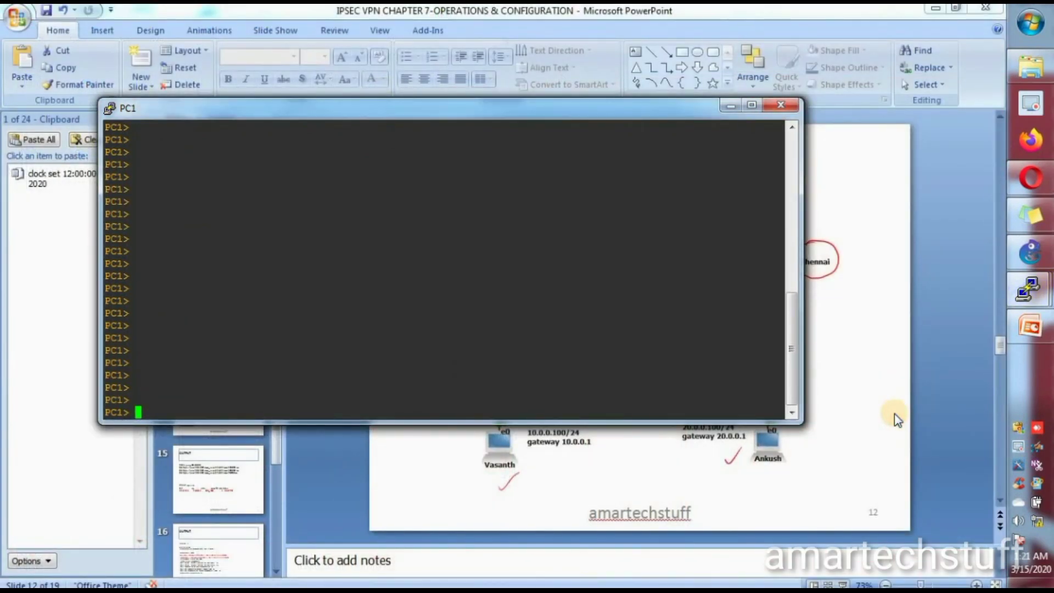
text(ping 20.0)
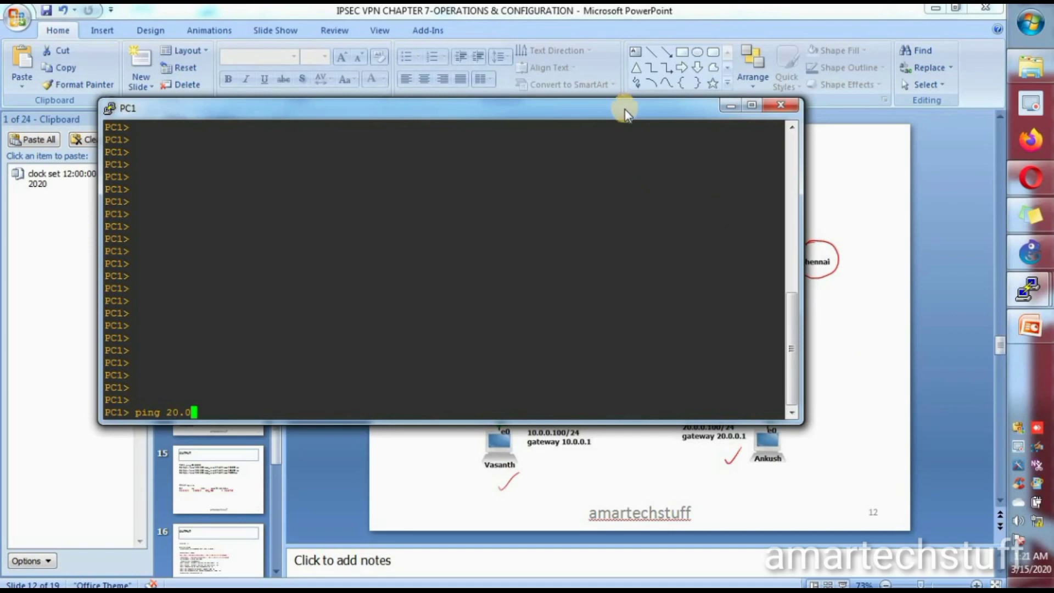
drag(627, 111, 630, 67)
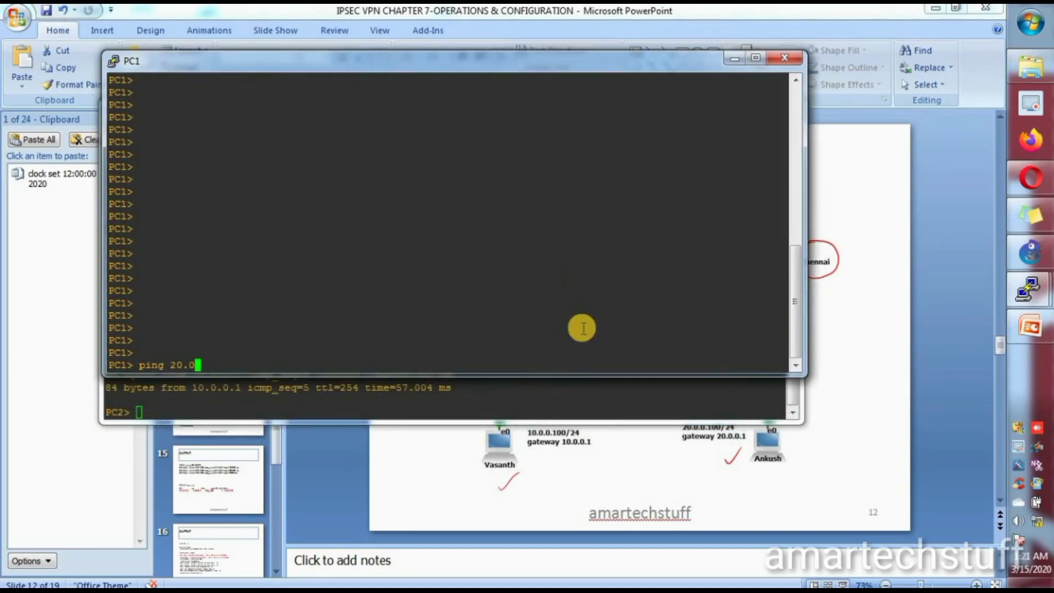
click(584, 388)
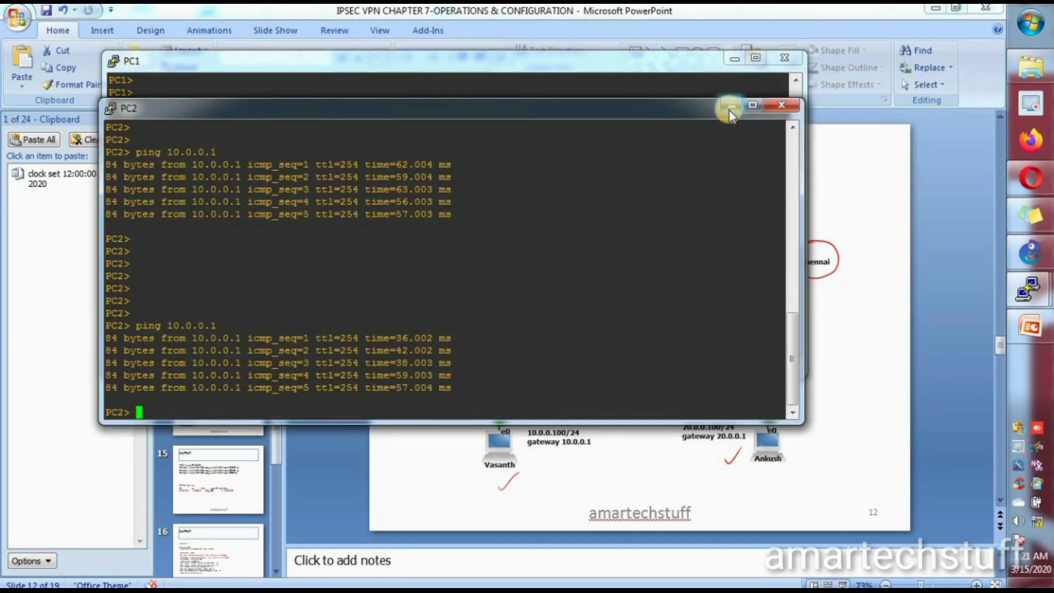
click(731, 107)
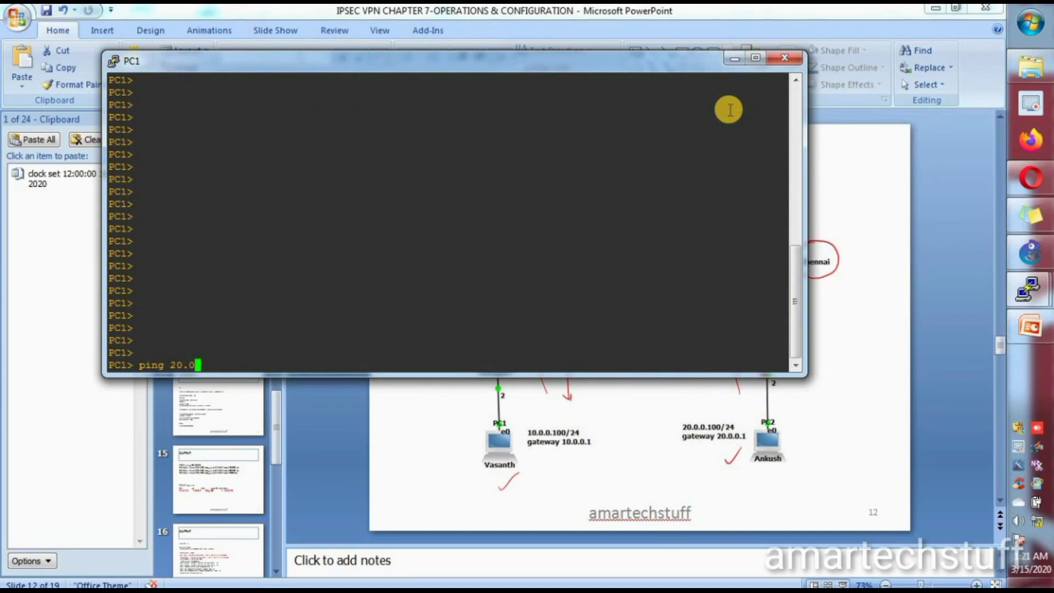
text(.0.100)
key(Return)
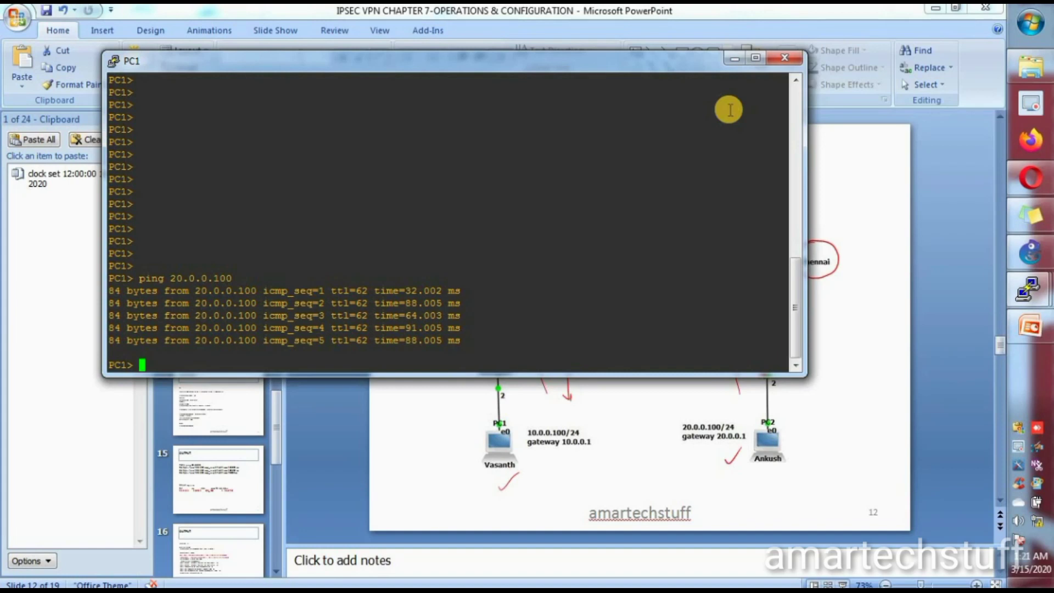
click(701, 493)
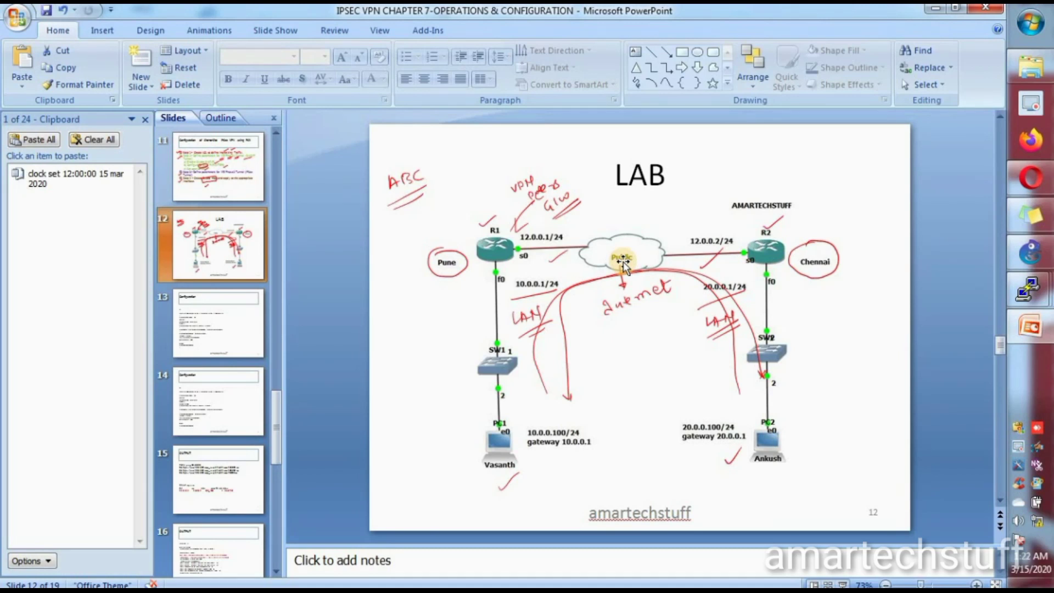
Show slide 11 and highlight Step 1's ACL for interesting traffic
click(229, 175)
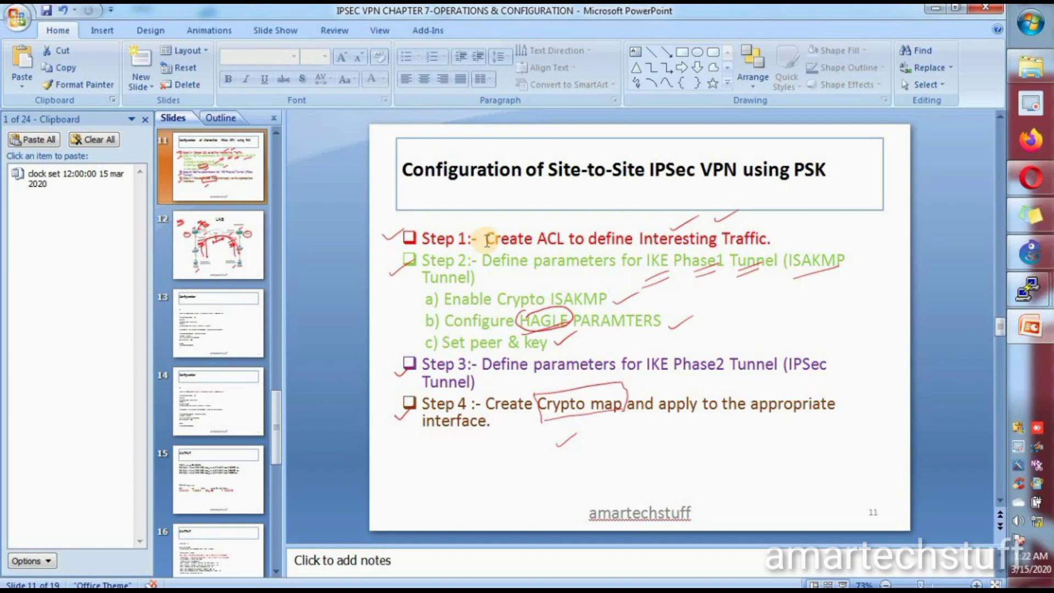
mouse_move(487, 239)
mouse_down()
mouse_move(721, 220)
mouse_move(768, 236)
mouse_up()
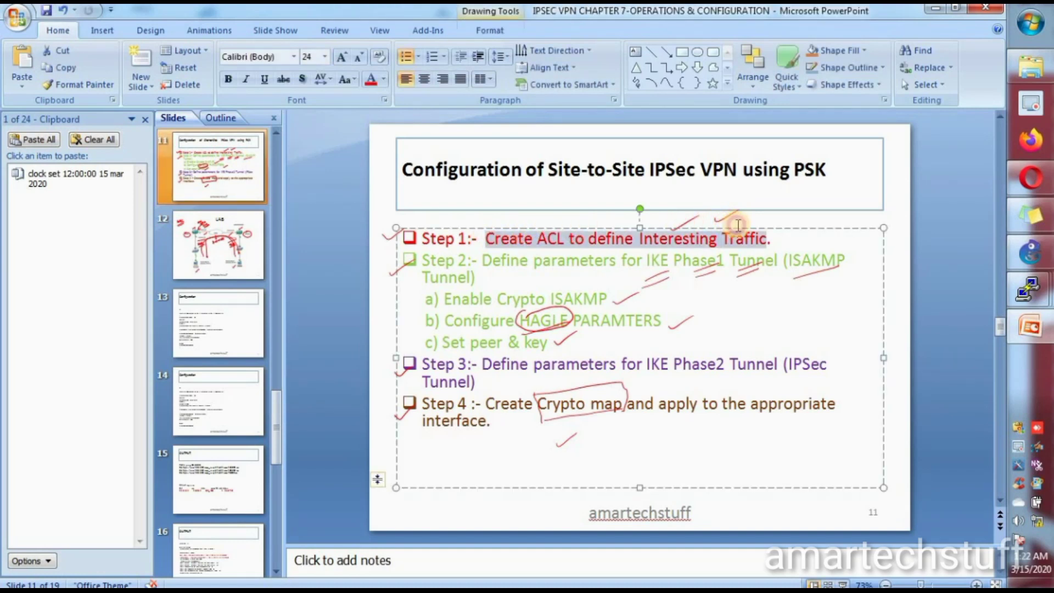
click(721, 317)
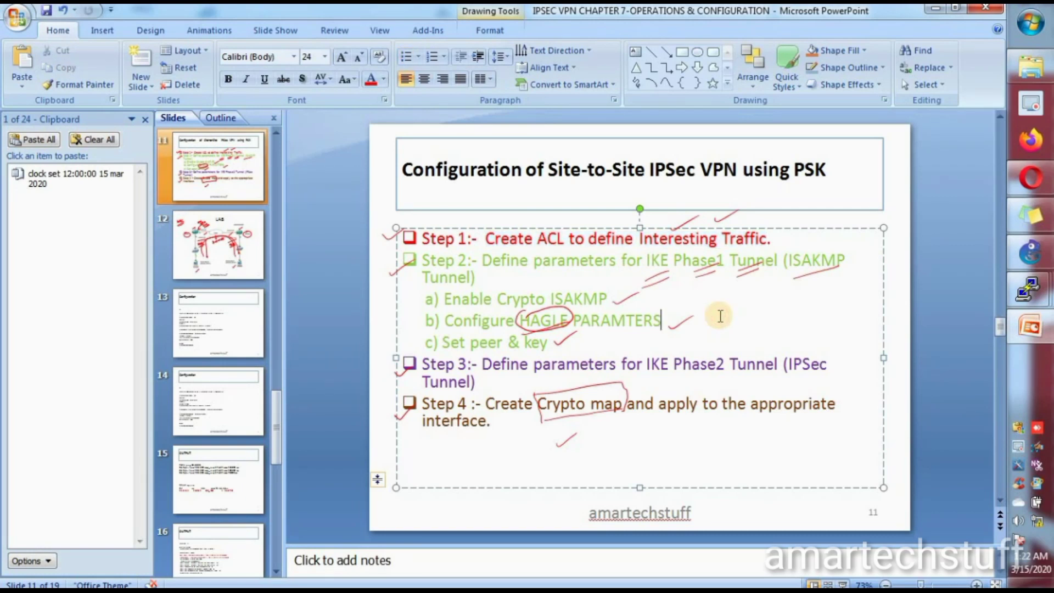
Glance at the R1 router terminal, then return to LAB slide 12
click(1029, 290)
click(889, 242)
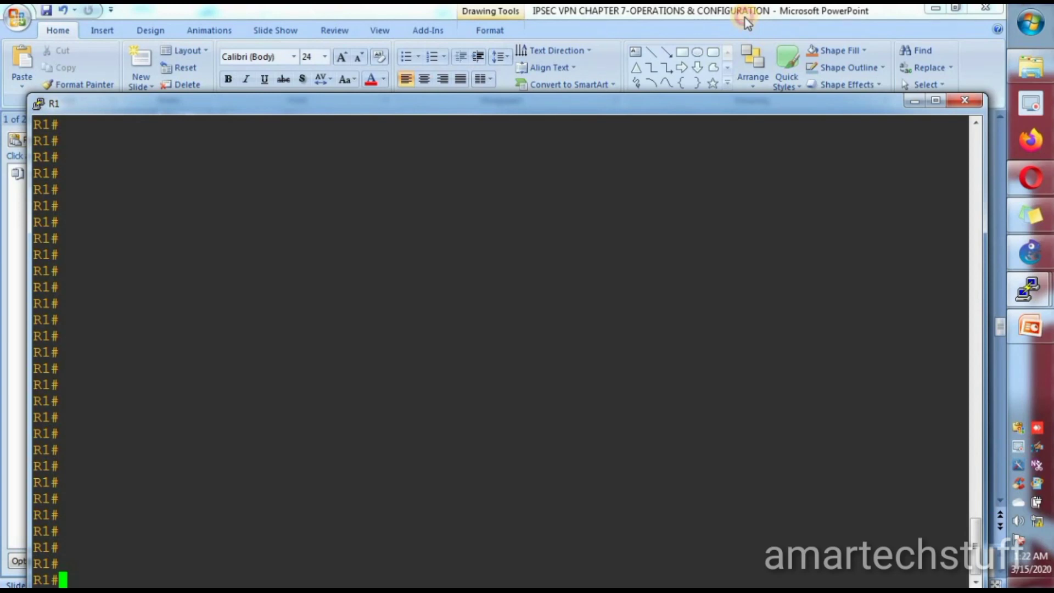
click(746, 17)
click(249, 246)
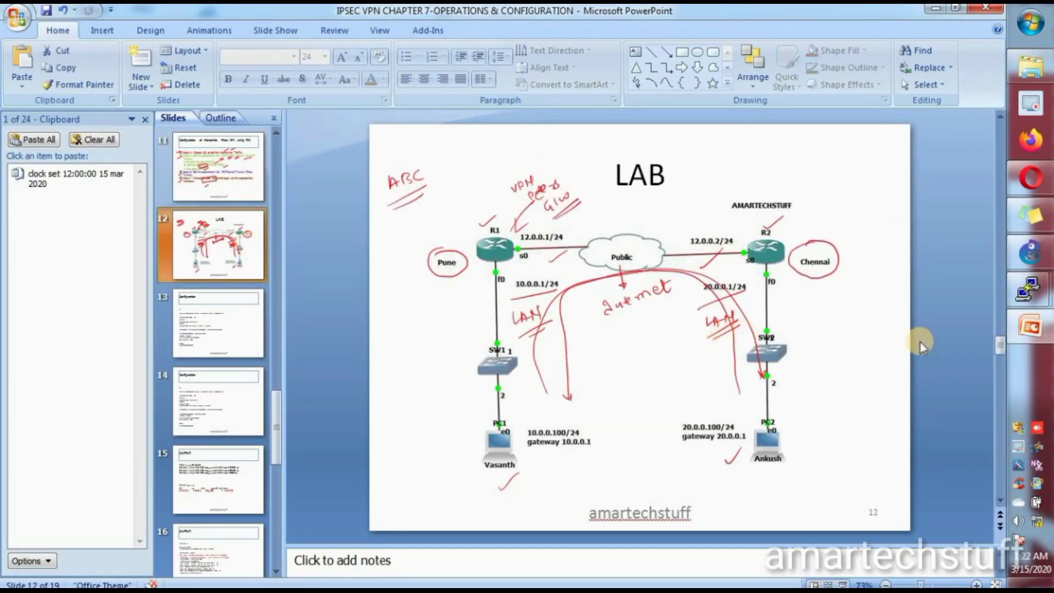
Resize the R1 terminal beside the slide and create extended access list 100 in config mode
mouse_move(1022, 303)
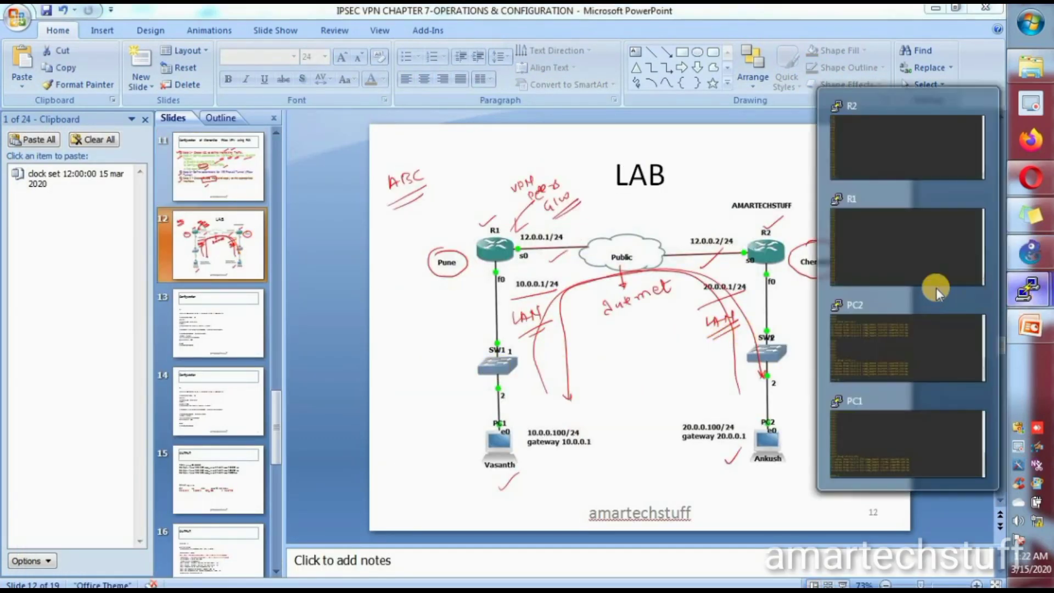
click(898, 232)
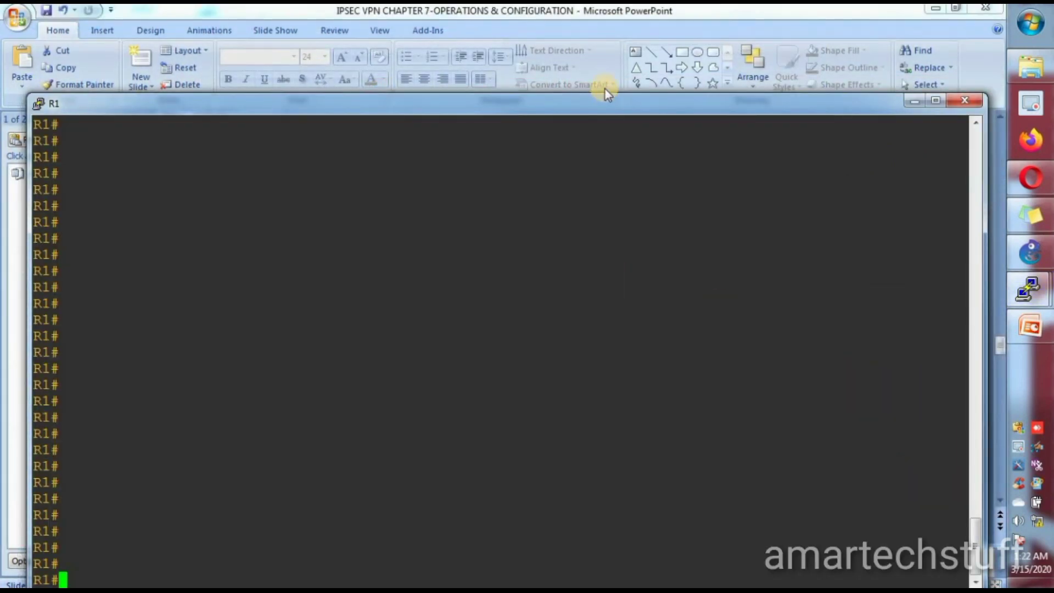
drag(600, 103, 607, 35)
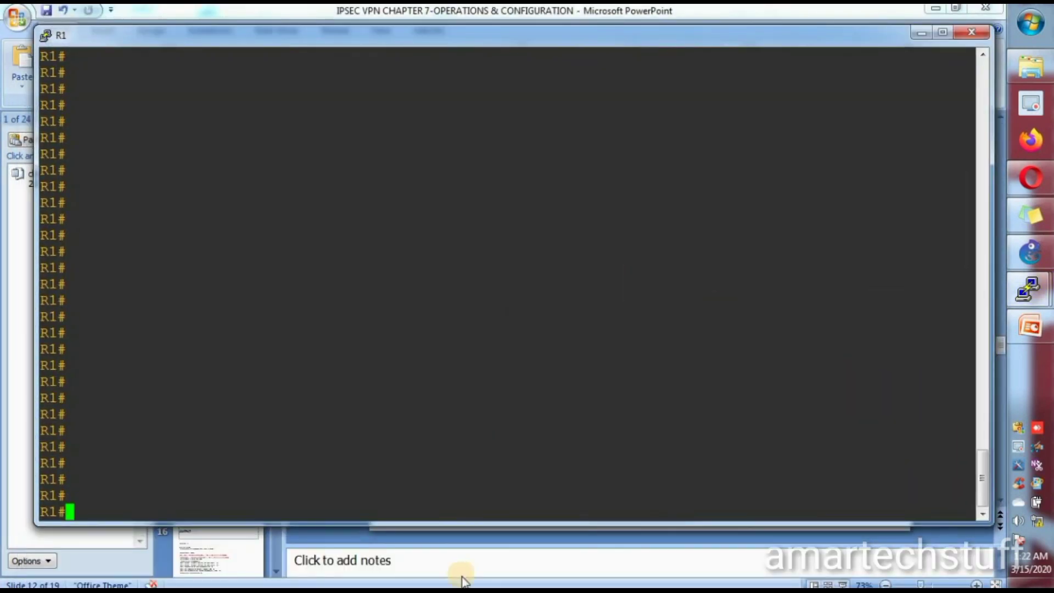
drag(468, 520, 503, 198)
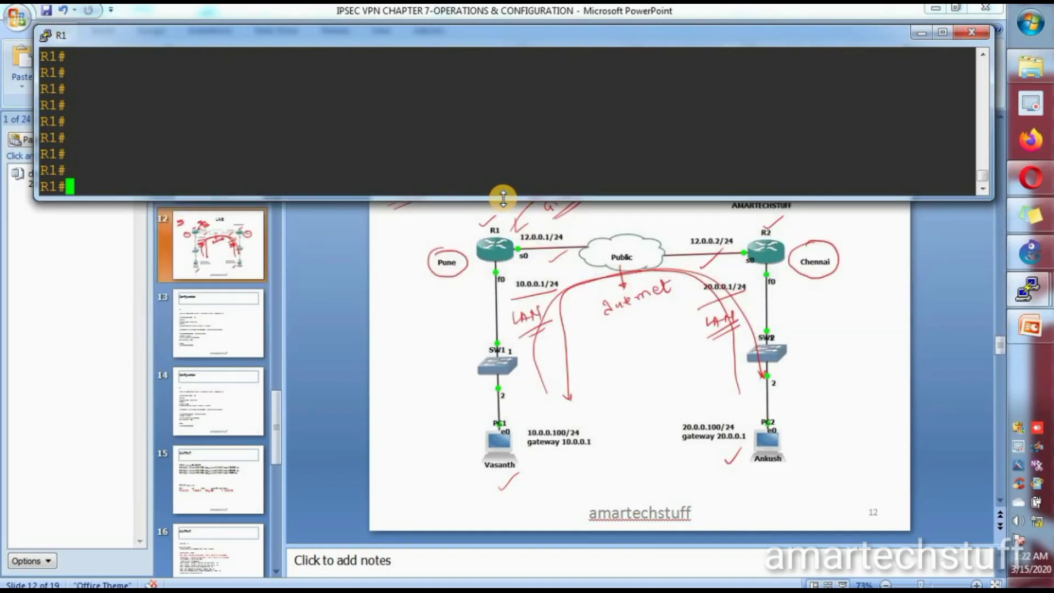
text(config)
key(Return)
key(Return)
key(Return)
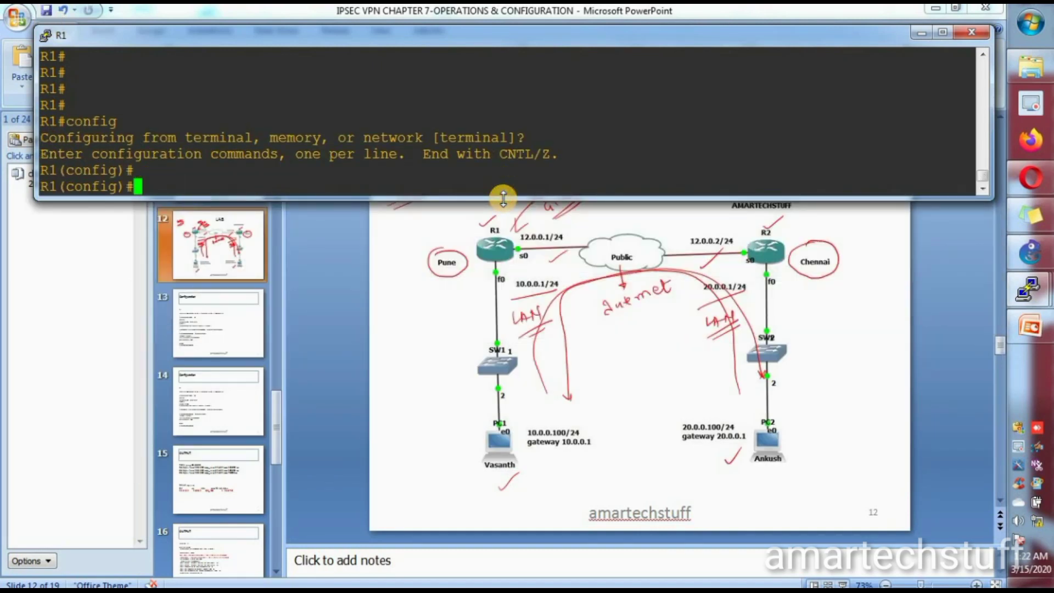
text(ip acce)
key(Tab)
text(ex)
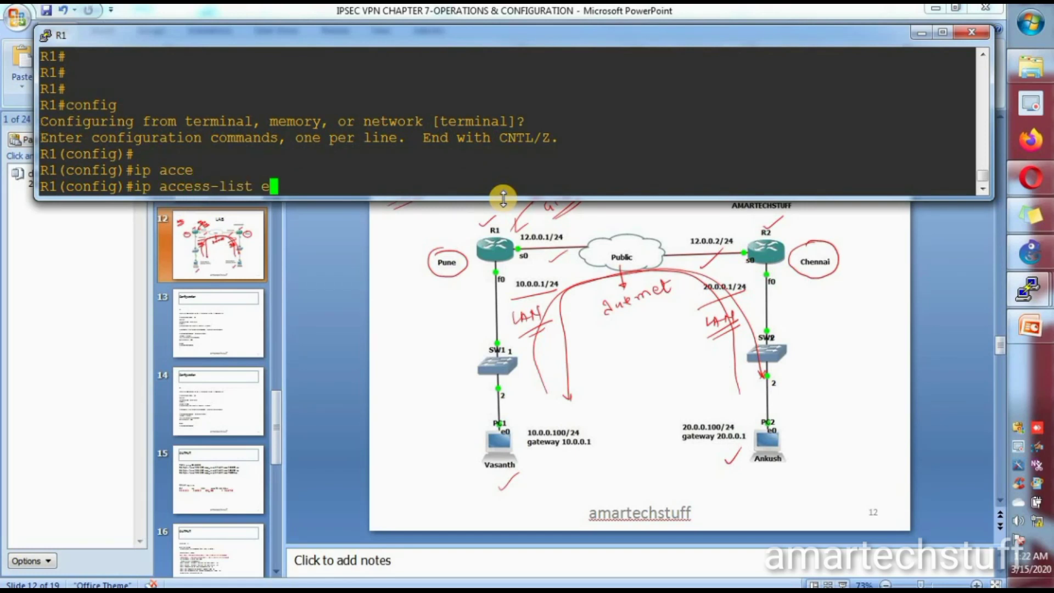
key(Tab)
text(100)
key(Return)
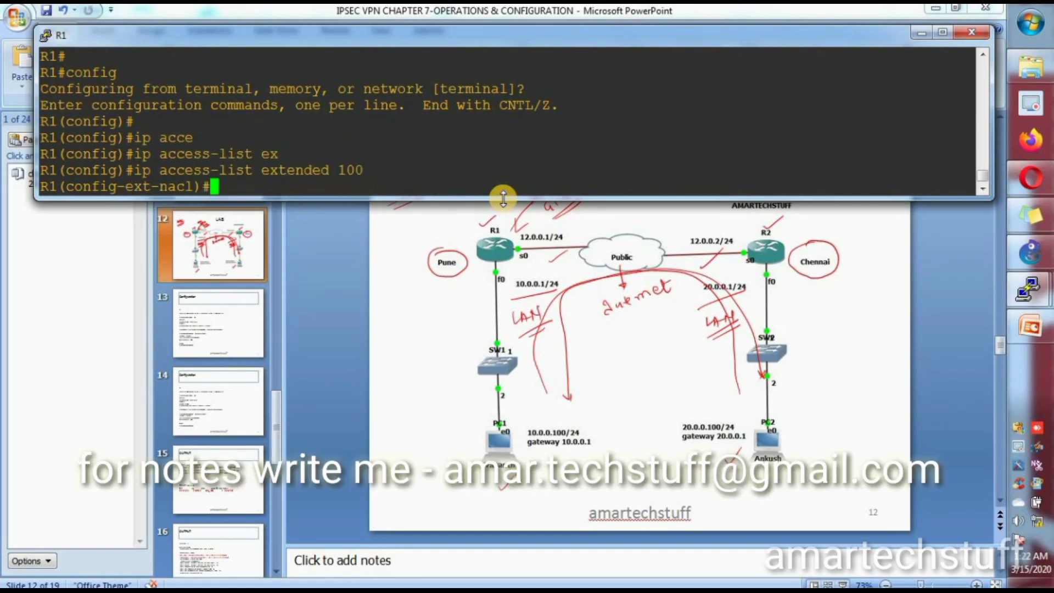
Add 'permit ip 10.0.0.0 0.0.0.255 20.0.0.0 0.0.0.255', exit config, and select the rule for copying
text(per)
key(Tab)
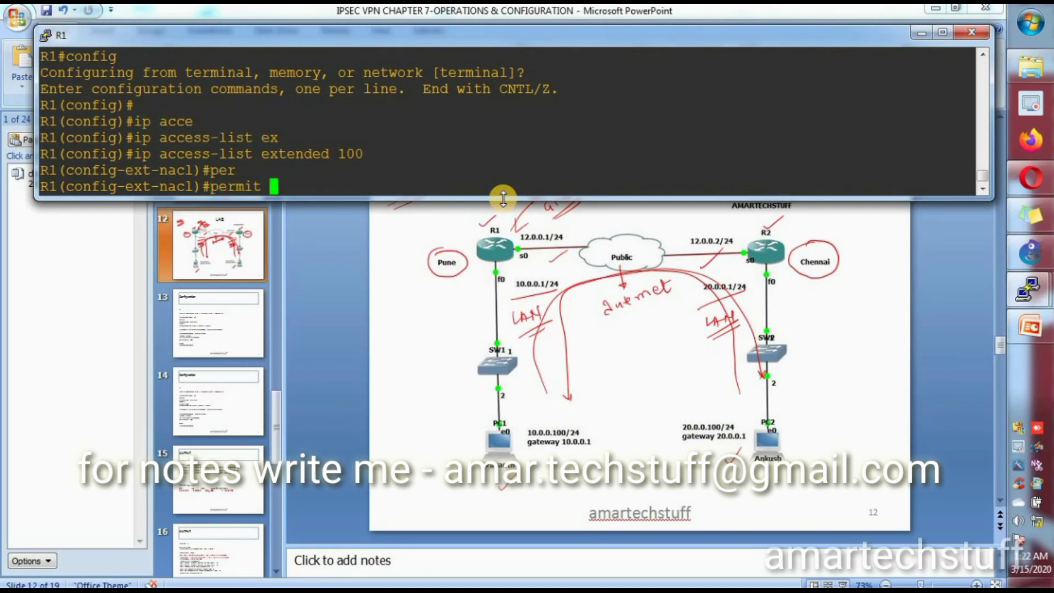
text(ip)
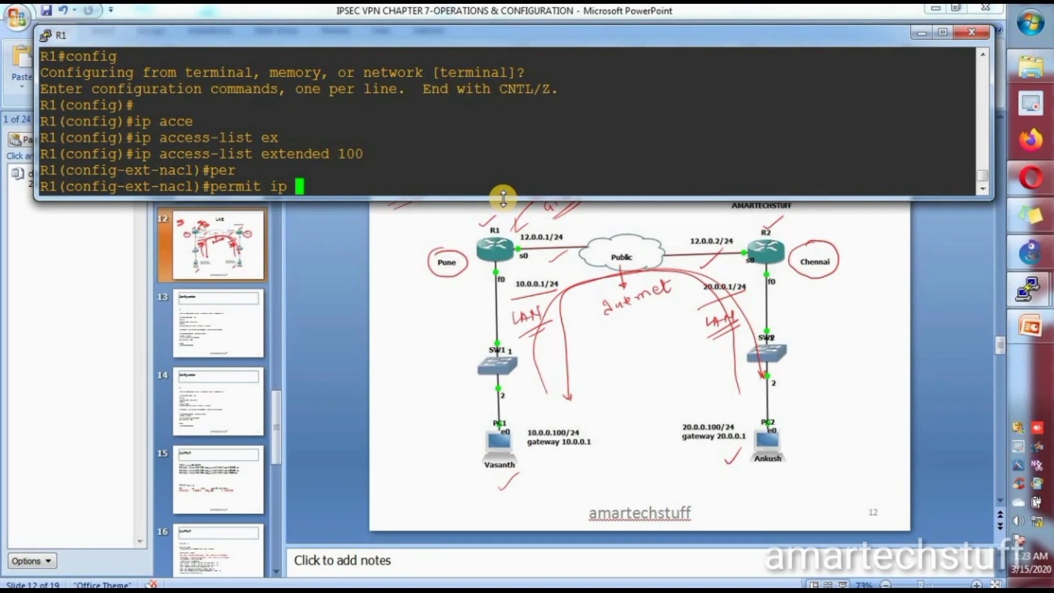
text(10.0.0.0 0.0,.)
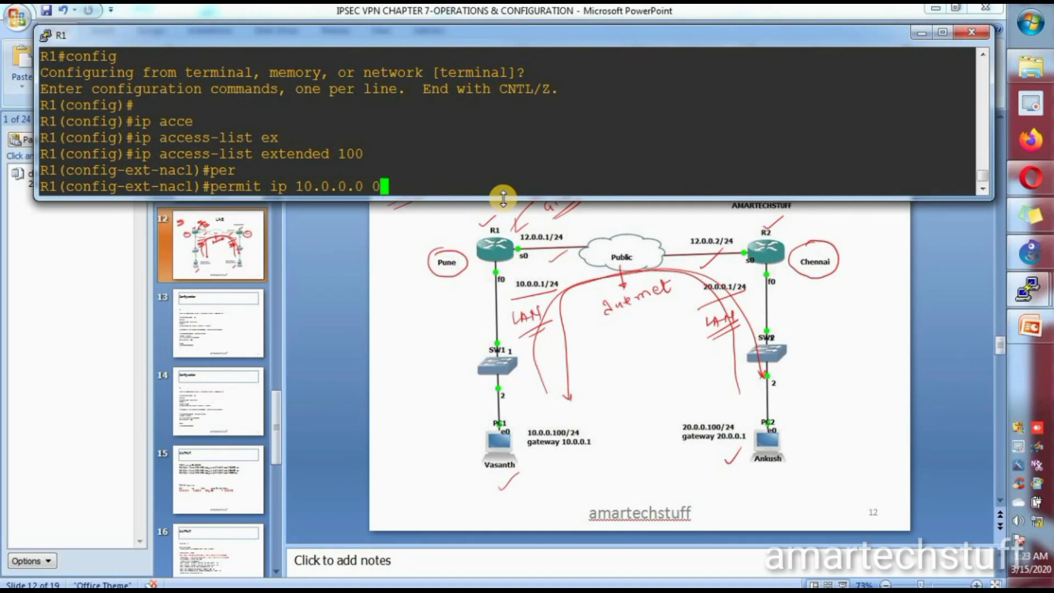
key(BackSpace)
key(BackSpace)
text(.0.255 20.)
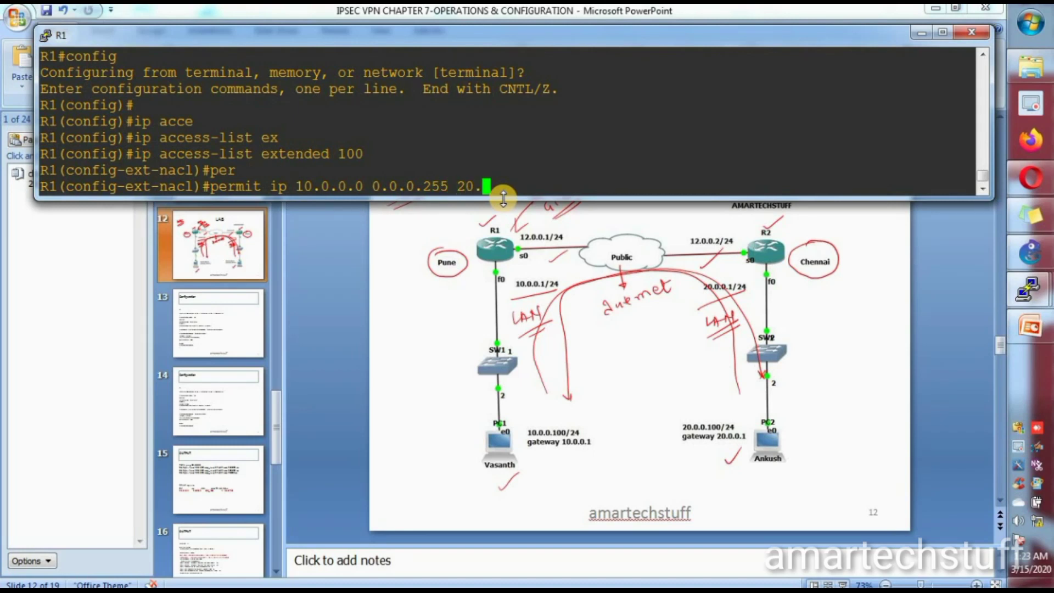
text(0.0.0 0.0.0.255)
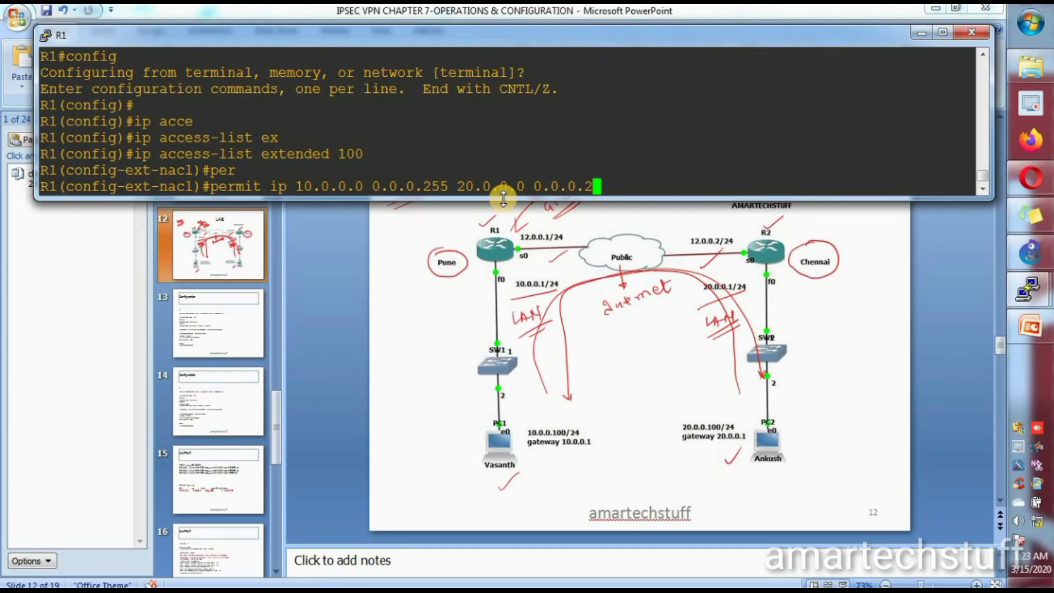
key(Return)
key(ctrl+z)
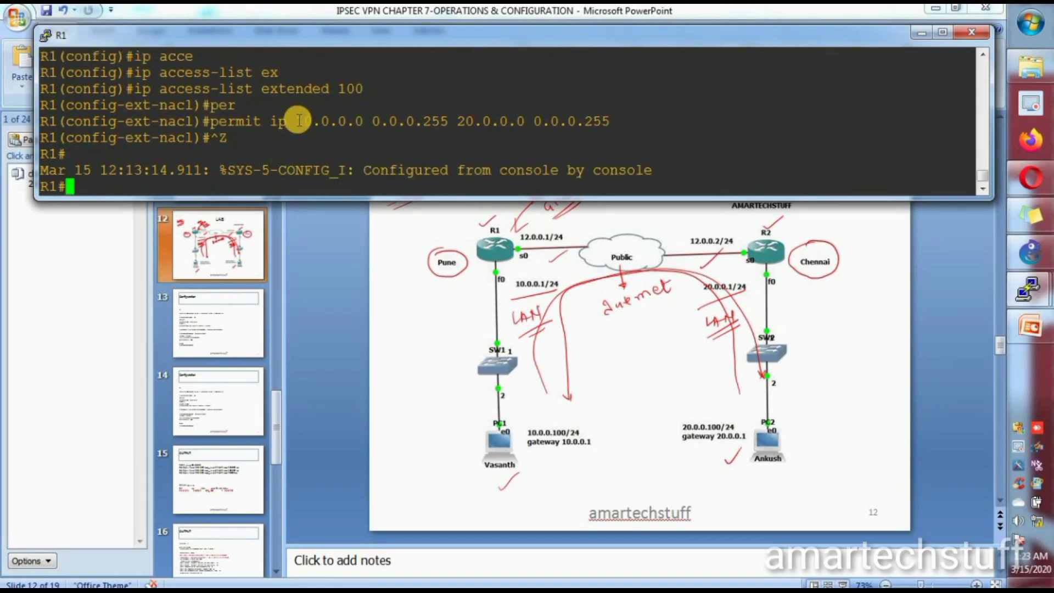
click(211, 121)
drag(211, 121, 608, 112)
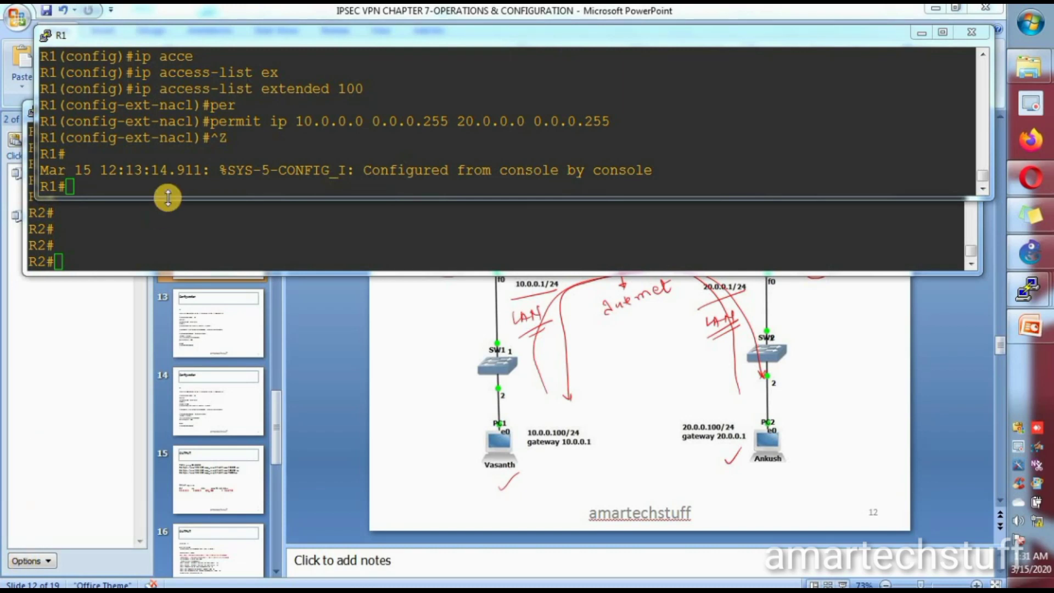
On R2, enter config mode and create extended access list 100
click(164, 219)
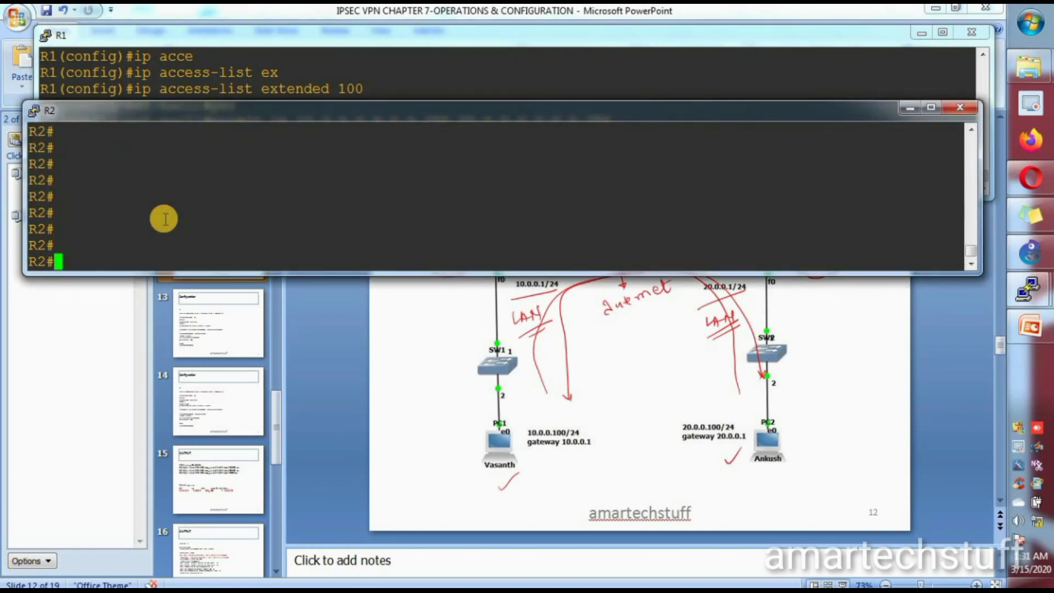
text(CONFIG)
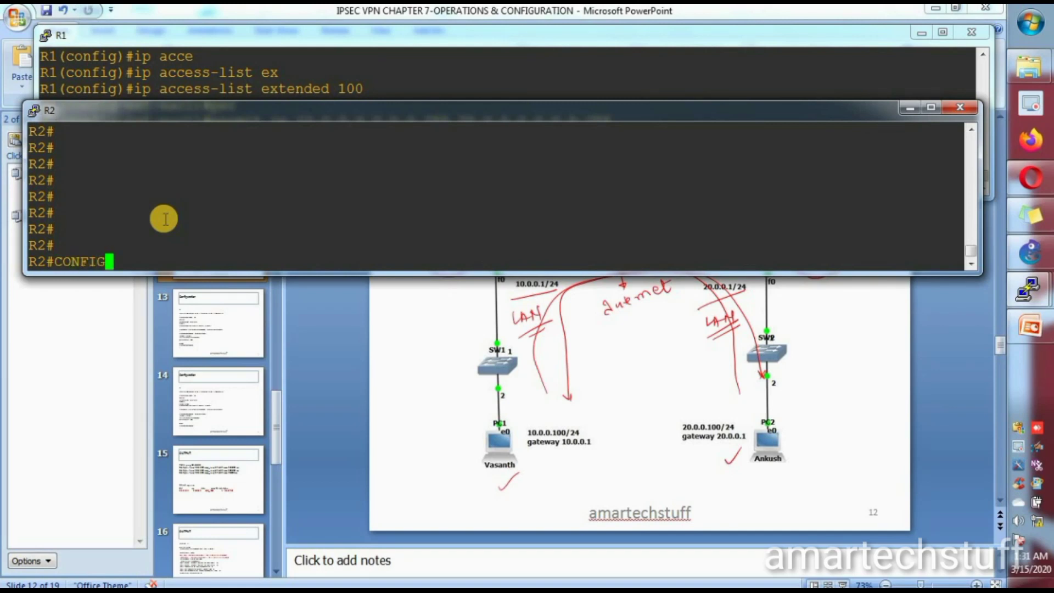
key(Return)
key(Return)
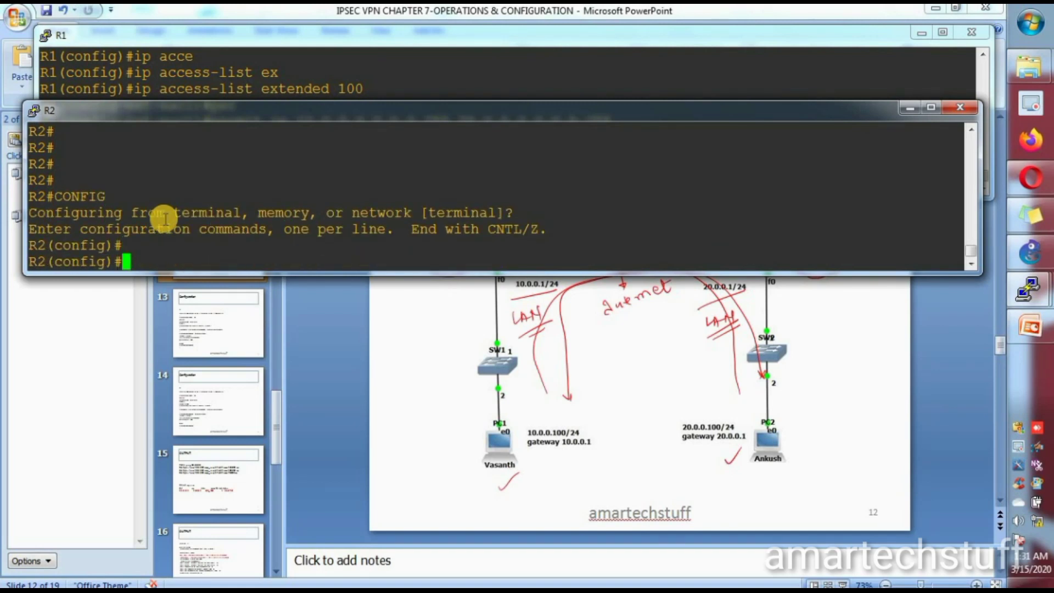
text(ip acce)
key(Tab)
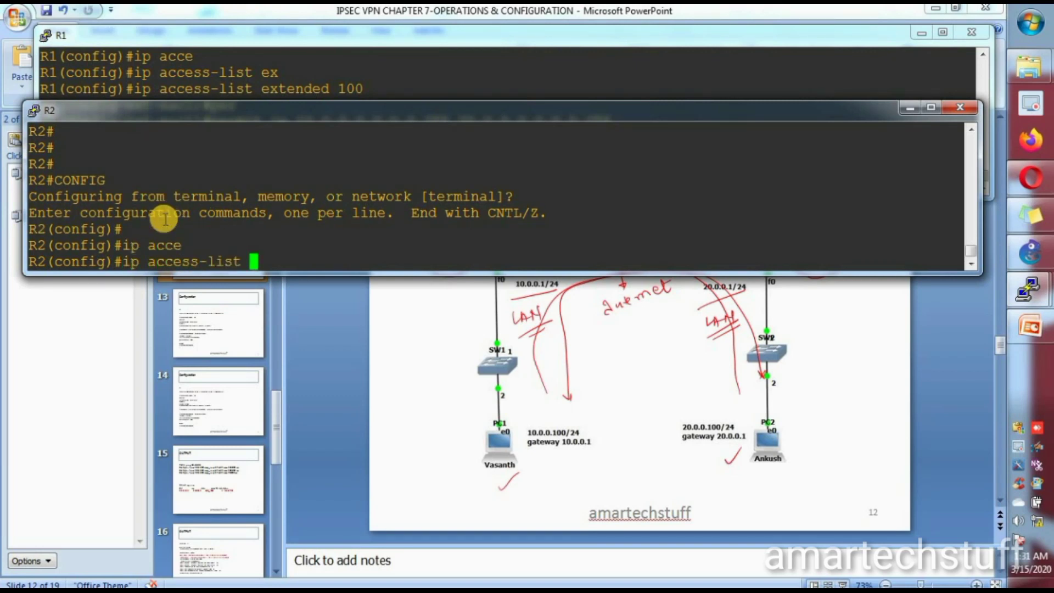
text(exte)
key(Tab)
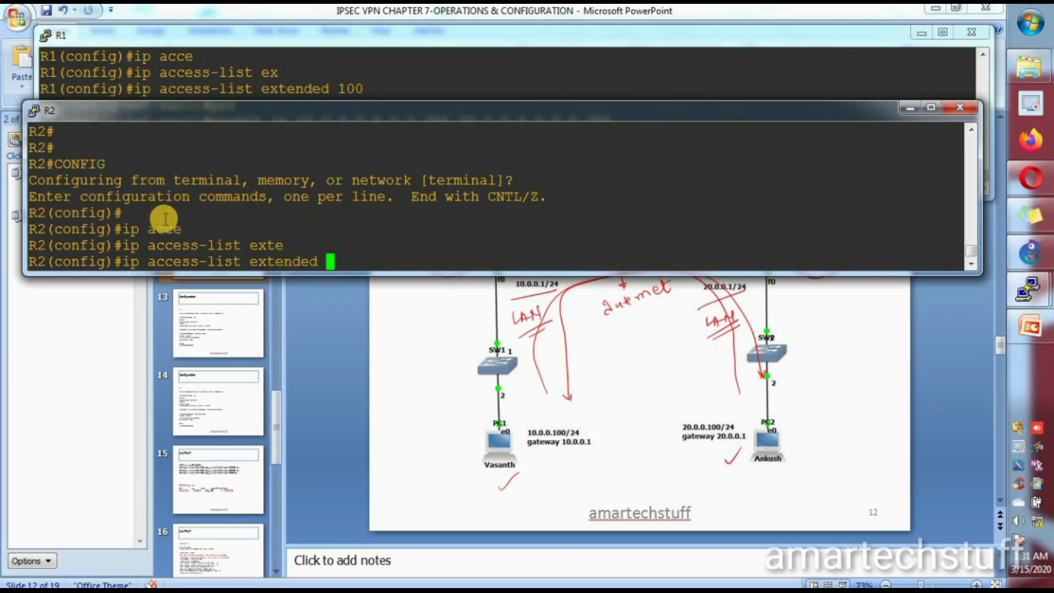
text(100)
key(Return)
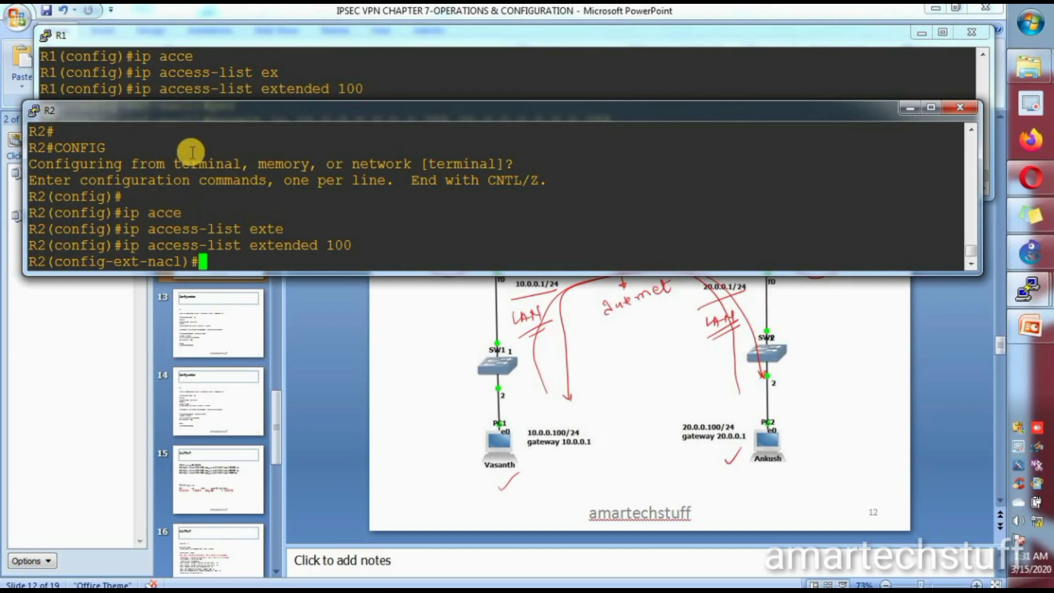
Paste R1's permit line into R2, swap it to 20.0.0.0 → 10.0.0.0, and exit config
click(221, 88)
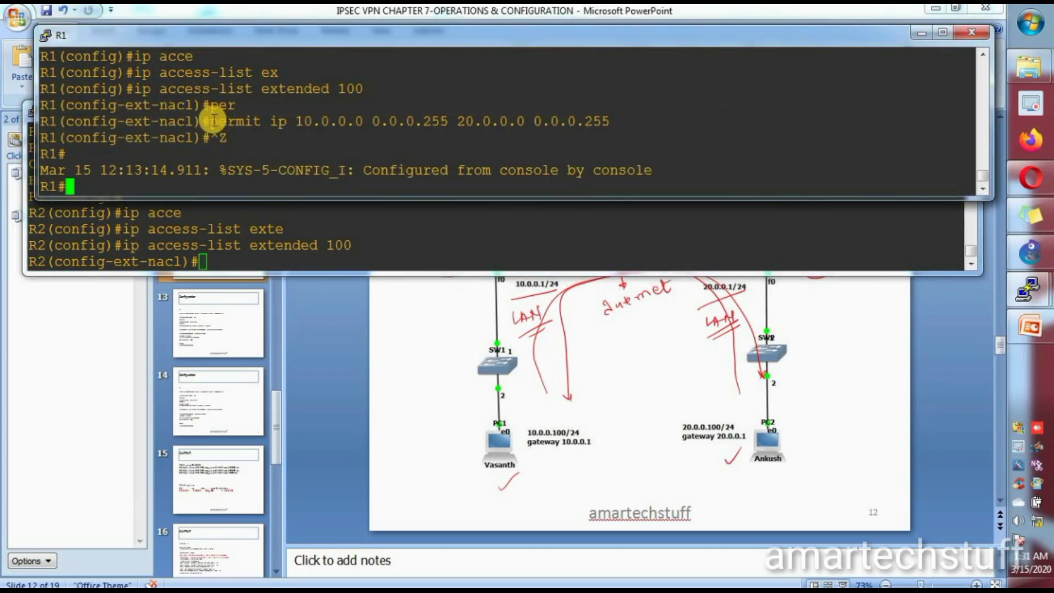
drag(210, 121, 600, 120)
click(455, 228)
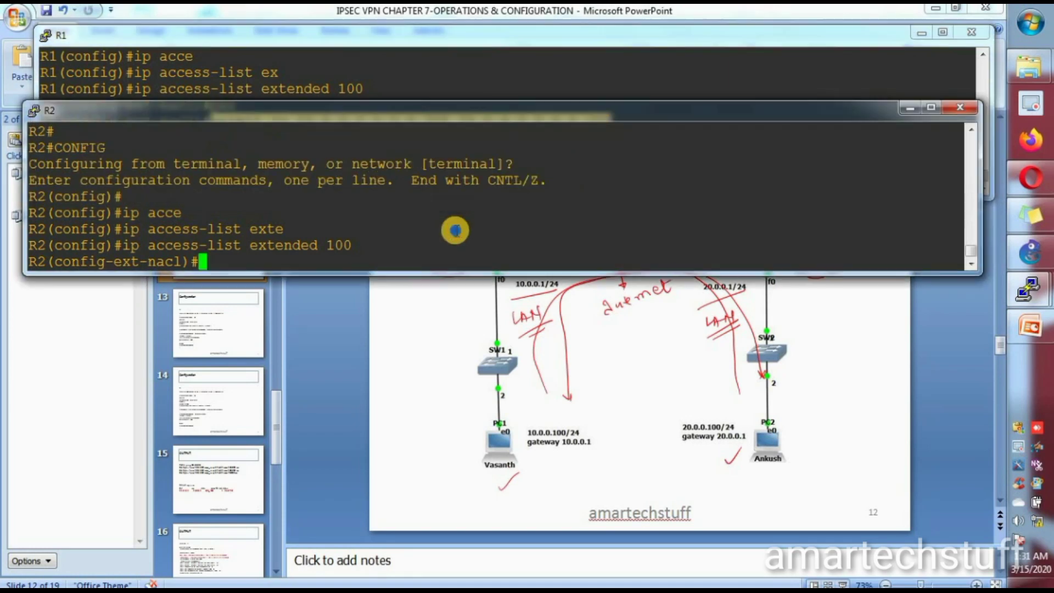
right_click(455, 228)
key(Left)
key(Left)
key(Left)
key(Left)
key(Left)
key(Left)
key(Left)
key(Left)
key(Left)
key(Left)
key(Left)
key(Left)
key(Left)
key(Left)
key(Left)
key(Left)
key(Left)
key(Left)
key(Left)
key(Left)
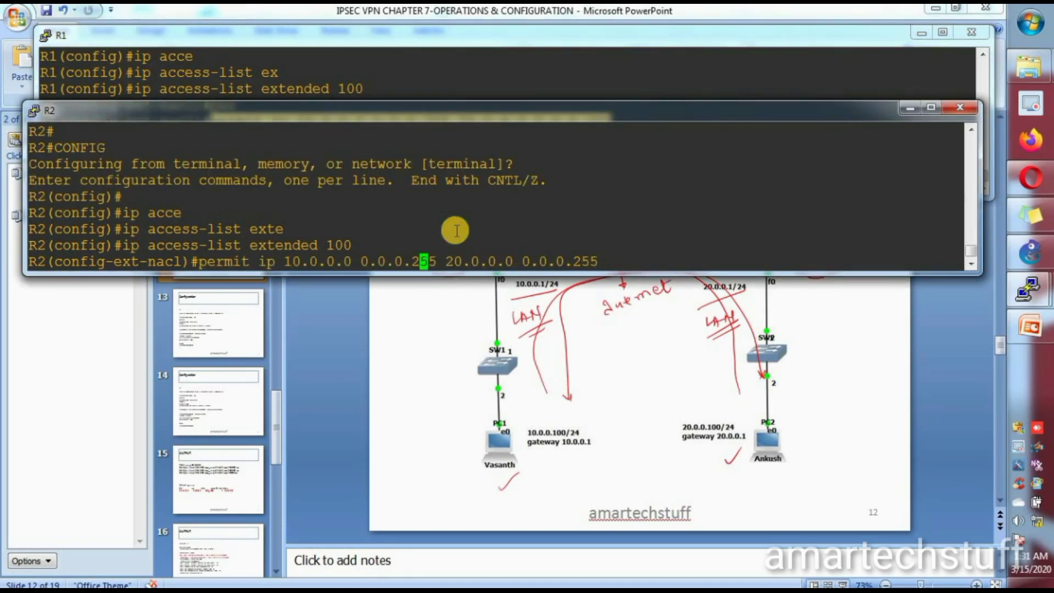
key(Left)
key(Left)
key(Left)
key(BackSpace)
text(2)
key(Right)
key(Right)
key(Right)
key(Right)
key(Right)
key(Right)
key(Right)
key(Right)
key(Right)
key(Right)
key(Right)
key(Right)
key(Right)
key(Right)
key(Right)
key(Right)
key(Right)
key(Right)
key(Right)
key(Right)
key(Left)
key(Left)
key(BackSpace)
text(1)
key(Return)
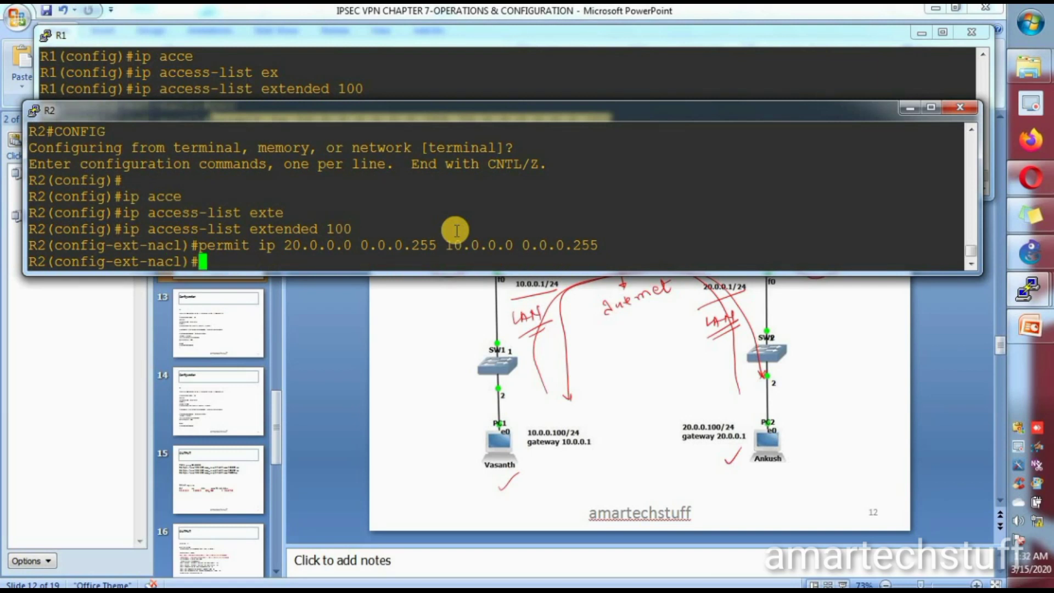
key(ctrl+z)
key(Return)
key(Return)
Run show ip access-lists on R2 and R1 to verify list 100
text(sh ip)
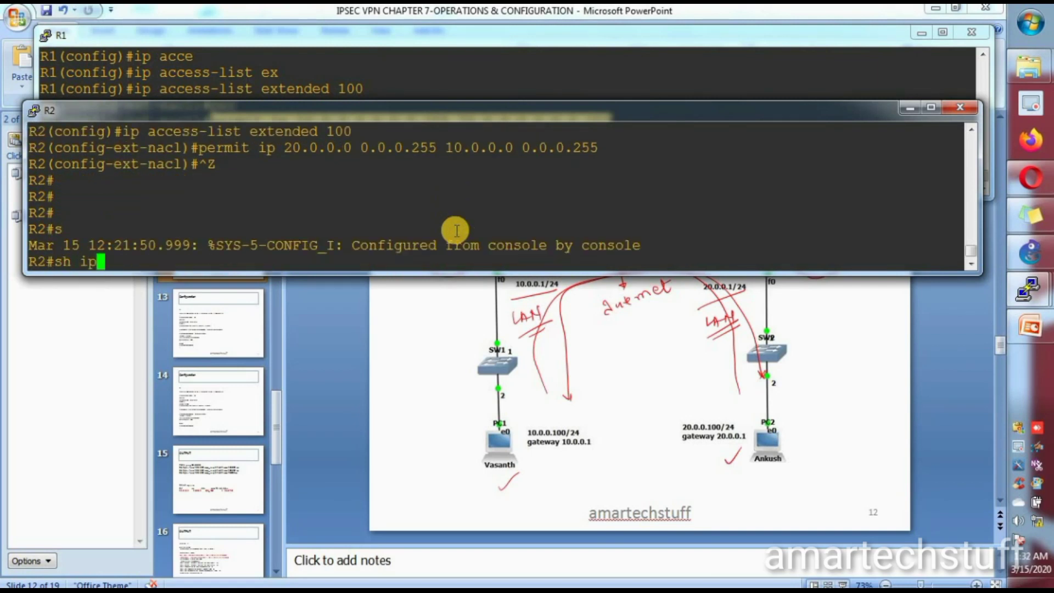
text( acce)
key(Tab)
key(Return)
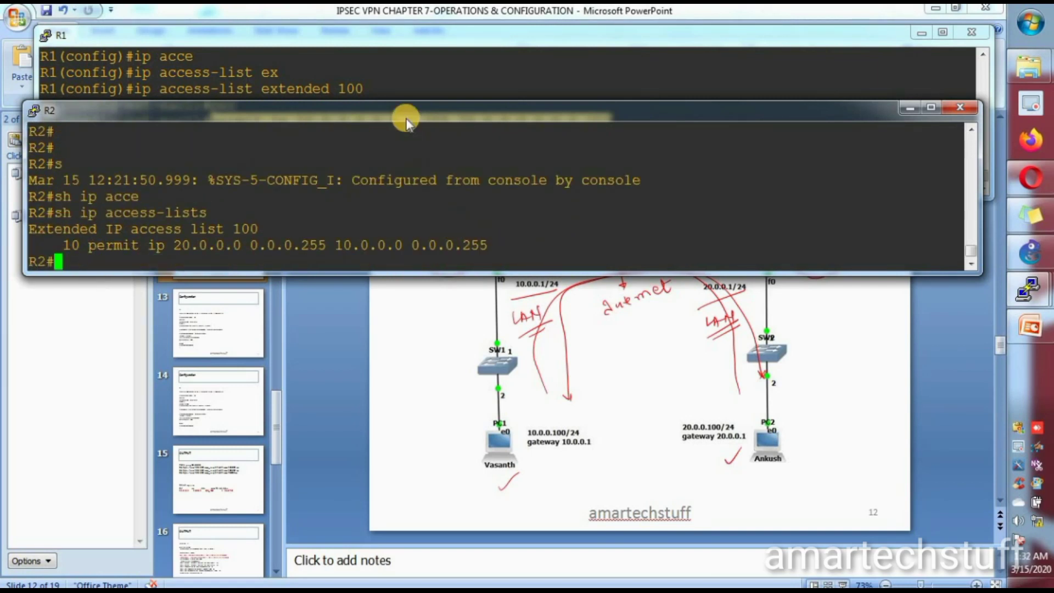
click(407, 87)
text(sh ip a)
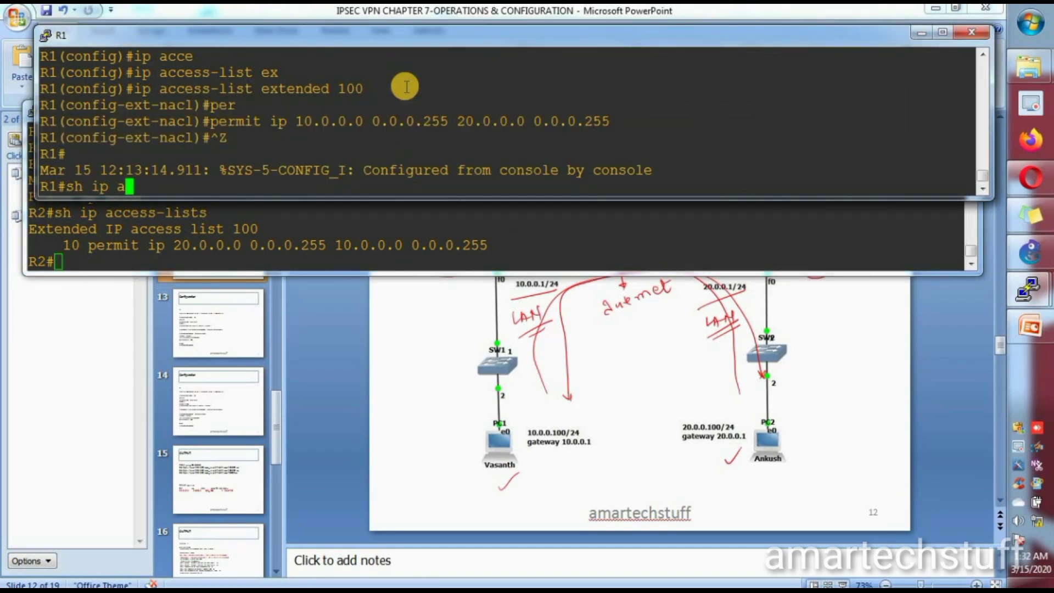
text(cce)
key(Tab)
key(Return)
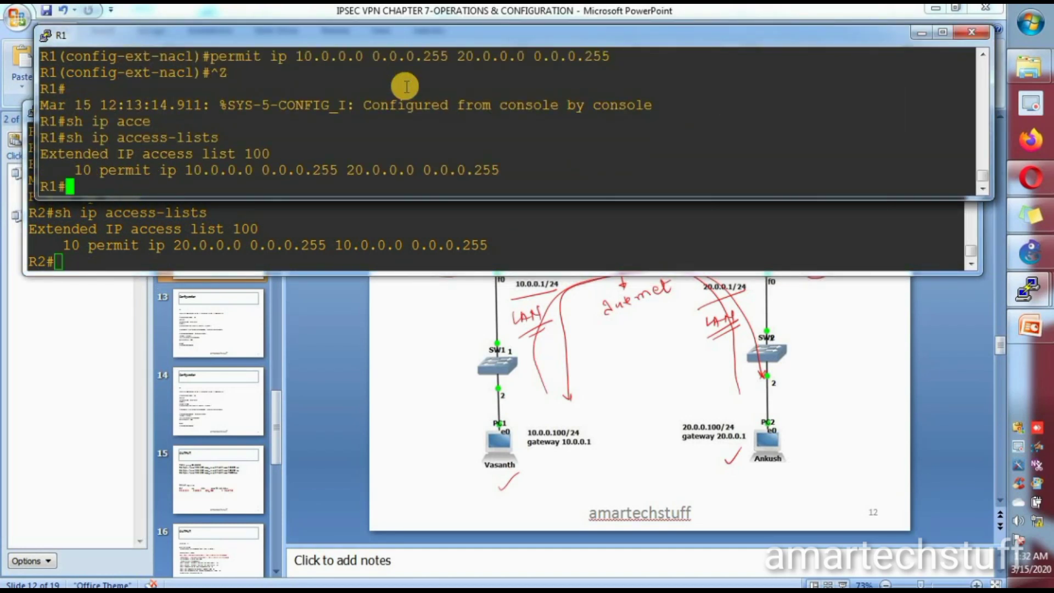
key(Return)
key(Return)
Set R1's hostname to PUNE
text(config)
key(Return)
key(Return)
key(Return)
text(h)
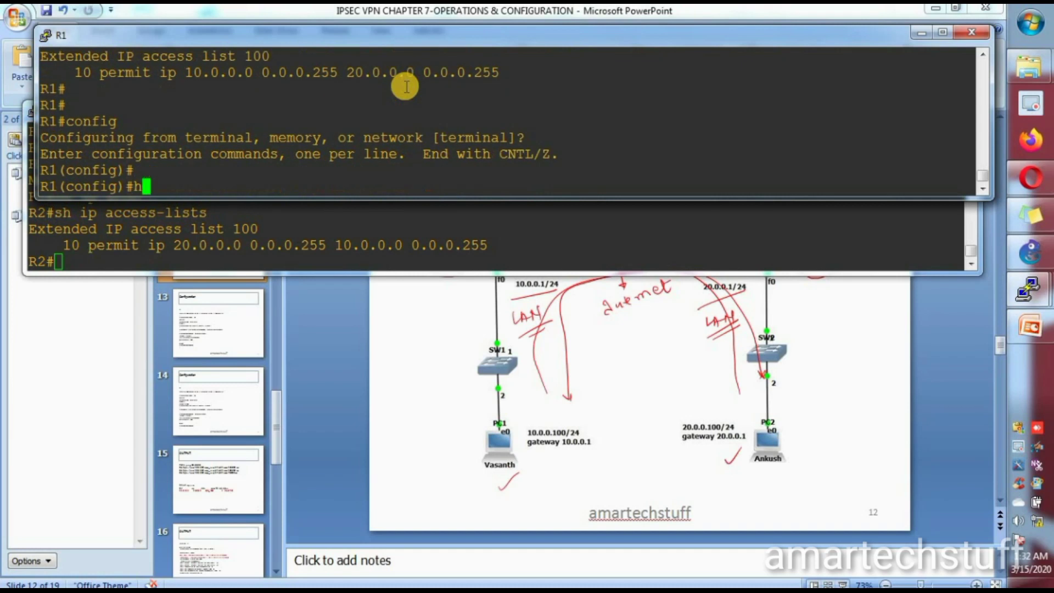
text(ost)
key(Tab)
text(PUNE)
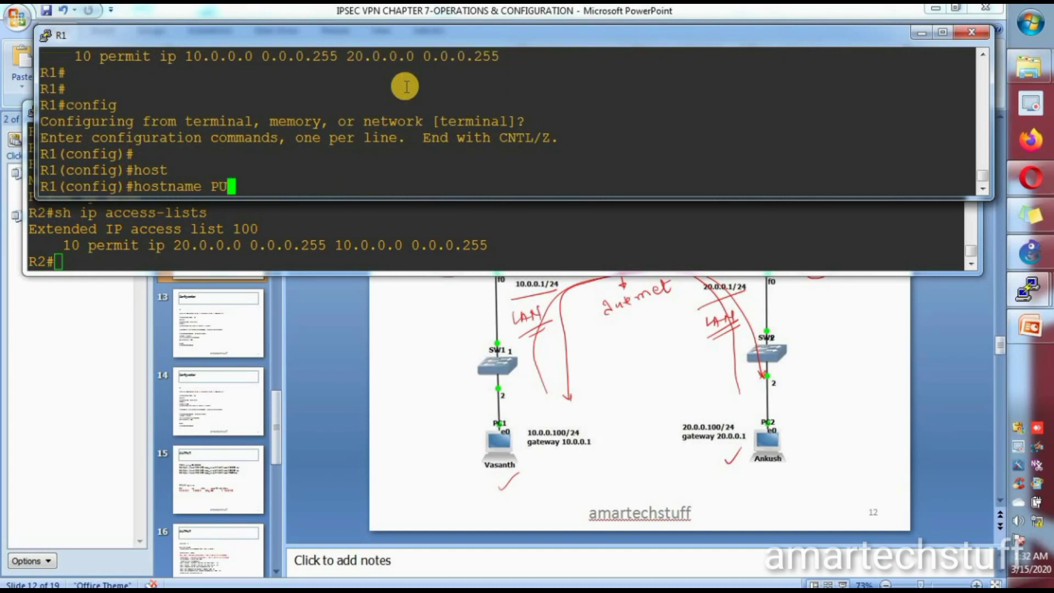
key(Return)
key(ctrl+z)
key(Return)
key(Return)
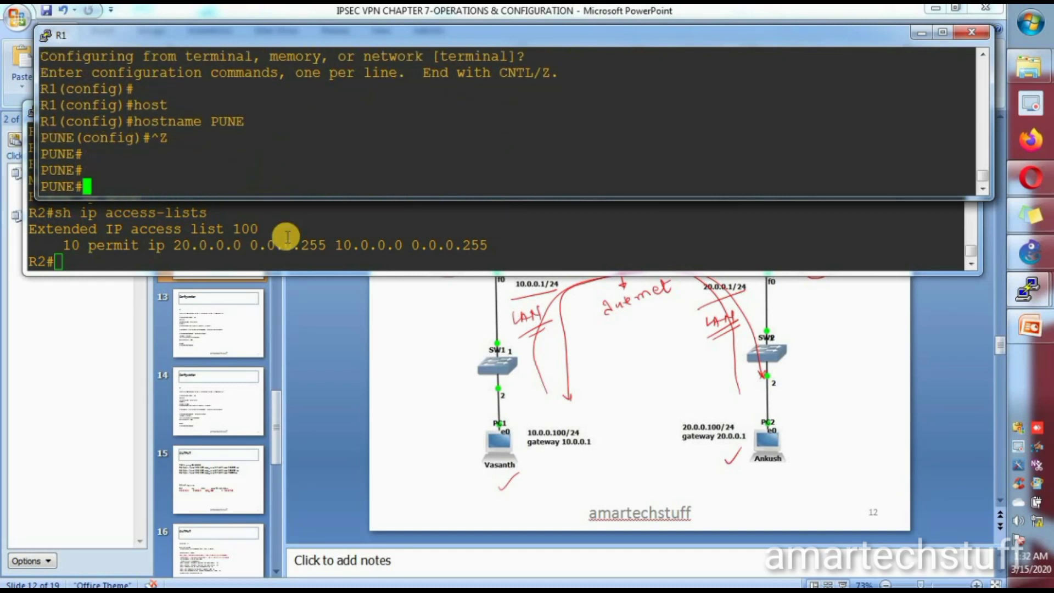
Set R2's hostname to CHENNAI, then bring the presentation back in front
click(284, 236)
text(CONFIG)
key(Return)
key(Return)
key(Return)
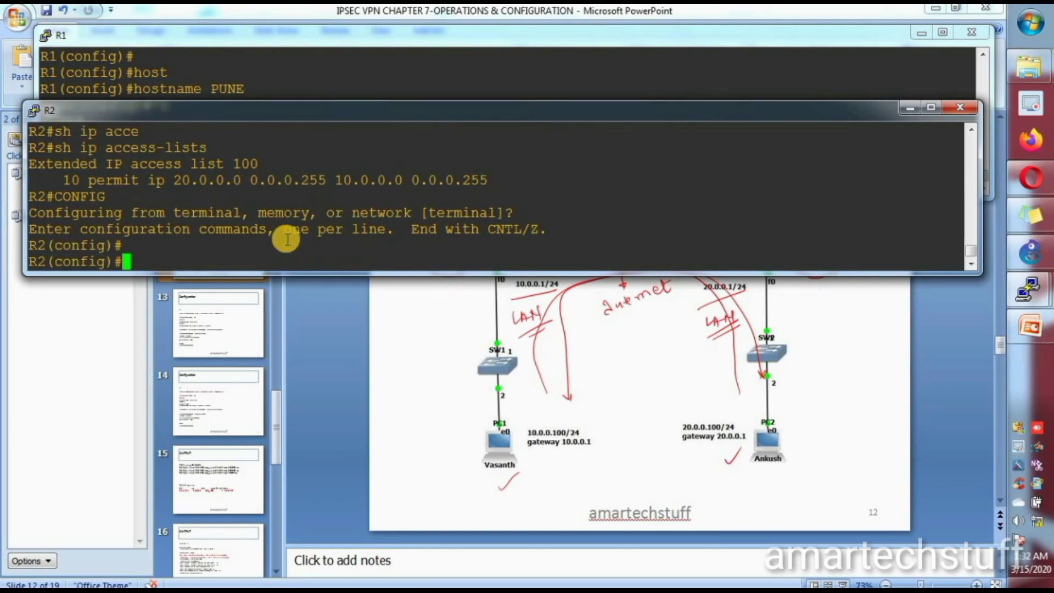
text(host)
key(Tab)
text(CHENNAI)
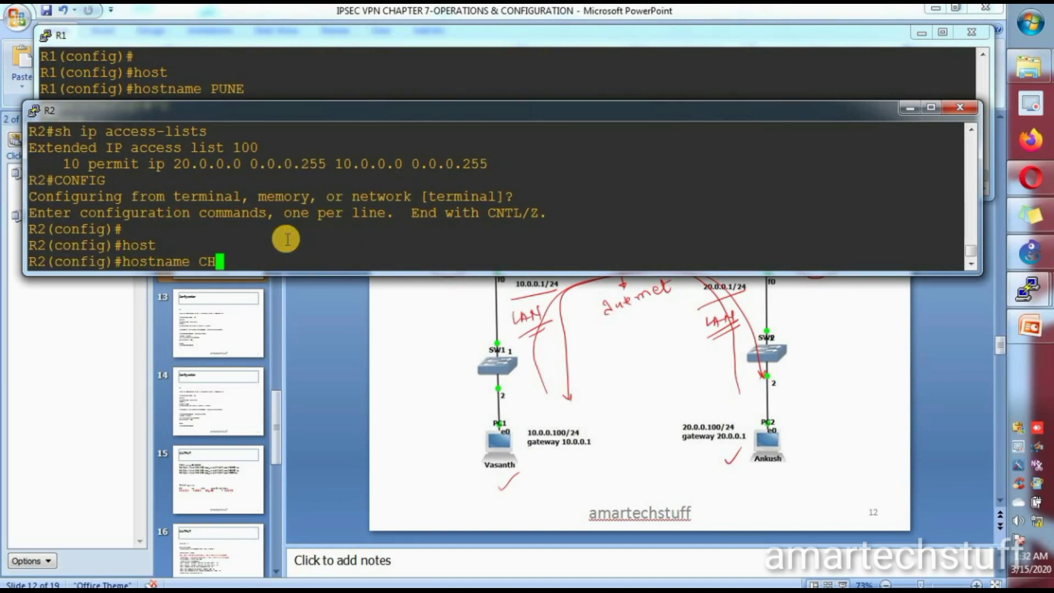
key(Return)
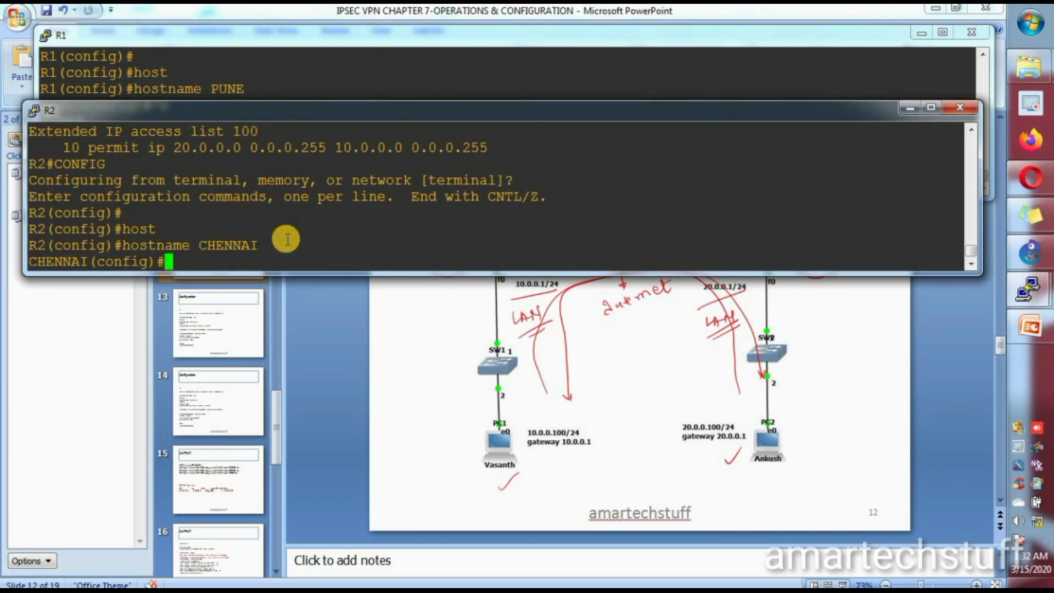
key(ctrl+z)
key(Return)
key(Return)
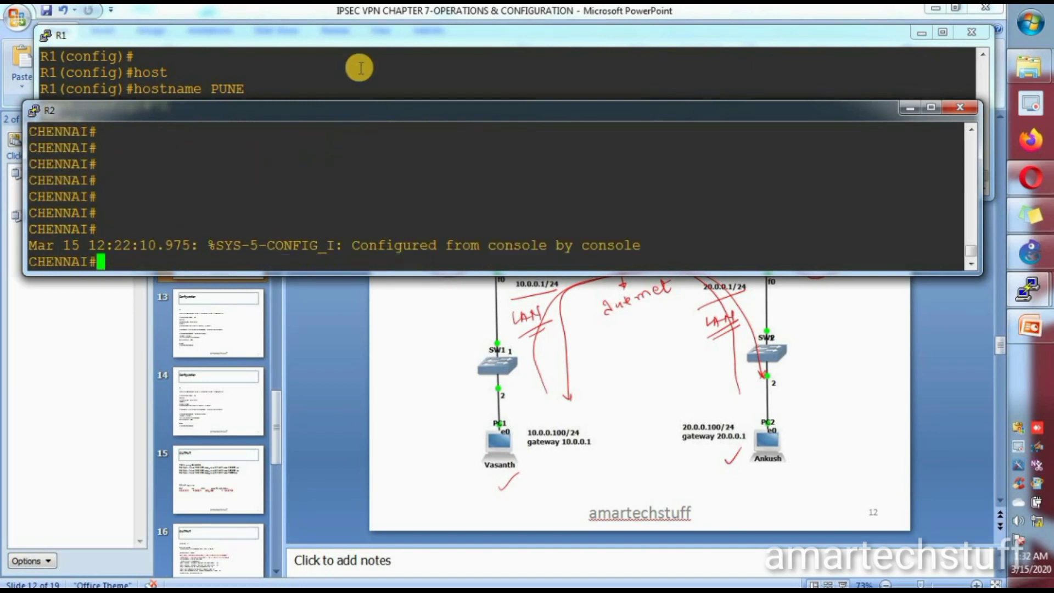
click(359, 67)
key(Return)
key(Return)
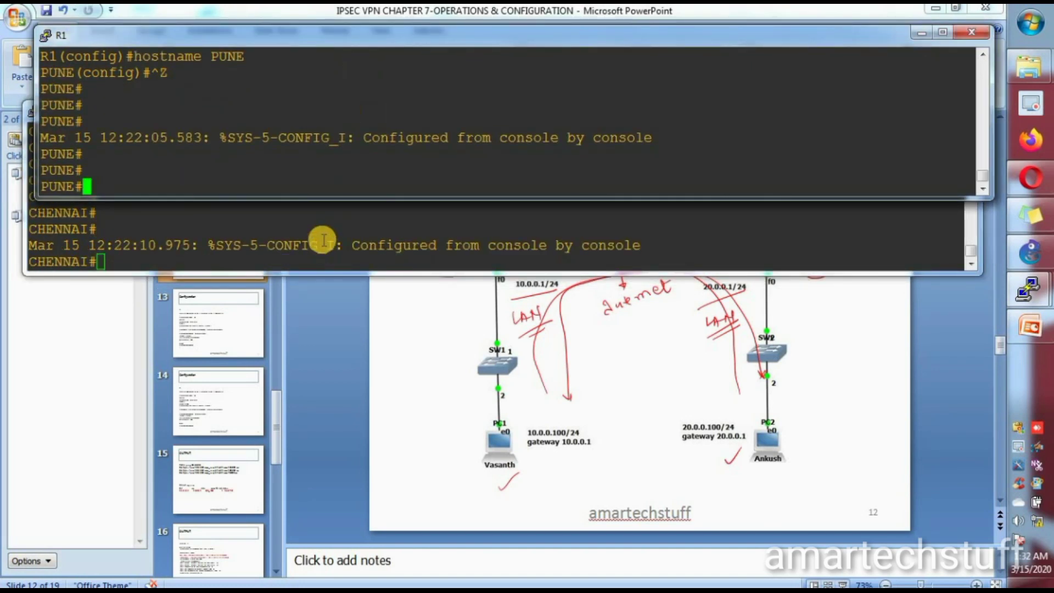
click(463, 413)
Show slide 11's four IPsec configuration steps, then bring the CHENNAI console forward
click(231, 177)
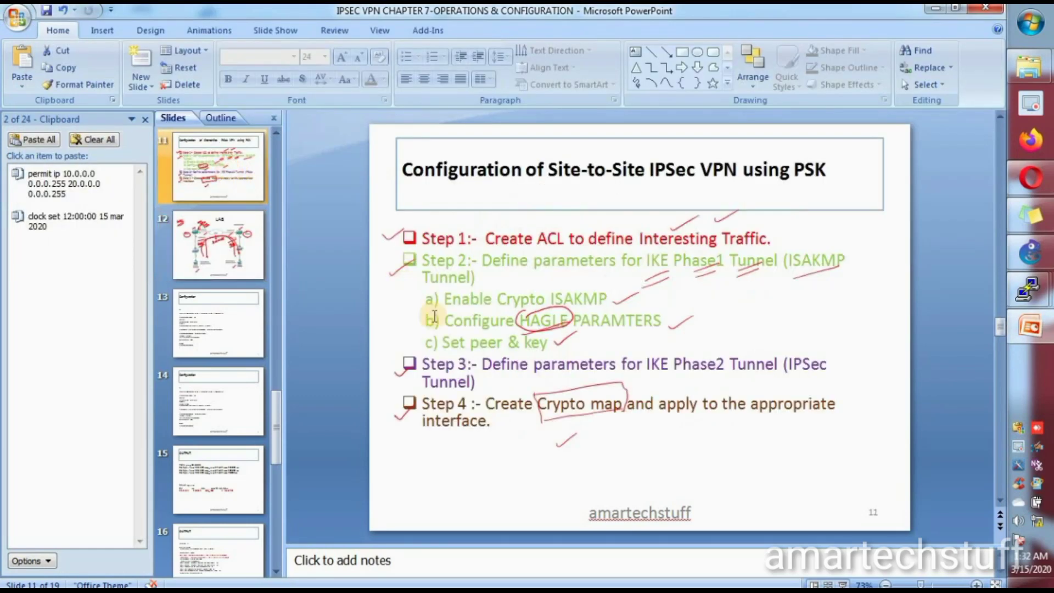
click(508, 299)
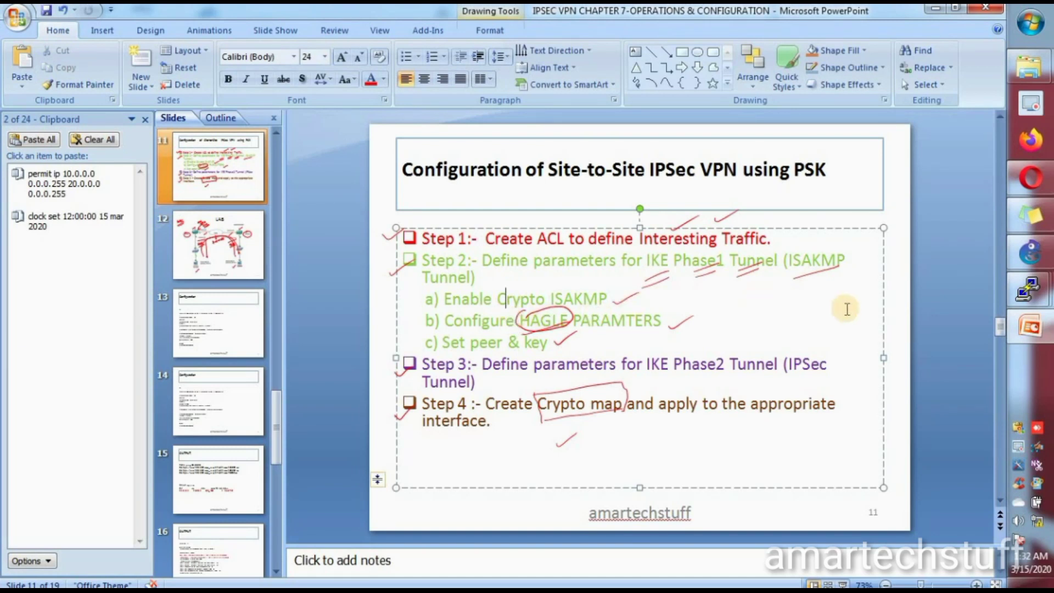
click(1026, 290)
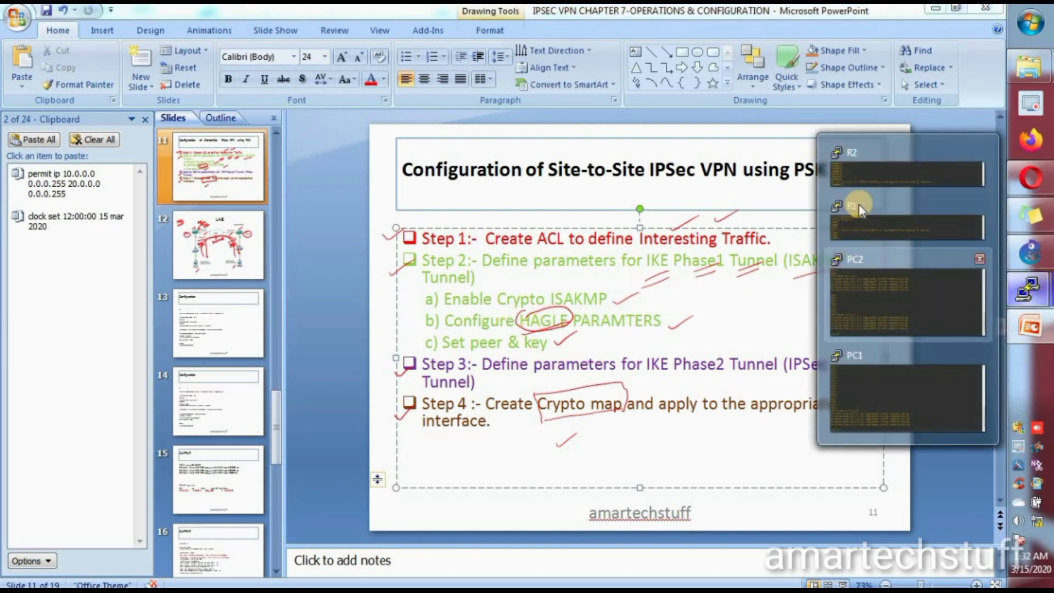
click(865, 179)
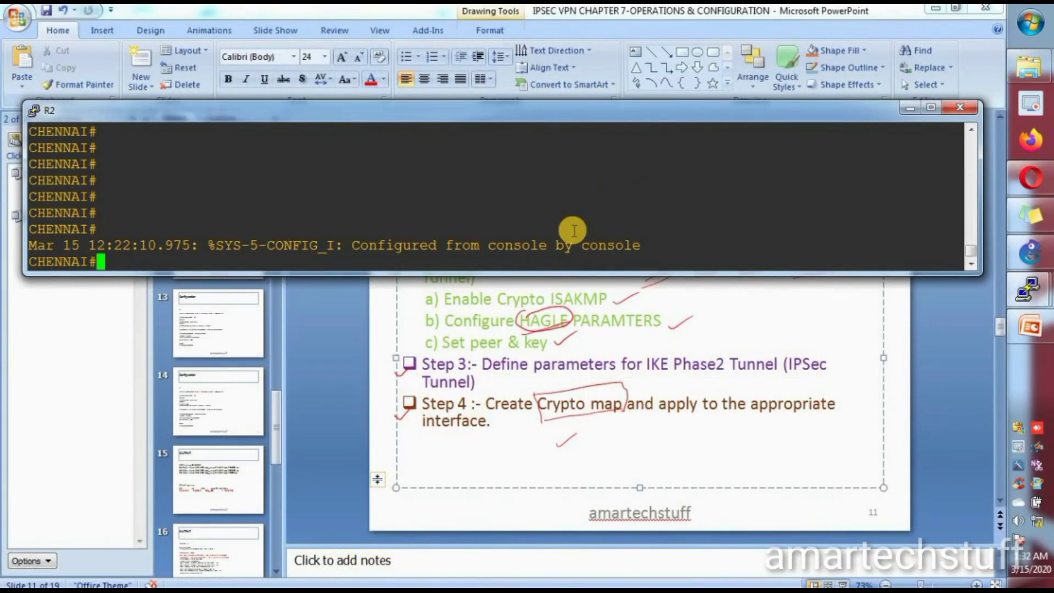
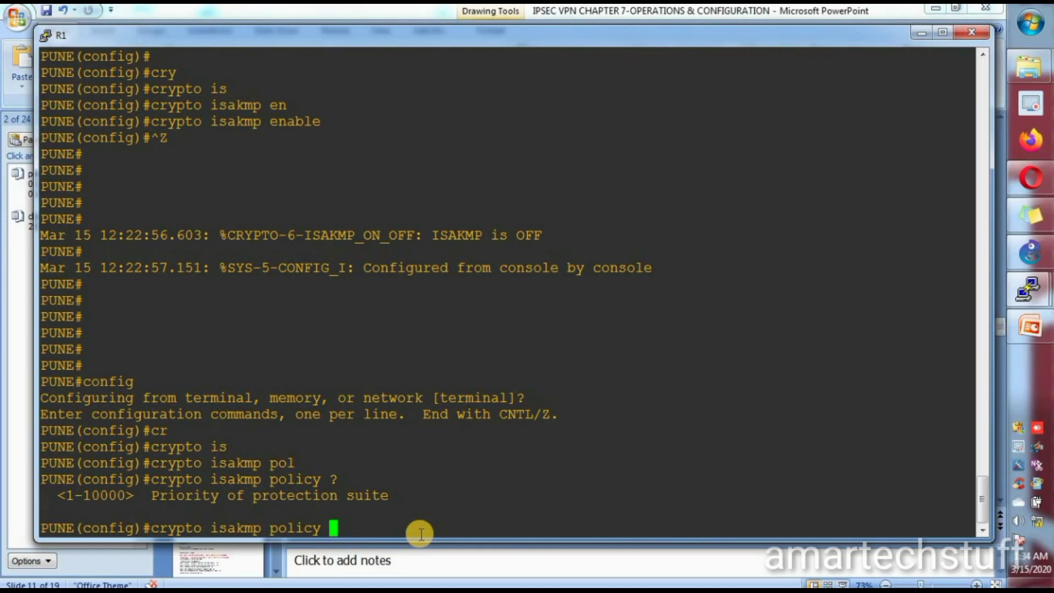
Create ISAKMP policy 10 on PUNE and set its hash to SHA
text(10 ?)
key(Return)
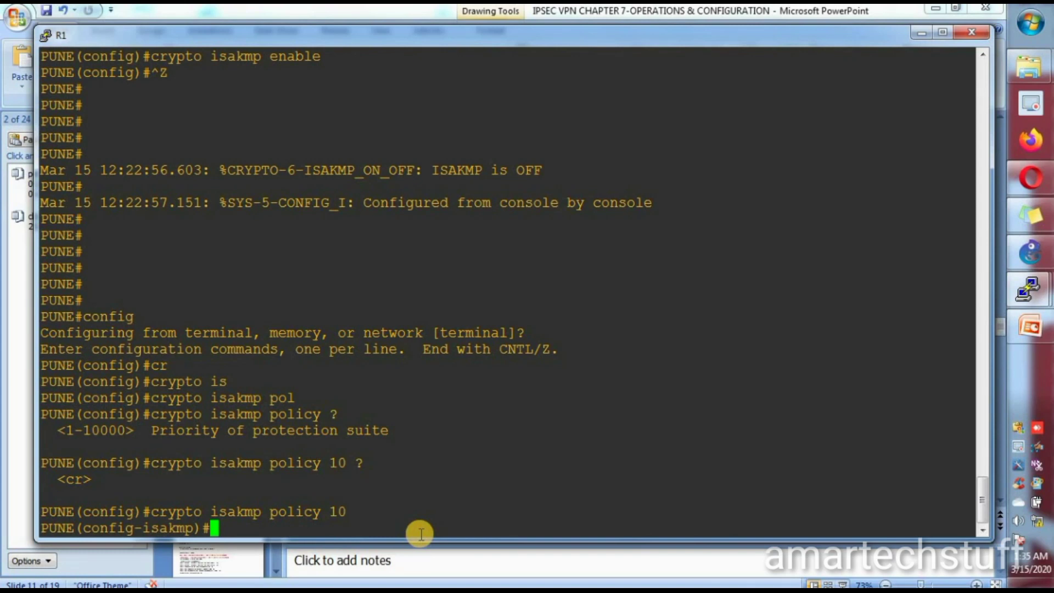
text(has)
key(Tab)
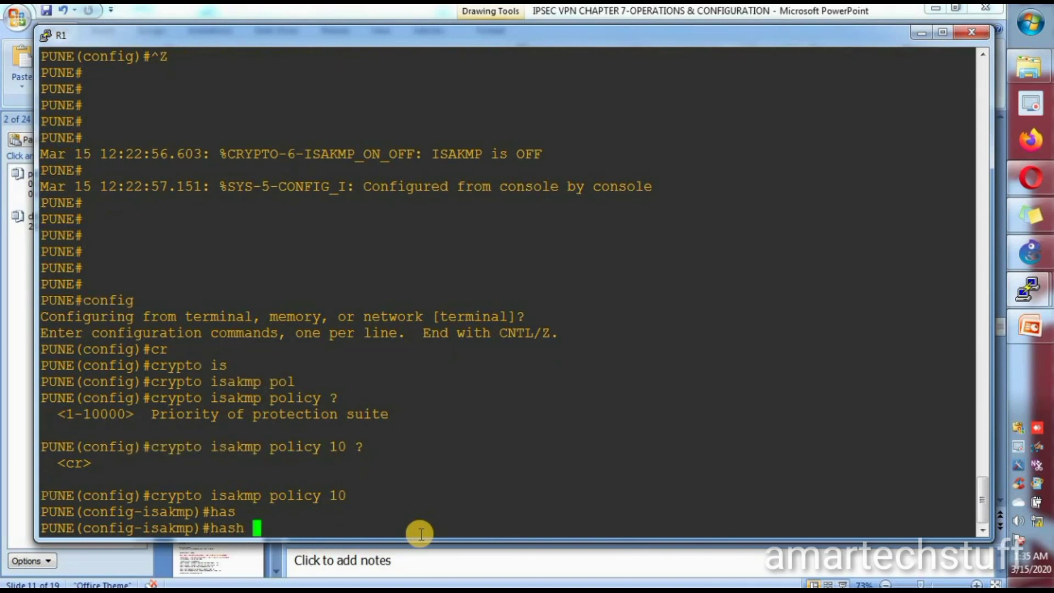
text(?)
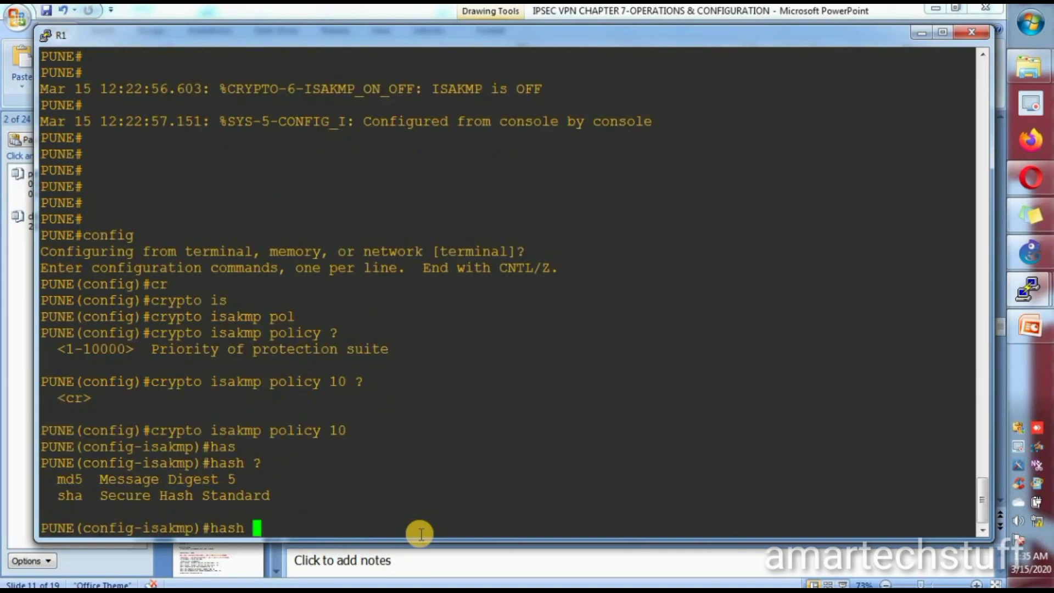
text(sha)
key(Return)
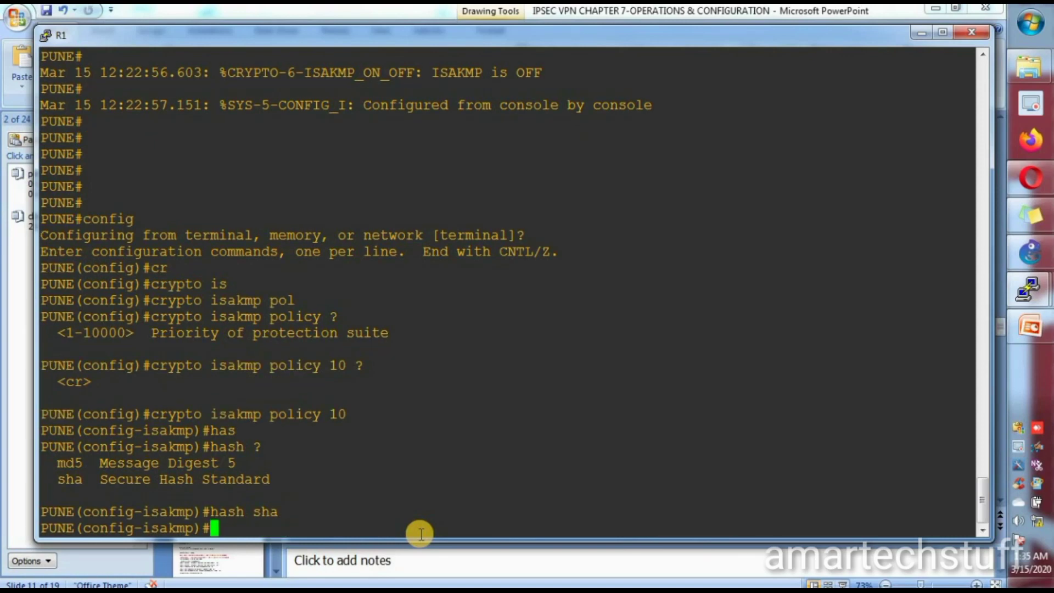
Set pre-shared key authentication and Diffie-Hellman group 5 on policy 10
text(au)
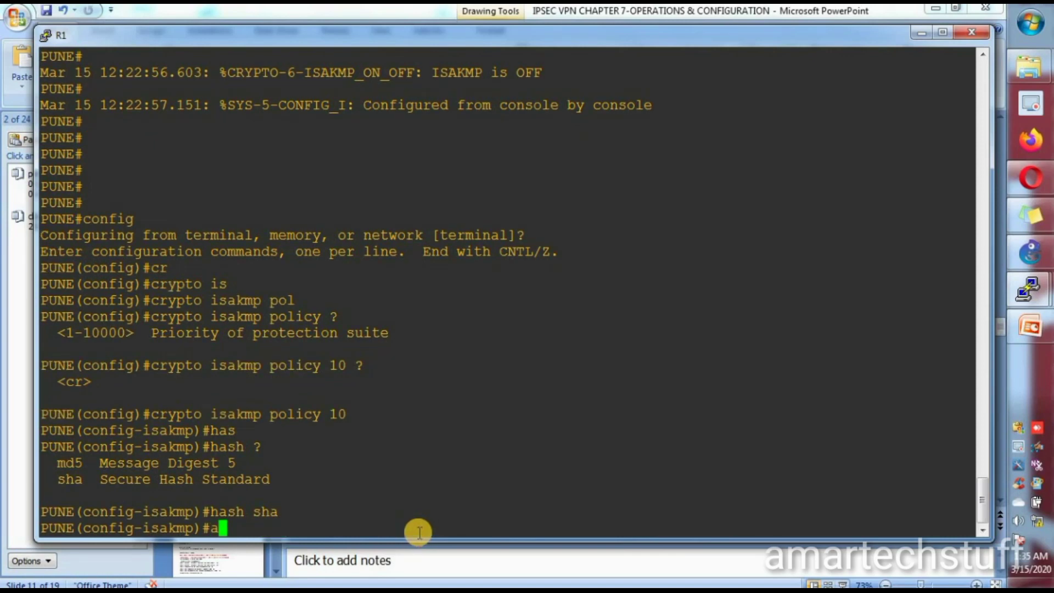
key(Tab)
text(?)
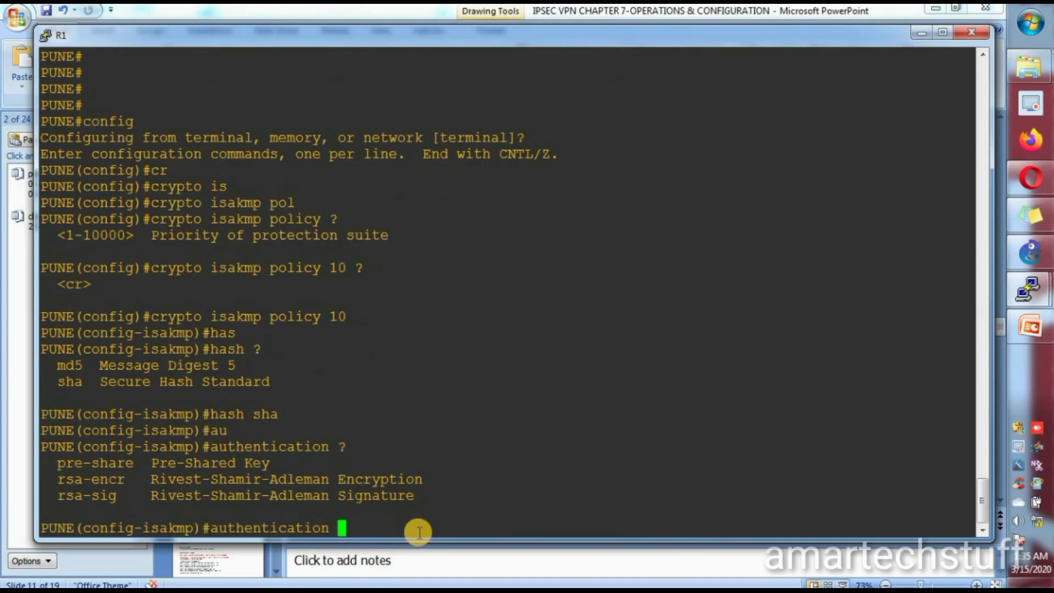
text(pres)
key(BackSpace)
text(-)
key(Tab)
key(Return)
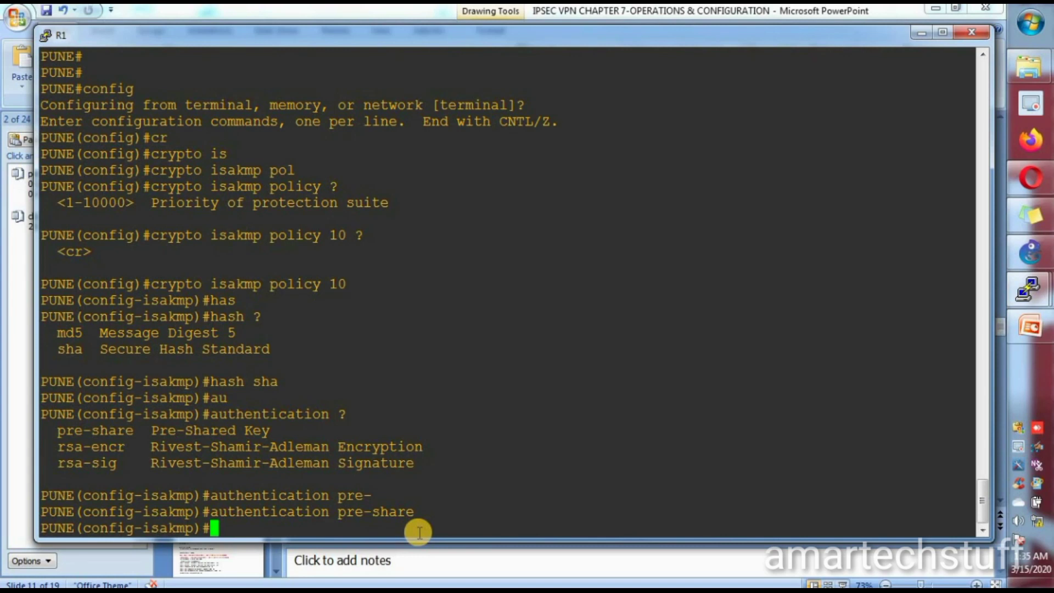
text(gr)
key(Tab)
text(?)
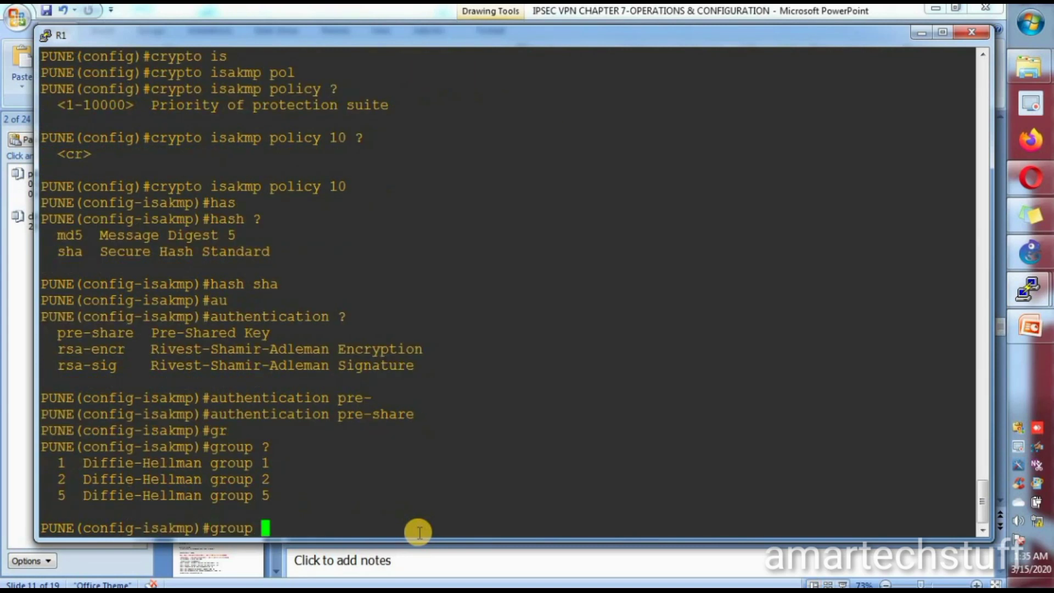
text(5)
key(Return)
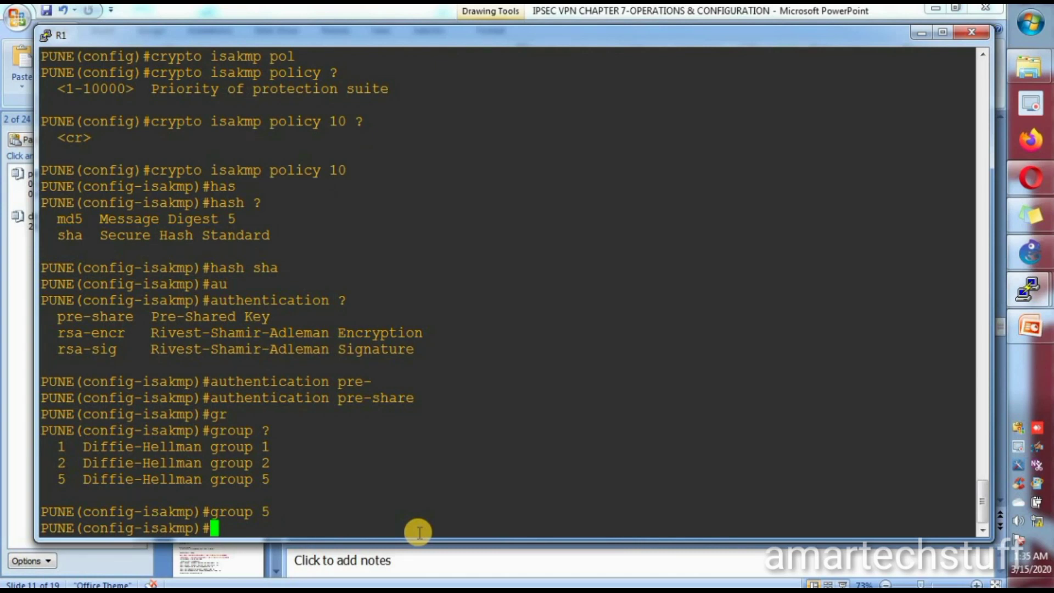
List the lifetime options, showing the 60-86400 second range
text(lie)
key(Tab)
key(BackSpace)
text(f)
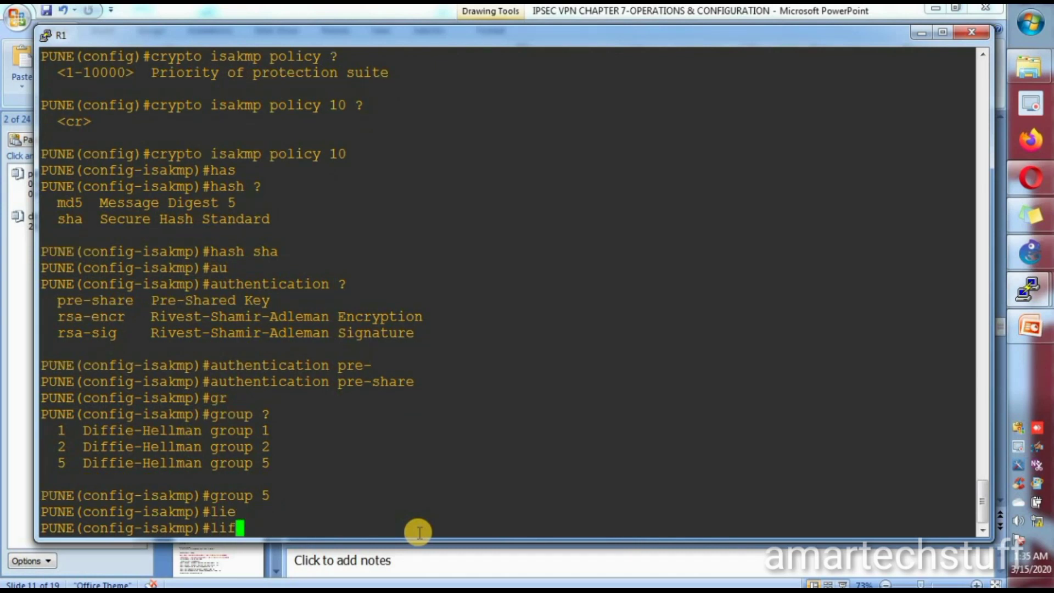
key(Tab)
text(?)
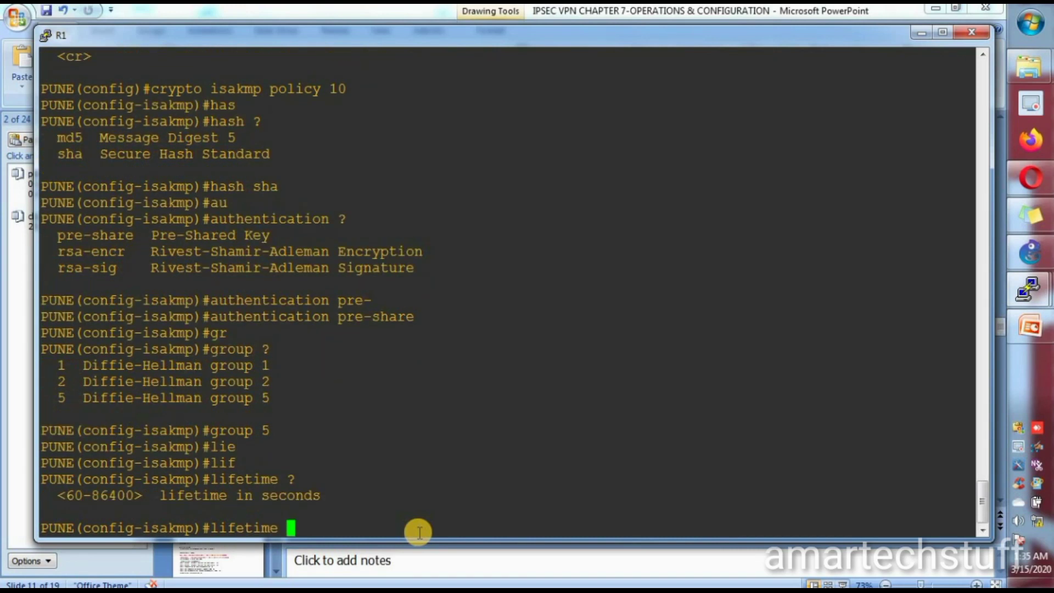
Copy the 60-86400 lifetime range and erase the unfinished lifetime command
double_click(74, 497)
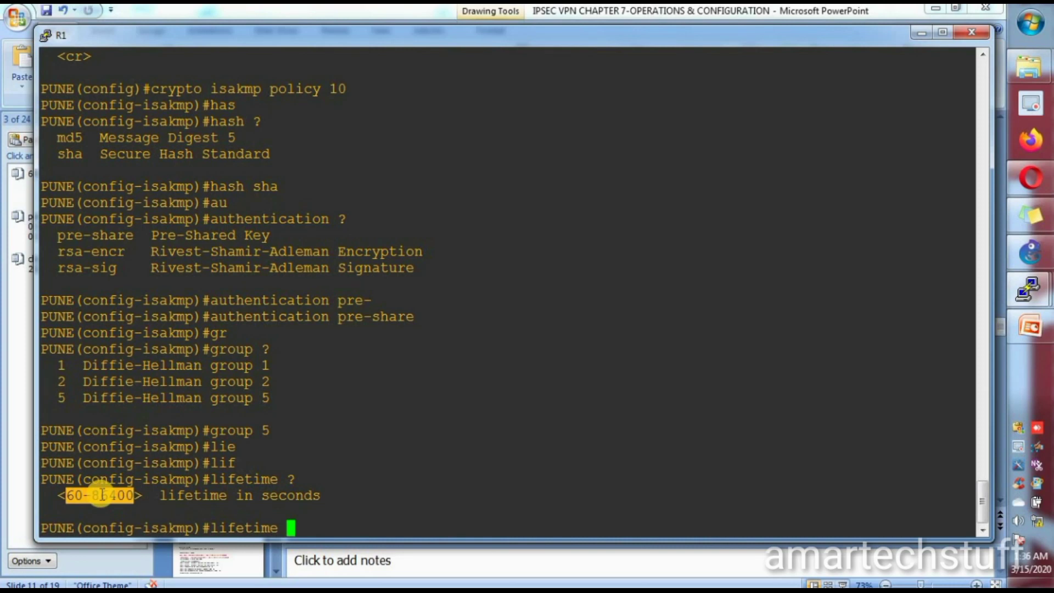
key(BackSpace)
key(BackSpace)
key(BackSpace)
key(BackSpace)
key(BackSpace)
key(BackSpace)
key(BackSpace)
key(BackSpace)
key(BackSpace)
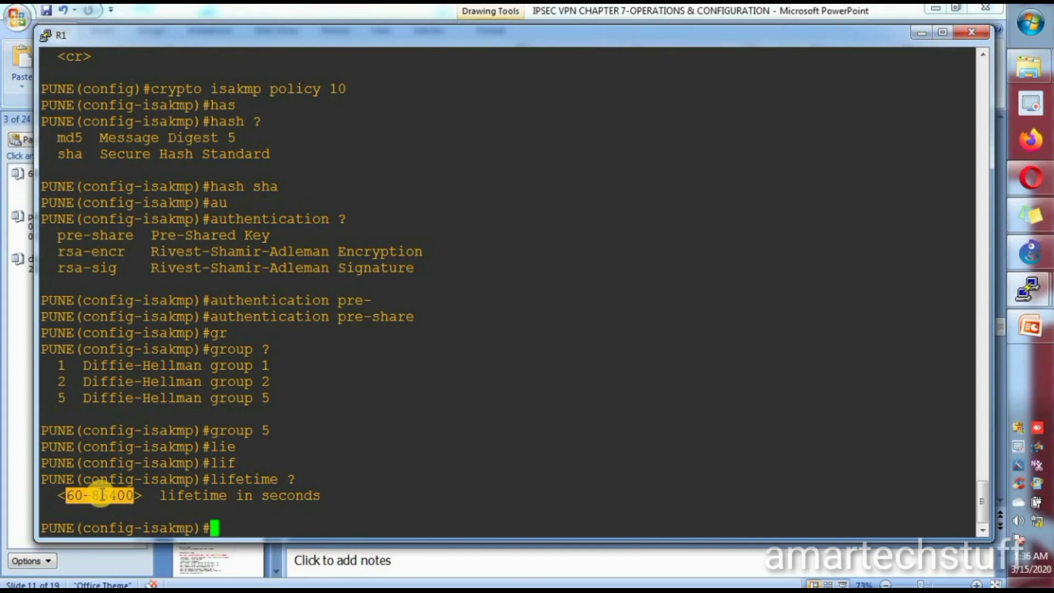
Set ISAKMP policy 10 encryption to AES
text(enc)
key(Tab)
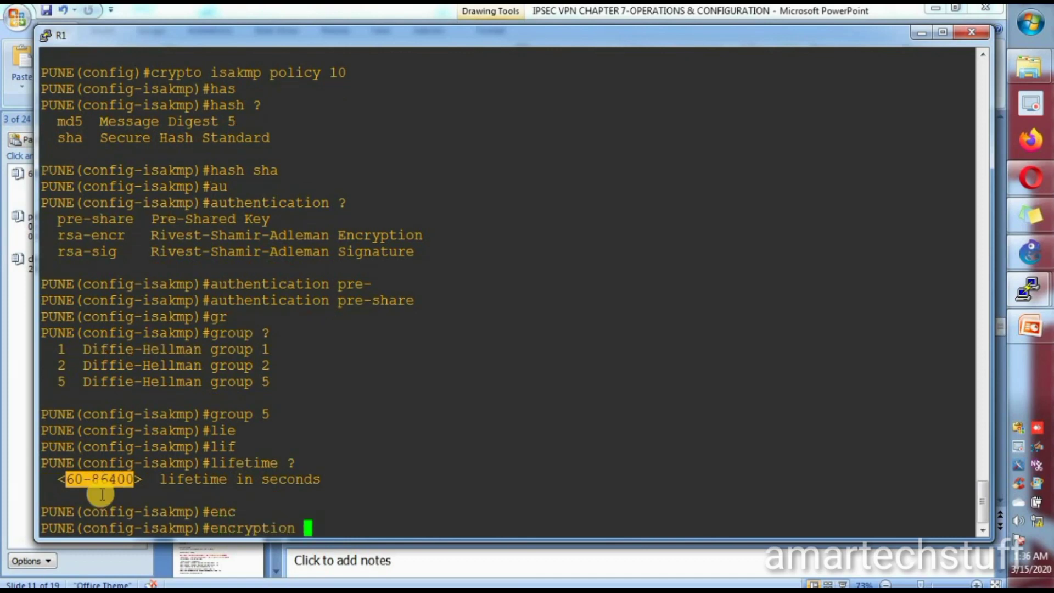
text(?ae)
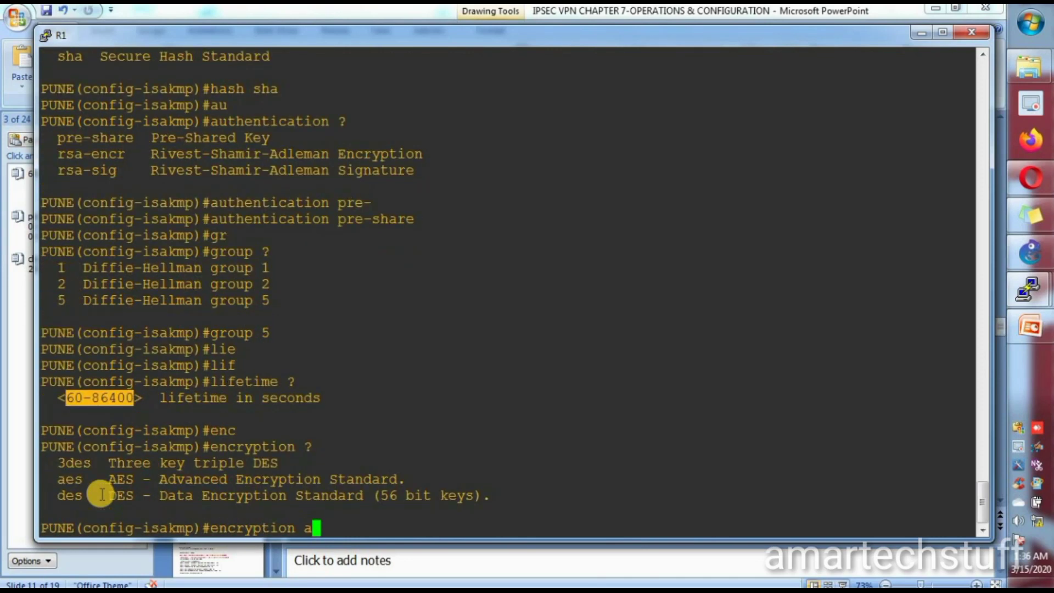
key(Tab)
key(Return)
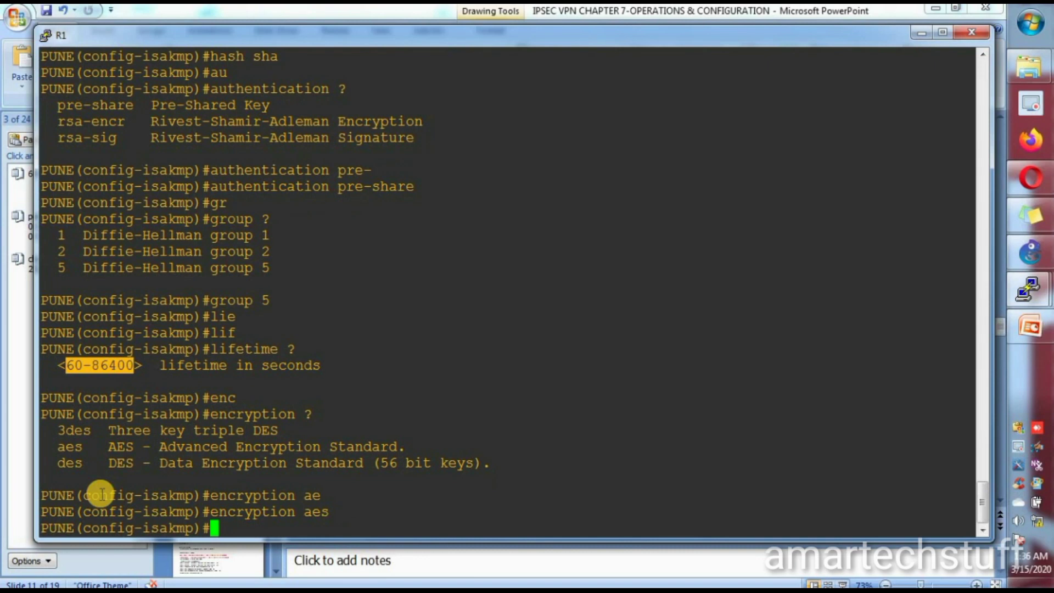
Show the command history with do sh his and copy the policy 10 lines through encryption aes
key(Return)
key(Return)
text(do sh)
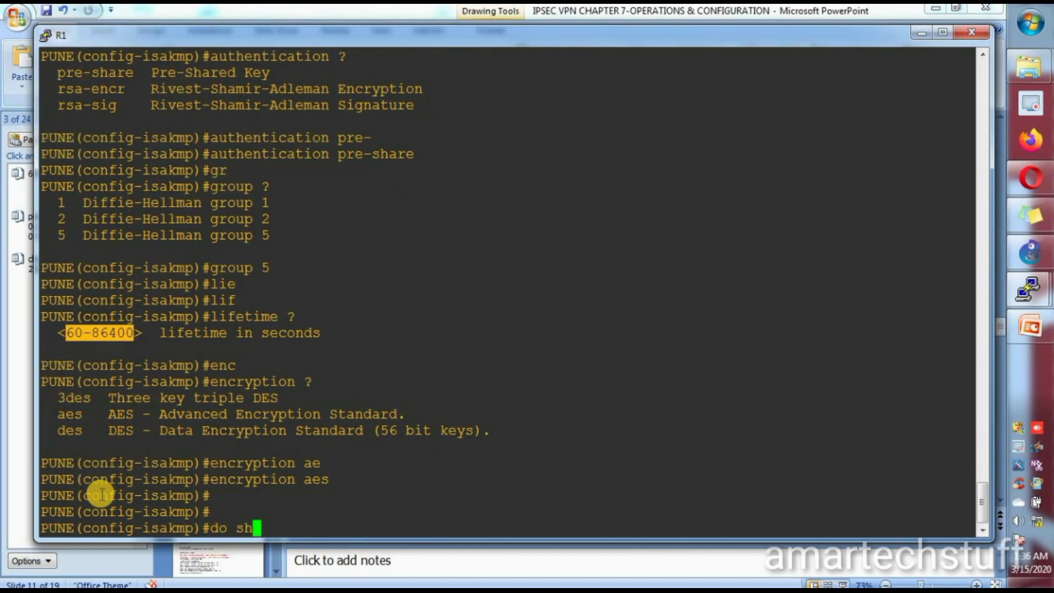
key(BackSpace)
text(h his)
key(Return)
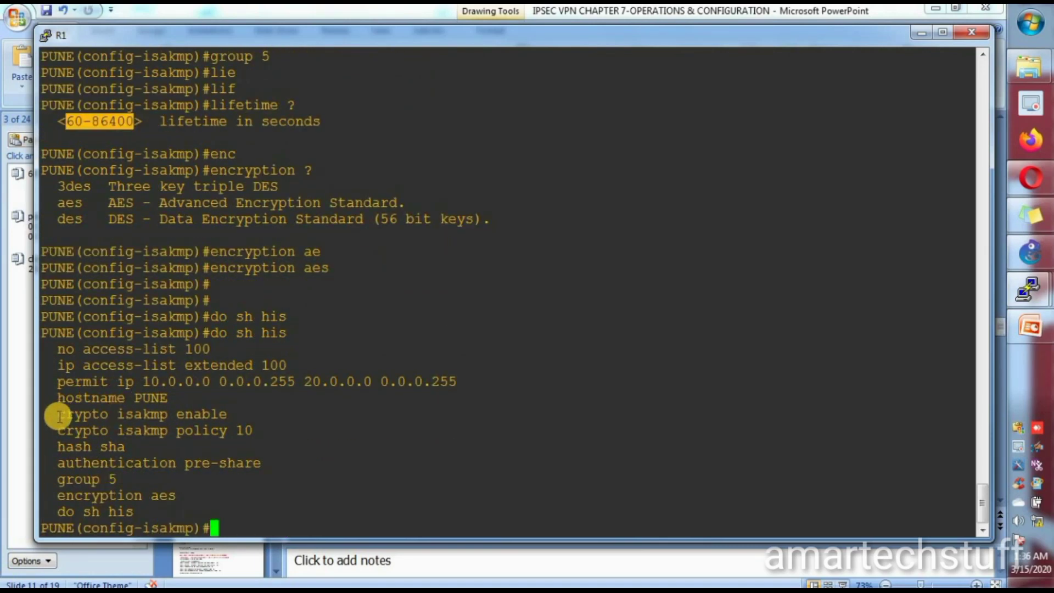
drag(57, 429, 176, 496)
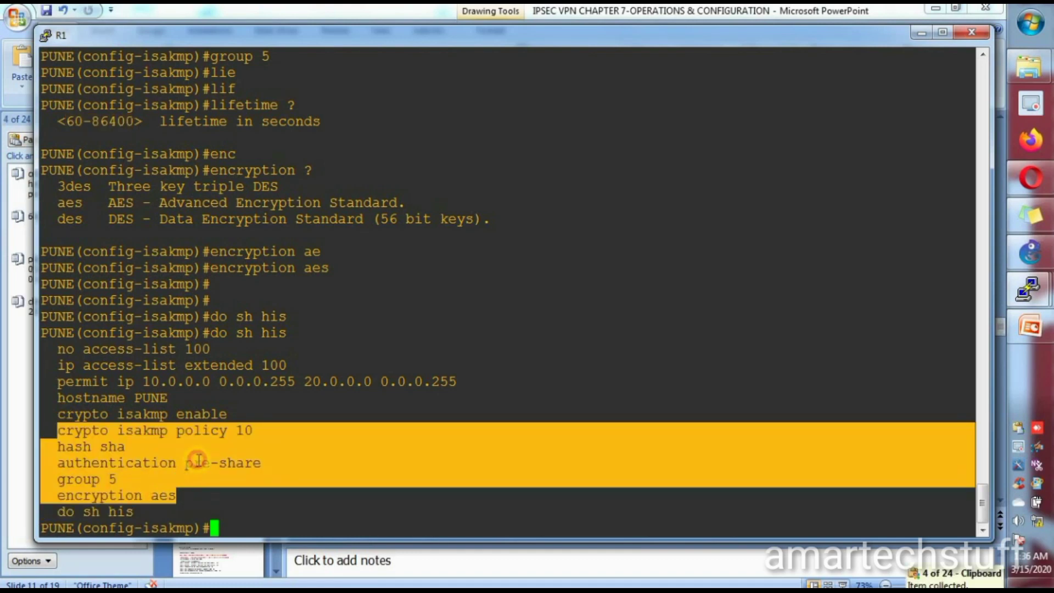
Switch to the CHENNAI console and enter configuration mode
click(198, 460)
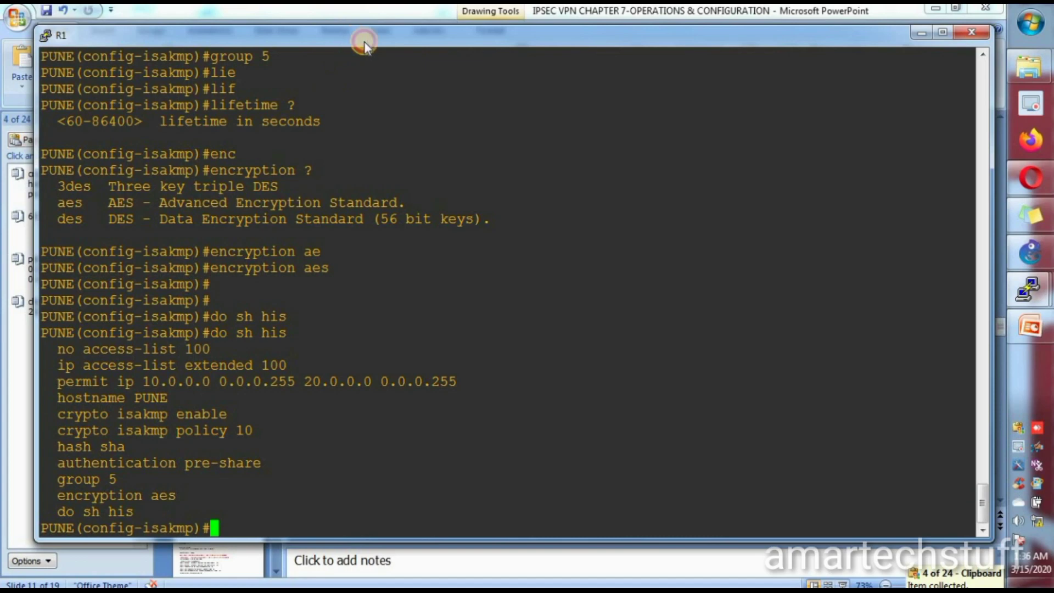
drag(365, 41, 411, 22)
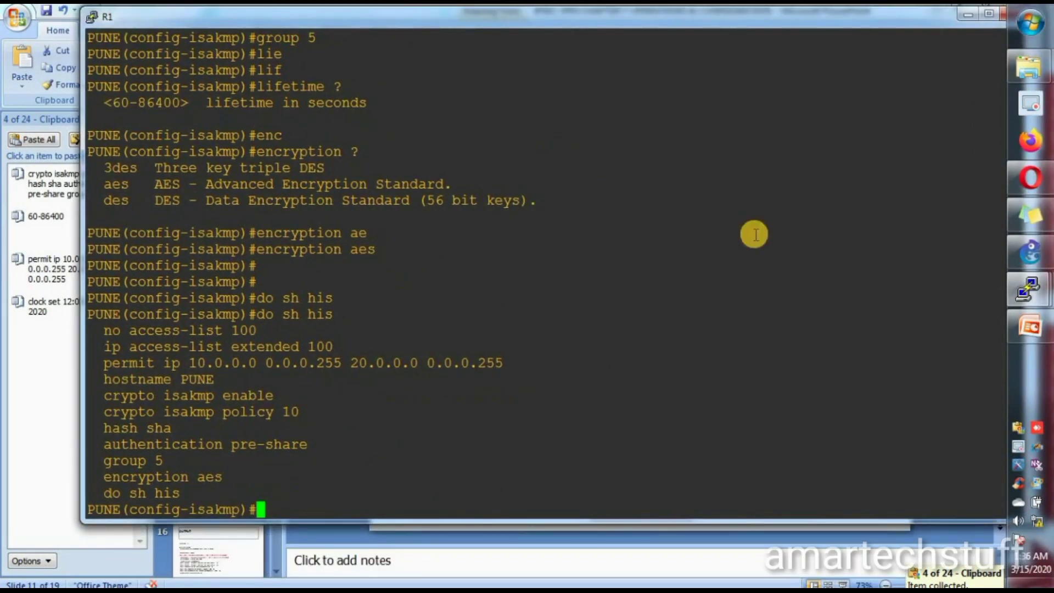
click(1031, 294)
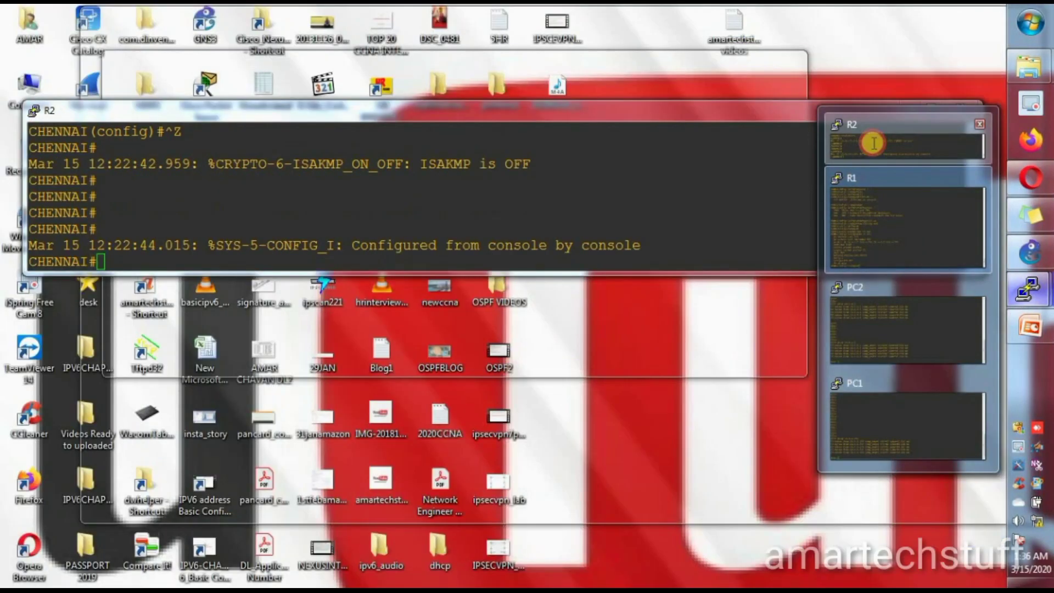
click(873, 142)
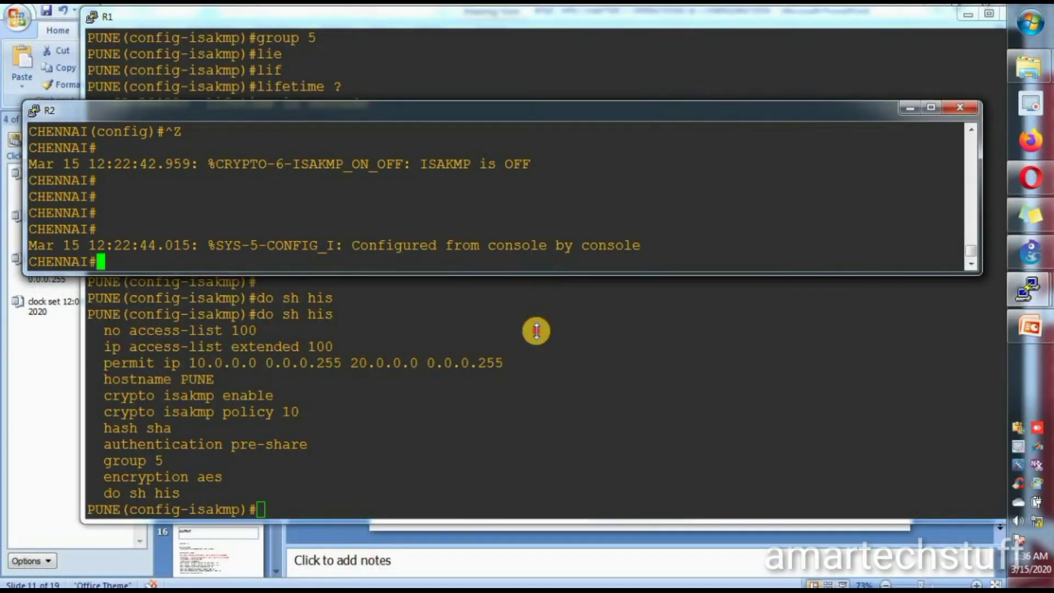
drag(536, 331, 537, 360)
key(Return)
key(Return)
key(Return)
key(Return)
text(co)
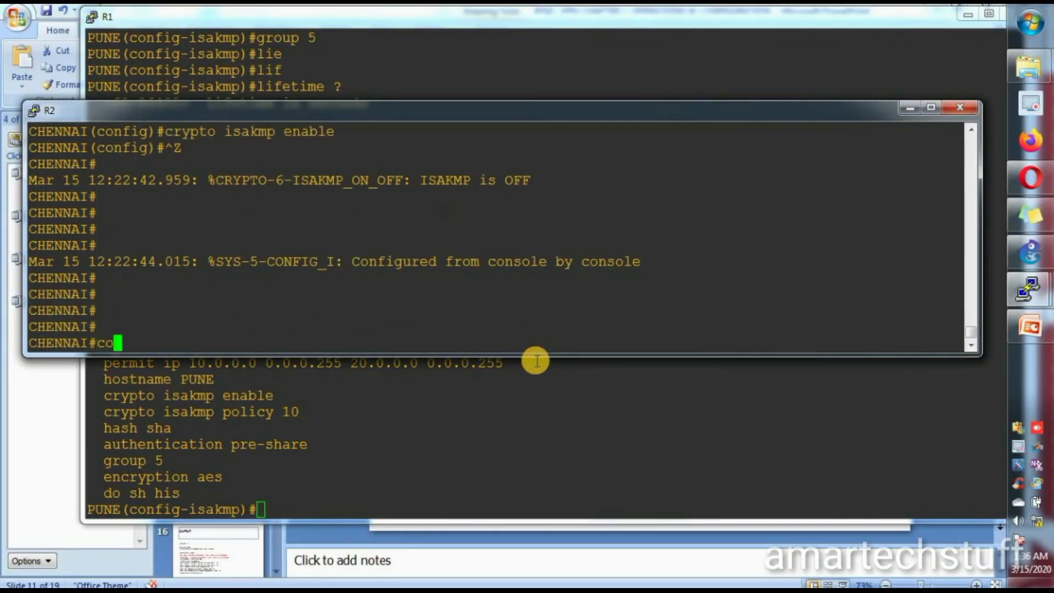
text(nfig)
key(Return)
key(Return)
key(Return)
Paste the ISAKMP policy 10 lines into CHENNAI, then exit configuration mode on both routers
right_click(536, 361)
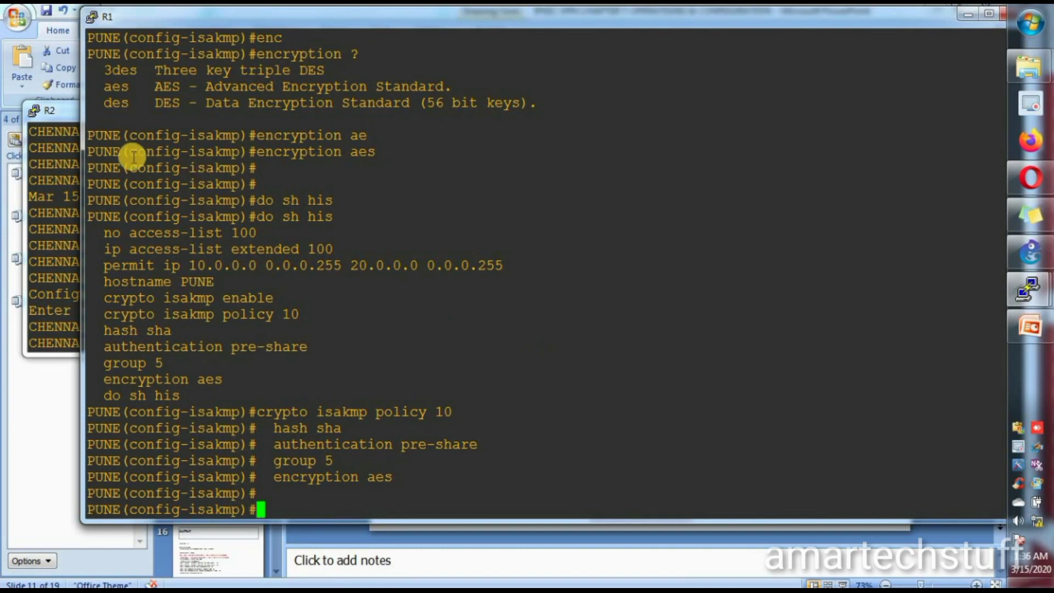
click(72, 252)
key(Return)
right_click(177, 163)
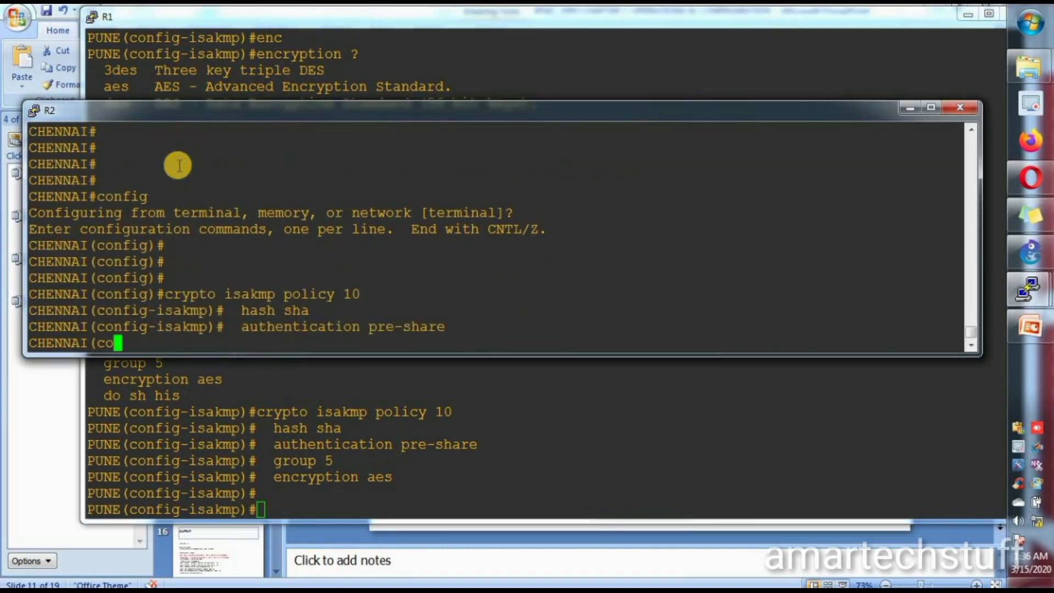
key(ctrl+z)
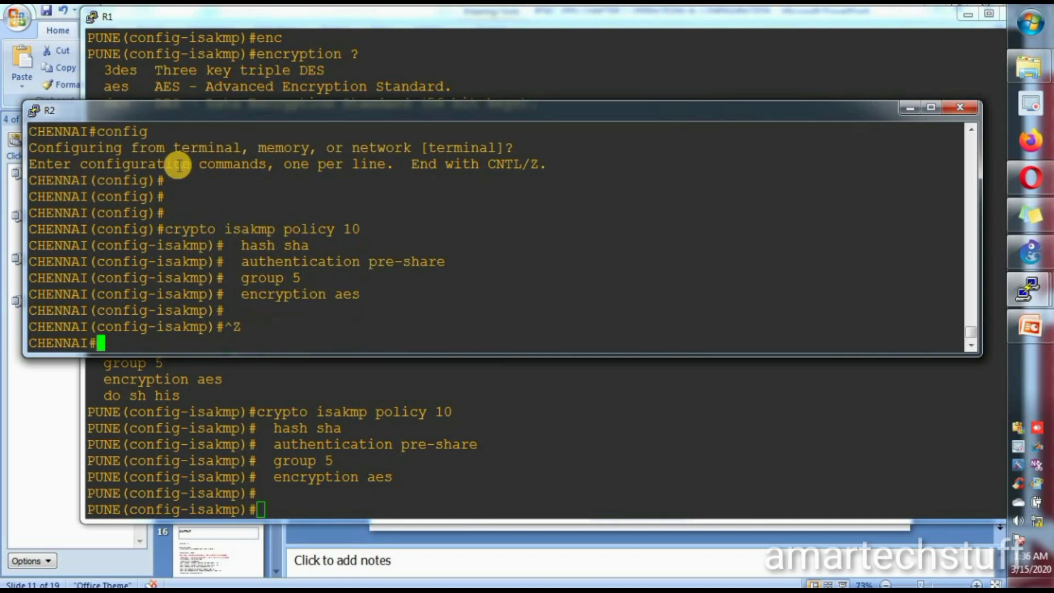
key(Return)
key(Return)
click(292, 446)
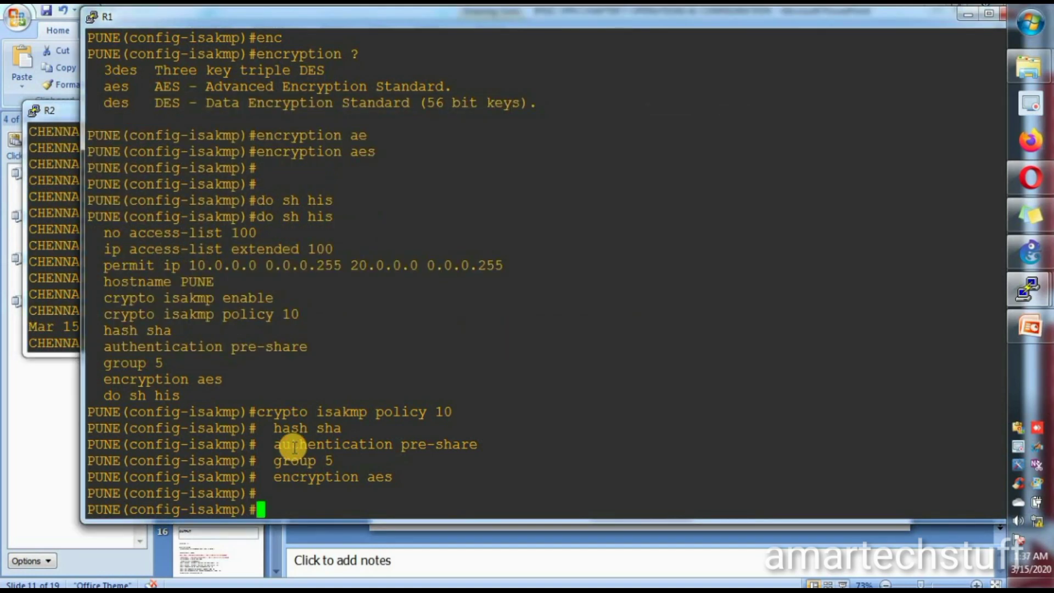
key(ctrl+z)
key(Return)
key(Return)
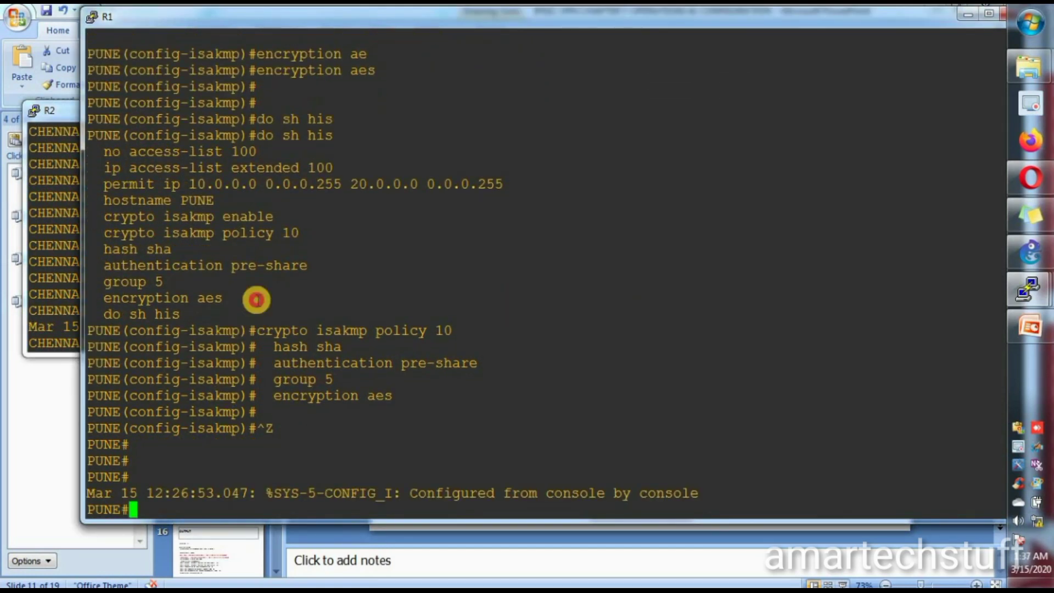
Run show crypto isakmp policy on PUNE
double_click(258, 301)
click(259, 300)
key(Return)
key(Return)
key(Return)
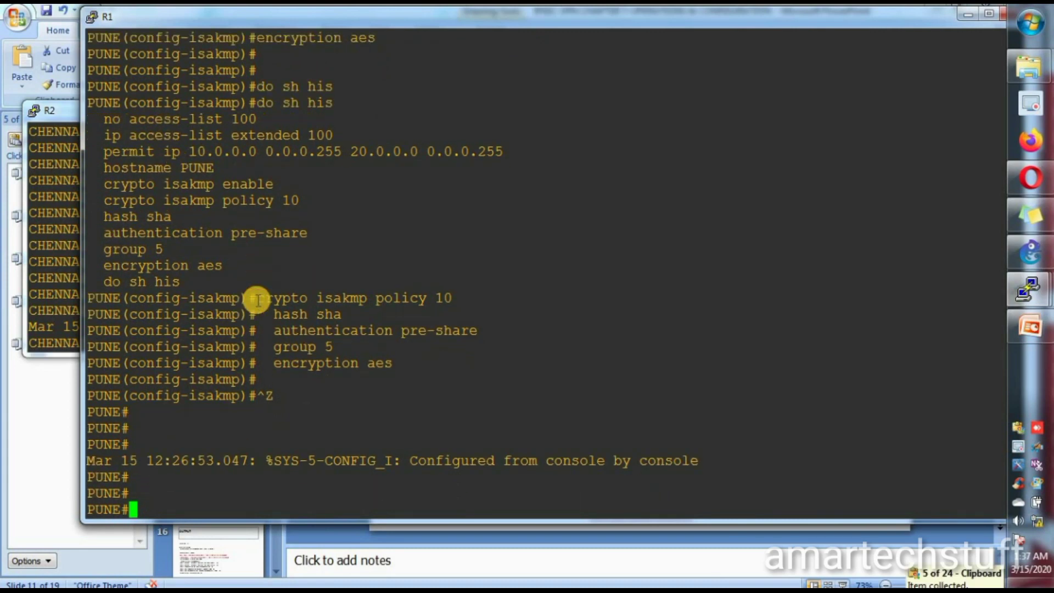
text(sh cry)
key(Tab)
text(is)
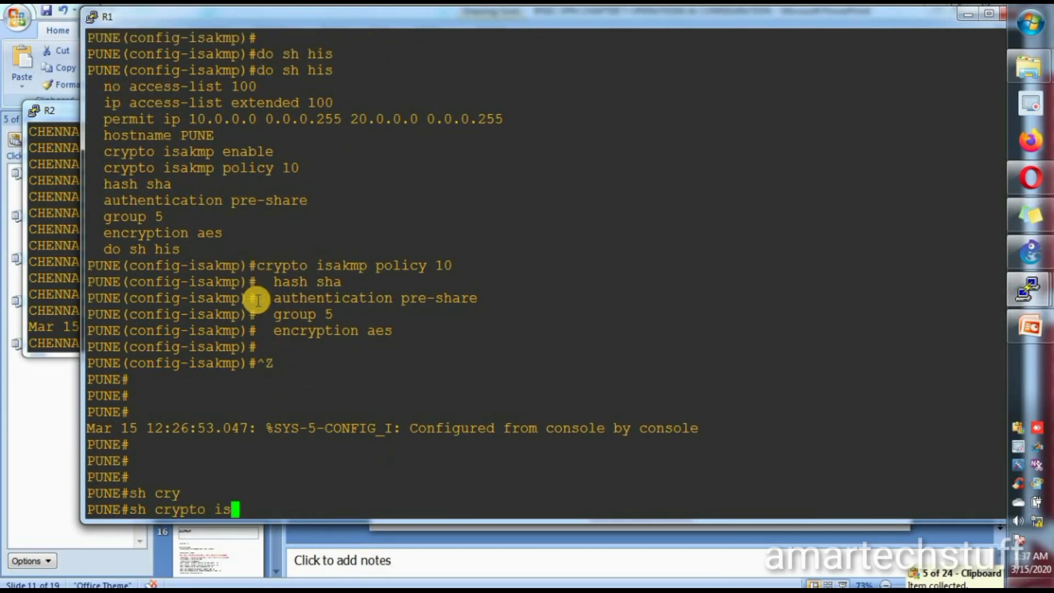
key(Tab)
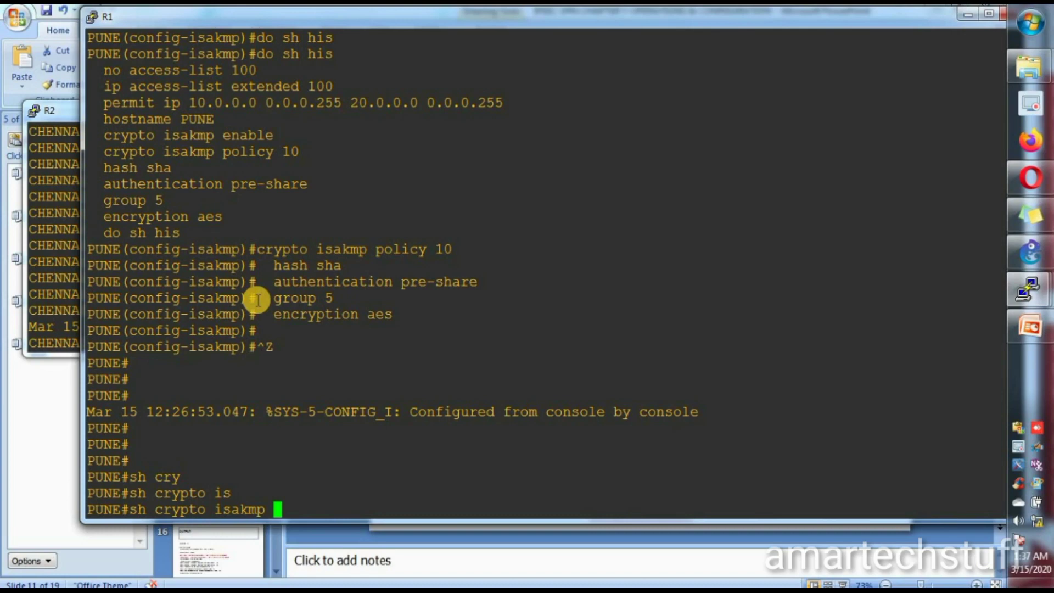
text(pol)
key(Tab)
key(Return)
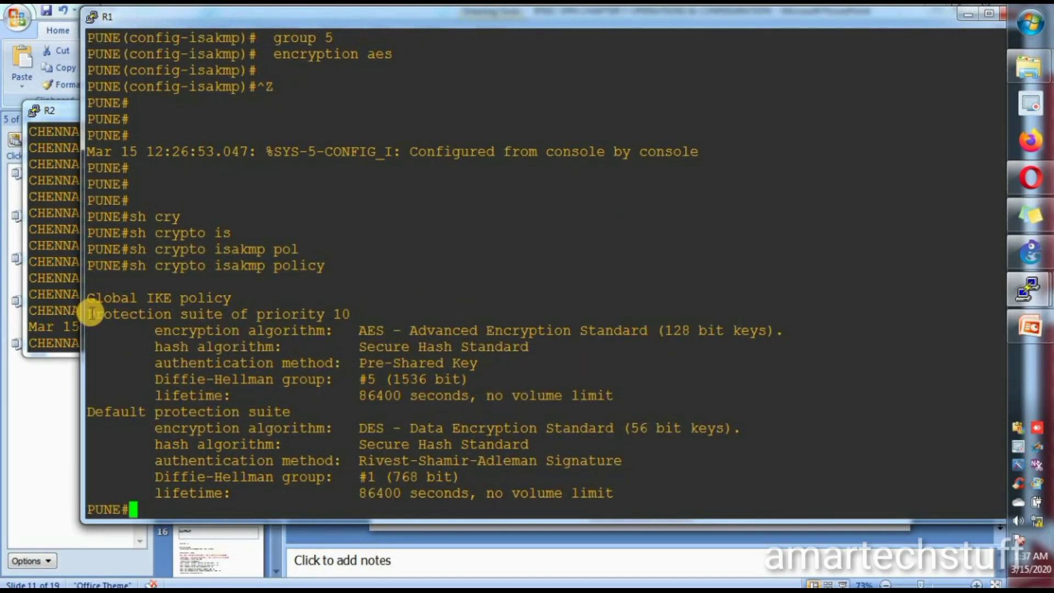
Highlight the protection suite headings and the priority 10 entry in the output
drag(91, 314, 172, 415)
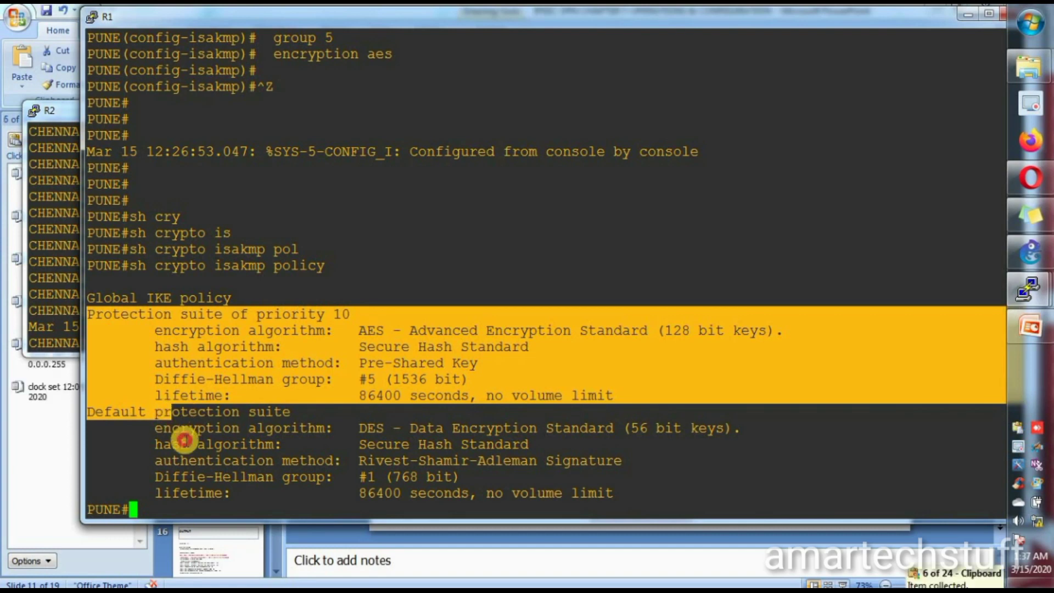
click(184, 439)
double_click(112, 412)
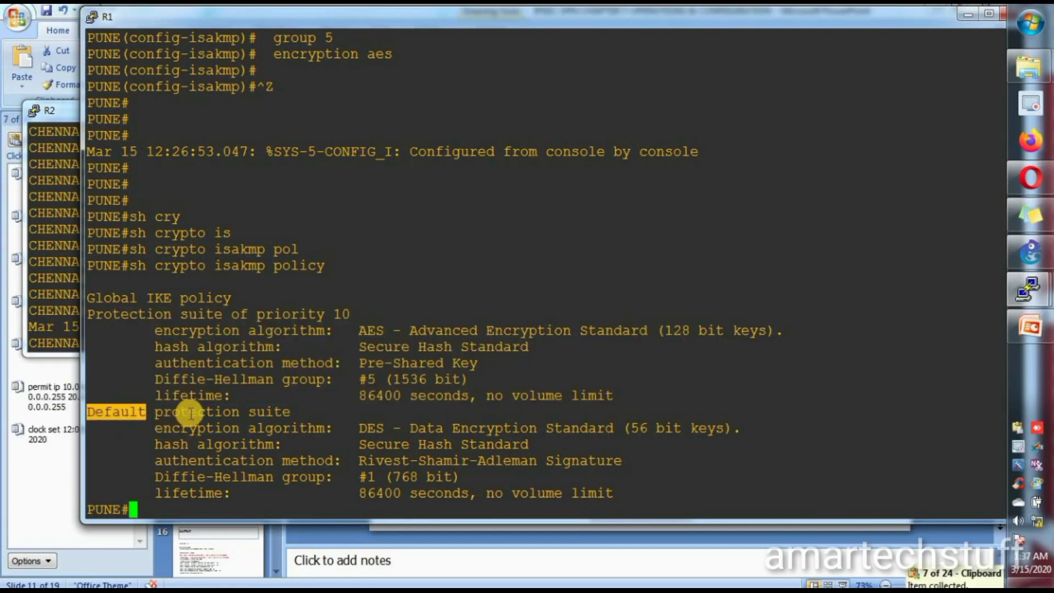
double_click(191, 413)
double_click(130, 413)
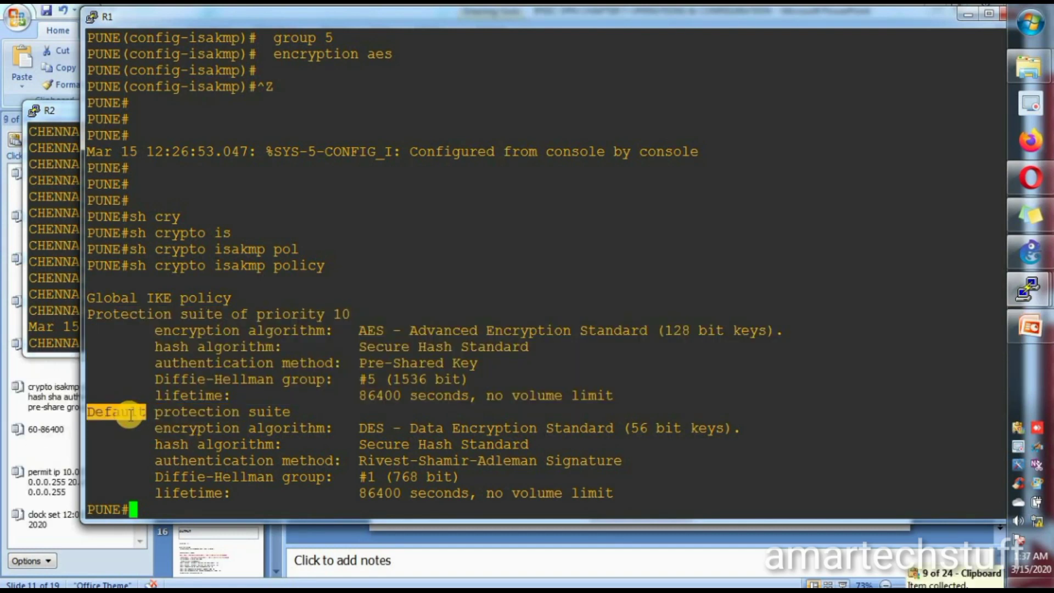
click(280, 407)
double_click(272, 412)
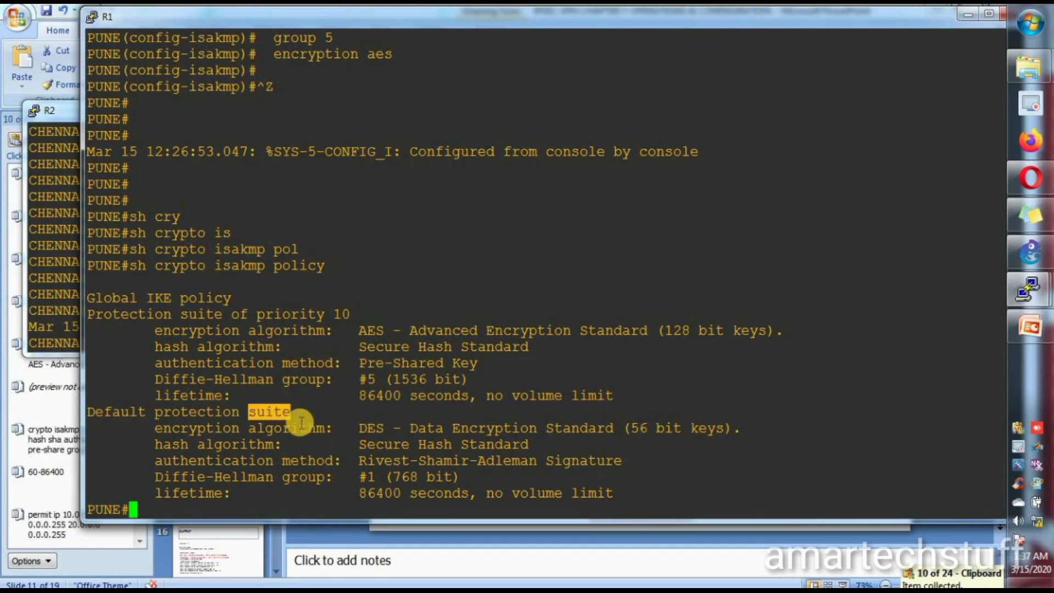
drag(282, 429, 371, 499)
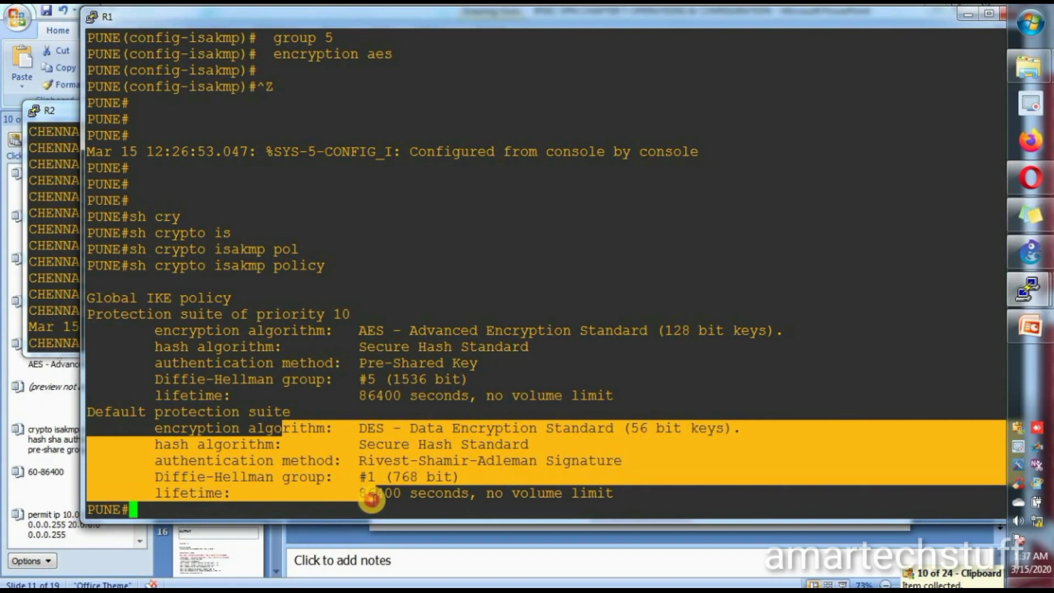
double_click(140, 313)
double_click(341, 315)
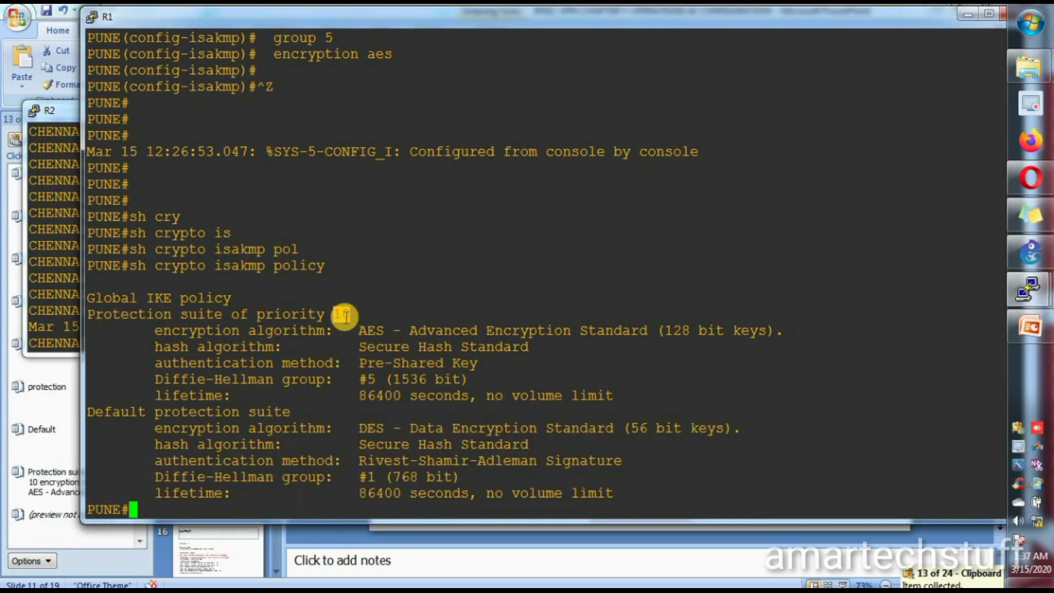
Point out AES, SHA, pre-shared key, DH group 5 and the 86400-second lifetime
double_click(376, 332)
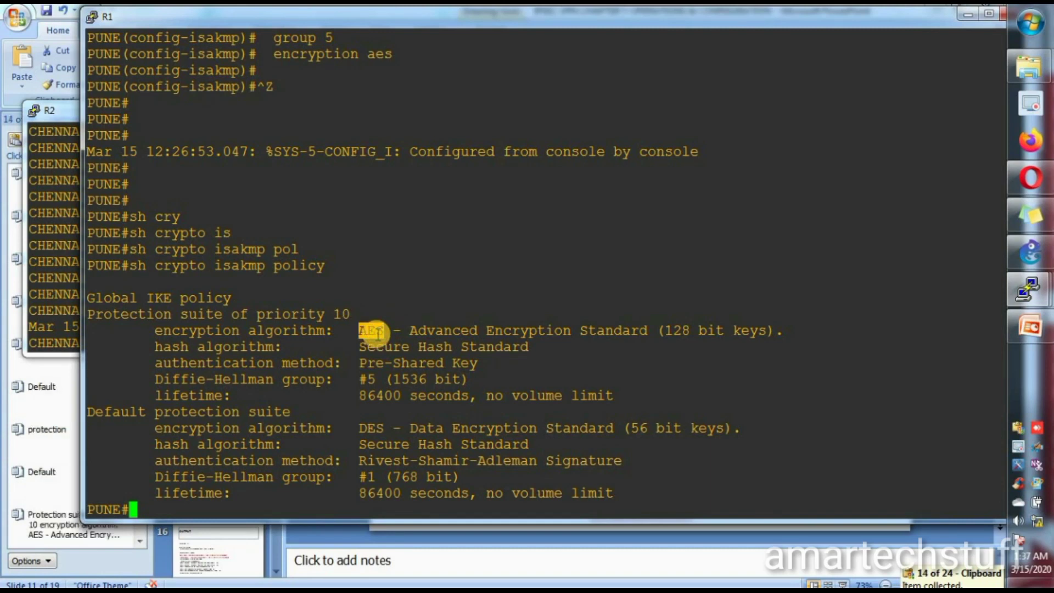
double_click(386, 347)
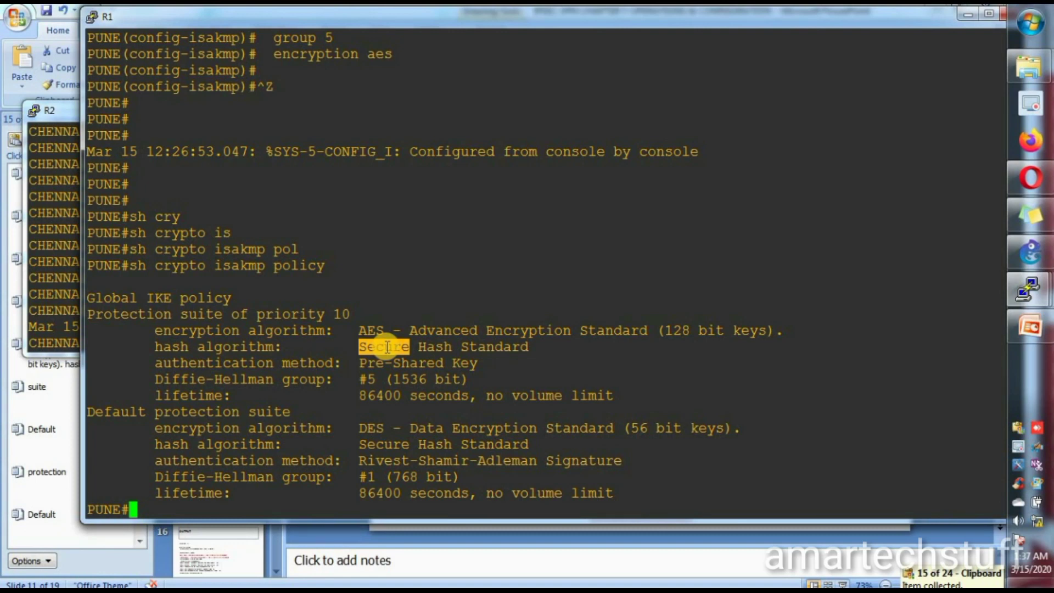
double_click(385, 365)
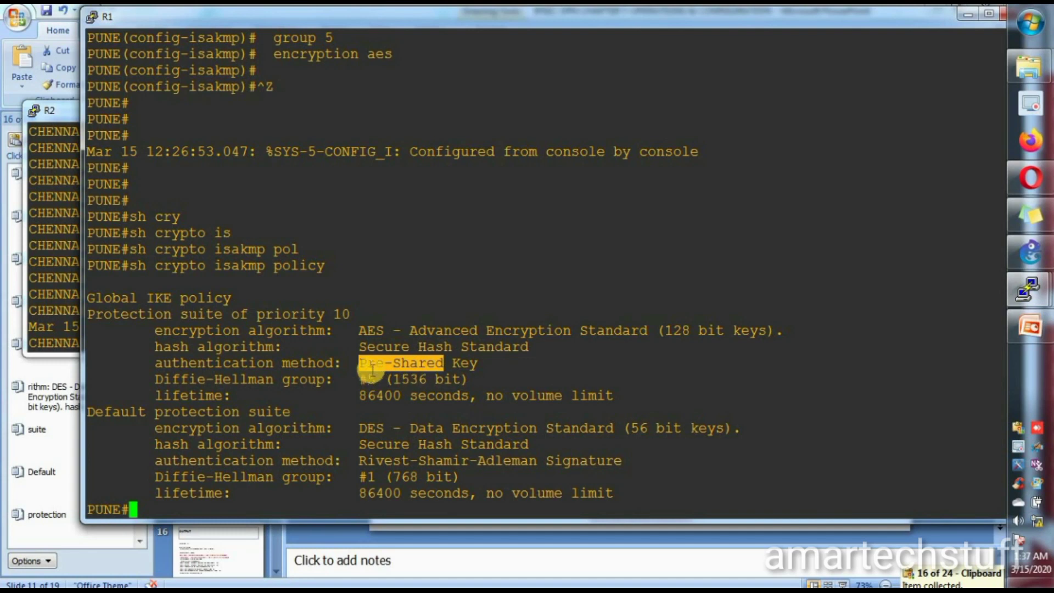
double_click(372, 378)
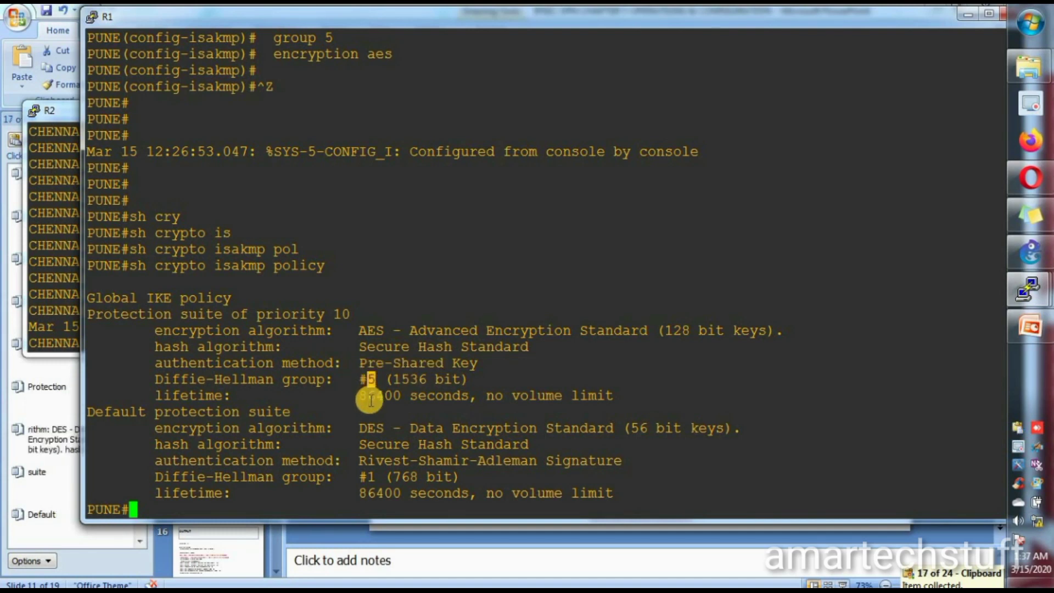
double_click(377, 395)
click(71, 218)
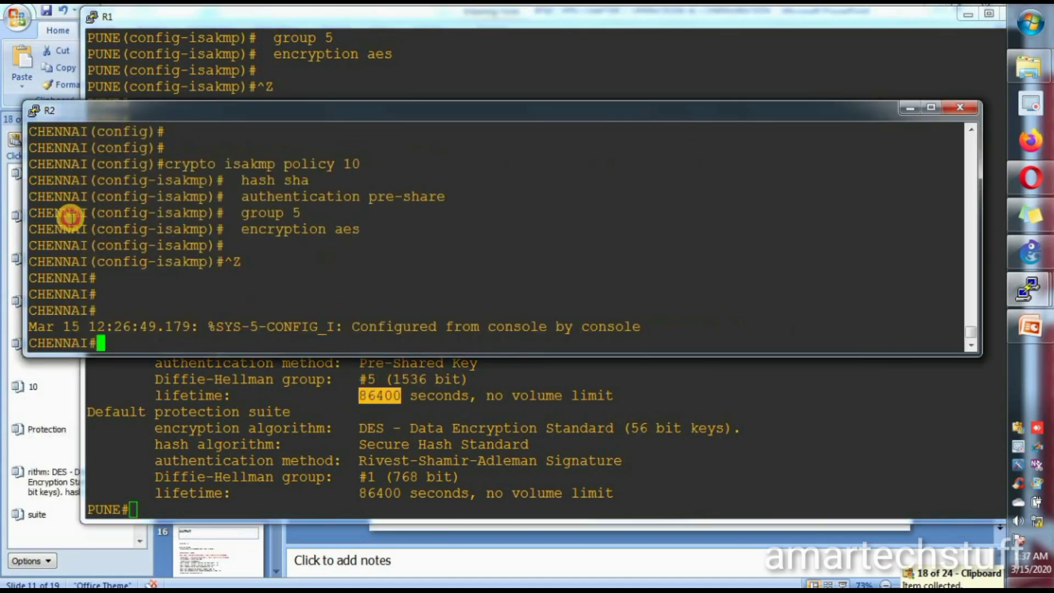
Run show crypto isakmp policy on CHENNAI
key(Return)
key(Return)
key(Return)
key(Return)
text(sh cry)
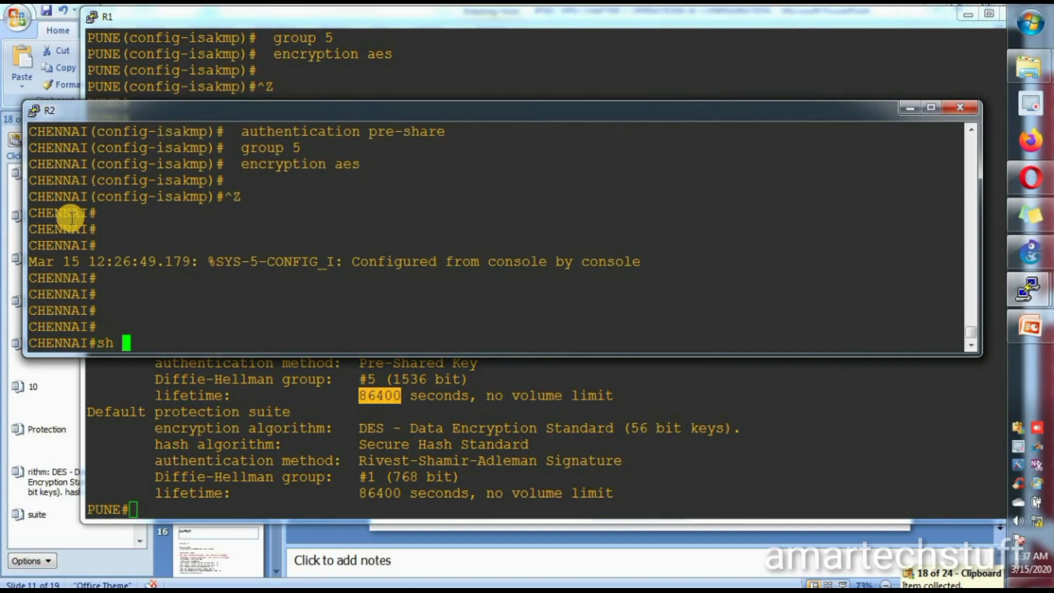
key(Tab)
text(is)
key(Tab)
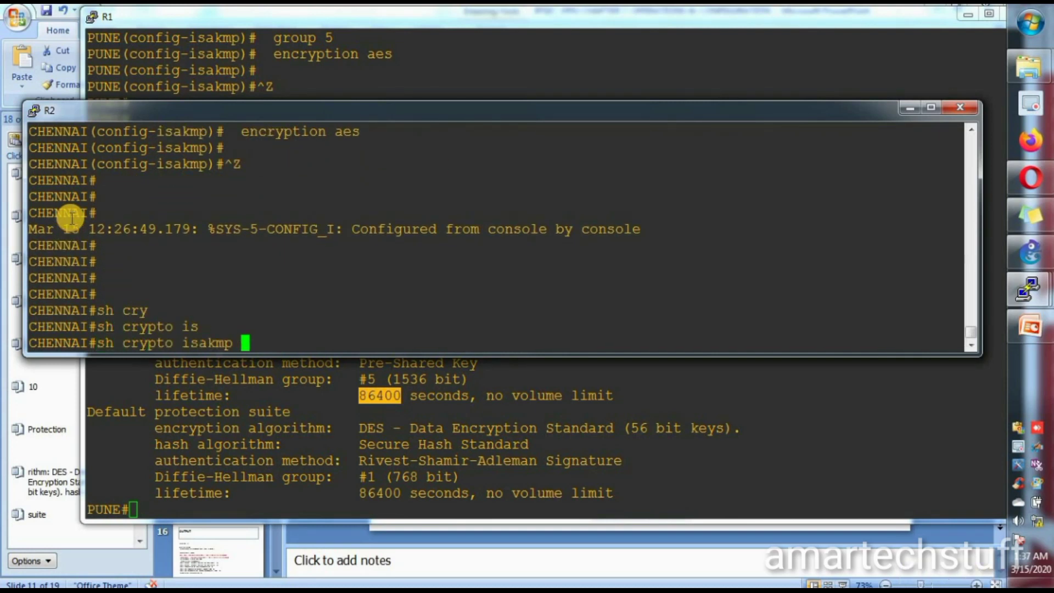
text(pol)
key(Tab)
key(Return)
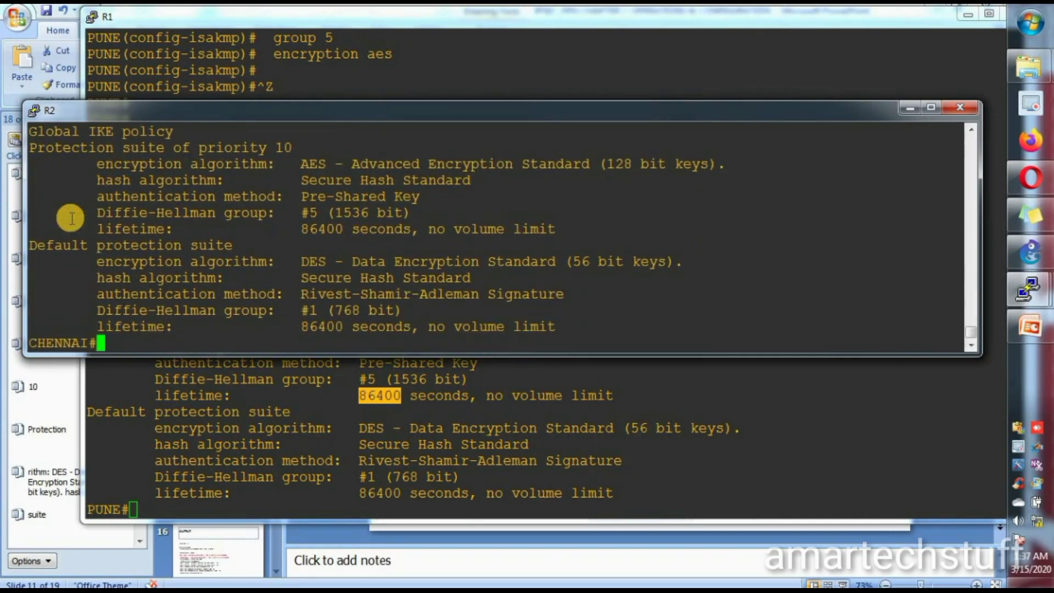
Compare CHENNAI's output with PUNE's priority 10 suite side by side
drag(206, 110, 214, 31)
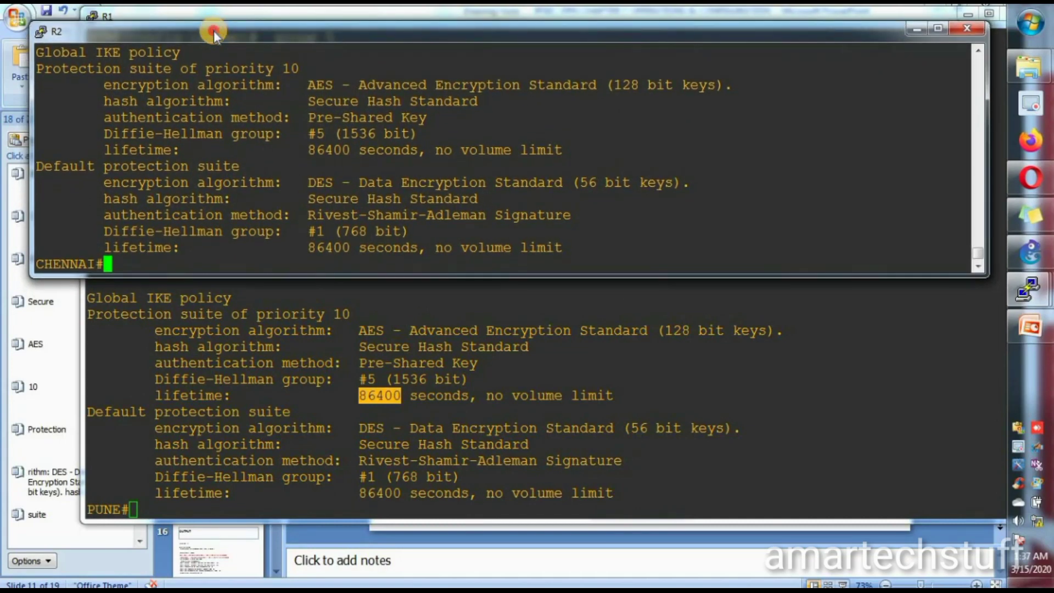
double_click(294, 314)
double_click(341, 314)
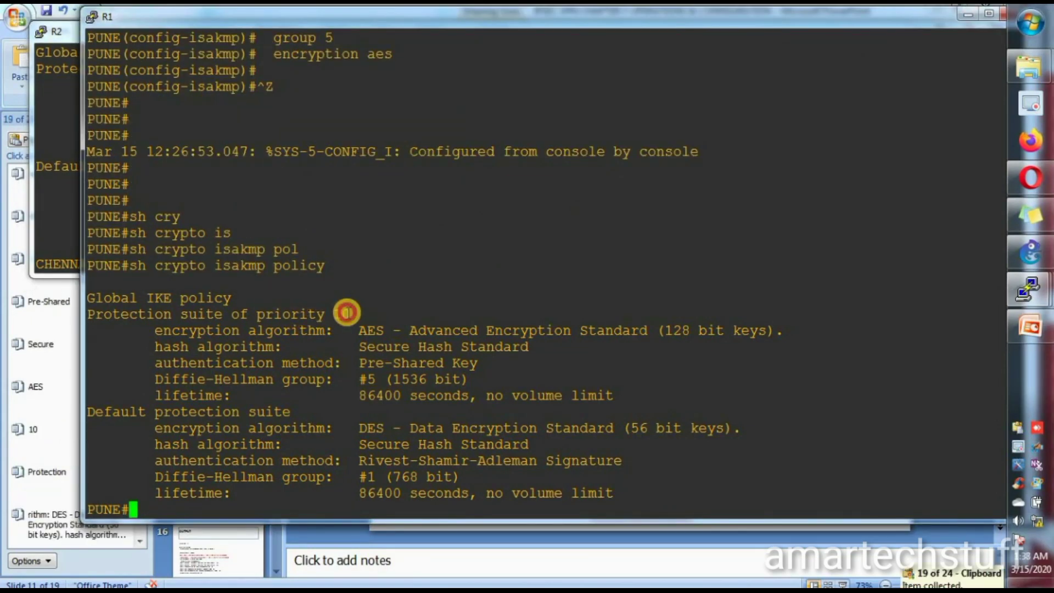
click(57, 172)
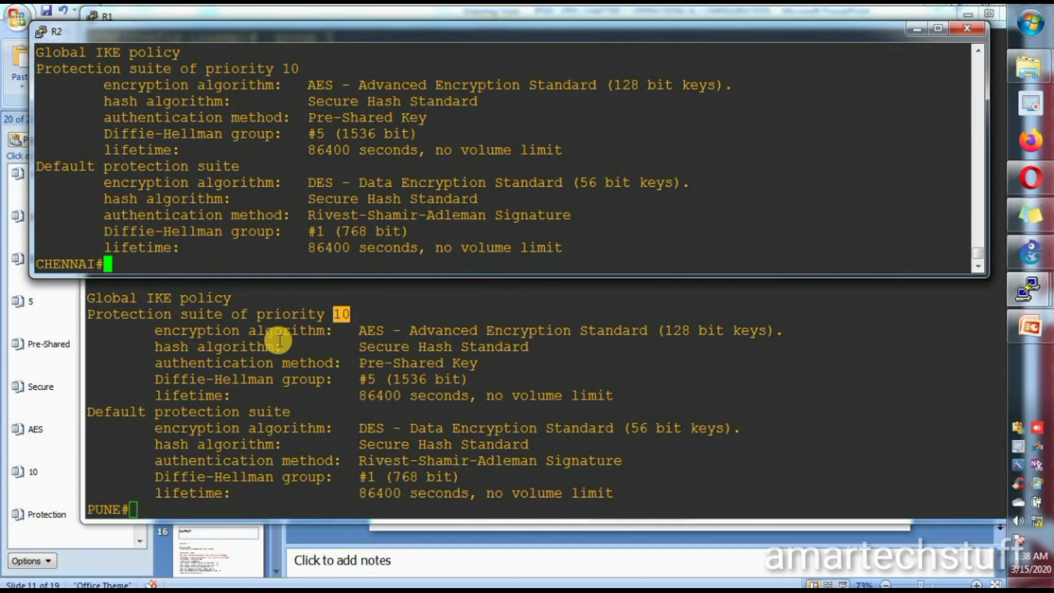
key(Return)
key(Return)
key(Return)
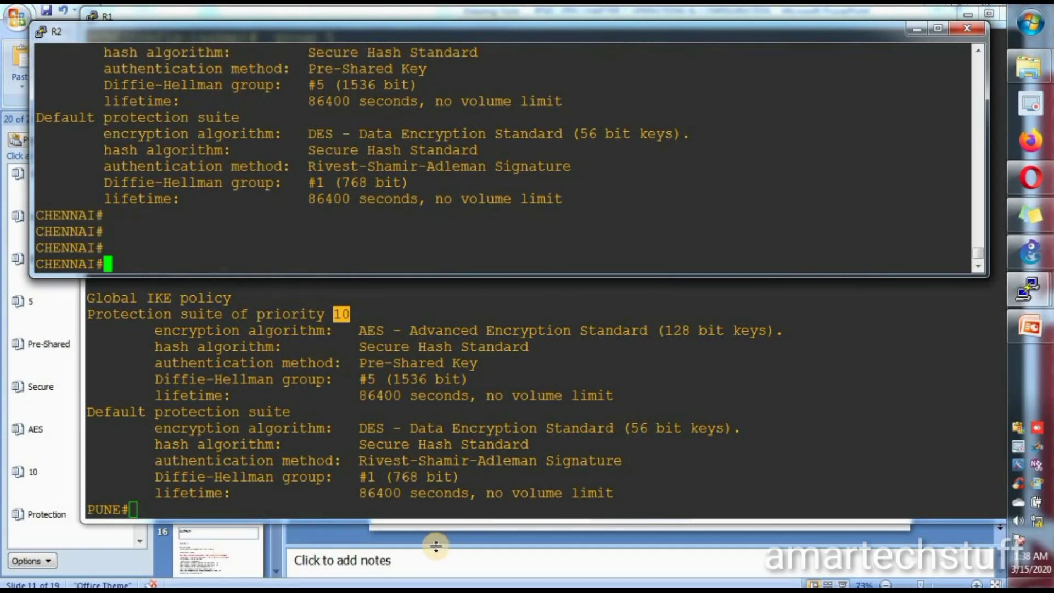
click(365, 421)
key(Return)
key(Return)
key(Return)
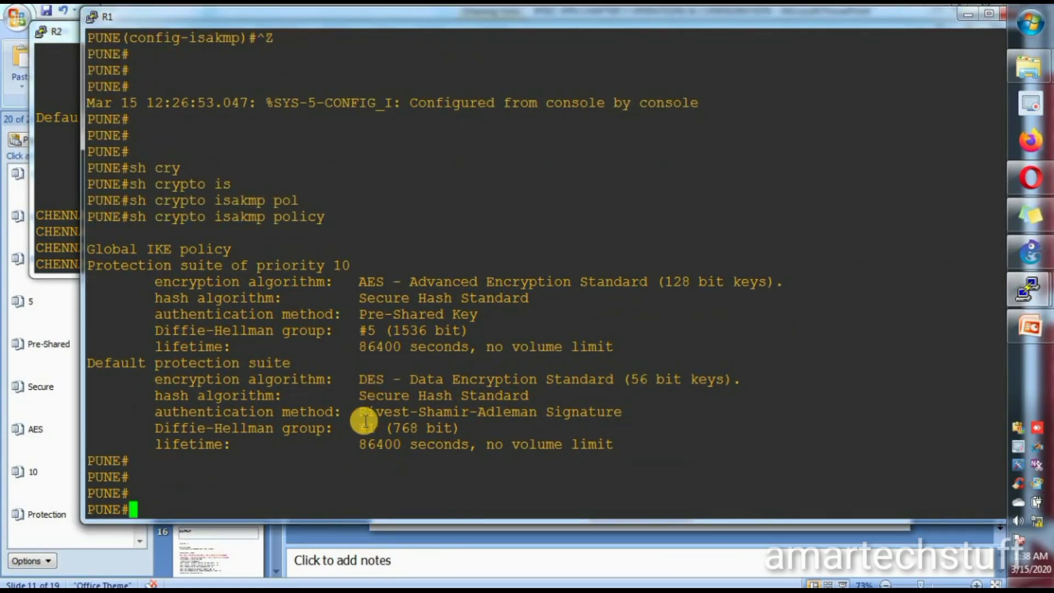
Check the peer step on the IPsec configuration slide and return to the PUNE console
click(400, 526)
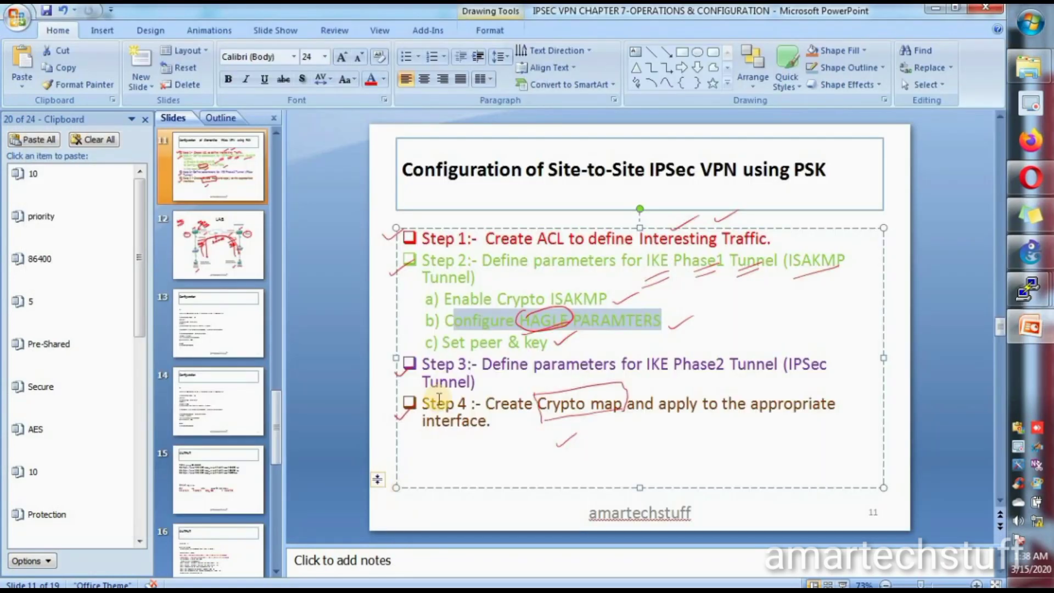
double_click(479, 341)
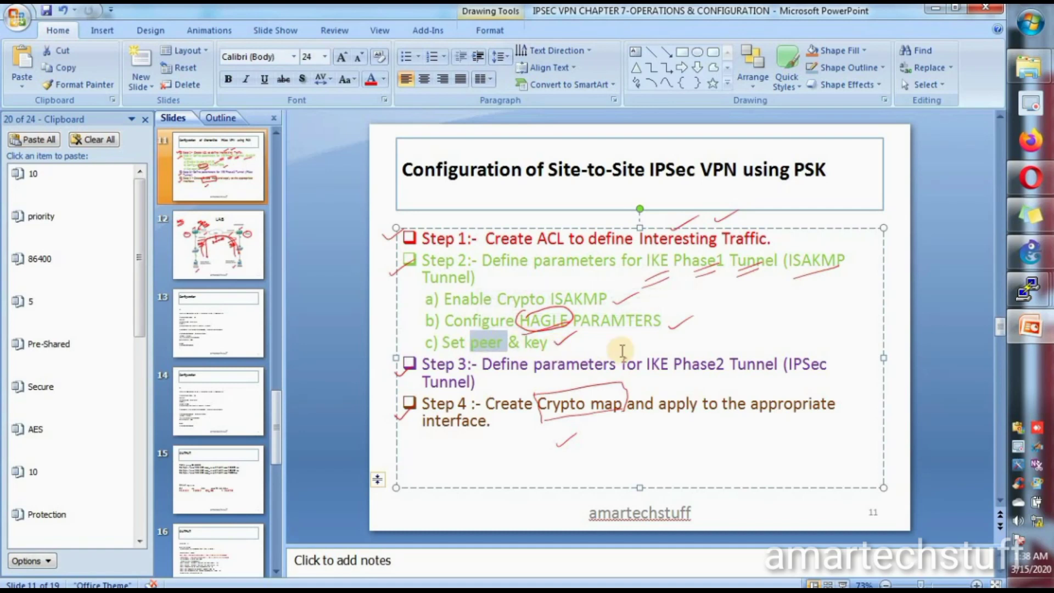
mouse_move(1031, 269)
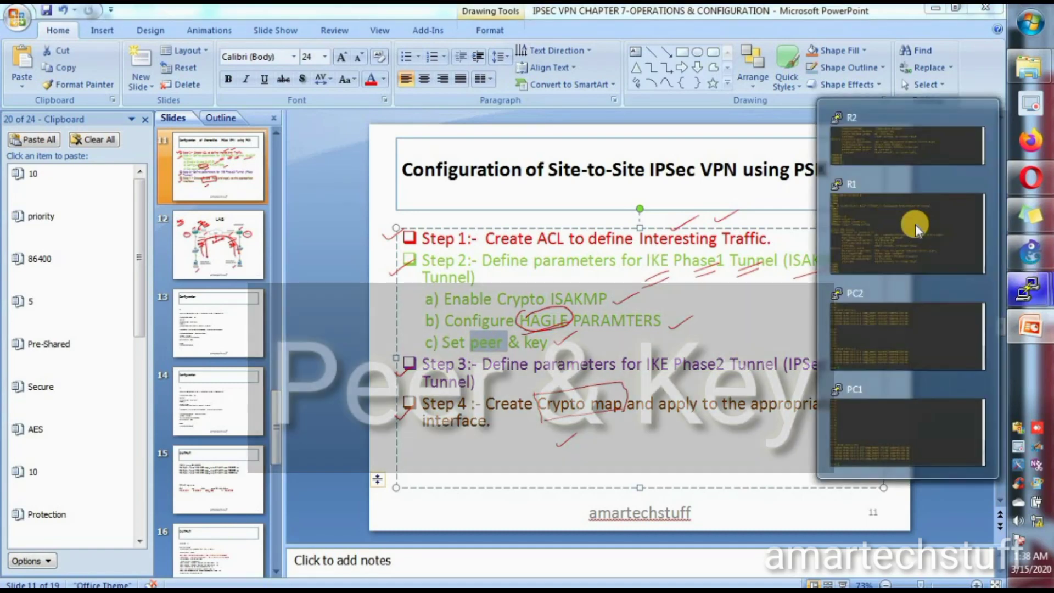
click(874, 219)
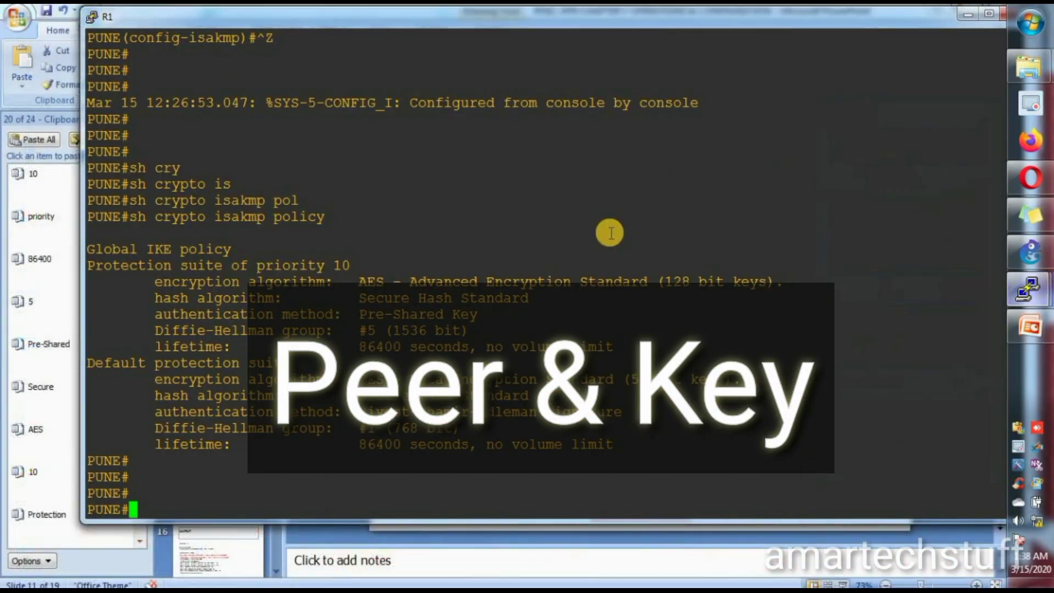
Enter configuration mode on PUNE and list the crypto isakmp key options
key(Return)
key(Return)
key(Return)
text(config)
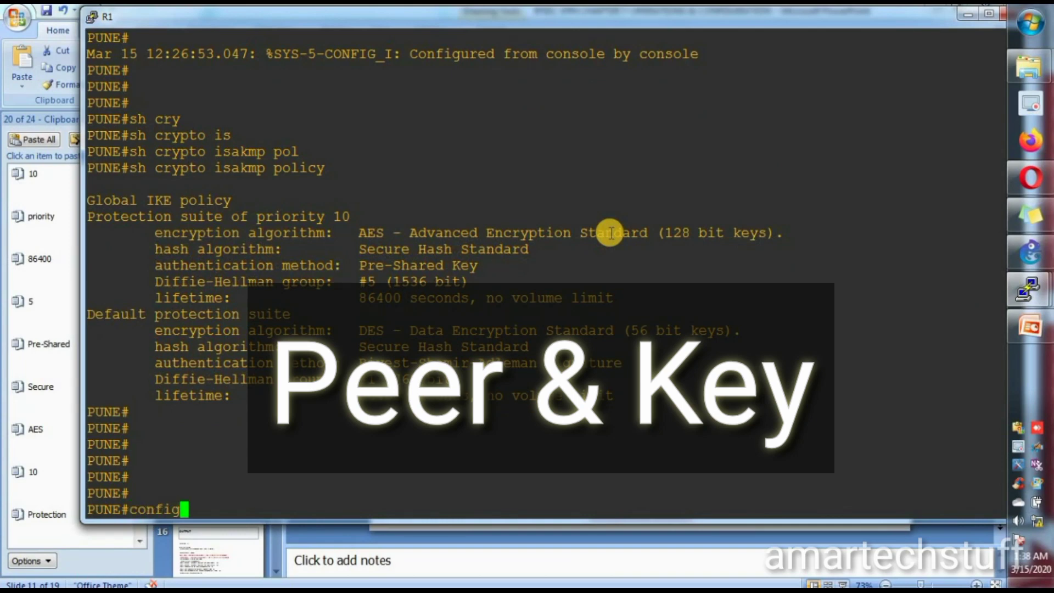
key(Return)
text(cry)
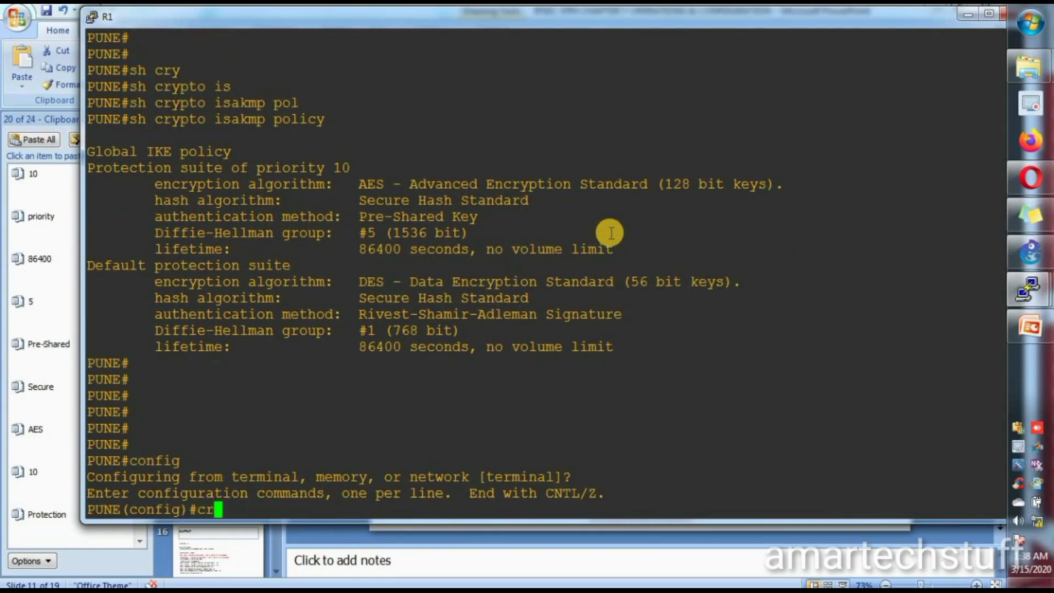
key(Tab)
text(is)
key(Tab)
text(?)
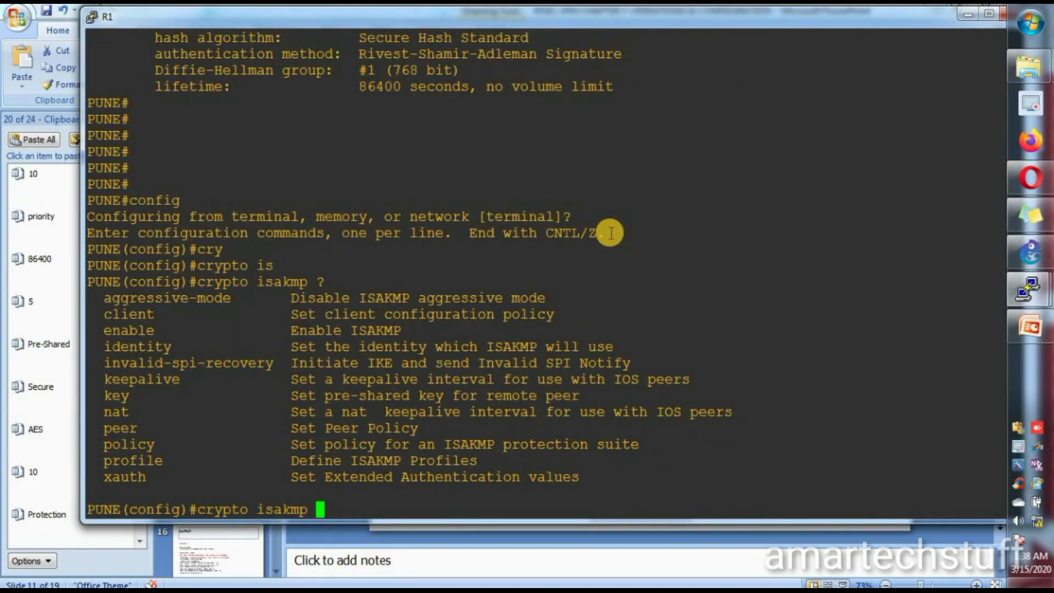
text(ke)
key(Tab)
text(y)
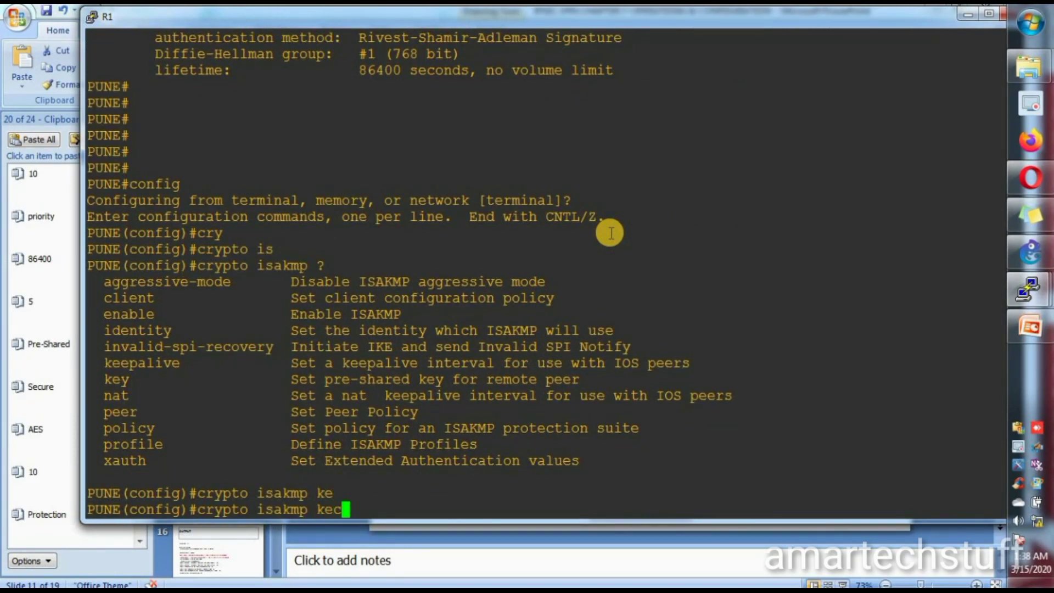
text( ?)
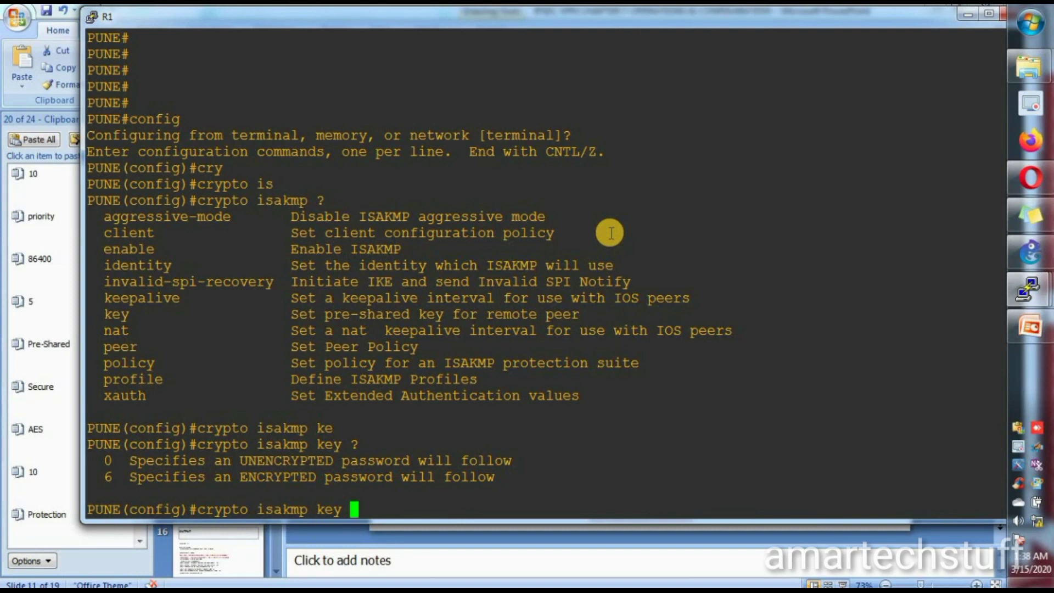
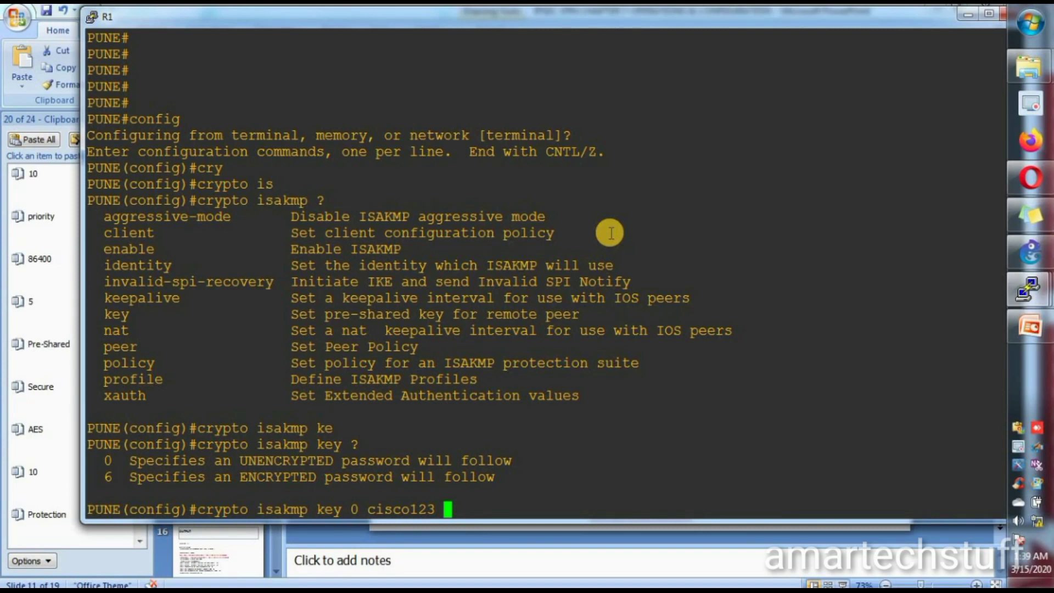
Set an unencrypted (type 0) pre-shared key for peer 12.0.0.2 and exit configuration mode
text(?)
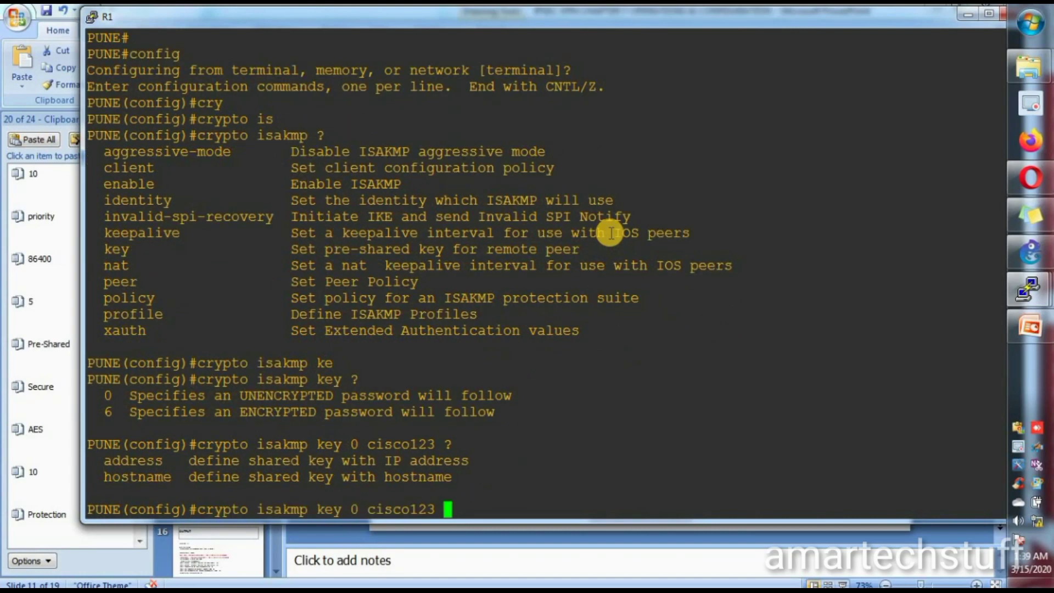
text(add)
key(Tab)
text(1)
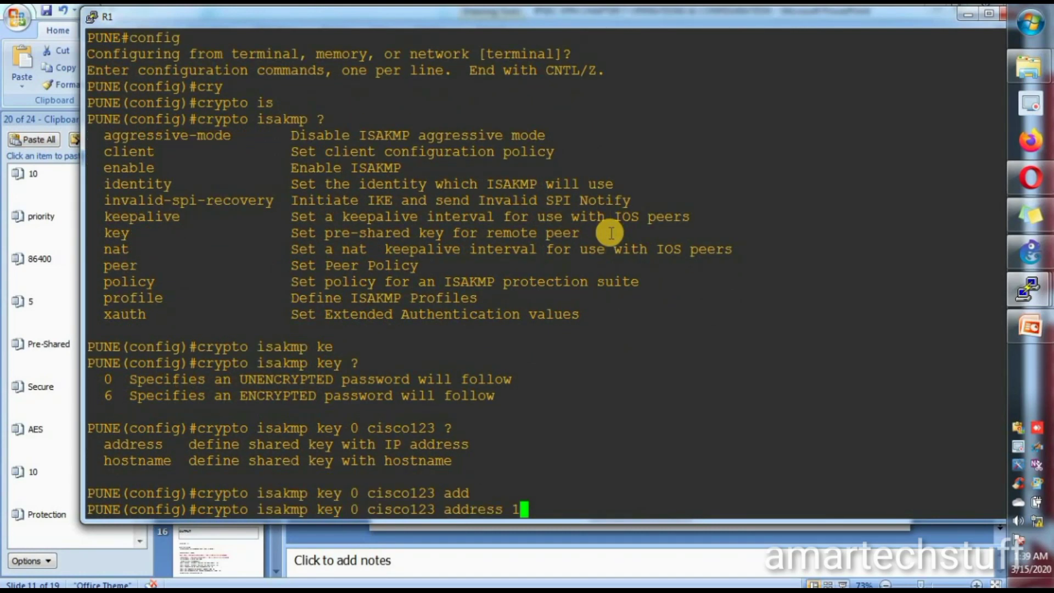
text(2.0.0.2)
key(Return)
key(ctrl+z)
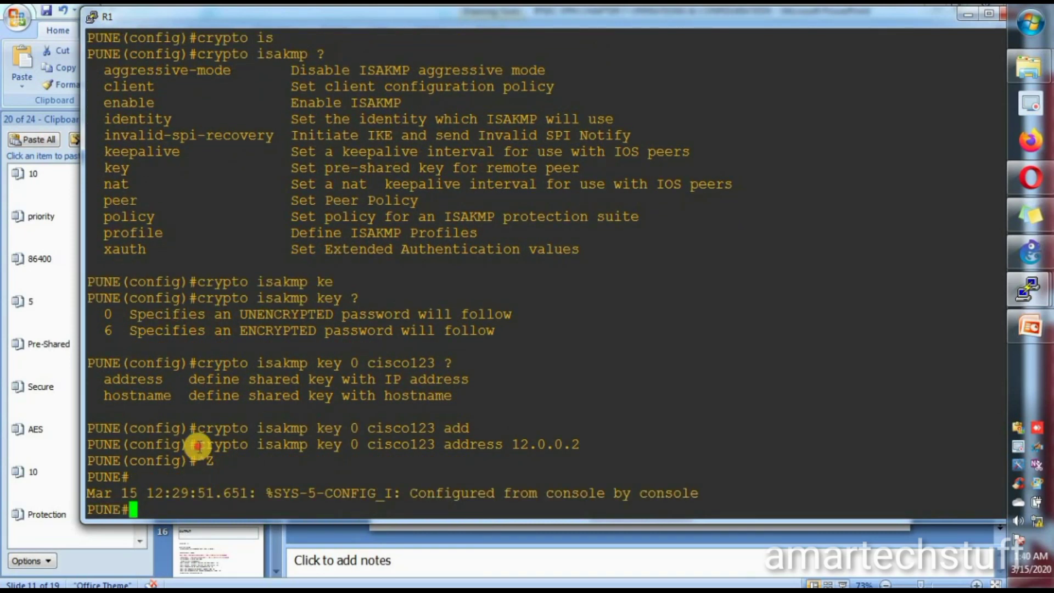
Copy the finished pre-shared key command for reuse on CHENNAI
drag(198, 444, 575, 440)
click(583, 367)
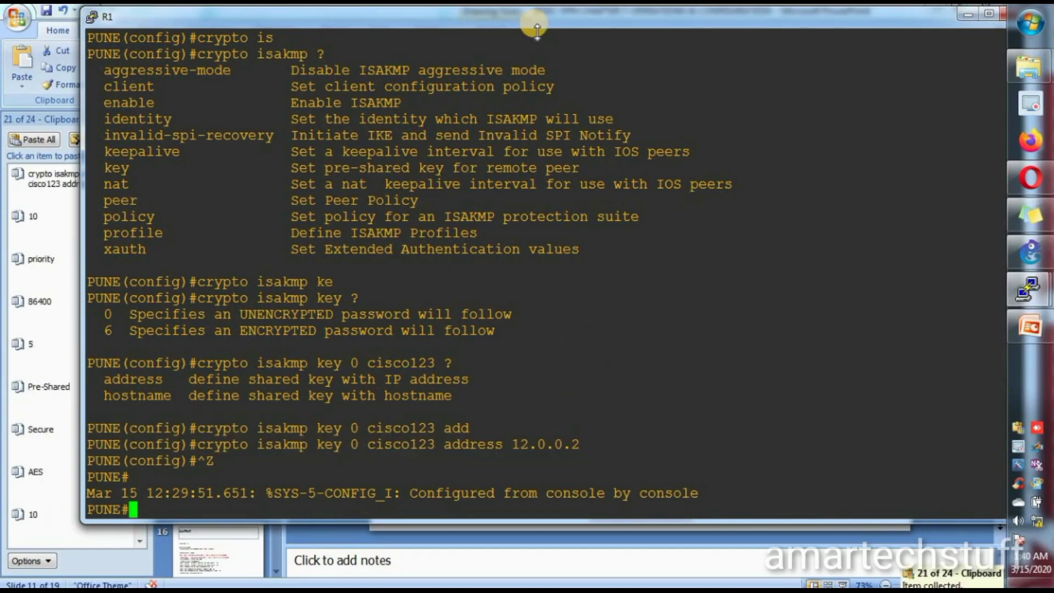
drag(535, 24, 500, 70)
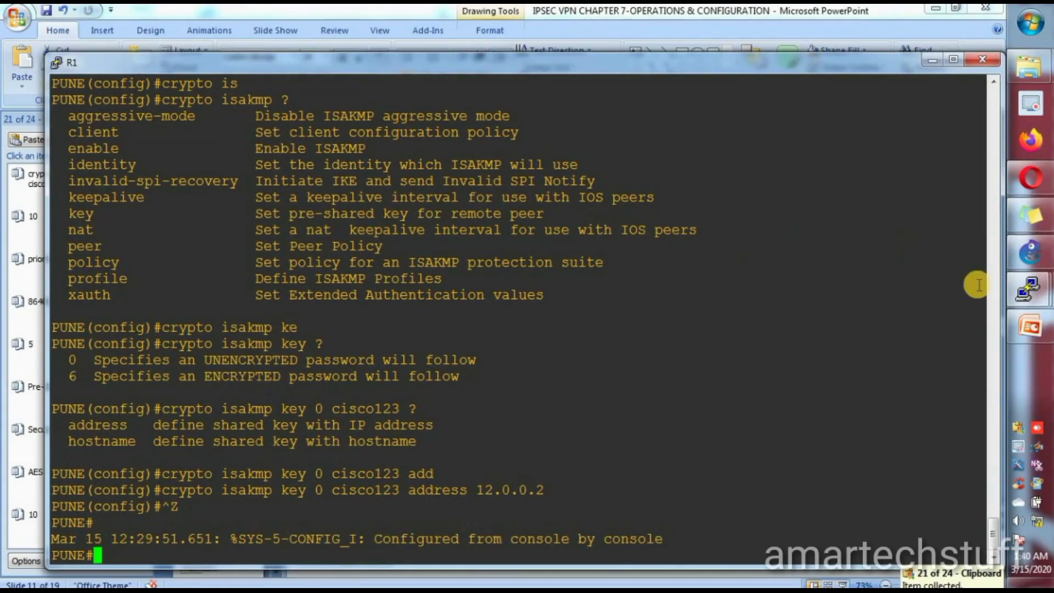
click(1020, 296)
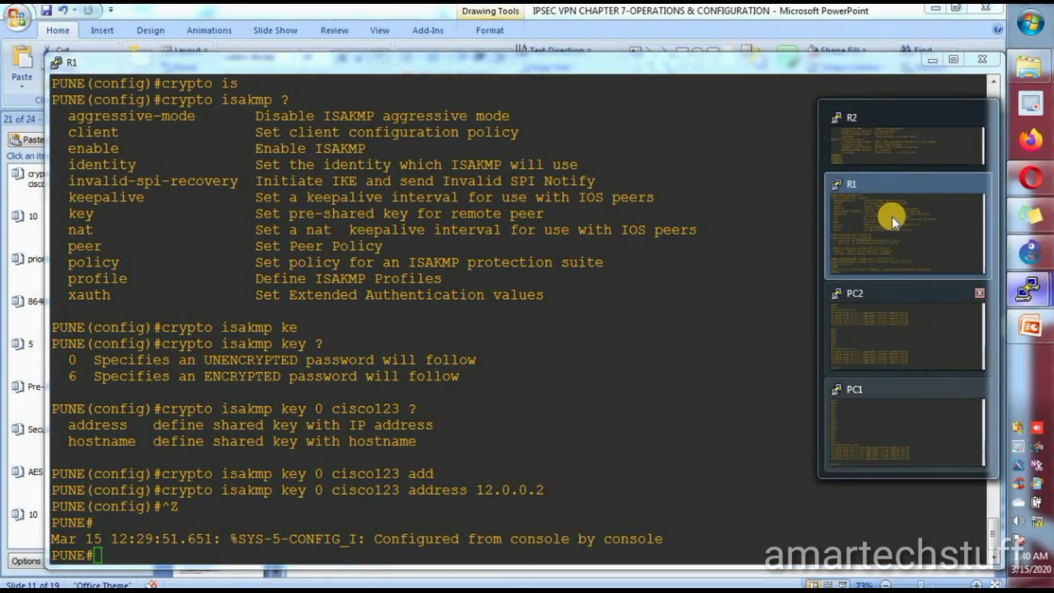
On CHENNAI, configure the type 0 ISAKMP pre-shared key for peer 12.0.0.1
click(881, 140)
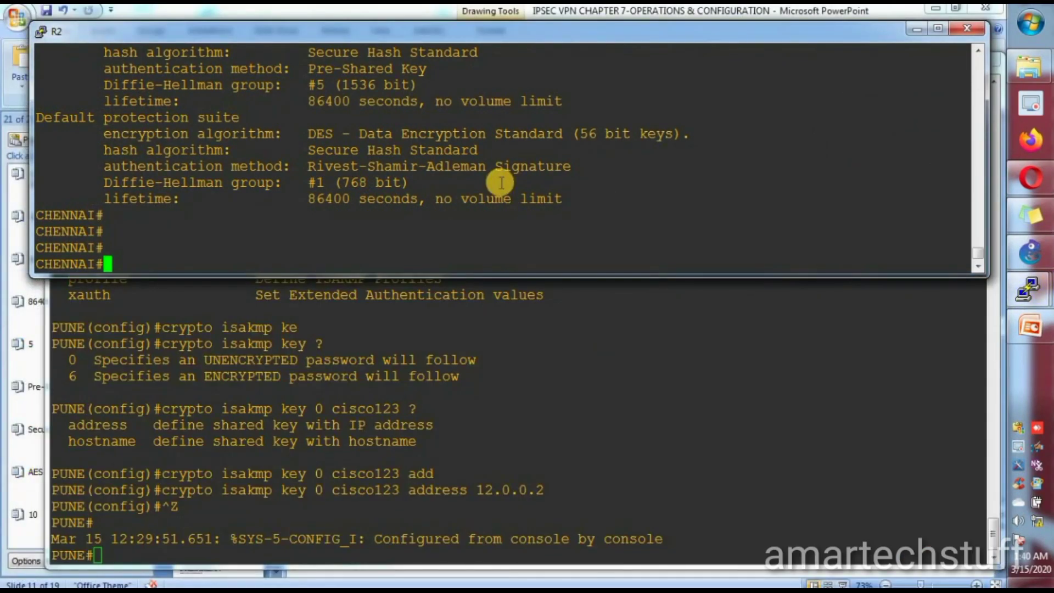
text(config)
key(Return)
key(Return)
key(Return)
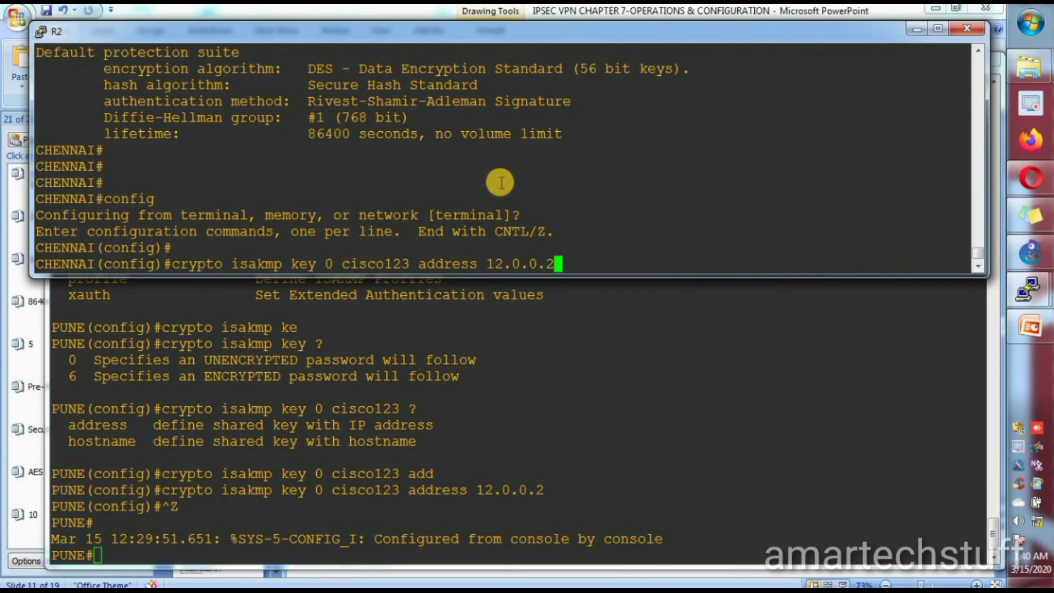
text(12.0.0.1)
key(Return)
key(ctrl+z)
key(Return)
key(Return)
key(Return)
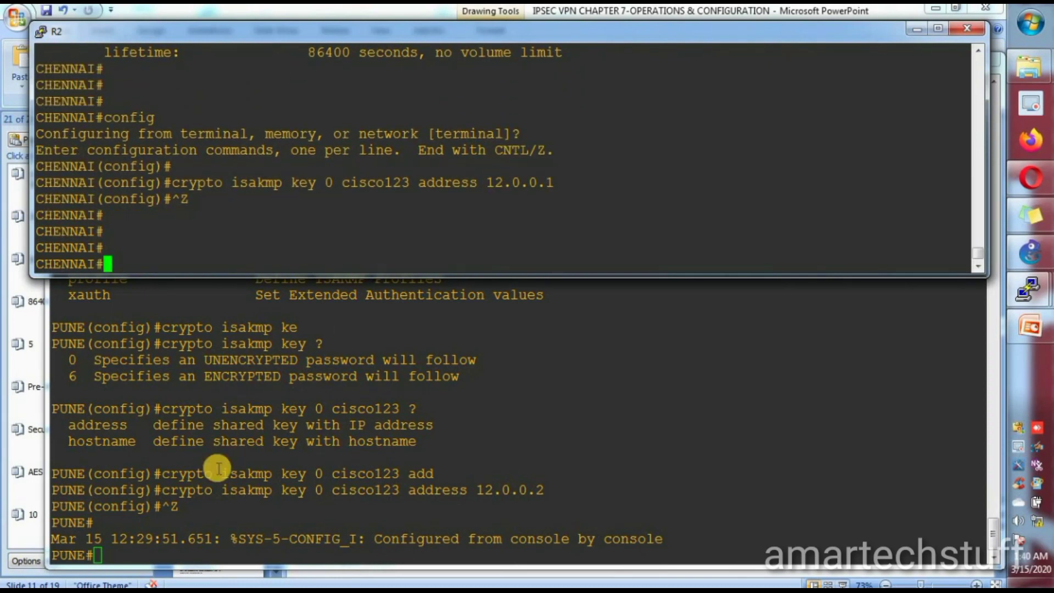
On PUNE, list the ISAKMP pre-shared keys and check the entry for peer 12.0.0.2
click(219, 471)
key(Return)
text(h cry)
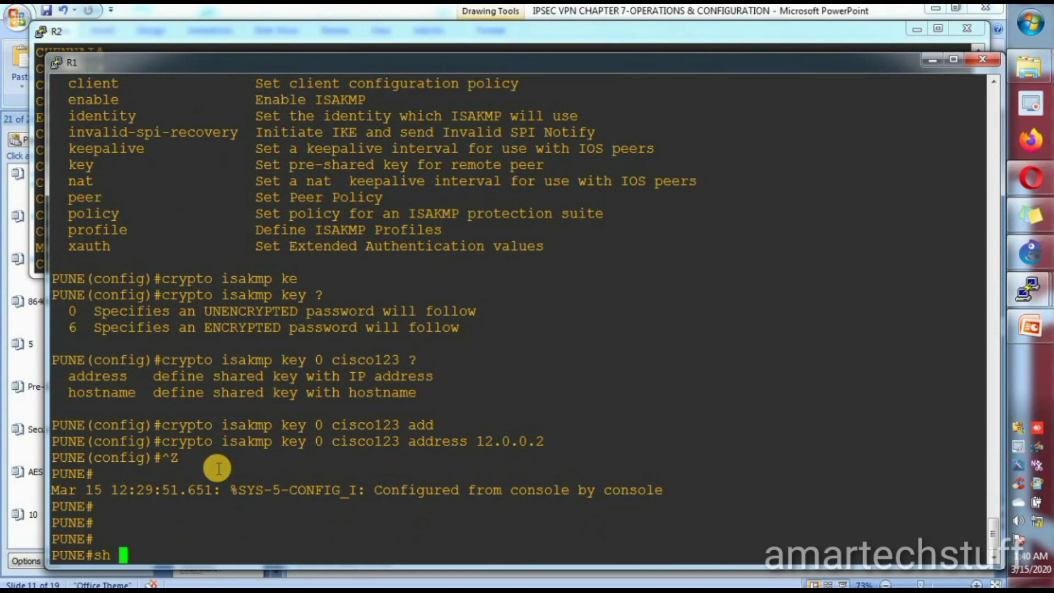
key(Tab)
drag(218, 467, 219, 468)
click(280, 343)
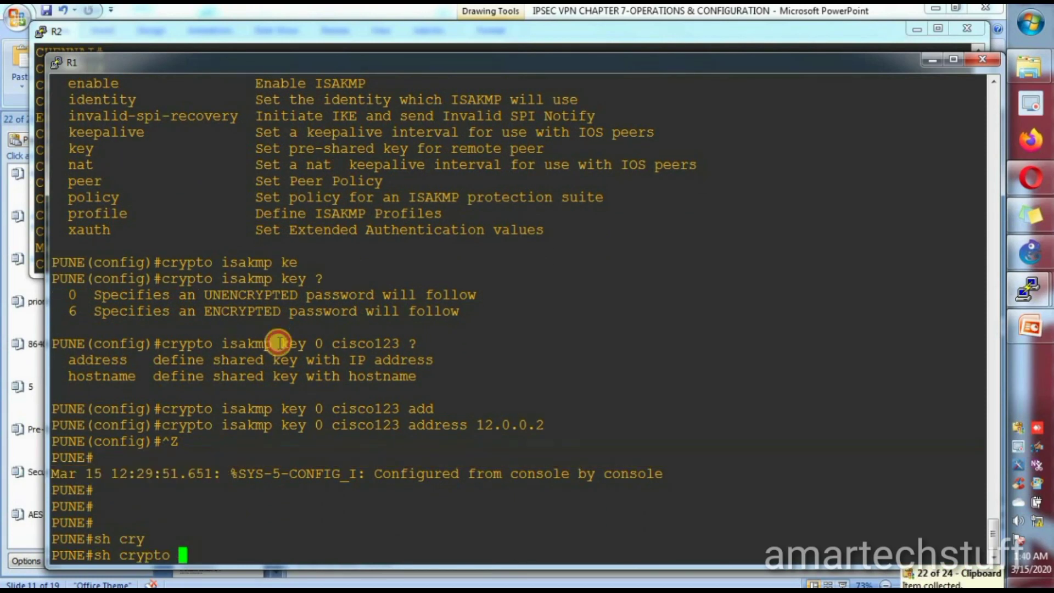
text(is)
key(Tab)
text(ke)
key(Tab)
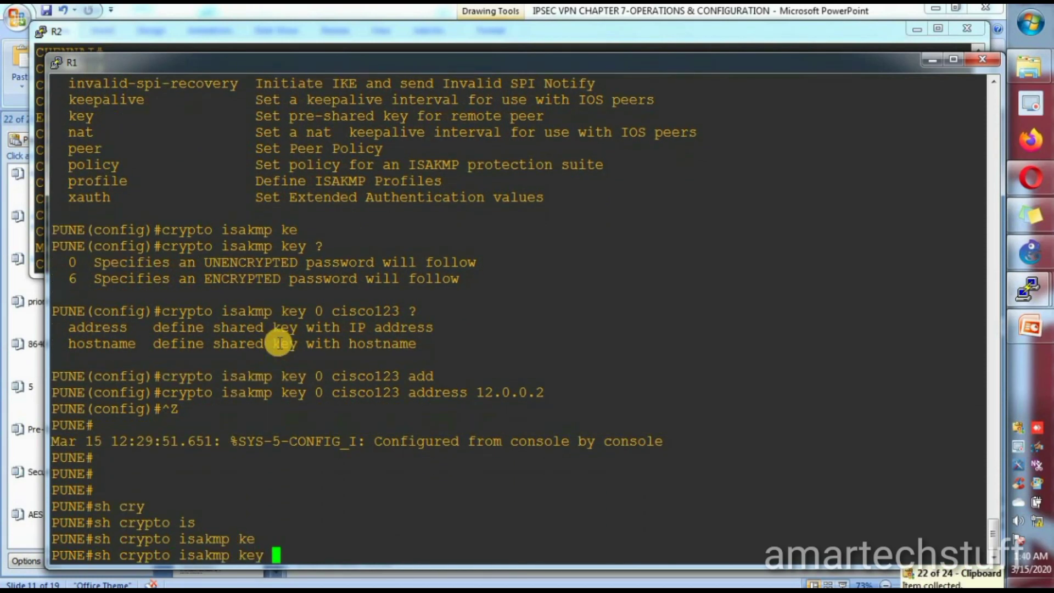
key(Return)
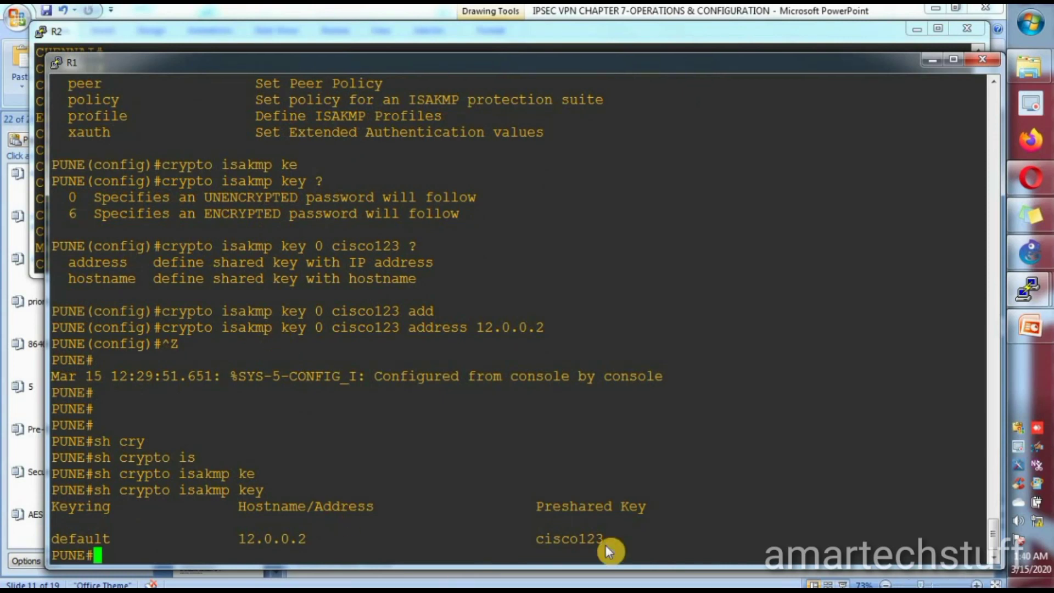
double_click(261, 538)
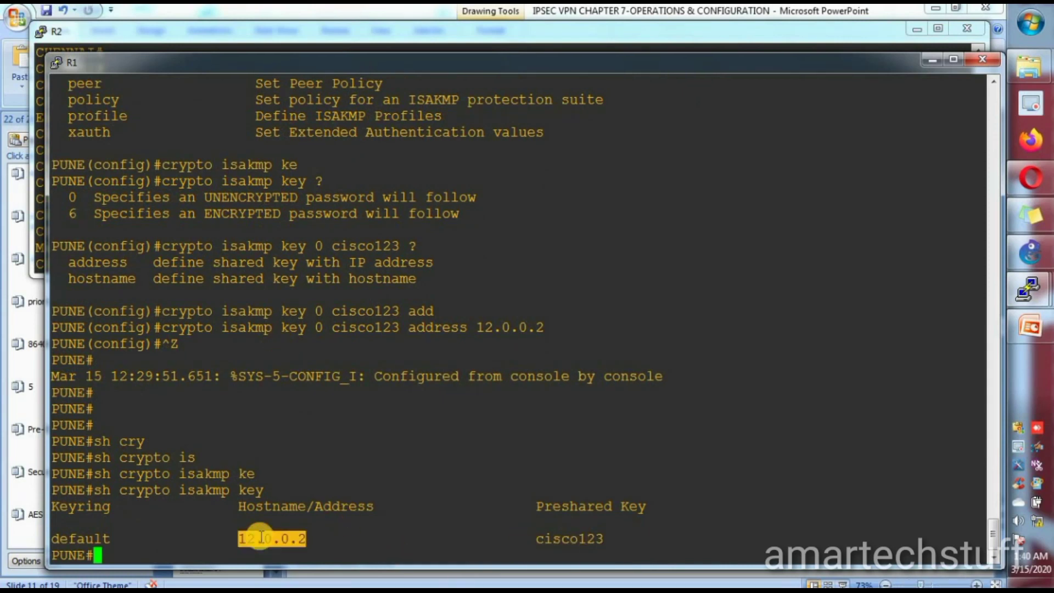
double_click(582, 539)
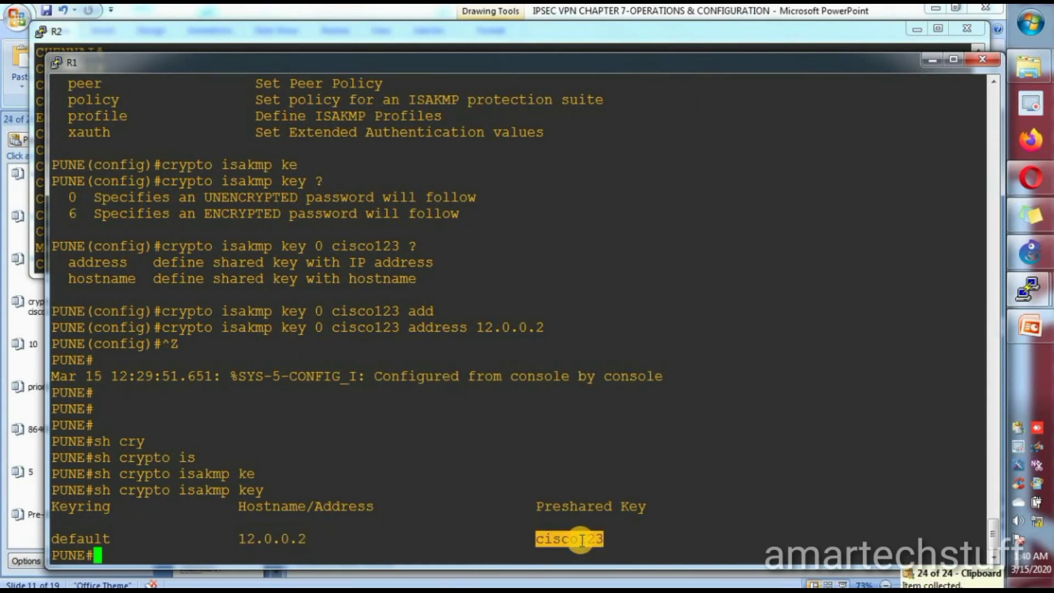
key(Return)
key(Return)
key(Return)
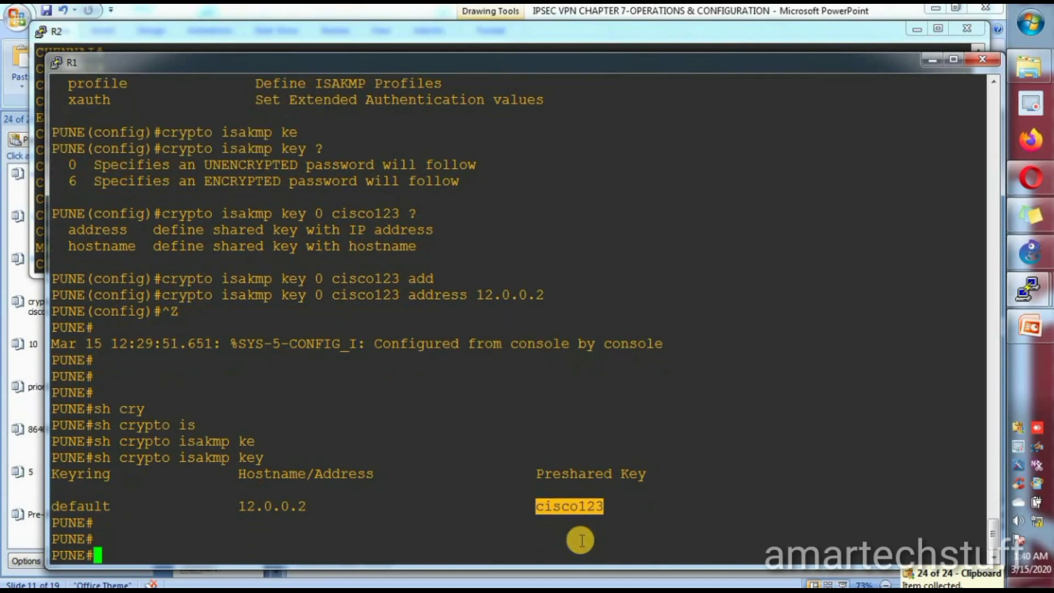
On PUNE, add a type 6 ISAKMP pre-shared key for peer 13.0.0.2
text(config)
key(Return)
key(Return)
key(Return)
right_click(581, 541)
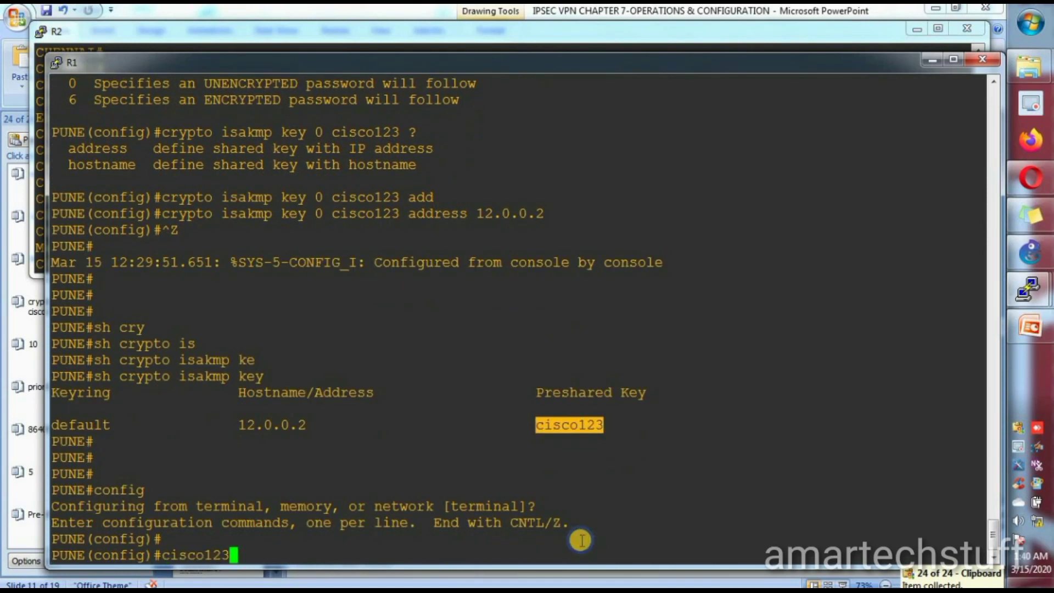
key(BackSpace)
key(BackSpace)
key(BackSpace)
key(BackSpace)
key(BackSpace)
key(BackSpace)
key(BackSpace)
key(BackSpace)
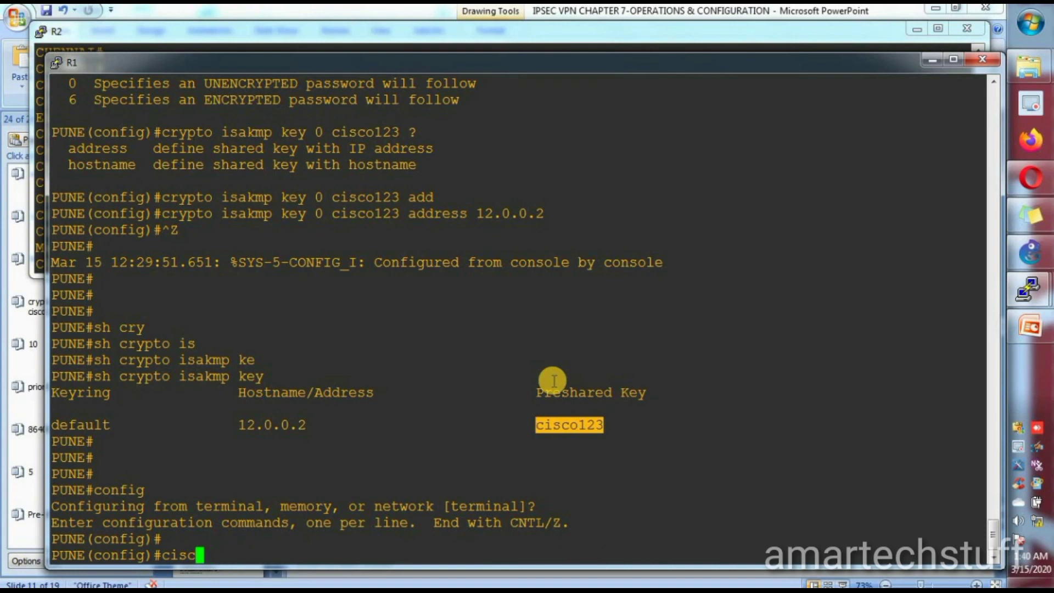
key(Up)
key(Left)
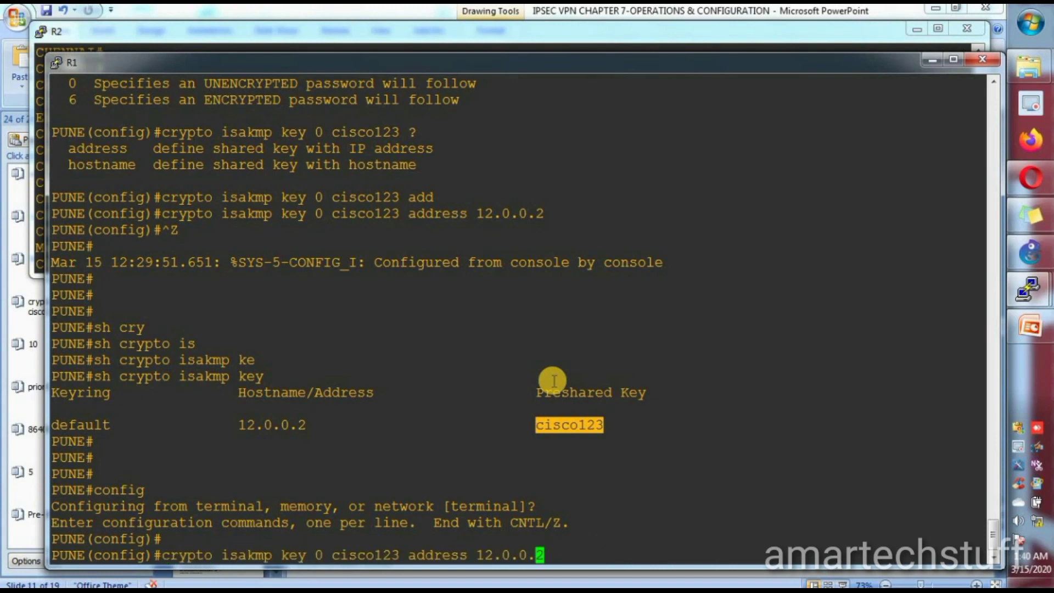
key(Left)
key(Left)
key(Left)
key(Left)
key(Left)
key(Left)
key(Left)
key(Left)
key(Left)
key(Left)
key(Left)
key(Left)
key(Left)
key(Left)
key(Left)
key(Left)
key(Left)
key(Left)
key(Left)
key(Left)
key(BackSpace)
key(BackSpace)
text(6)
key(Right)
key(Right)
key(Right)
key(Right)
key(Right)
key(Right)
key(Right)
key(Right)
key(Right)
key(Right)
key(Right)
key(Right)
key(Right)
key(Right)
key(Right)
key(Right)
key(Right)
key(Right)
key(Right)
key(Right)
key(Right)
key(Right)
key(Right)
key(Right)
key(Left)
key(Left)
key(Left)
key(Left)
key(Left)
key(Left)
text(3)
key(Return)
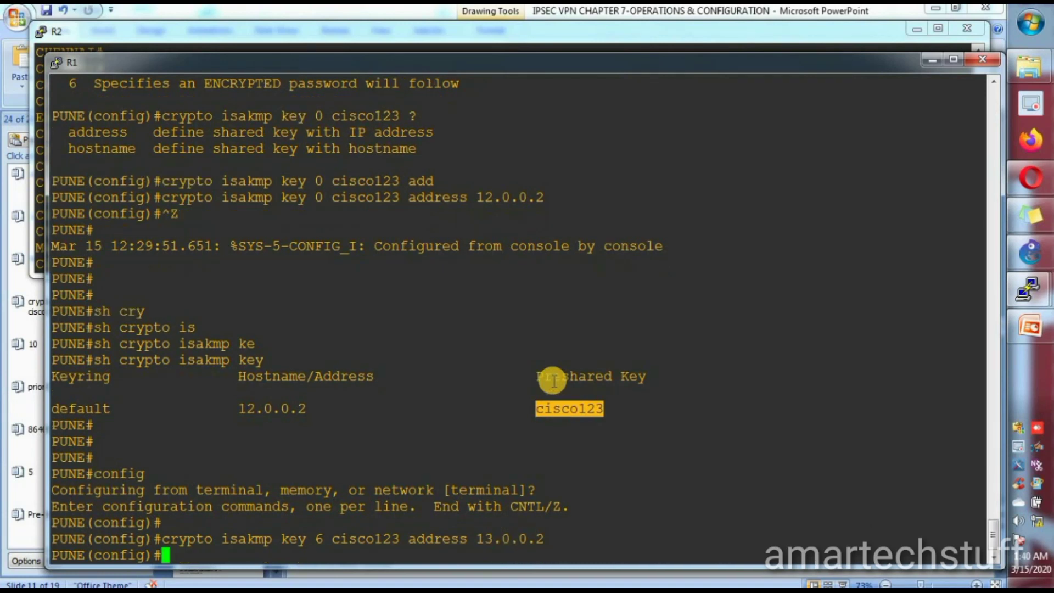
List PUNE's ISAKMP keys to confirm the 13.0.0.2 entry shows as encrypted
key(ctrl+z)
key(Up)
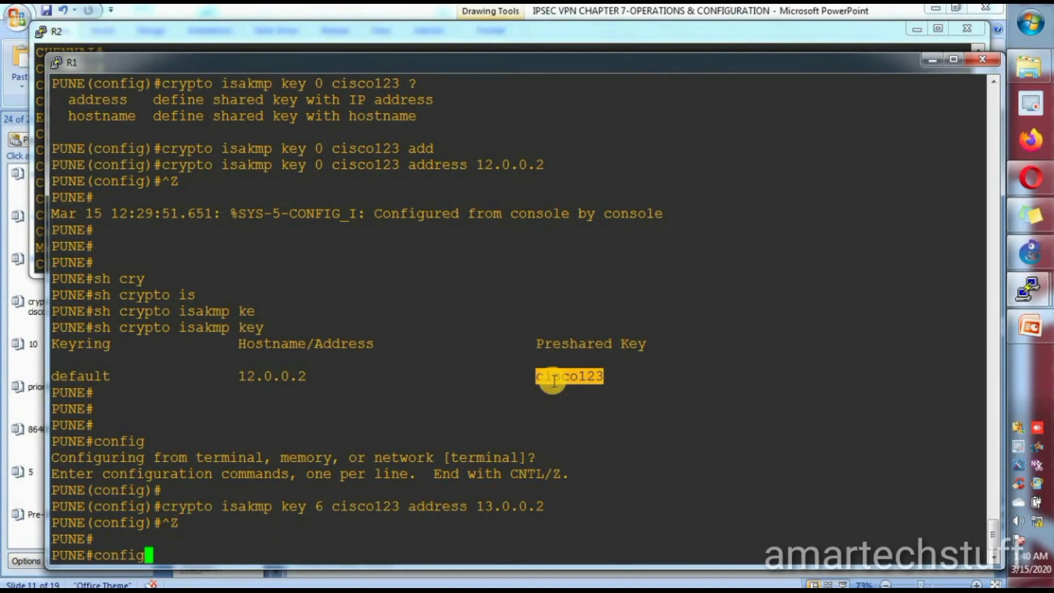
key(Up)
key(Return)
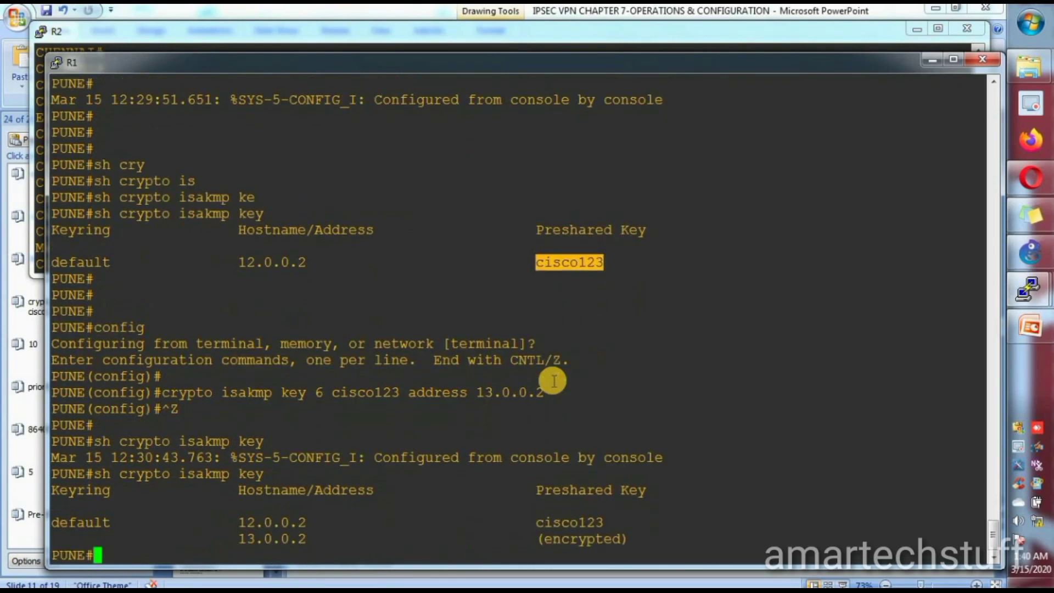
double_click(602, 539)
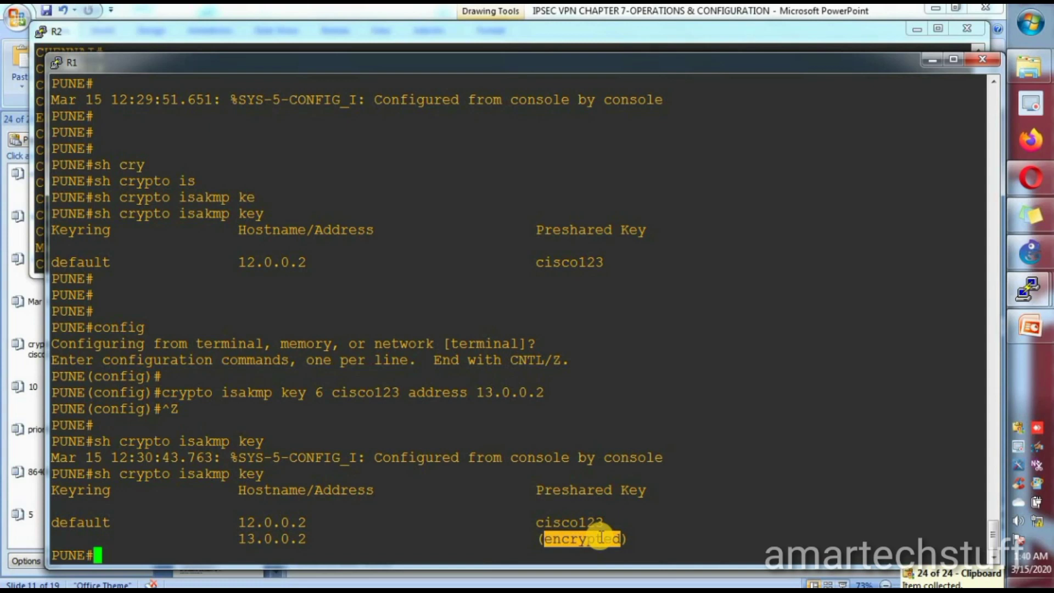
click(570, 380)
Remove PUNE's 13.0.0.2 pre-shared key using the 'no' form of the command
text(config)
key(Return)
key(Return)
key(Return)
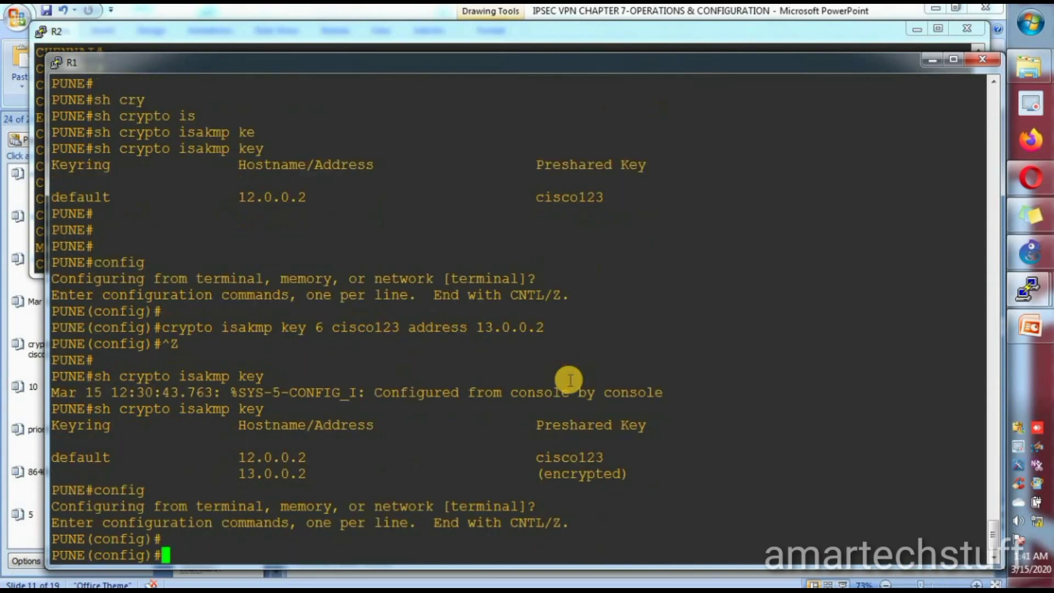
key(Up)
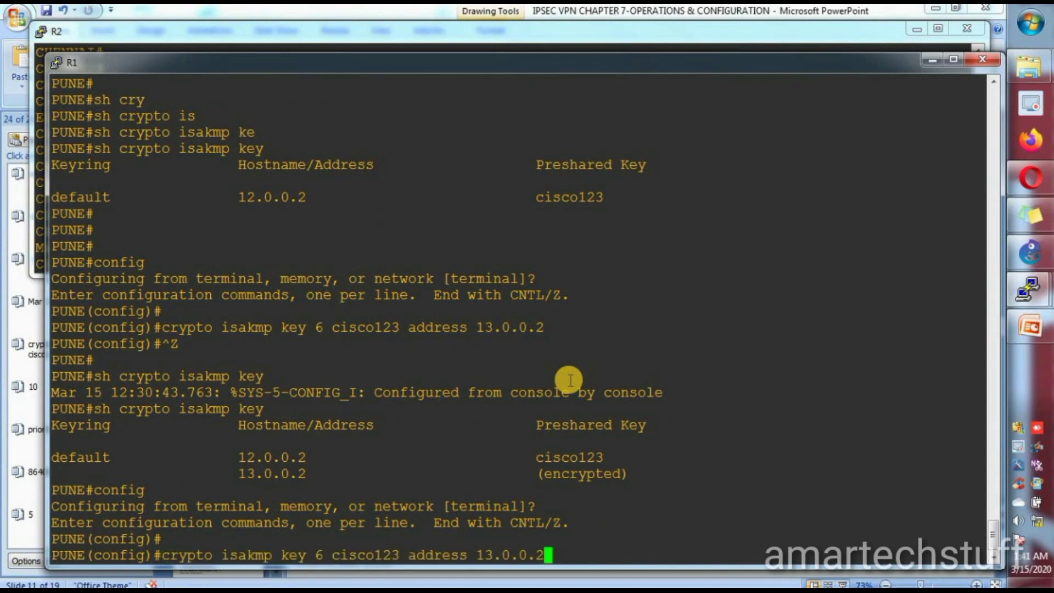
key(ctrl+a)
text(no)
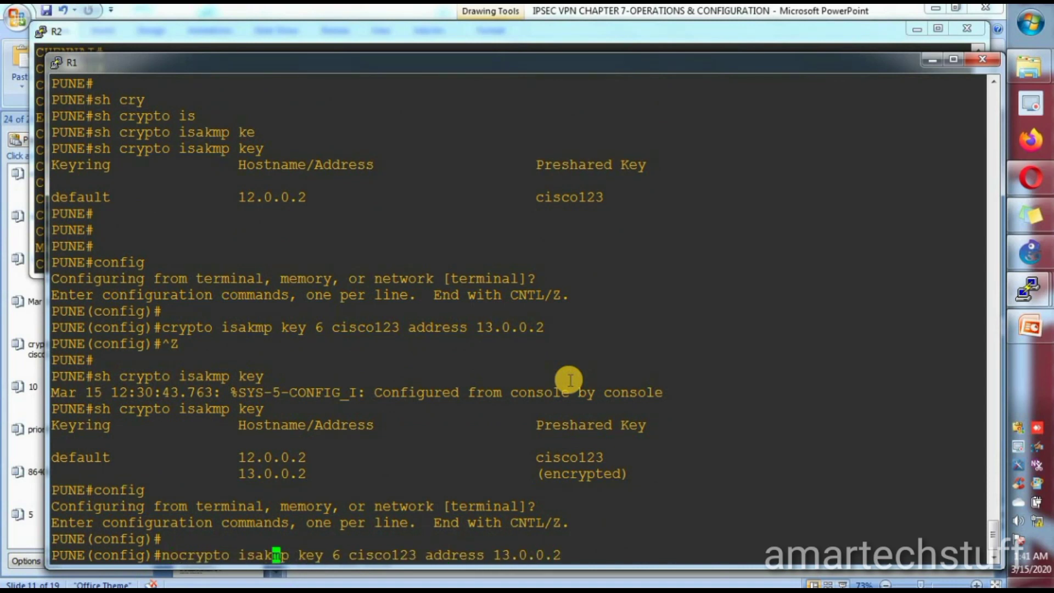
key(Return)
key(ctrl+z)
key(Return)
key(Return)
key(Return)
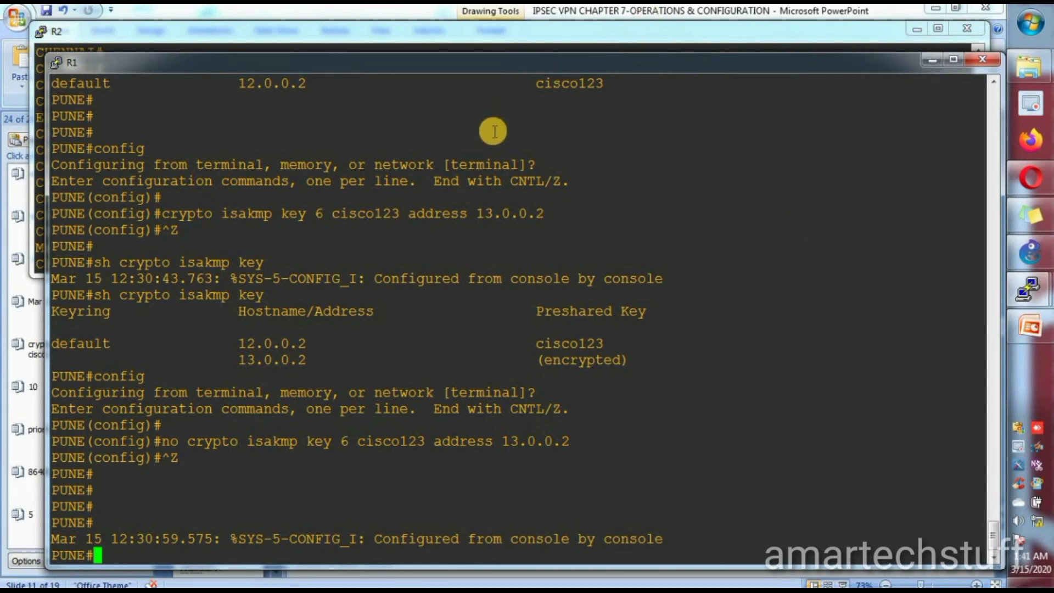
key(Return)
key(Return)
key(Return)
text(config)
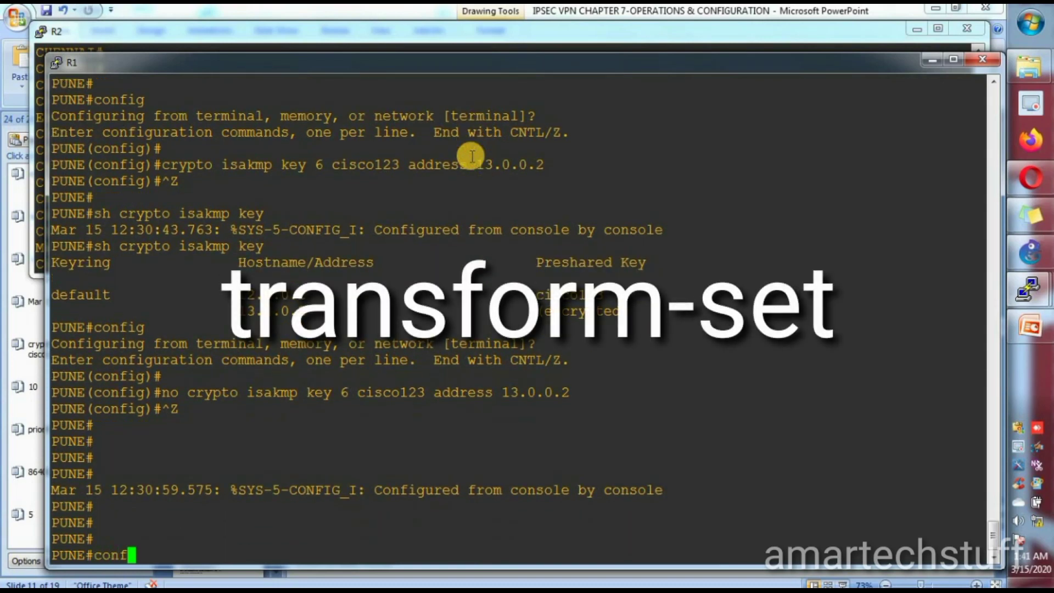
key(Return)
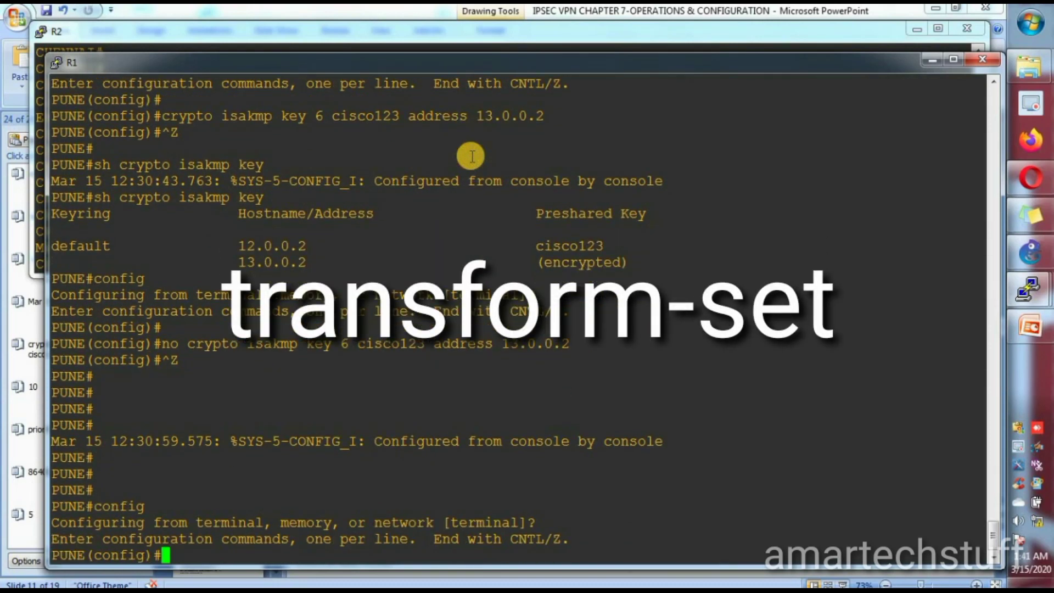
Query the available options for 'crypto ipsec transform-set AMAR' on PUNE
text(cr)
key(Tab)
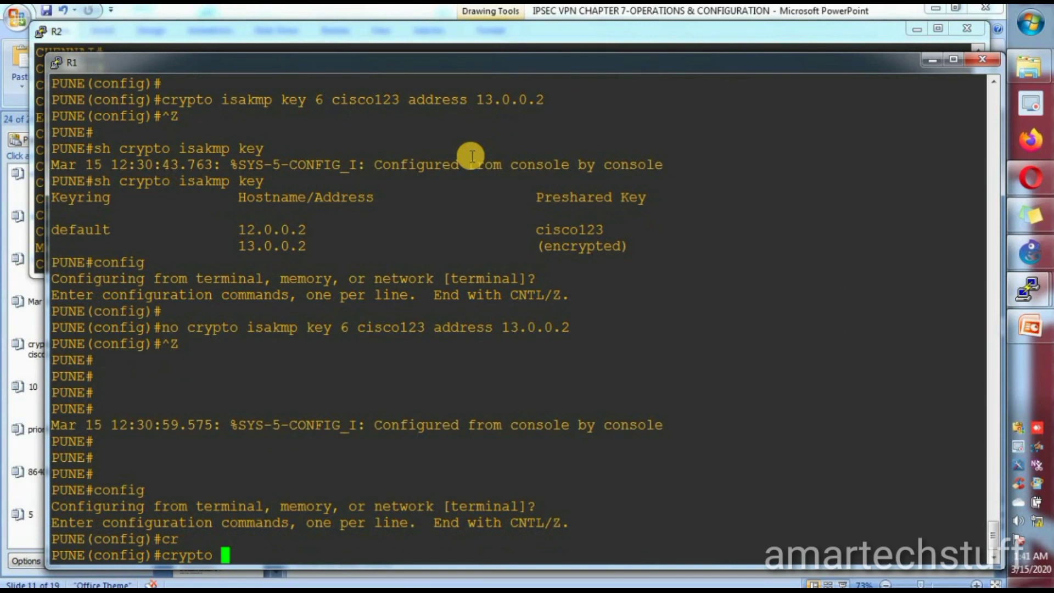
text(ip)
key(Tab)
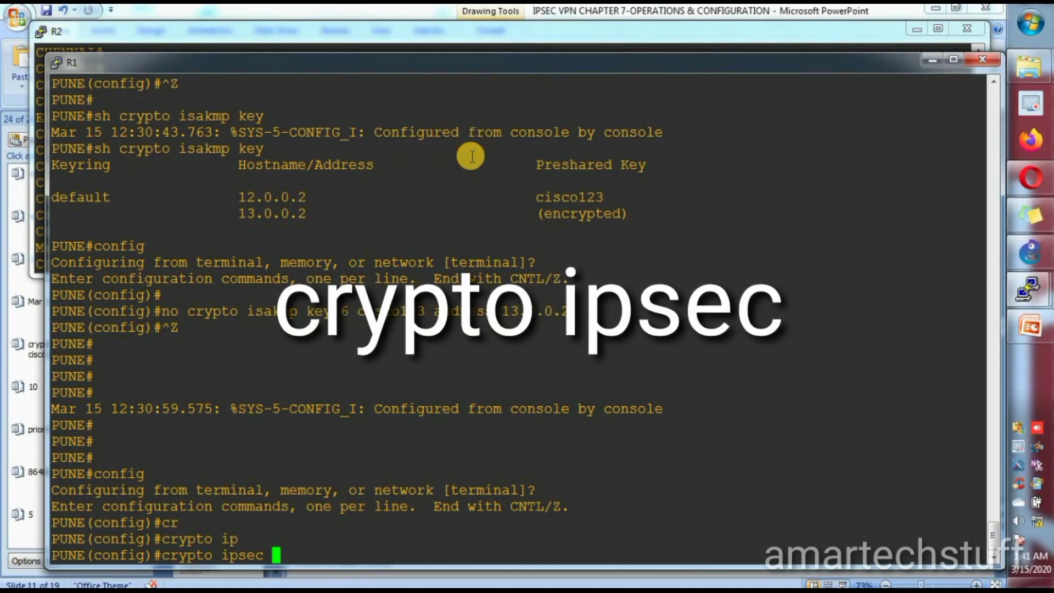
text(?)
text(tra)
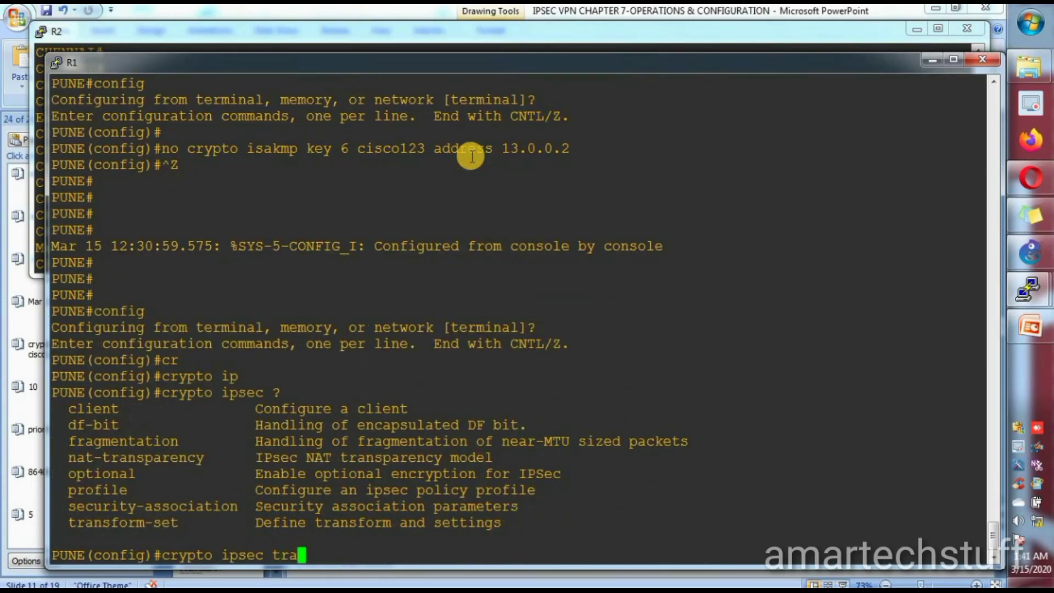
key(Tab)
text(?)
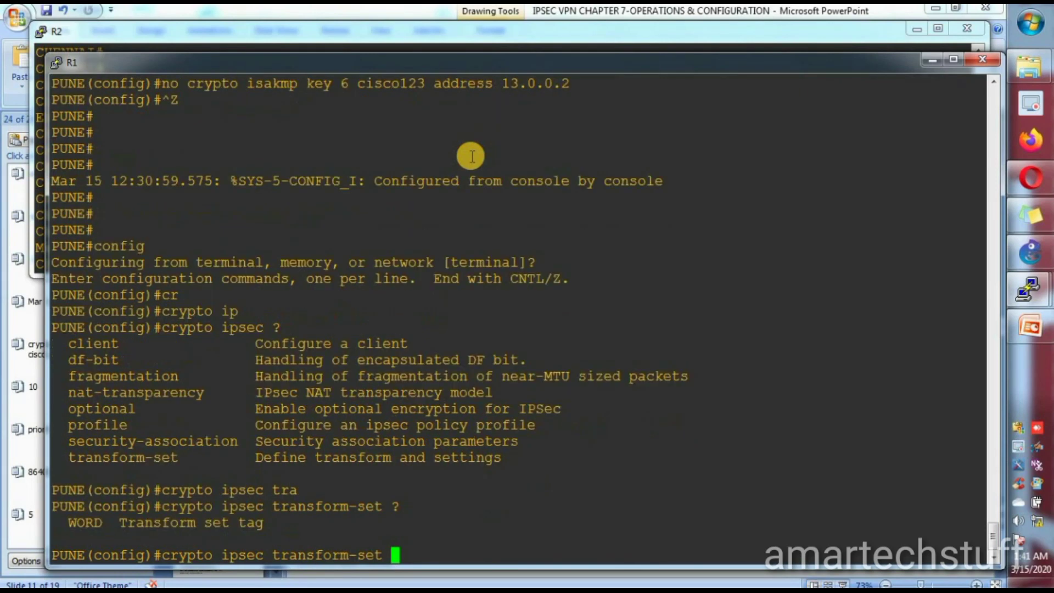
text(AMAR ?)
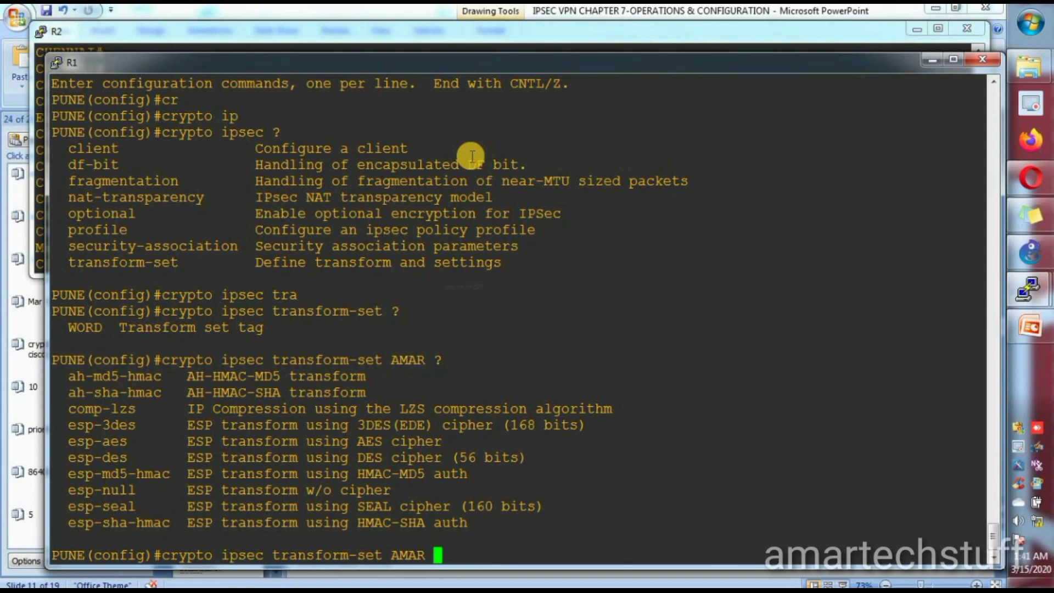
Review the AH options (ah-md5-hmac, ah-sha-hmac) and ESP options (esp-3des, esp-aes, esp-des, esp-md5-hmac)
double_click(71, 377)
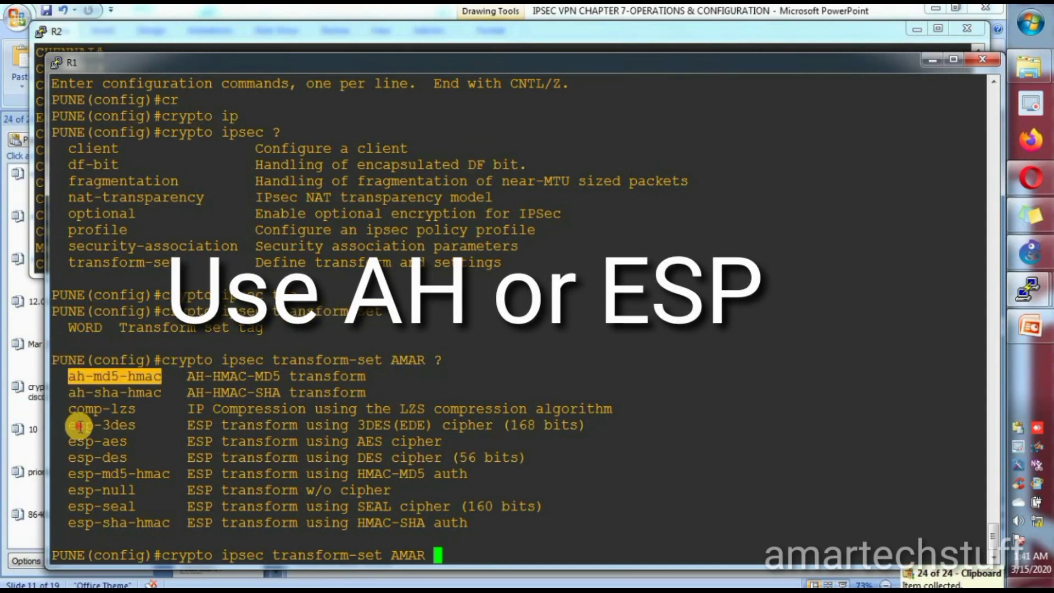
double_click(79, 426)
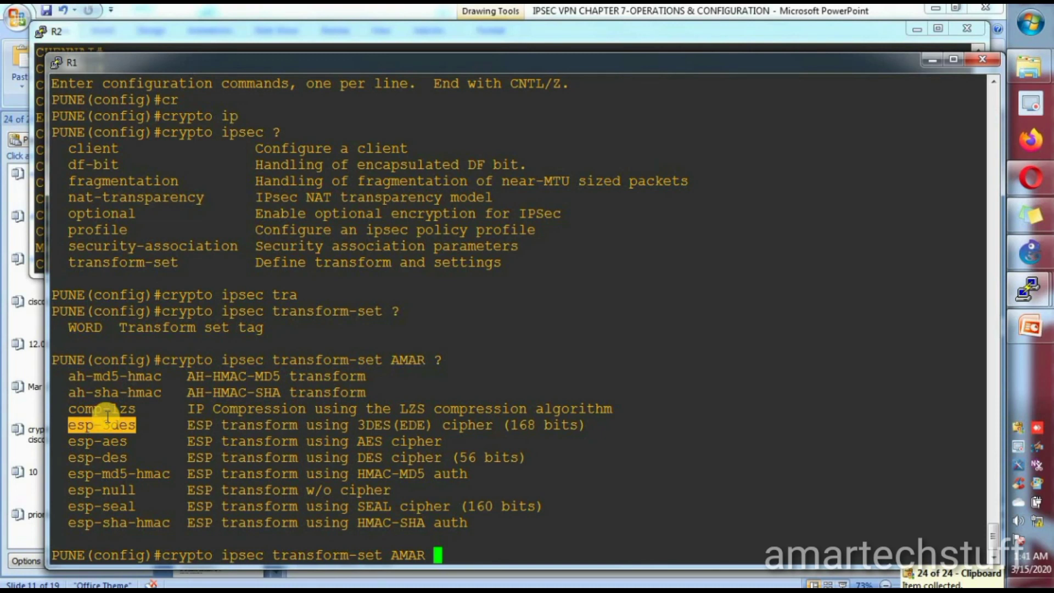
double_click(81, 379)
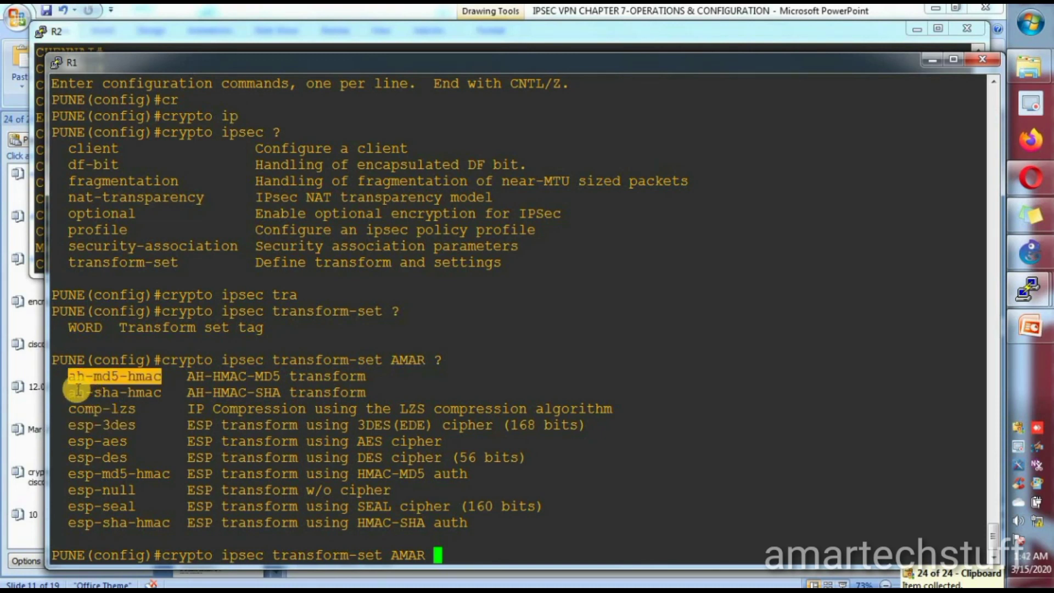
double_click(79, 391)
double_click(80, 376)
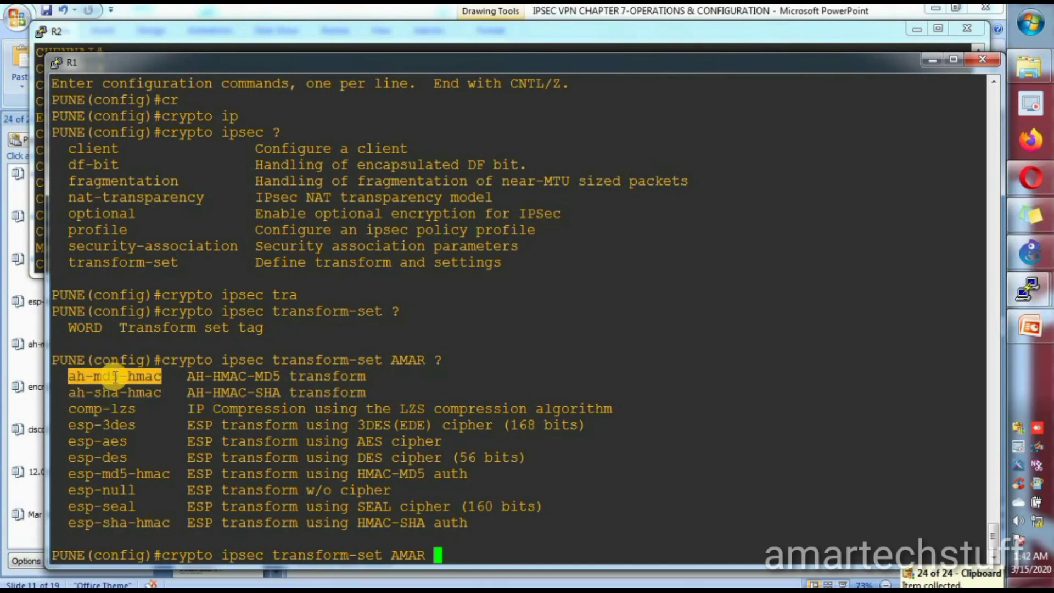
double_click(114, 392)
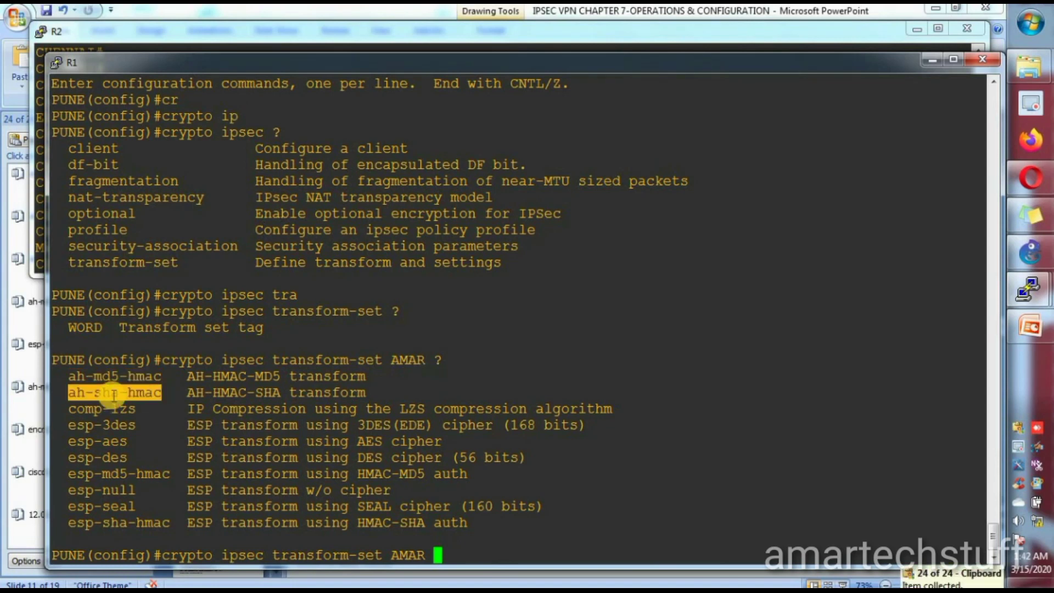
double_click(91, 425)
double_click(94, 441)
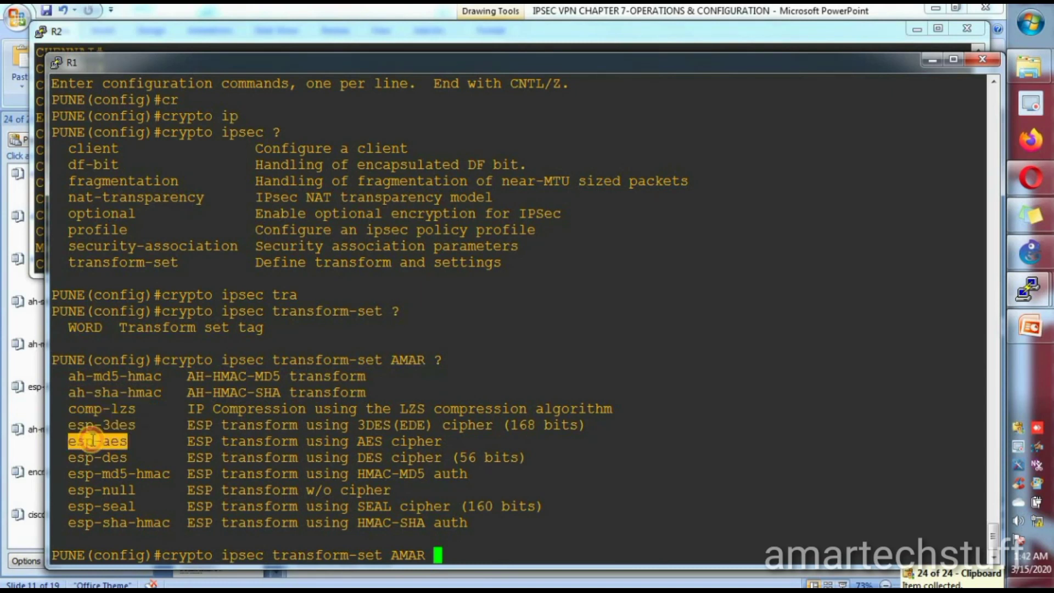
double_click(91, 453)
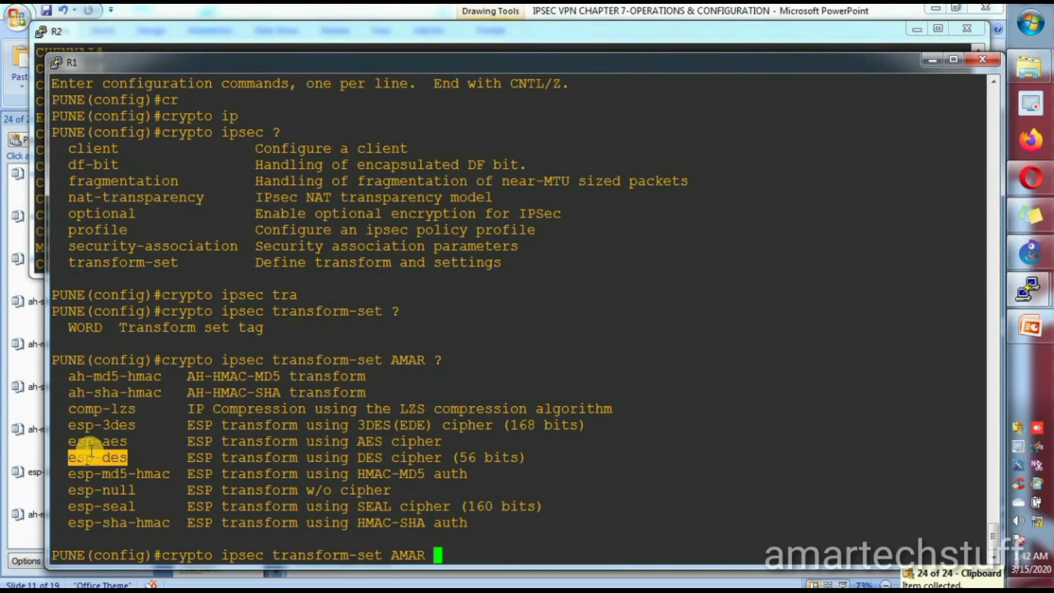
double_click(86, 474)
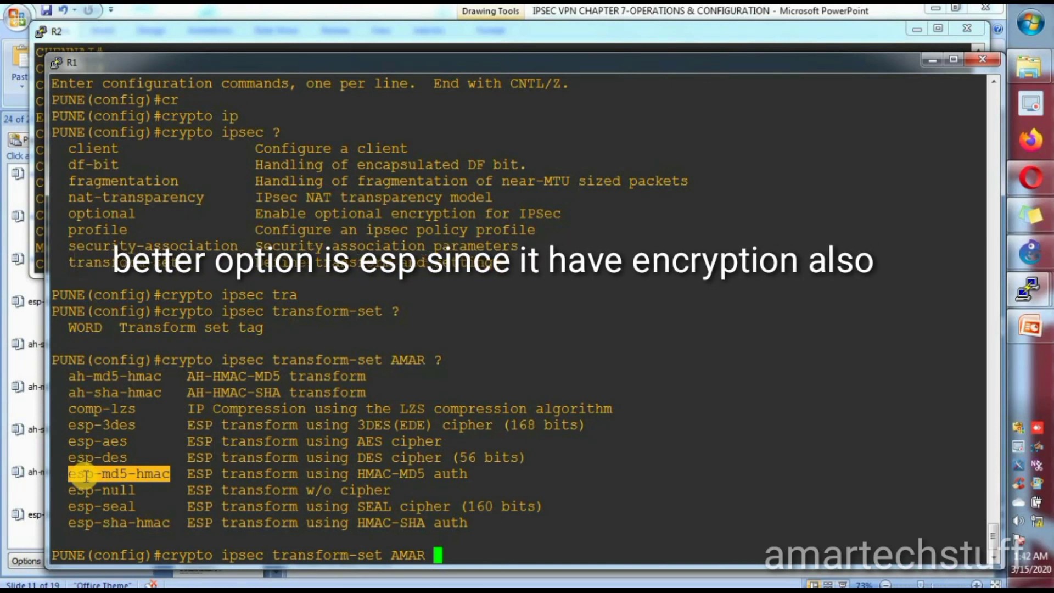
Choose esp-aes as the encryption transform for transform set AMAR
text(es)
key(Tab)
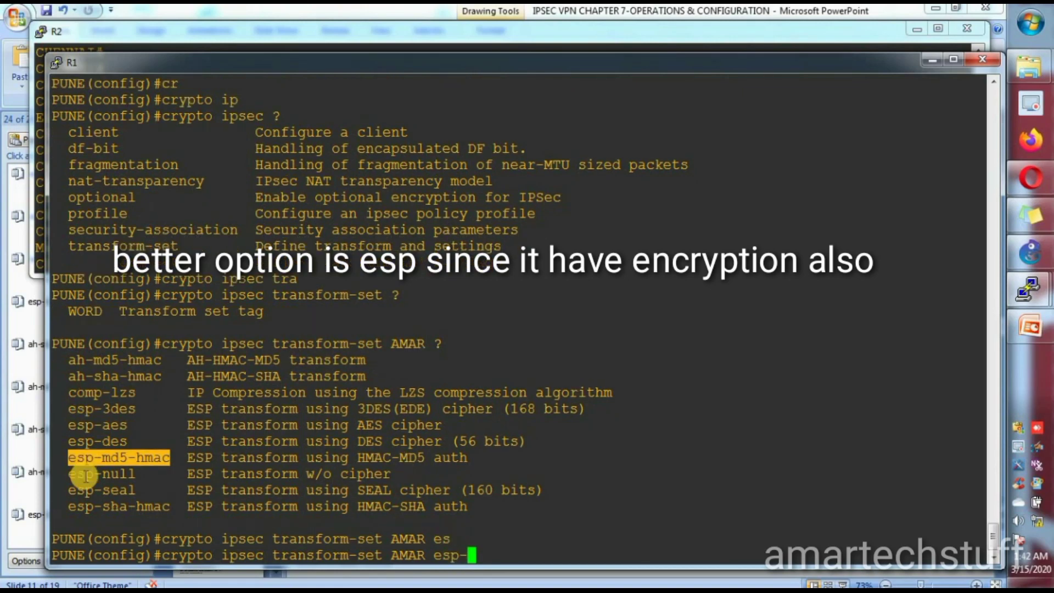
text(ae)
key(Tab)
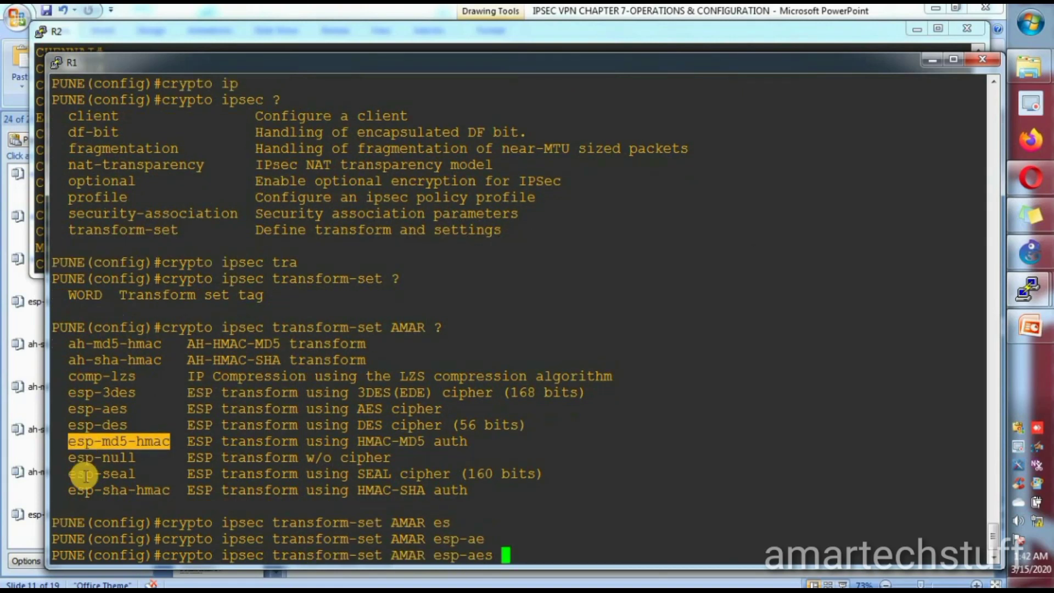
text(?)
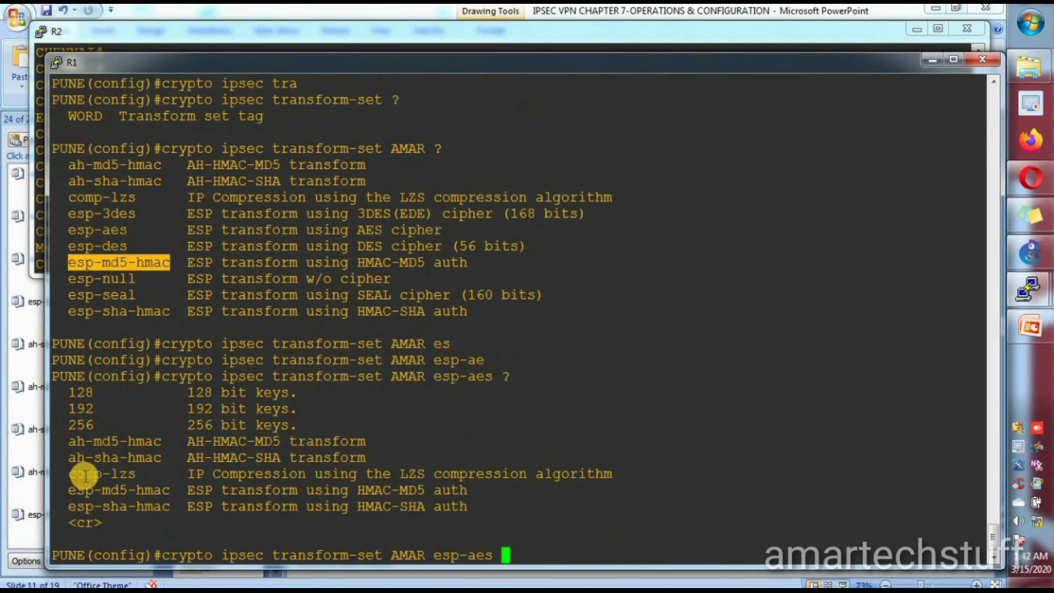
text(es)
key(Tab)
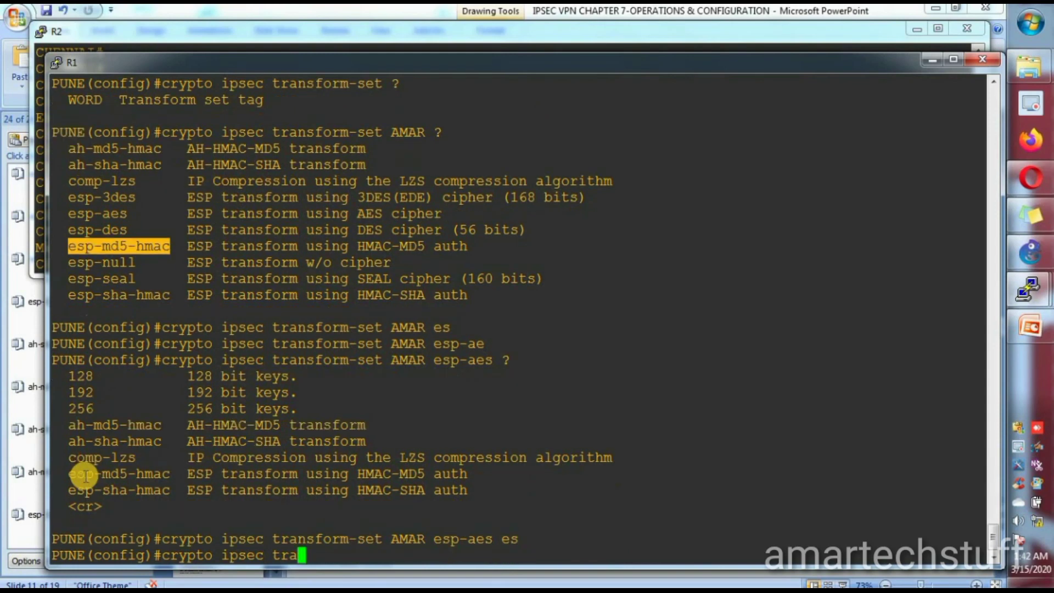
Add key size 128 with esp-sha-hmac, create the set, and copy the command line
text(p-aes esp-)
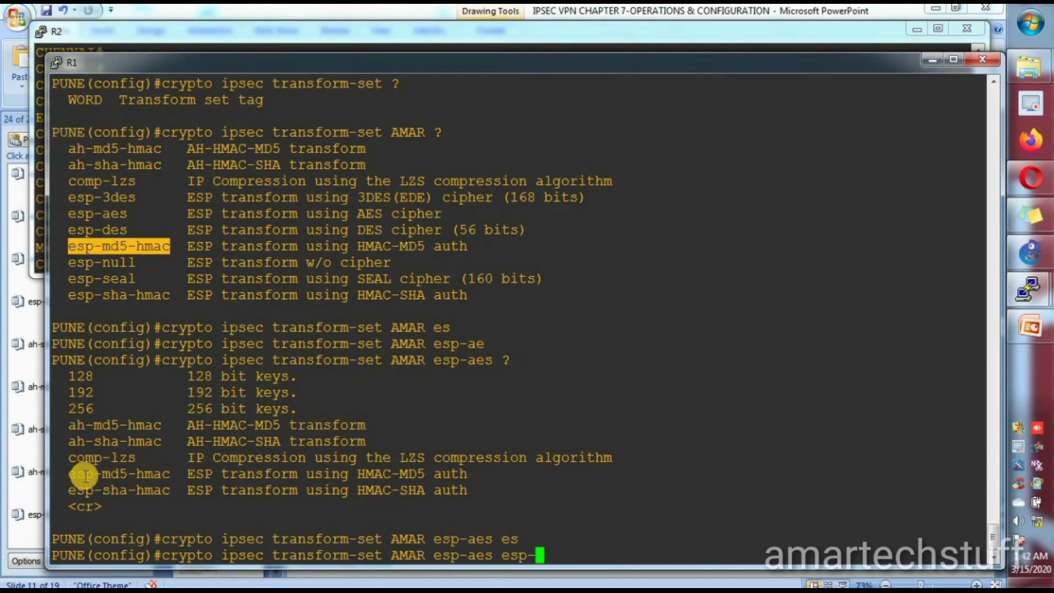
key(BackSpace)
key(BackSpace)
key(BackSpace)
key(BackSpace)
text(12)
text(8 ?)
text(es)
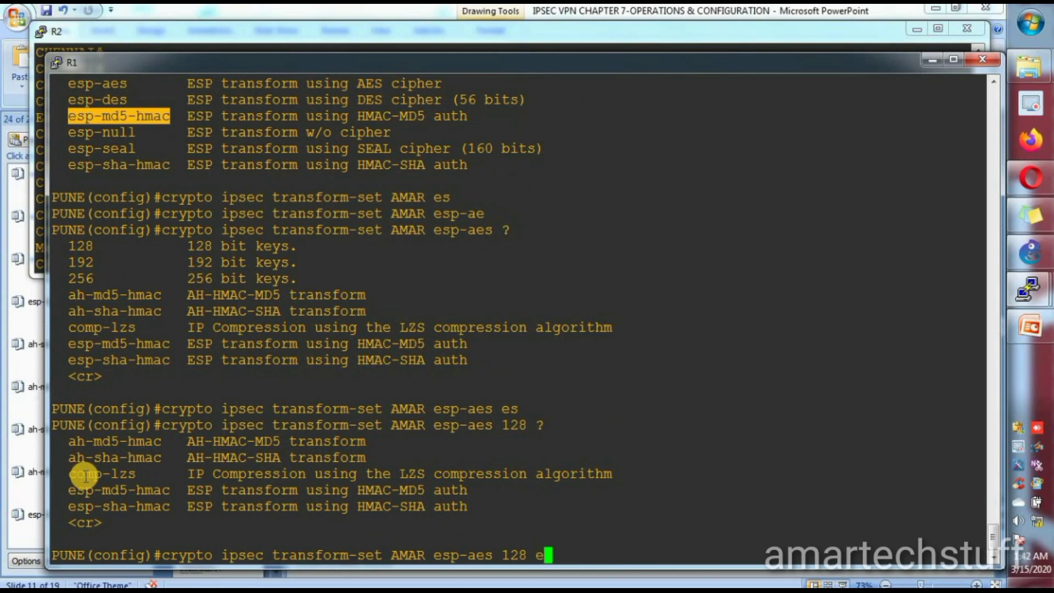
key(Tab)
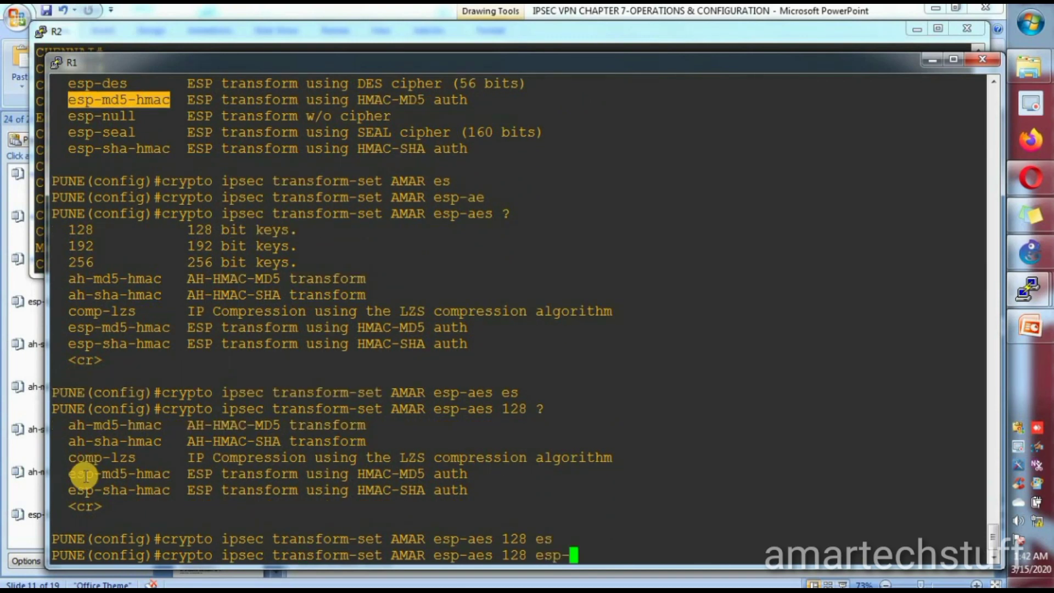
text(sha)
key(Tab)
key(Return)
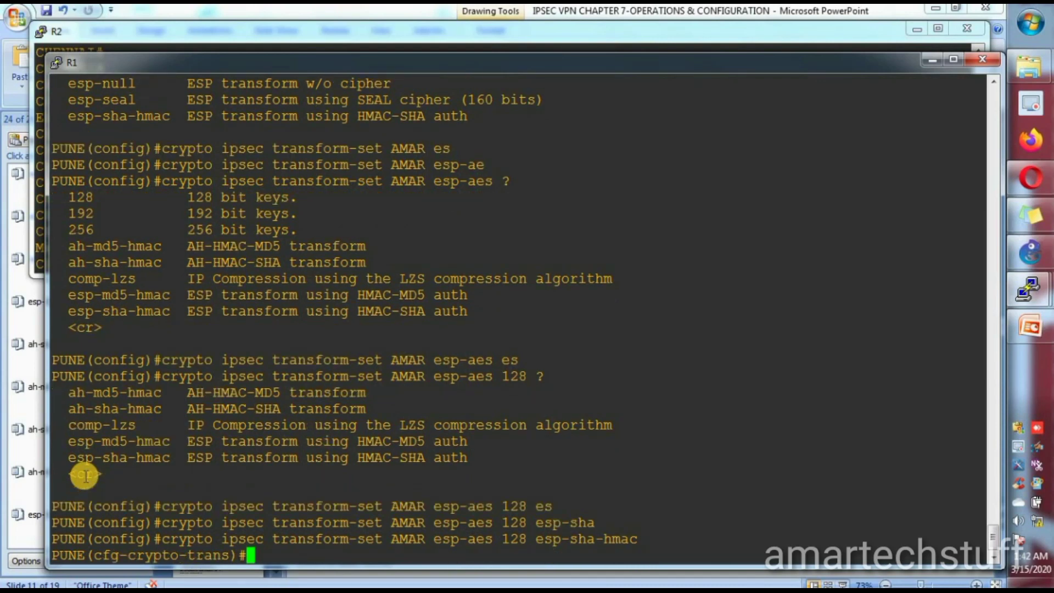
key(ctrl+z)
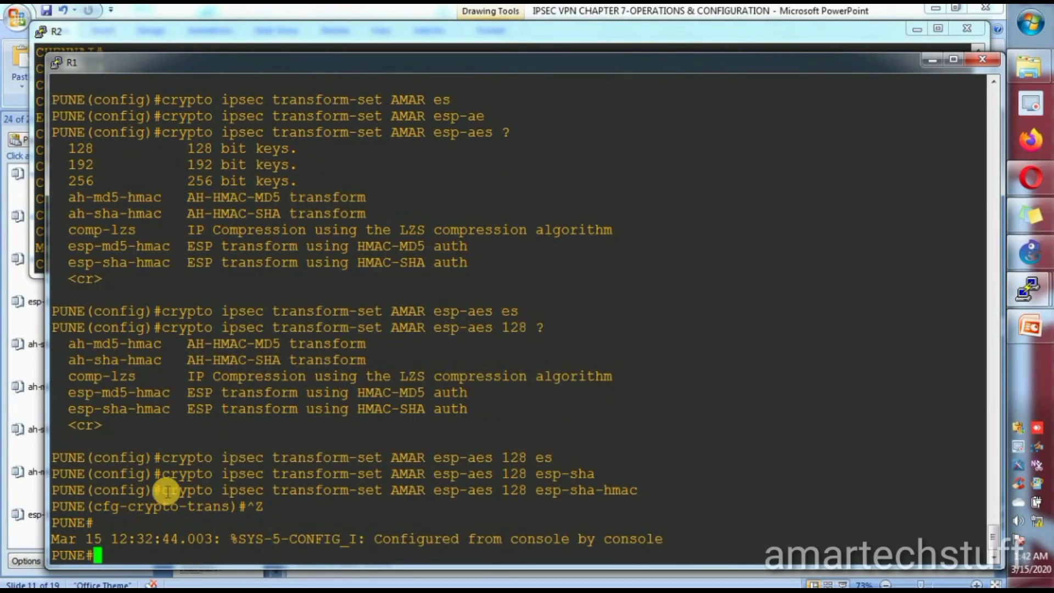
drag(164, 490, 635, 490)
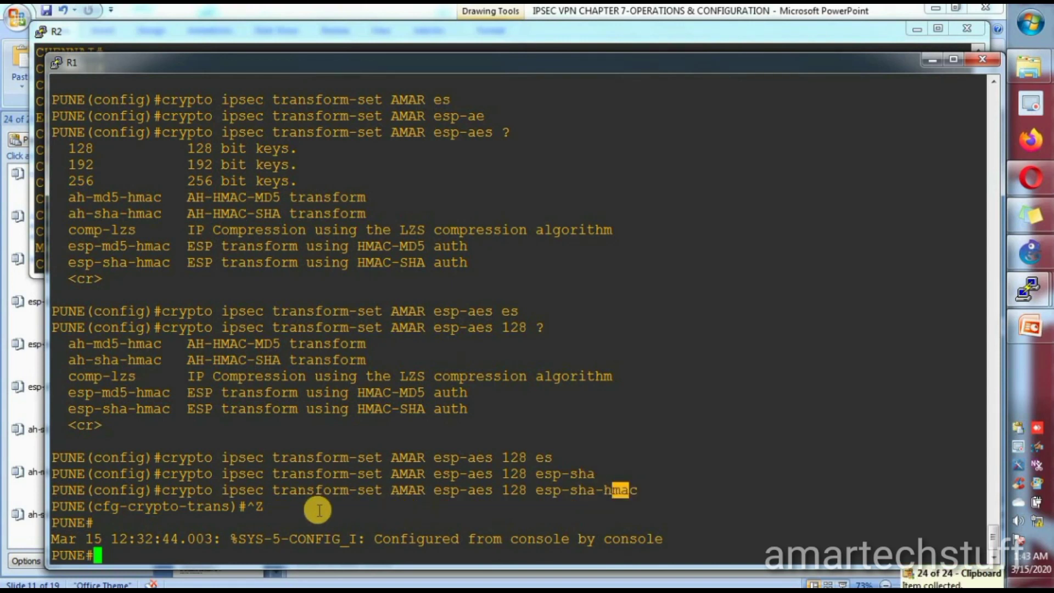
drag(164, 490, 637, 490)
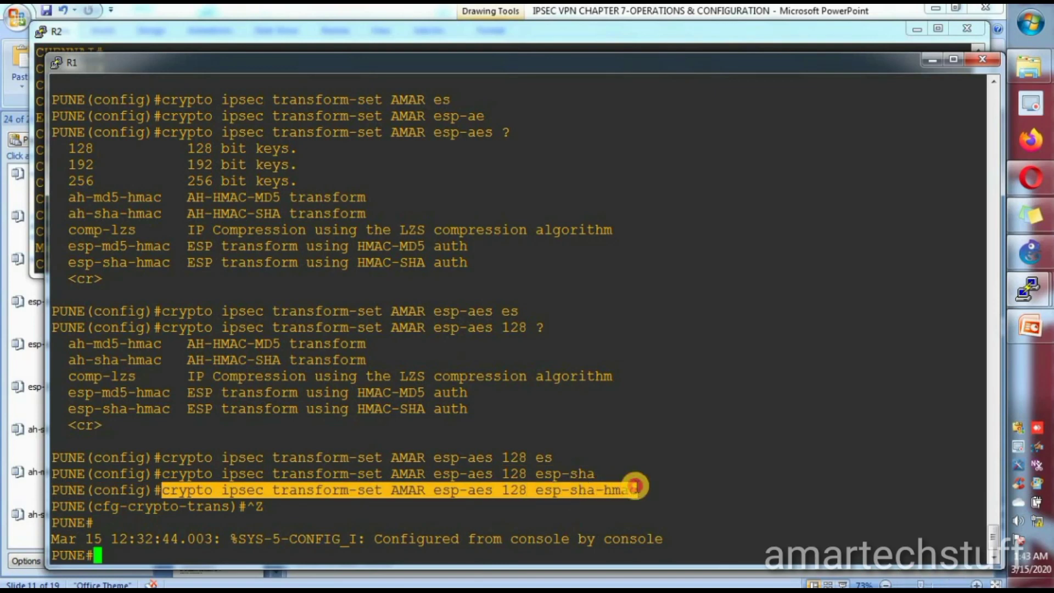
Create transform set AMAR on CHENNAI by pasting PUNE's transform-set command
click(462, 39)
key(Return)
text(config)
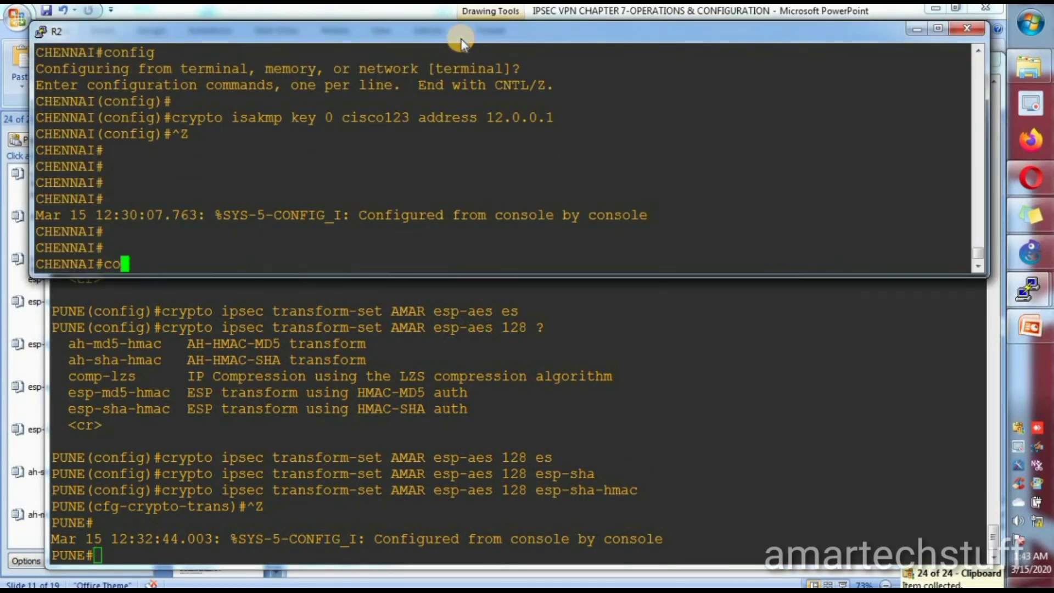
key(Return)
key(Return)
key(Return)
right_click(462, 39)
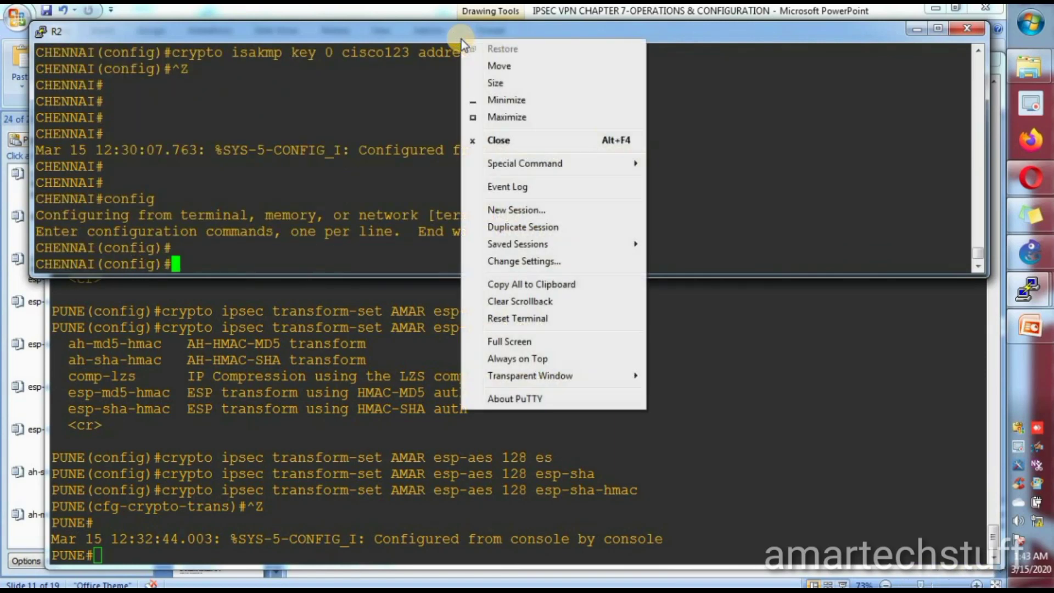
click(298, 151)
right_click(299, 150)
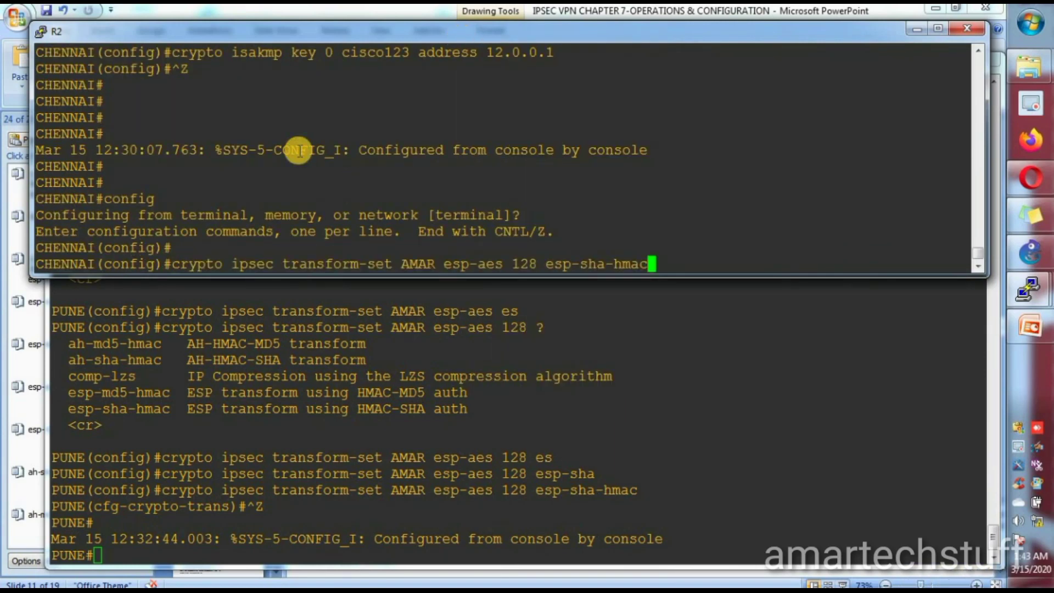
key(Return)
key(ctrl+z)
key(Return)
key(Return)
key(Return)
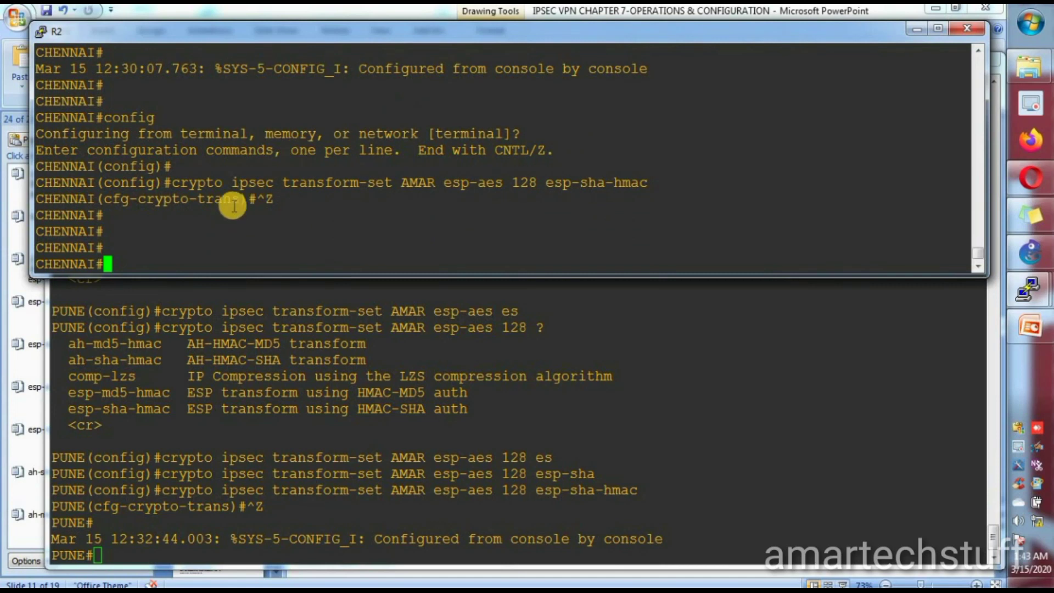
Display CHENNAI's IPsec transform sets with 'show crypto ipsec transform-set'
text(sh cry)
key(Tab)
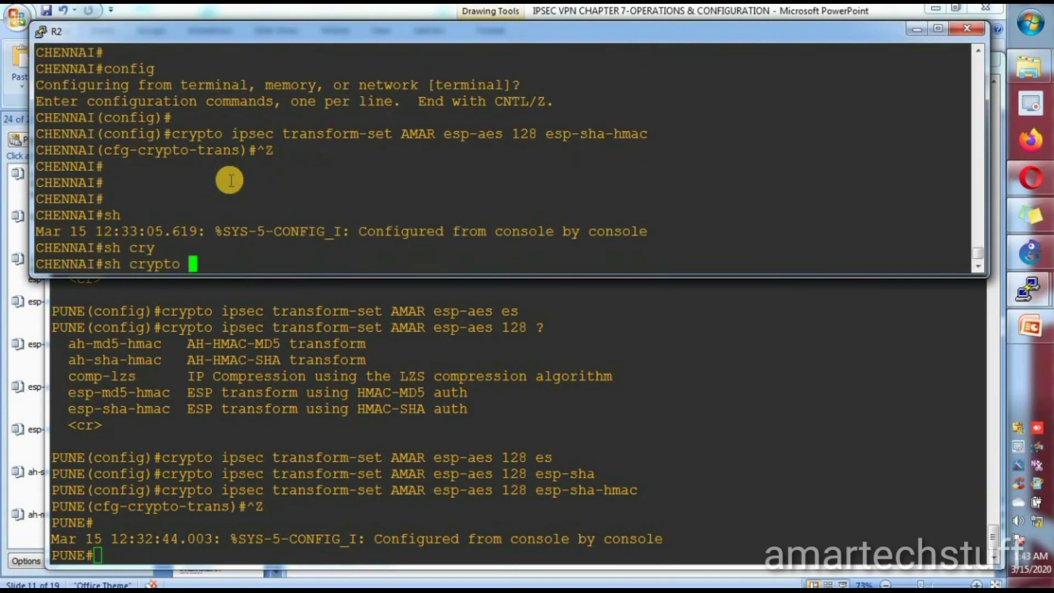
text(ip)
key(Tab)
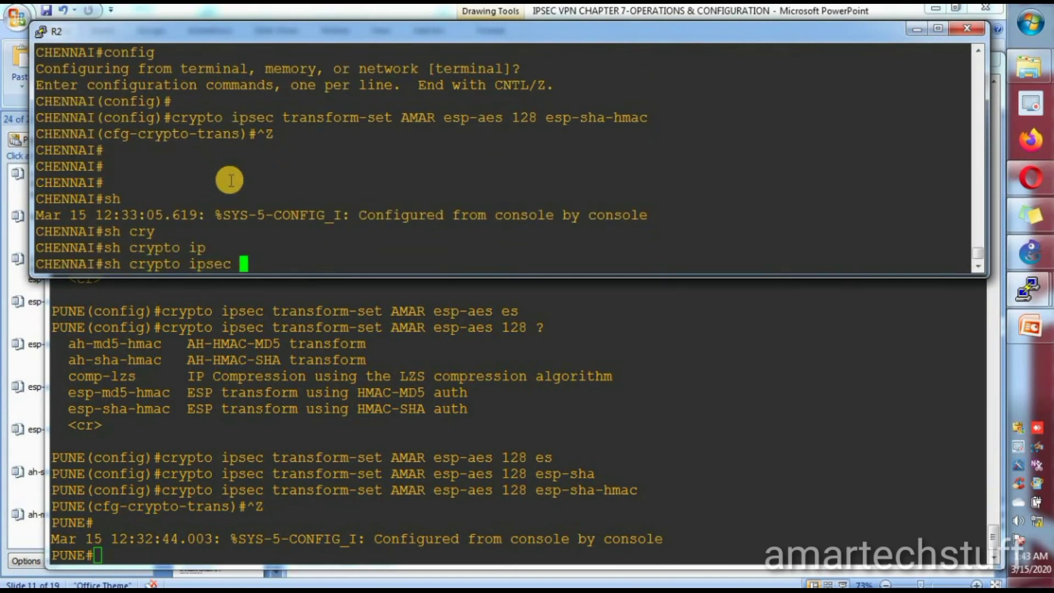
text(tr)
text(a)
key(Tab)
key(Return)
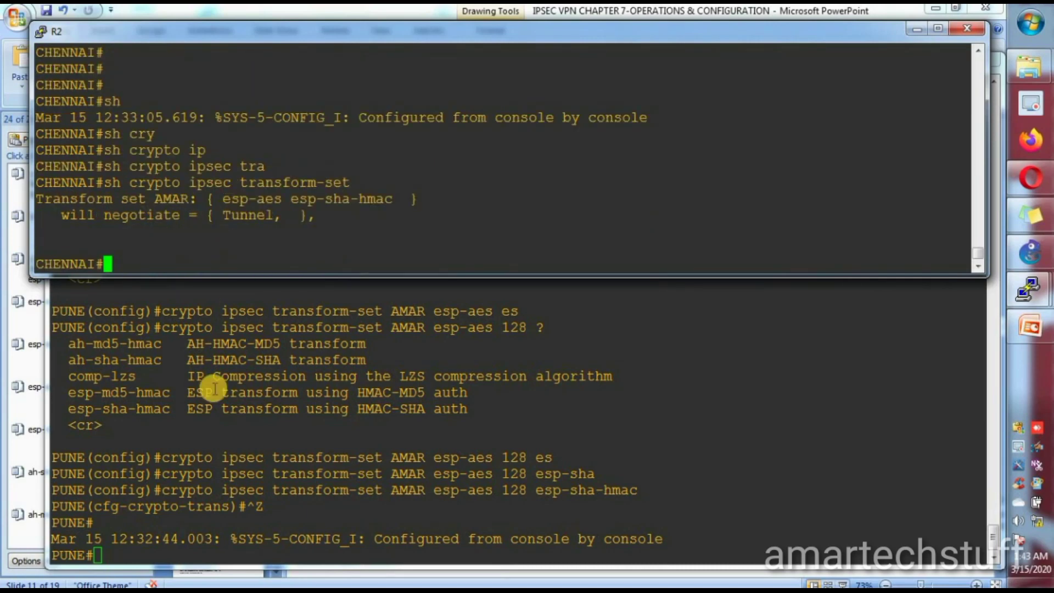
Display PUNE's IPsec transform set, showing AMAR with esp-aes, esp-sha-hmac, tunnel mode
click(218, 405)
text(sh cry)
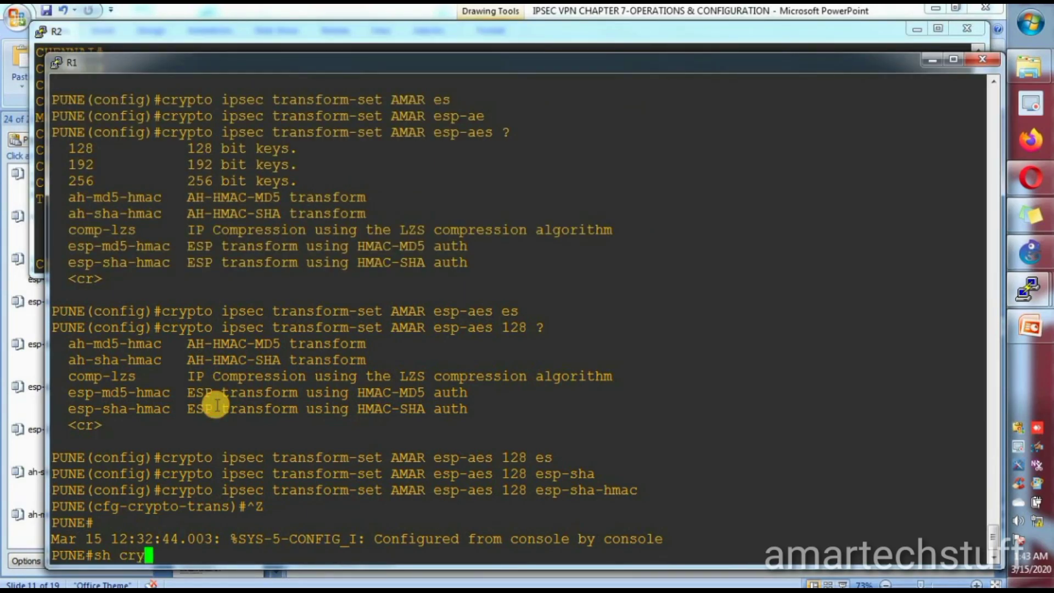
key(Tab)
text(i)
text(s)
key(Tab)
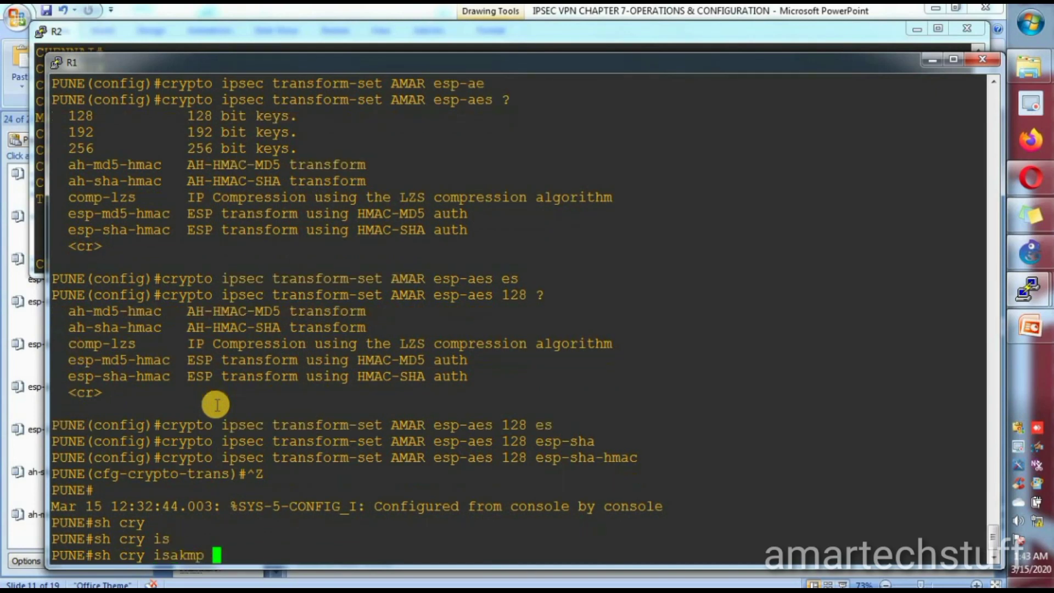
key(BackSpace)
key(BackSpace)
key(BackSpace)
key(BackSpace)
key(BackSpace)
text(p)
key(Tab)
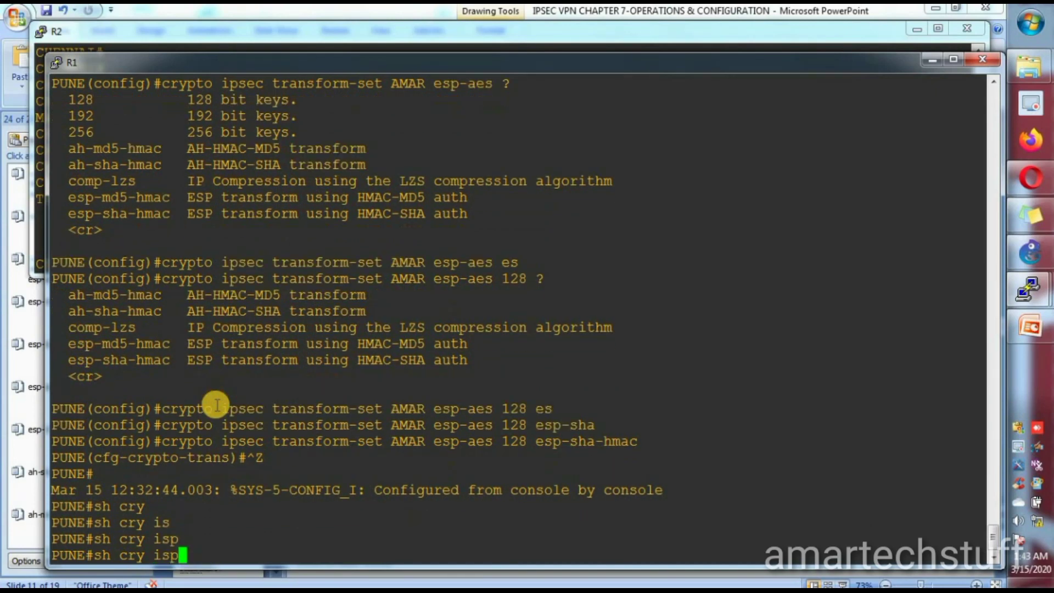
key(BackSpace)
key(BackSpace)
text(ps)
key(Tab)
text(tra)
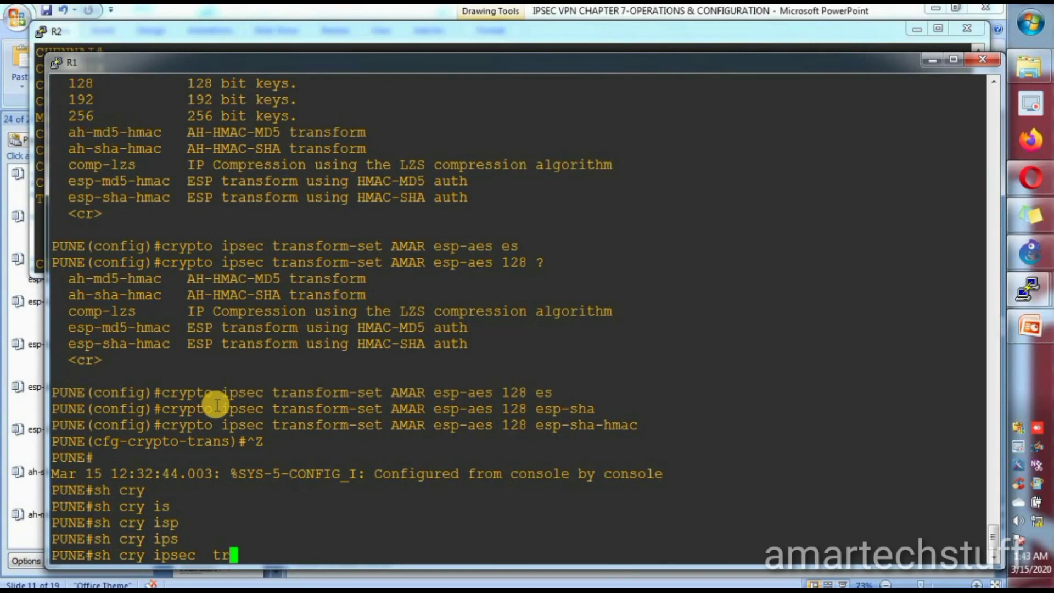
key(Tab)
key(Return)
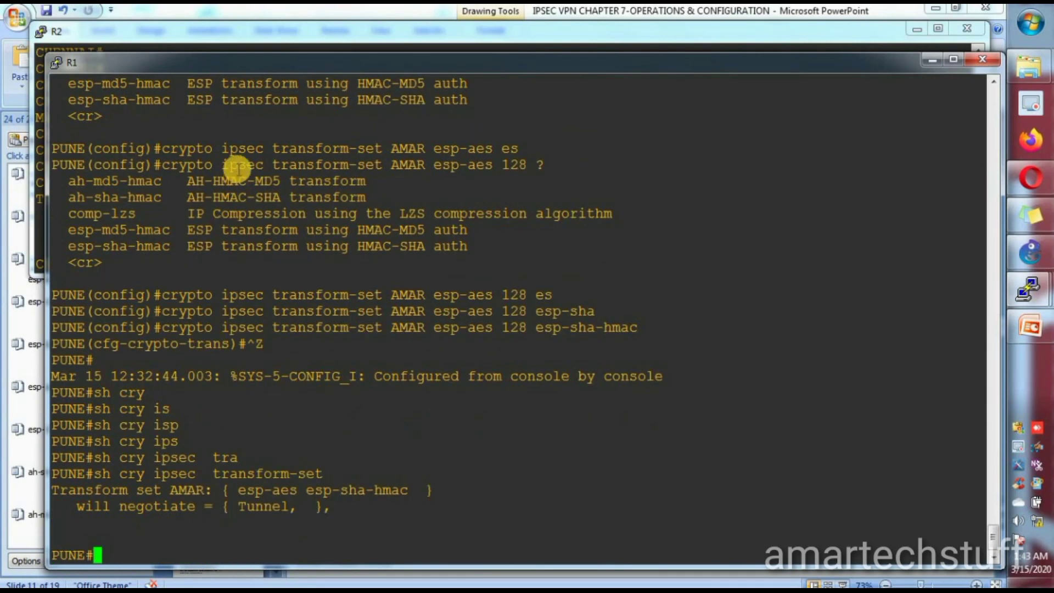
click(305, 42)
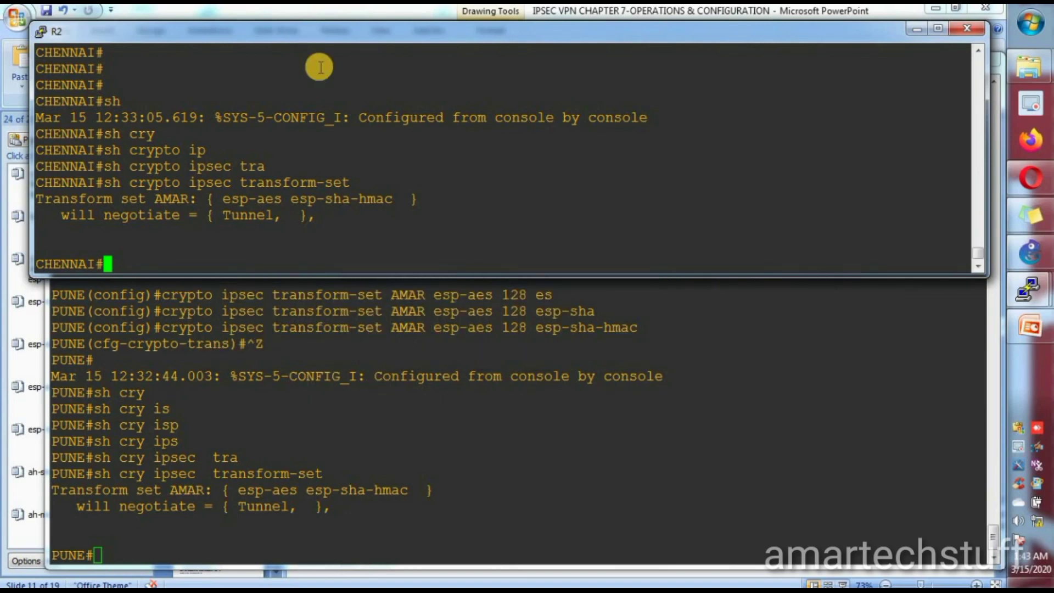
On PUNE, enter config mode and create crypto map TECHMAP 10 ipsec-isakmp
click(350, 403)
key(Return)
key(Return)
key(Return)
key(Return)
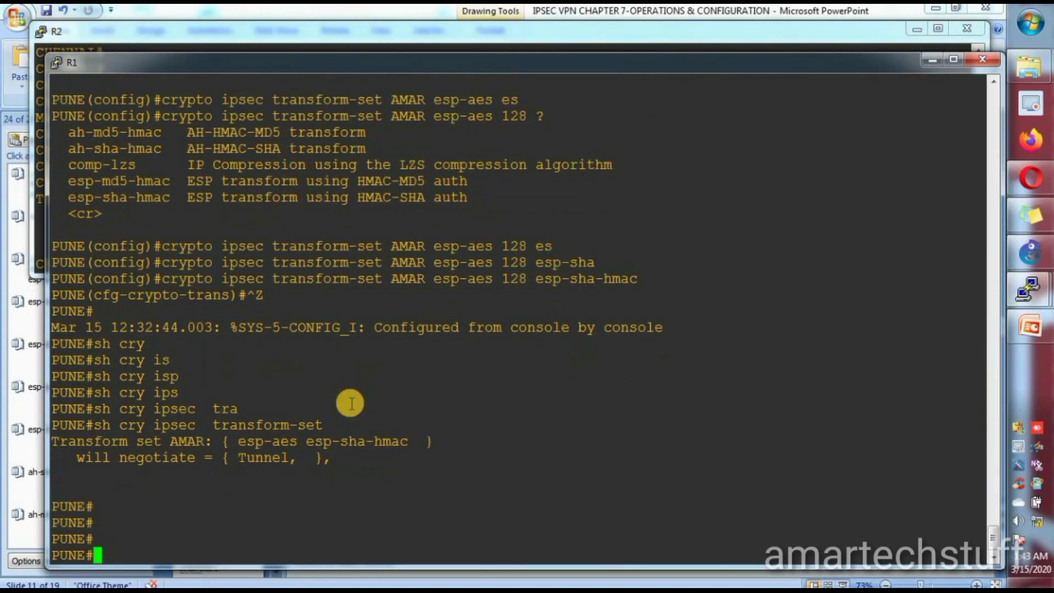
text(config)
key(Return)
key(Return)
key(Return)
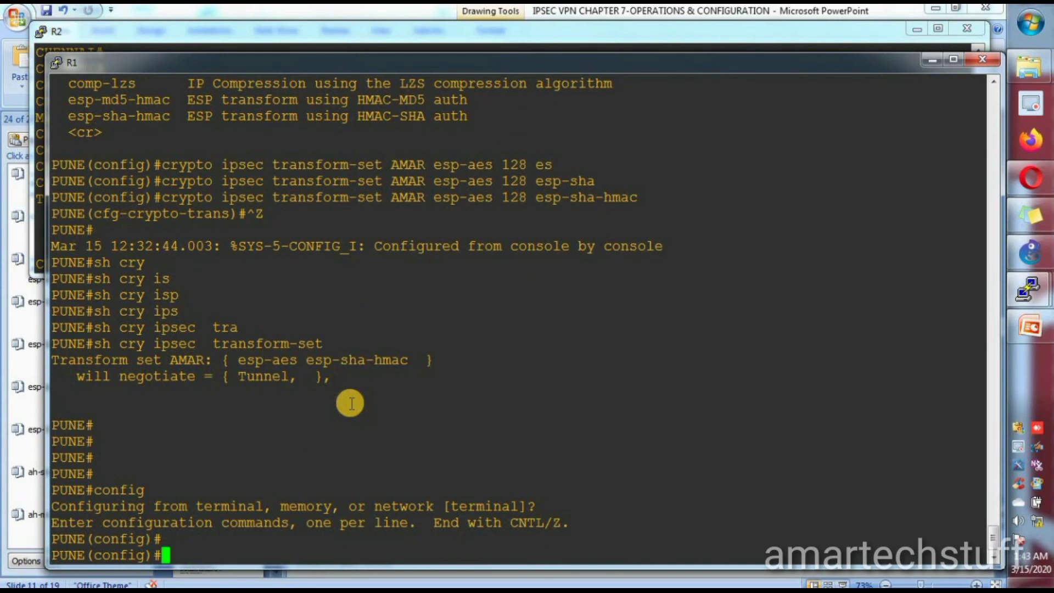
text(cr)
key(Tab)
text(ma)
key(Tab)
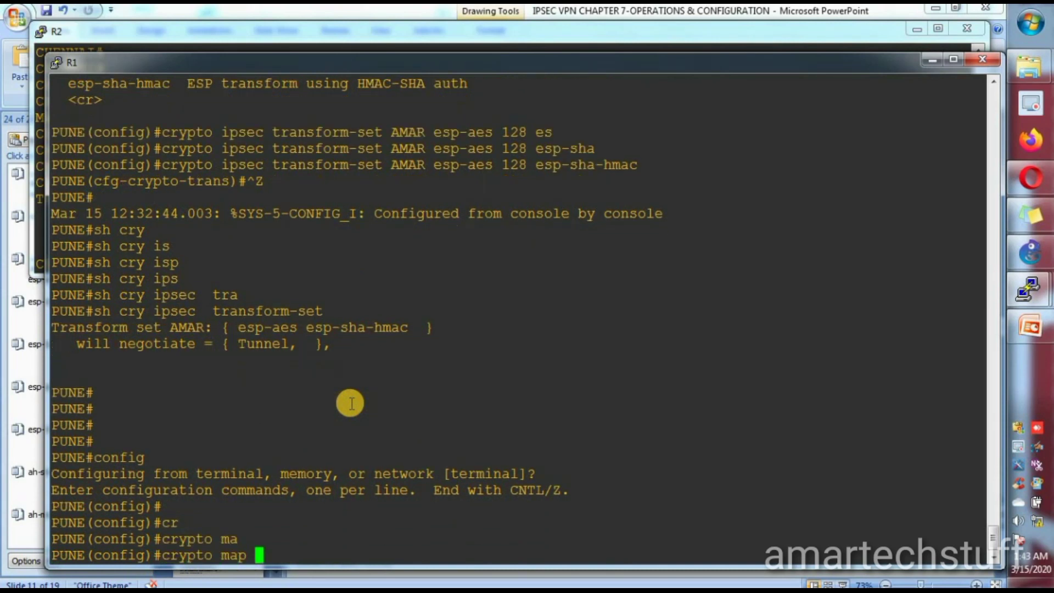
text(TECHMA)
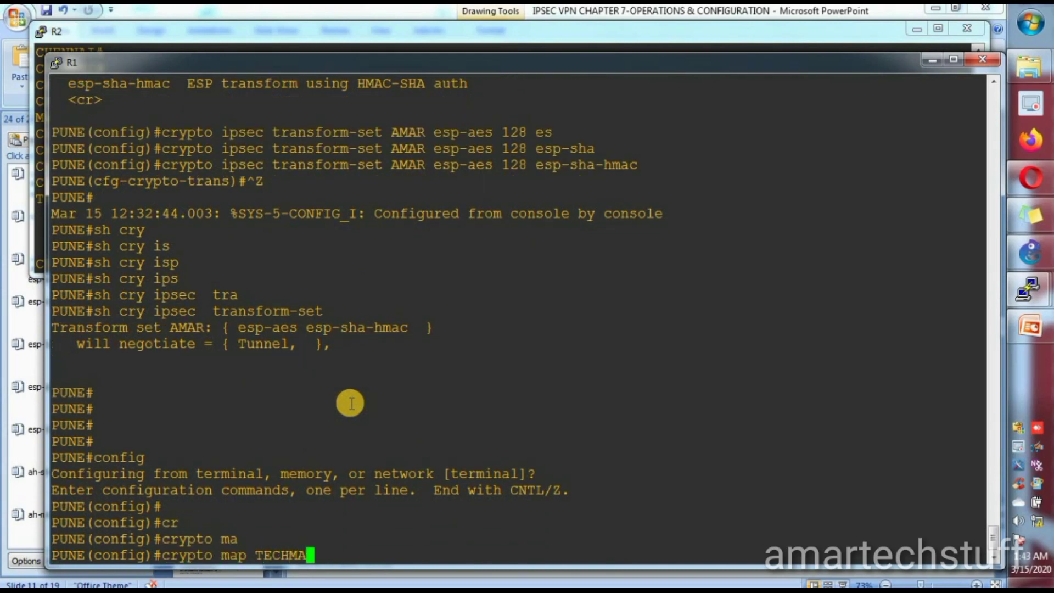
text(P )
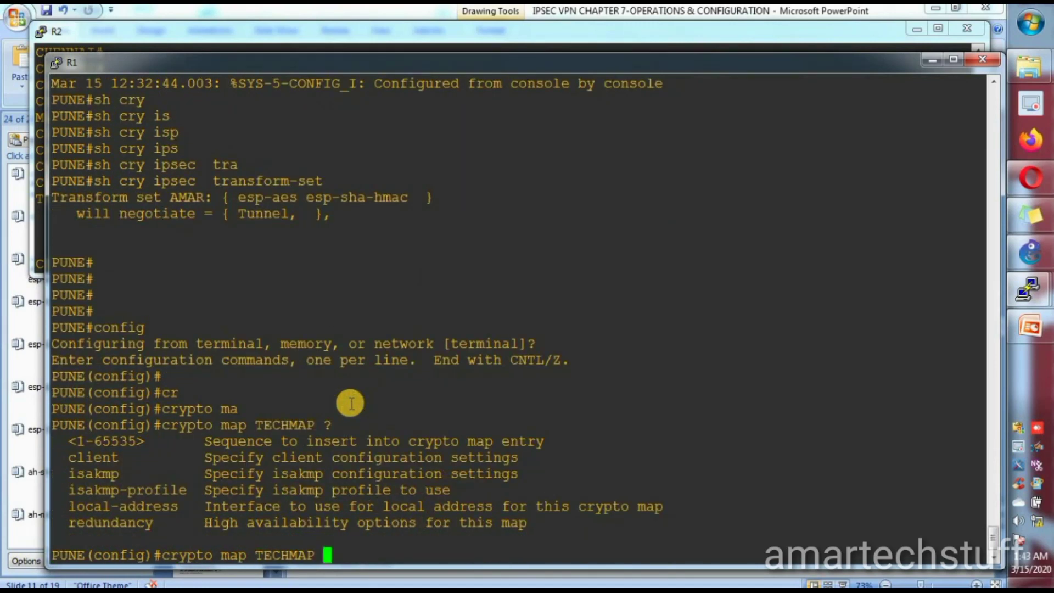
text(?10 ?)
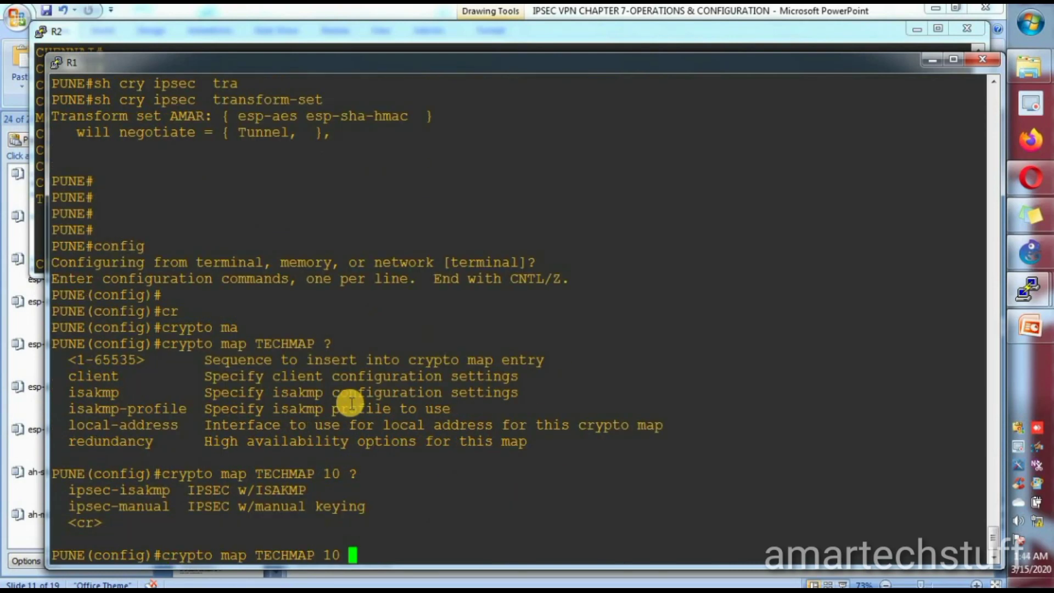
text(ips)
key(Tab)
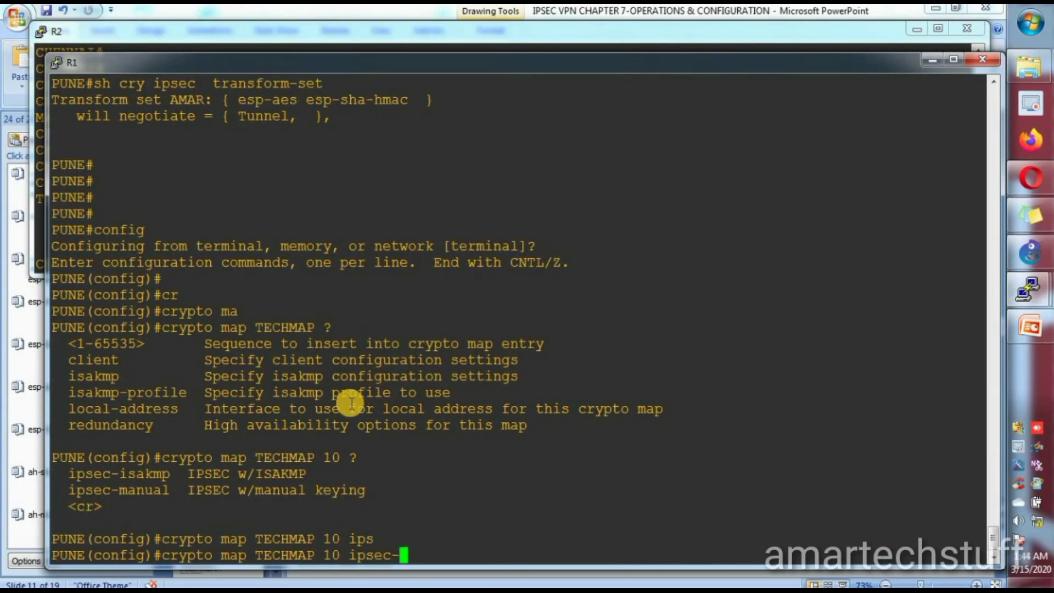
text(is)
key(Tab)
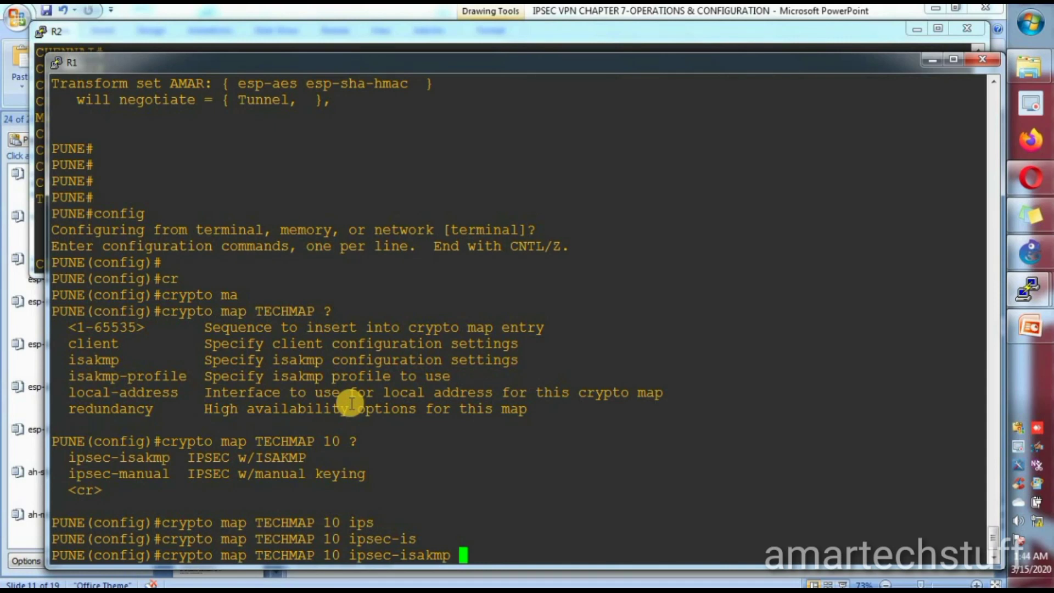
key(Return)
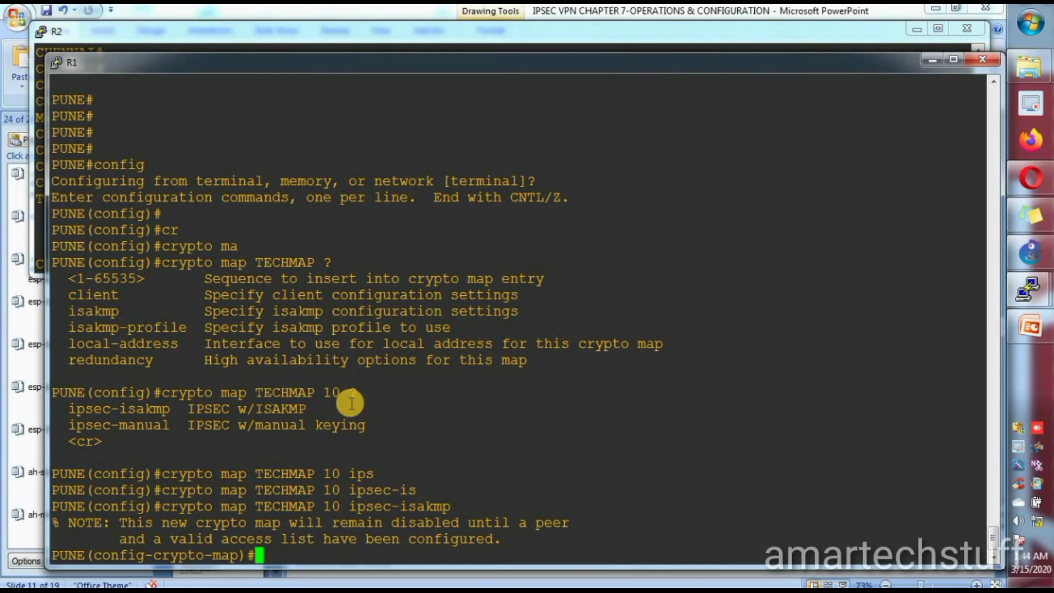
Set the crypto map peer to 12.0.0.2 and match address access list 100
key(Return)
key(Return)
key(Return)
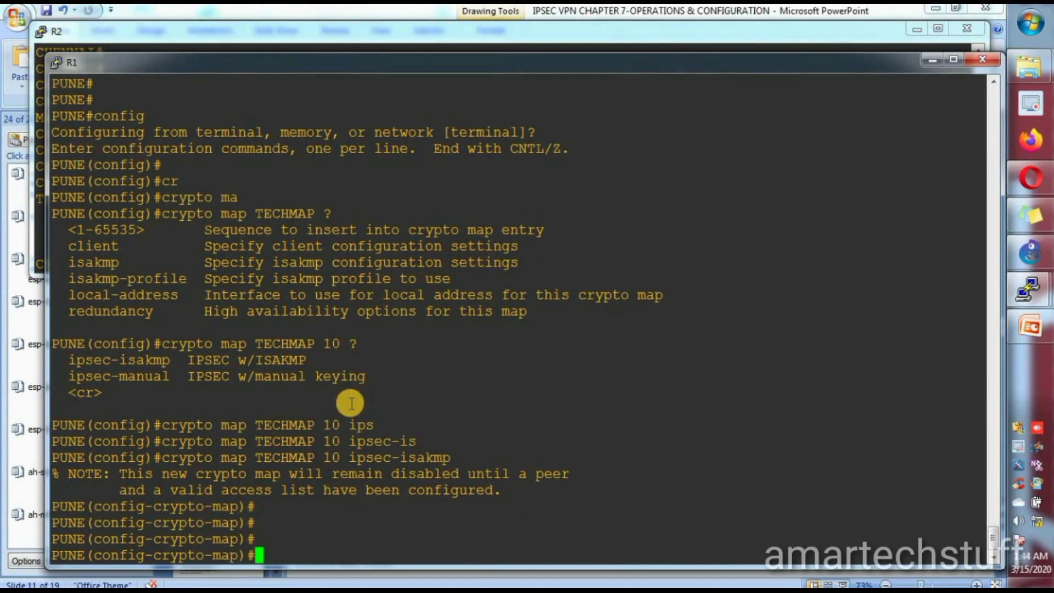
text(set)
key(Tab)
text(pee)
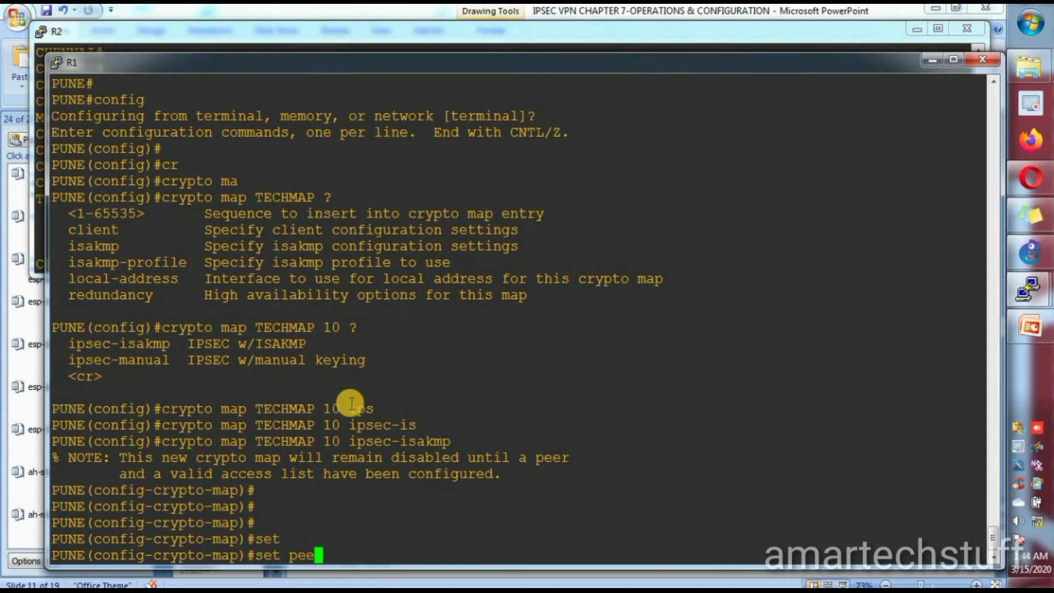
key(Tab)
text(12)
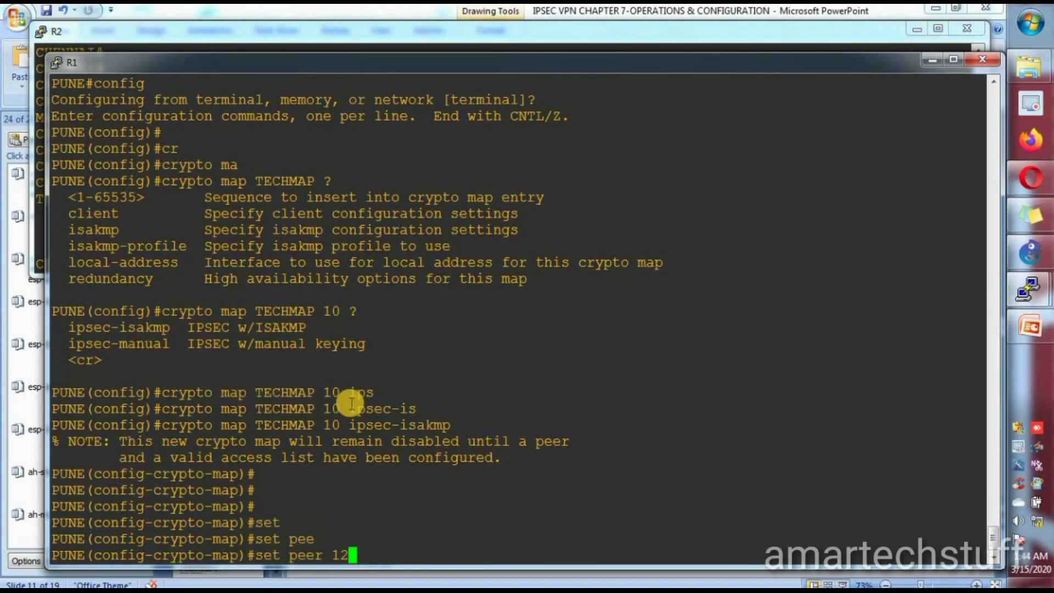
text(.0.0.2)
key(Return)
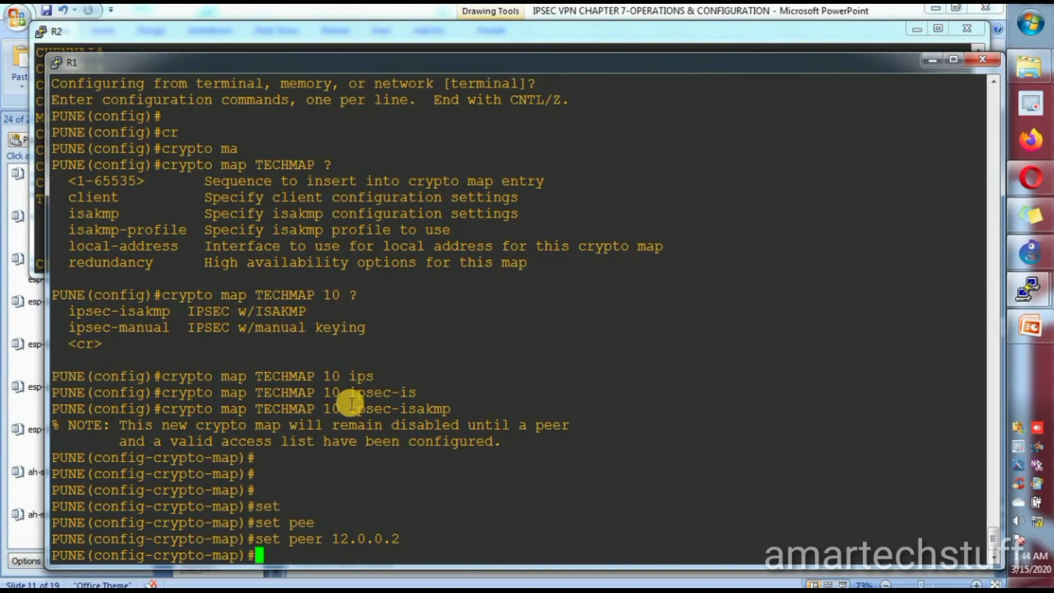
text(mat)
key(Tab)
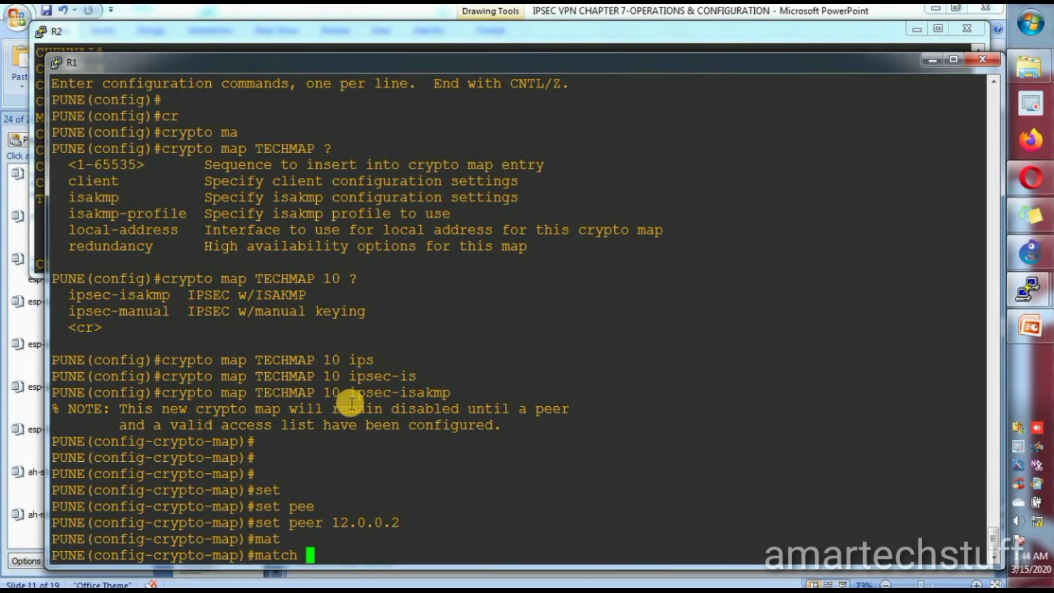
text(?addd)
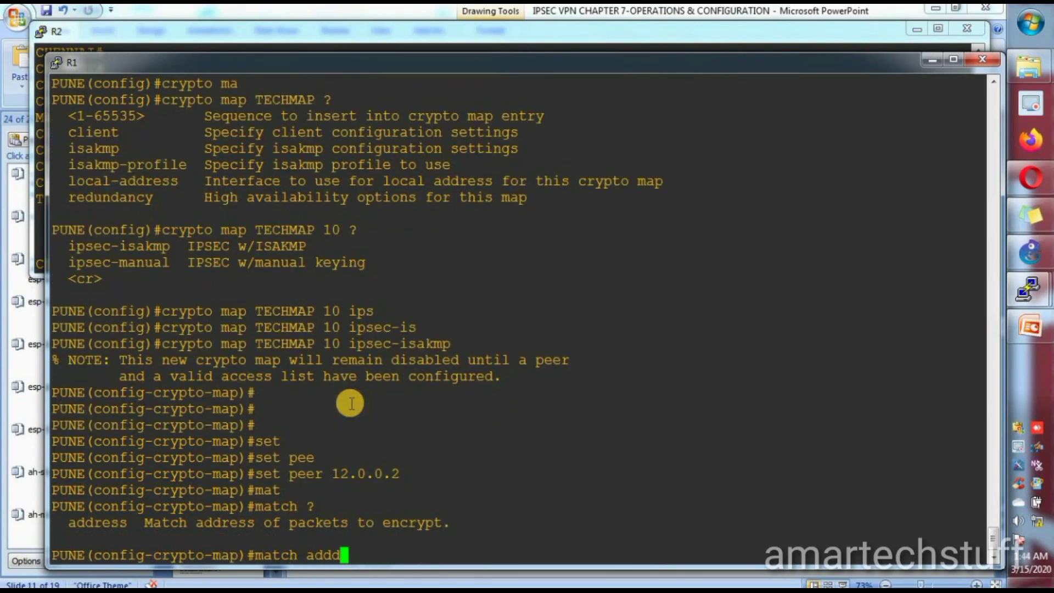
key(BackSpace)
key(Tab)
text(?)
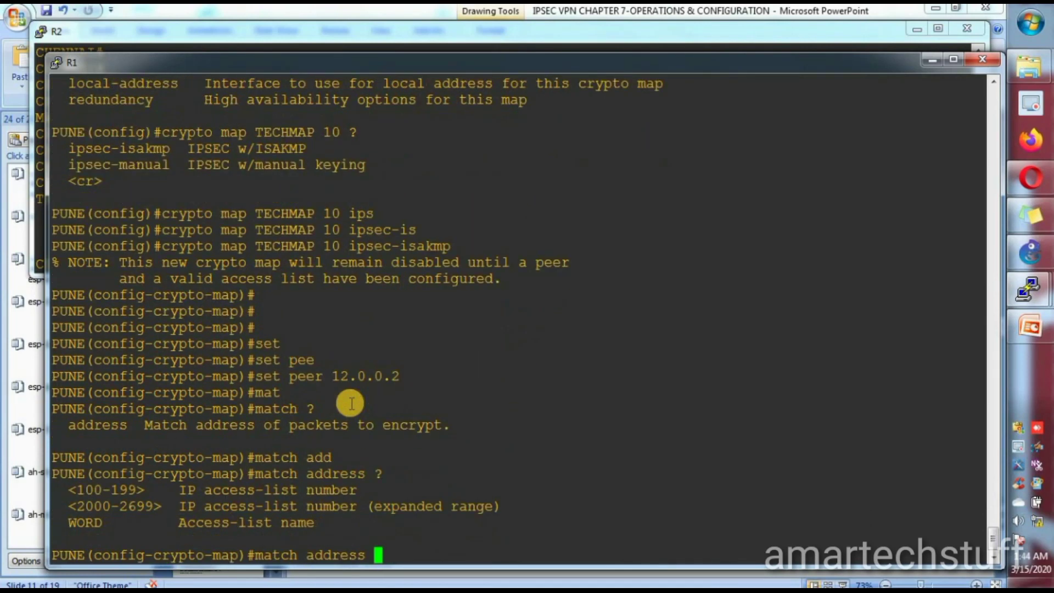
text(100)
key(Return)
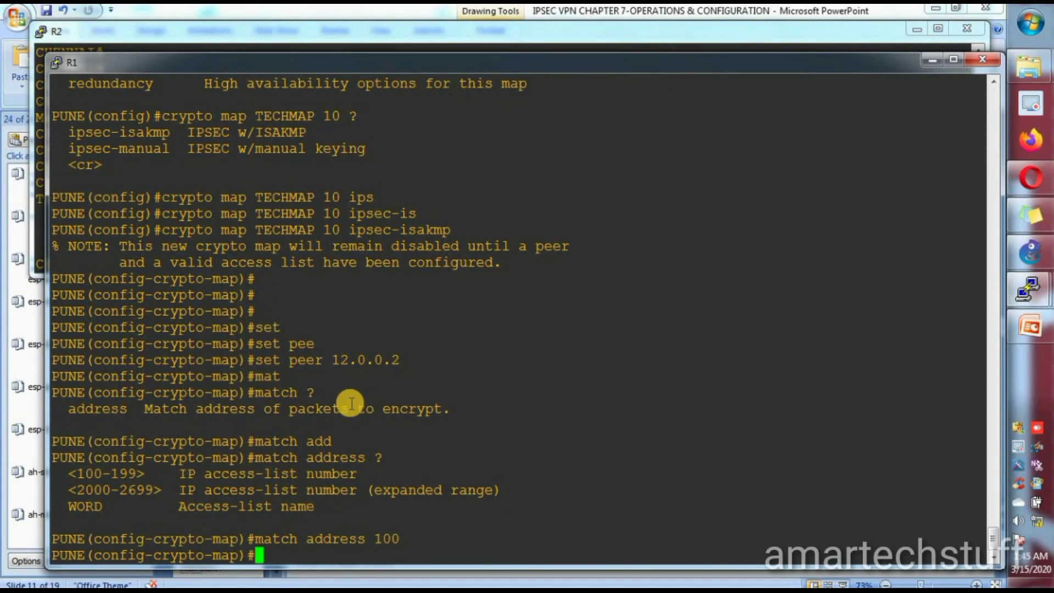
Apply transform set AMAR to the crypto map and exit with Ctrl+Z
key(Return)
key(Return)
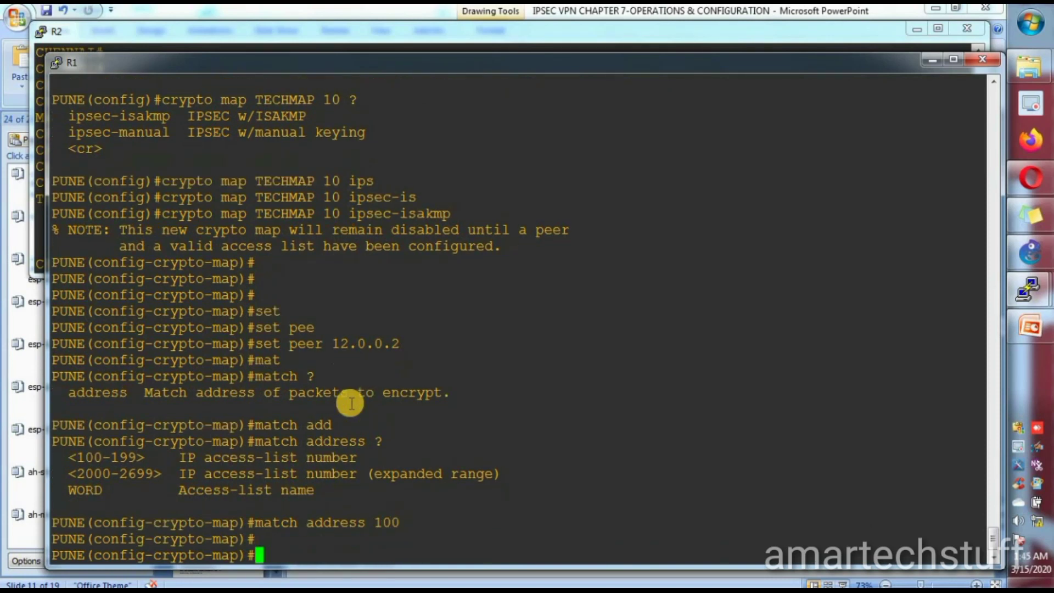
text(set tra)
key(Tab)
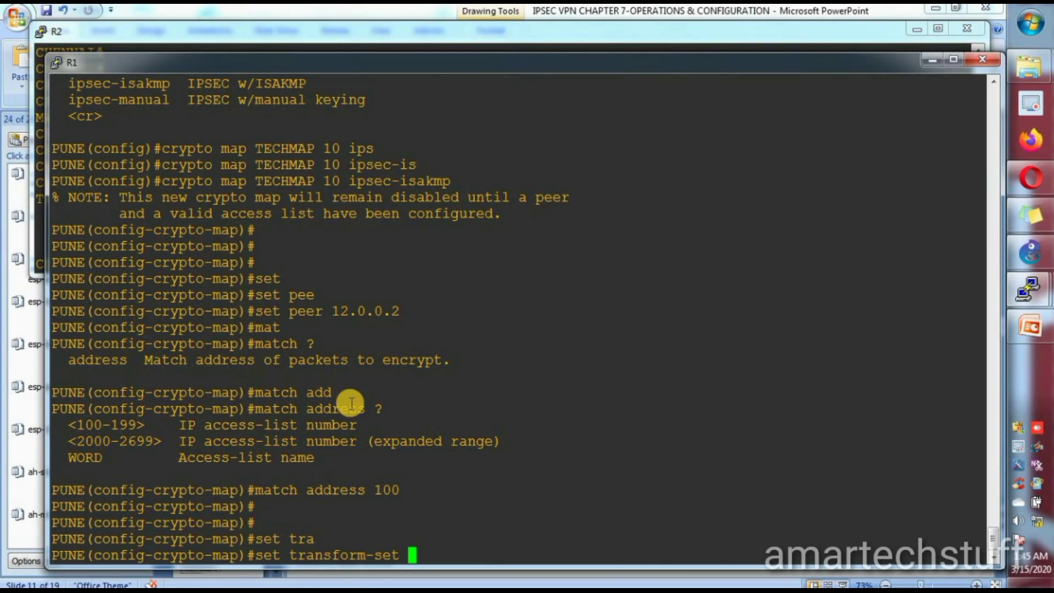
text(AMARTECH)
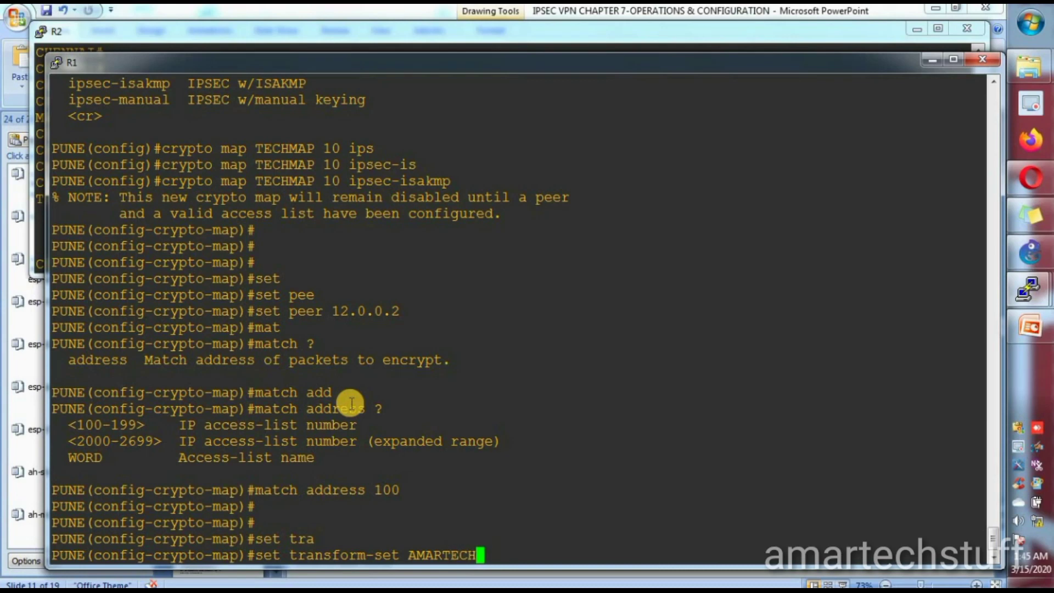
key(BackSpace)
key(BackSpace)
key(BackSpace)
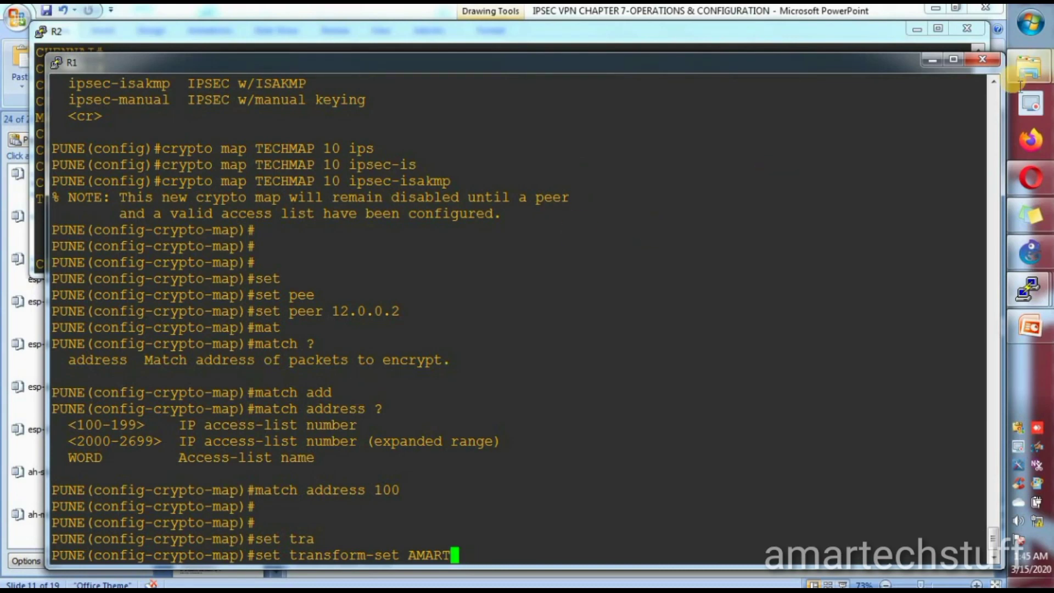
click(993, 84)
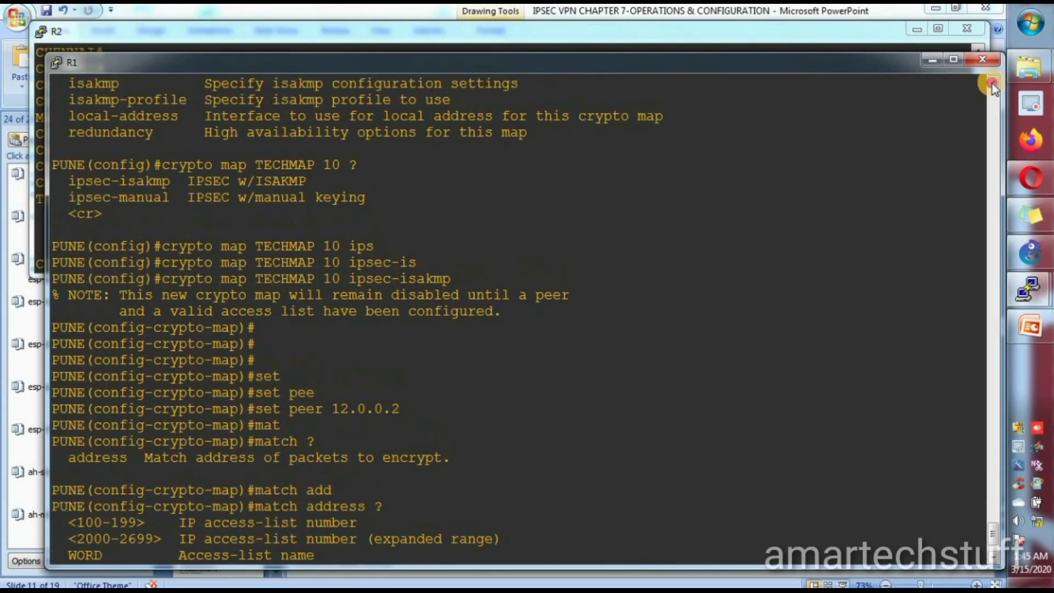
click(993, 84)
click(993, 84)
click(993, 84)
click(993, 84)
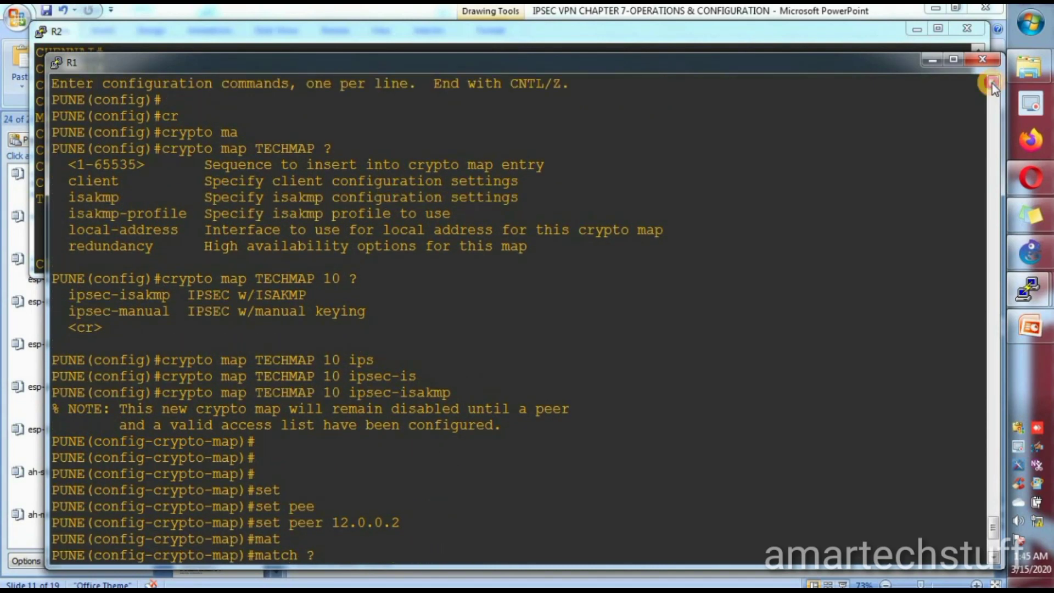
click(993, 84)
click(993, 84)
click(993, 84)
click(993, 83)
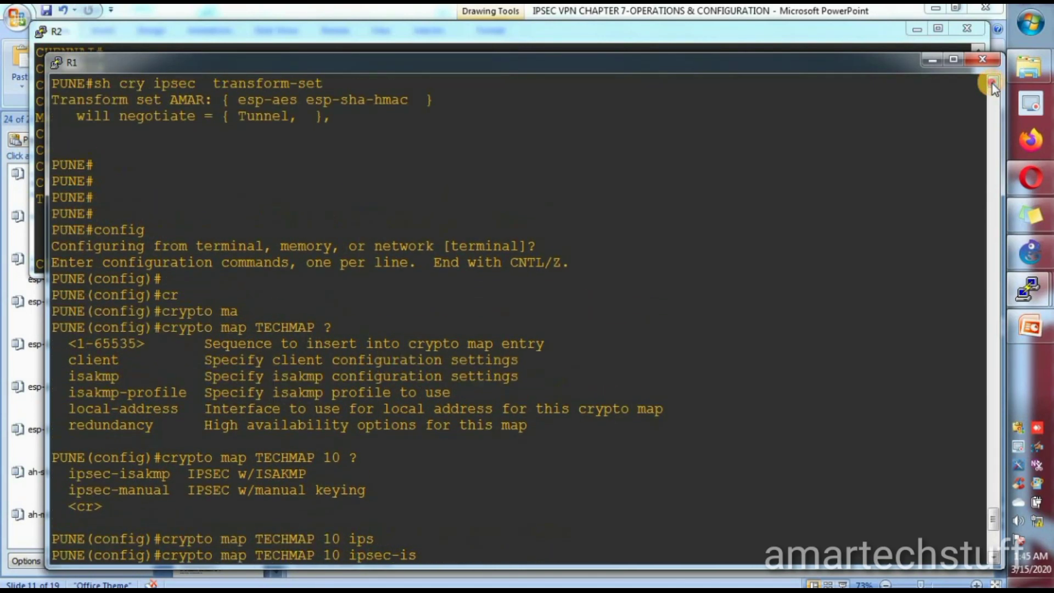
click(993, 84)
click(993, 83)
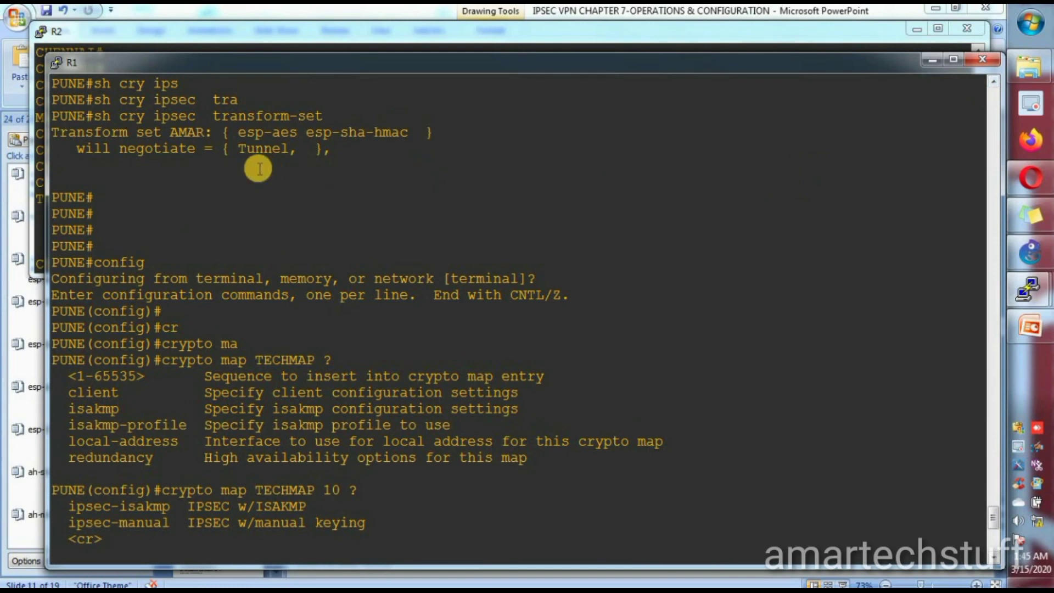
double_click(186, 133)
click(229, 216)
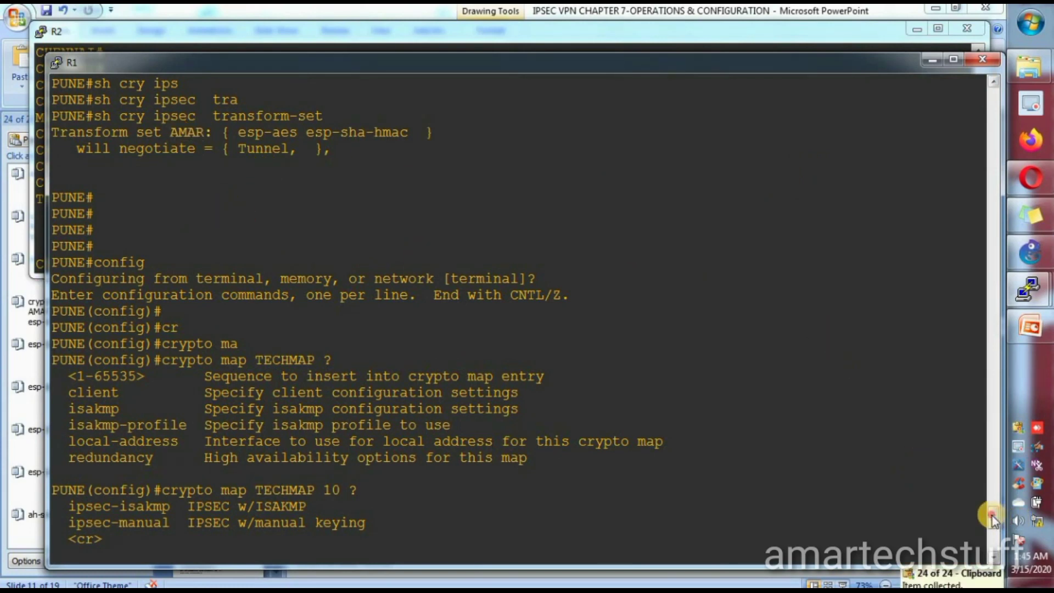
drag(993, 519, 993, 543)
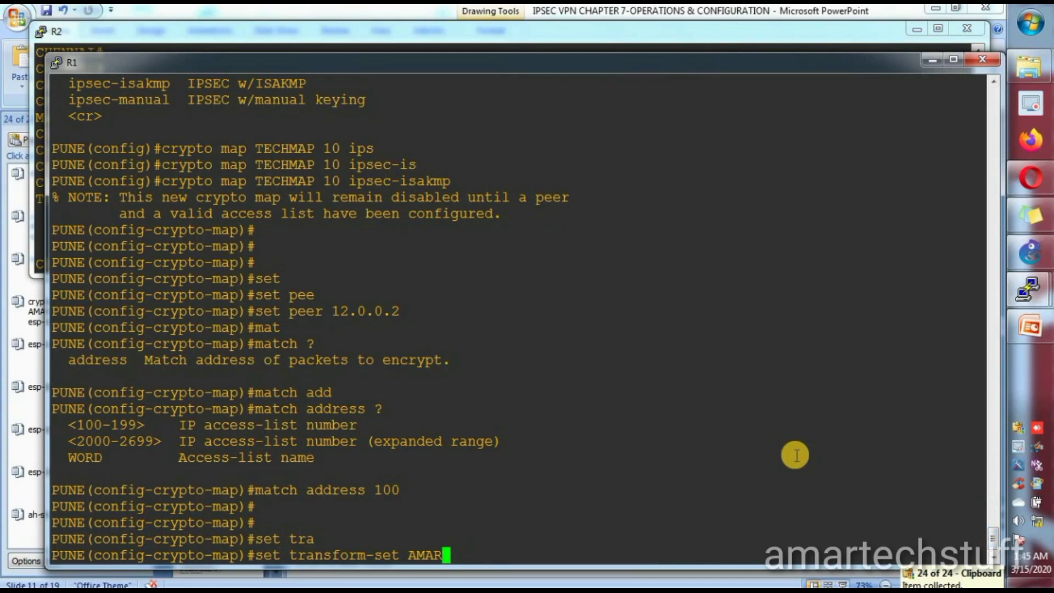
key(Return)
key(ctrl+z)
key(Return)
key(Return)
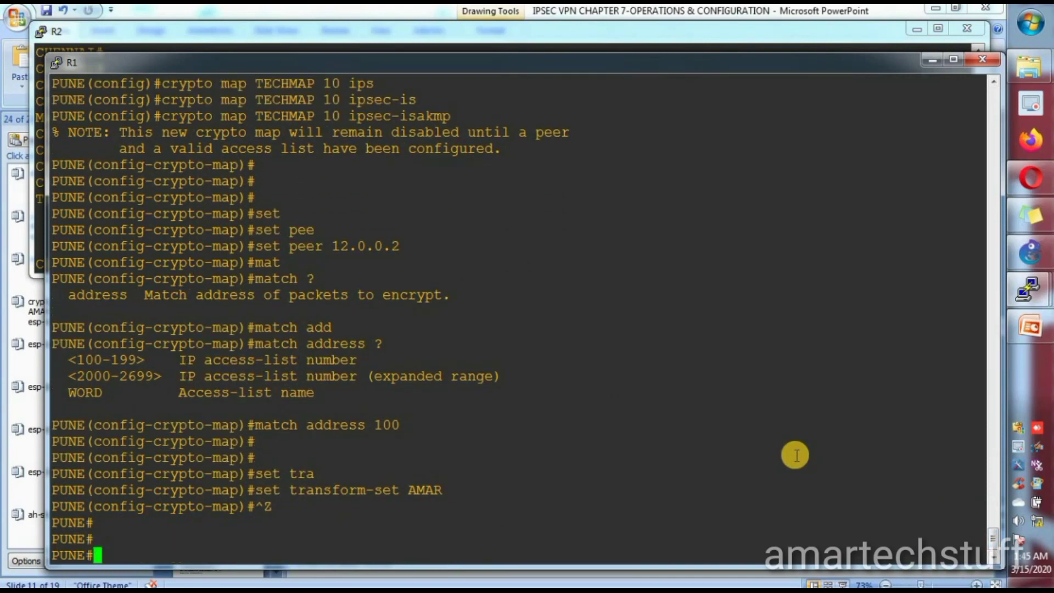
On CHENNAI, enter config mode and create crypto map TECHMAP 10 ipsec-isakmp
click(438, 29)
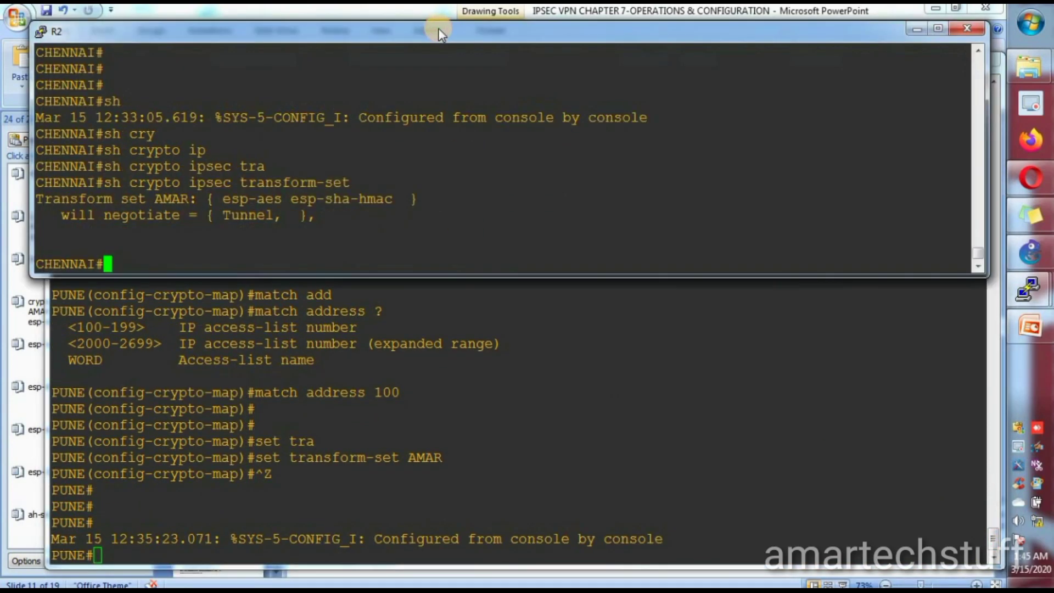
key(Return)
key(Return)
key(Return)
key(Return)
text(CONFIG)
key(Return)
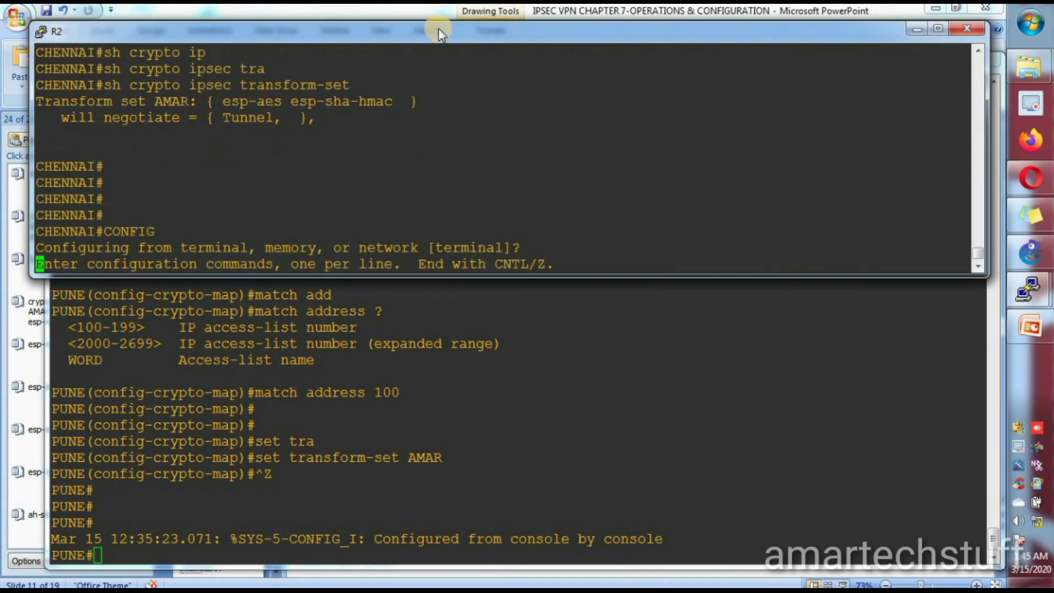
key(Return)
text(cry)
key(Tab)
text(ma)
key(Tab)
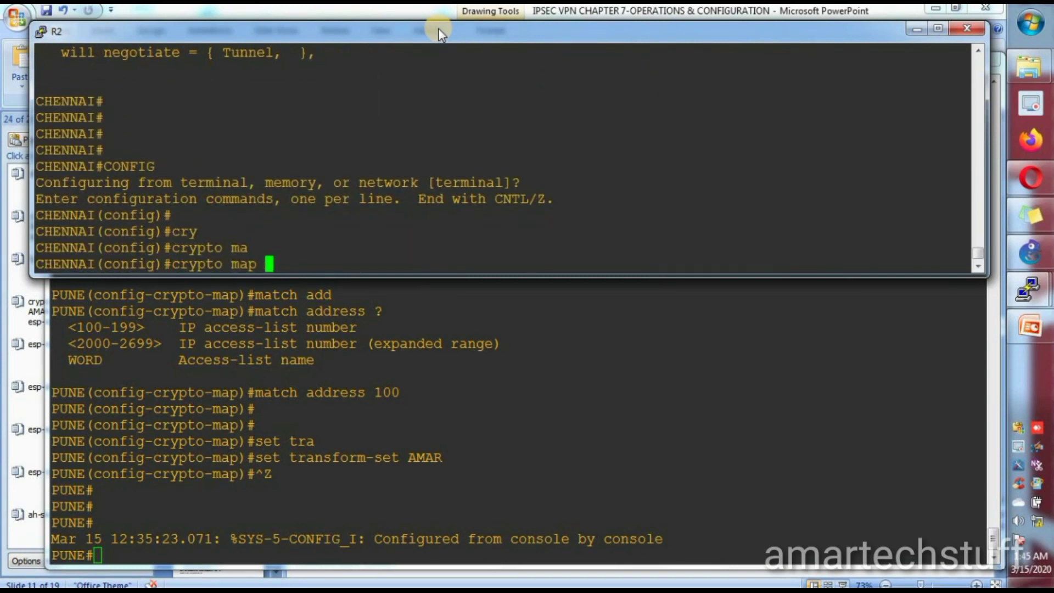
text(TECHMAP )
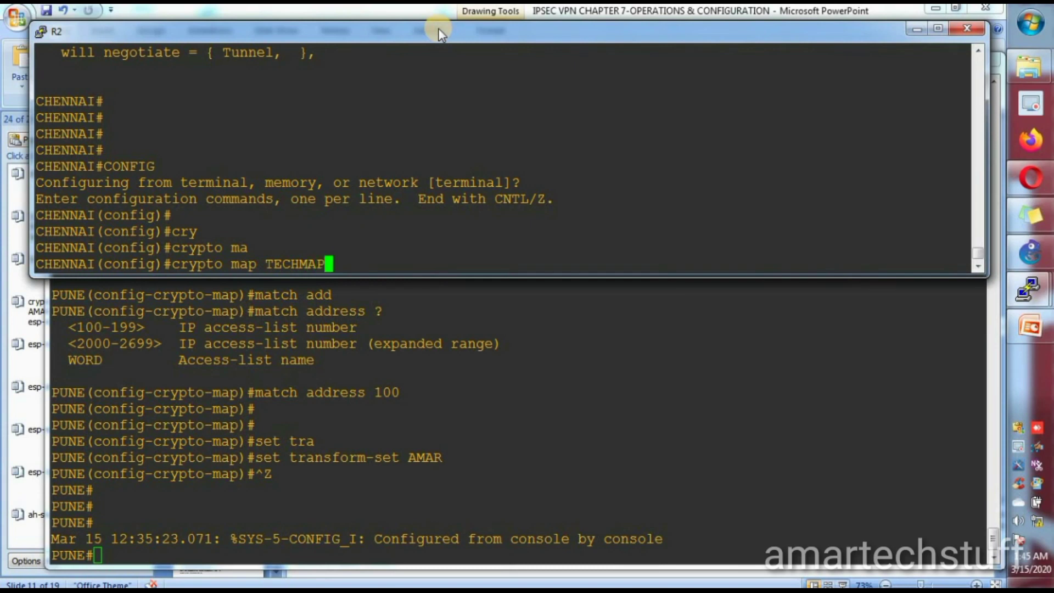
text(?)
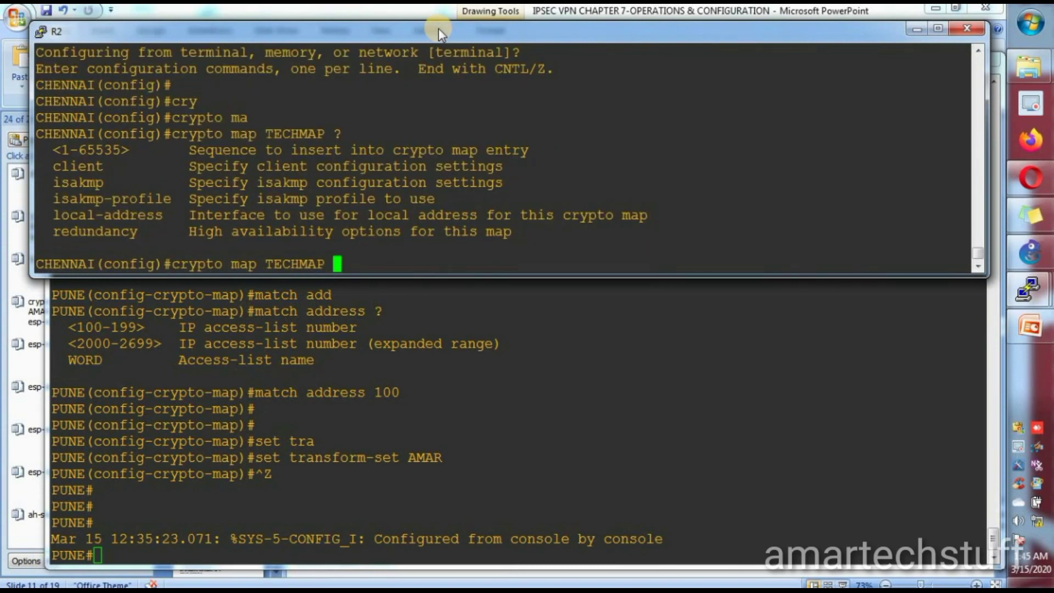
text(10)
key(Return)
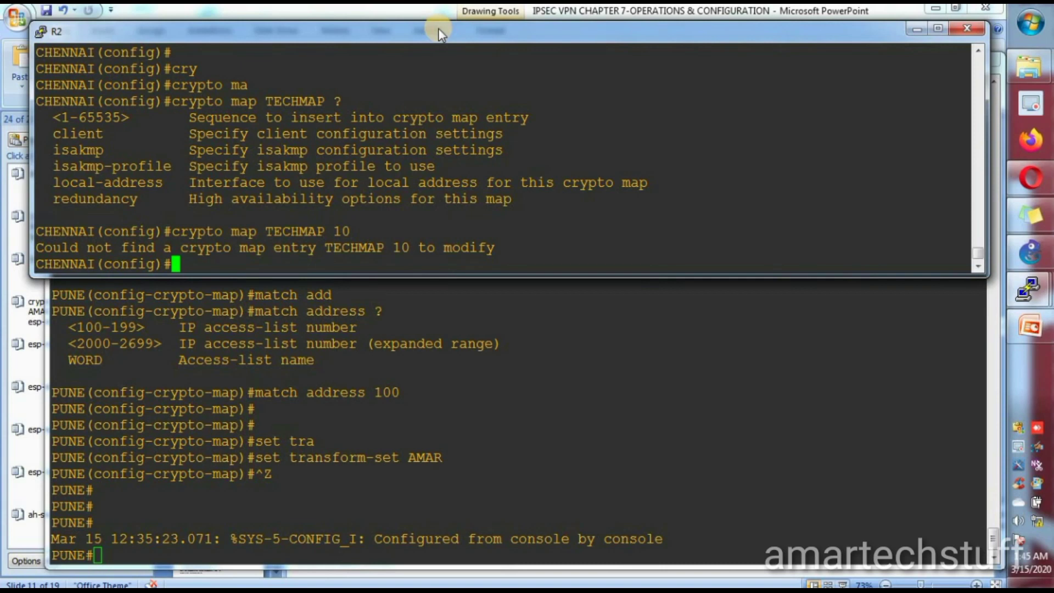
key(Up)
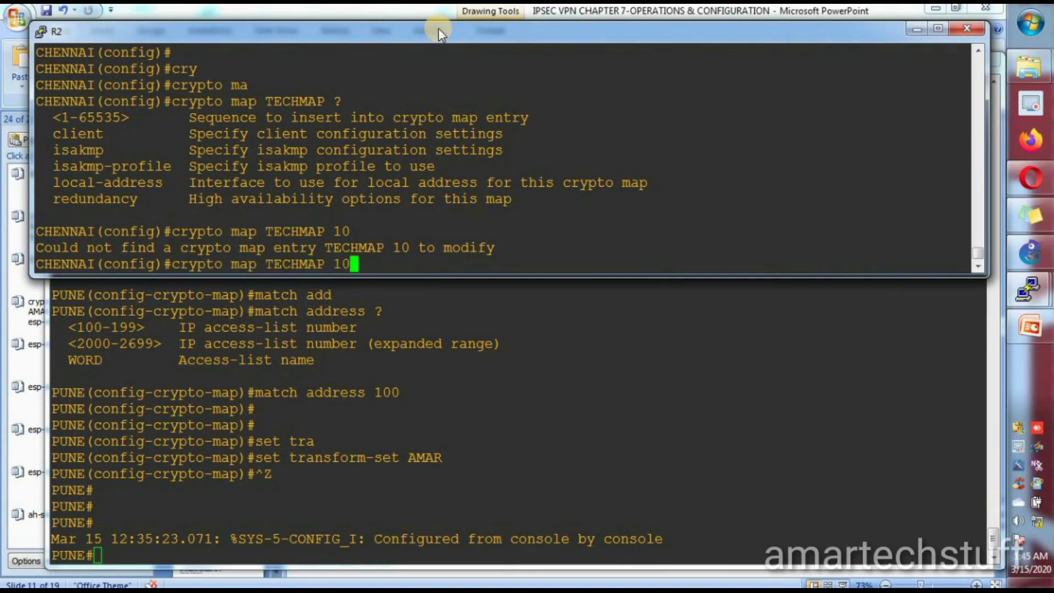
text(IPS)
key(Tab)
text(ecP)
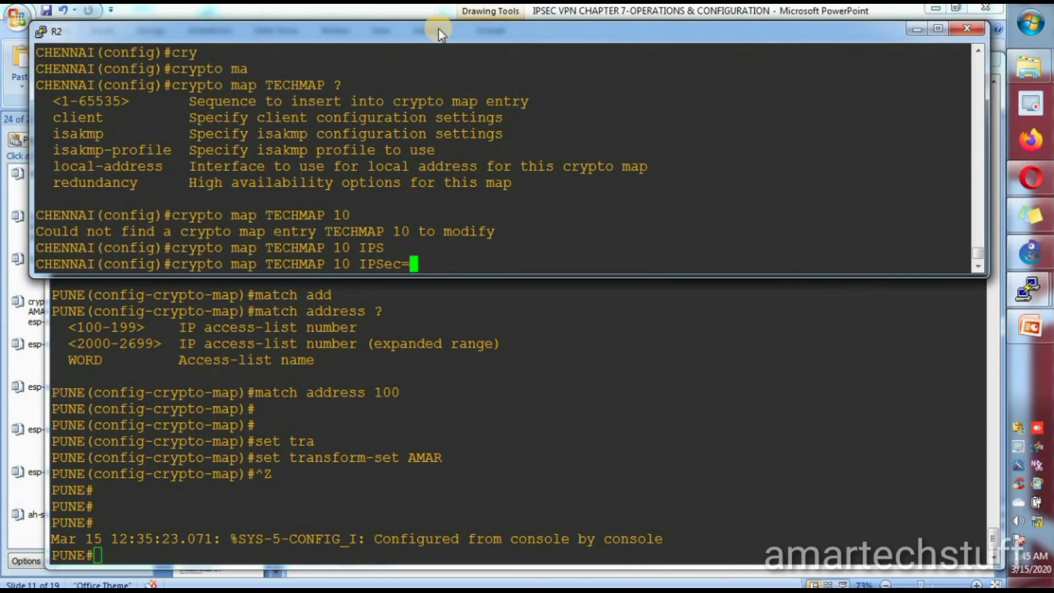
key(Tab)
key(BackSpace)
text(-)
key(Tab)
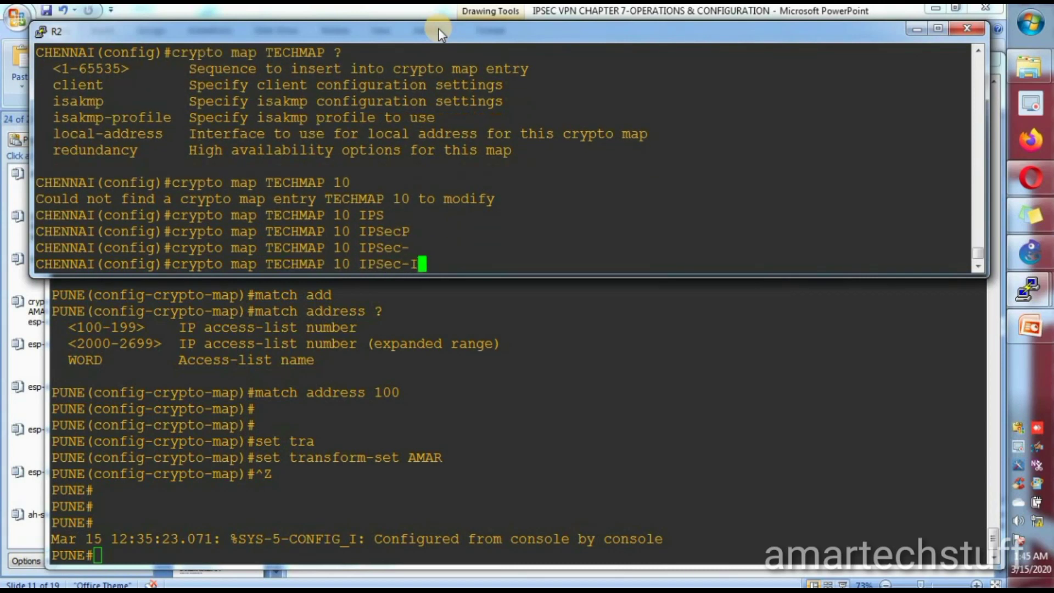
text(IS)
key(Tab)
key(Return)
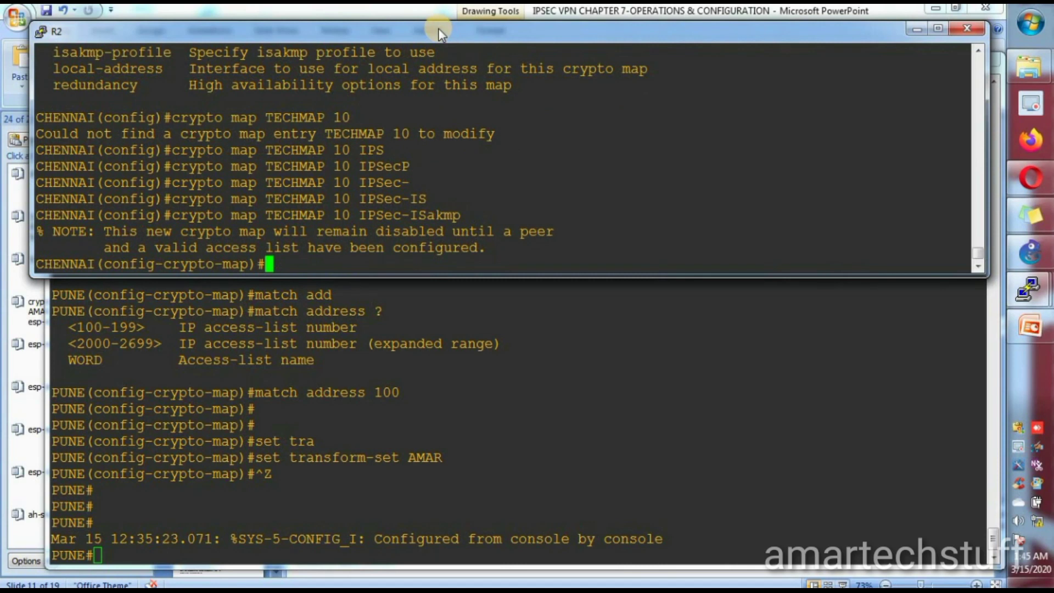
Set the crypto map peer to 12.0.0.1 and match address access list 100
key(Return)
key(Return)
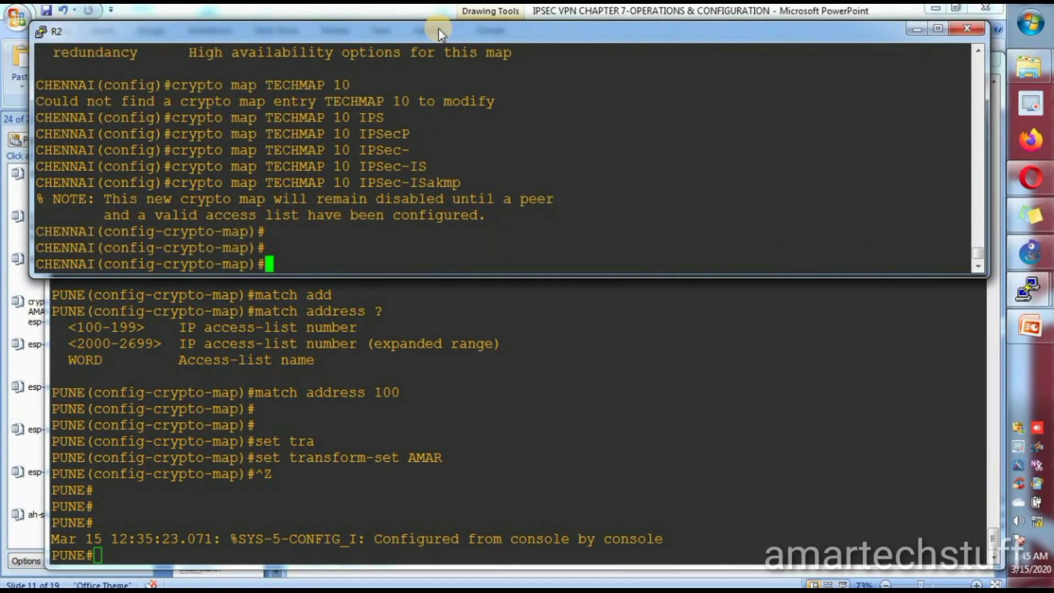
text(peer 12)
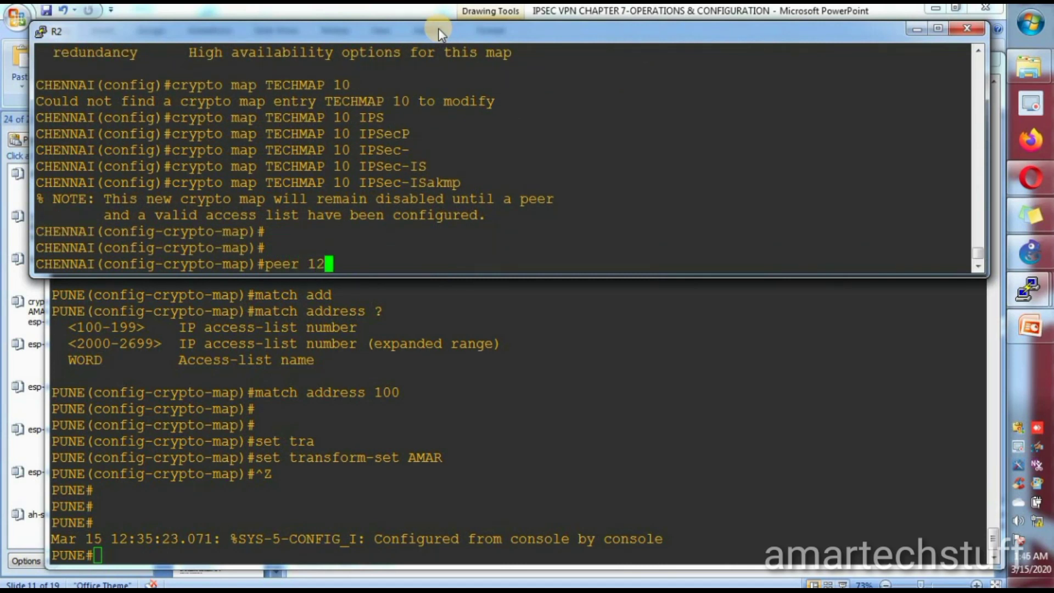
text(.0.0.1)
key(Return)
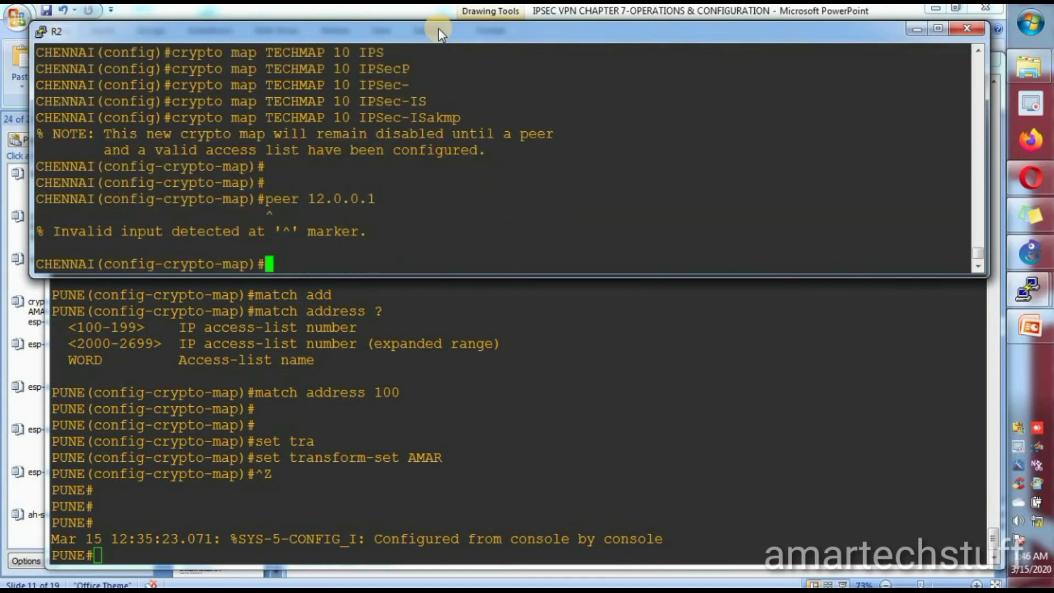
key(Up)
key(ctrl+a)
text(set)
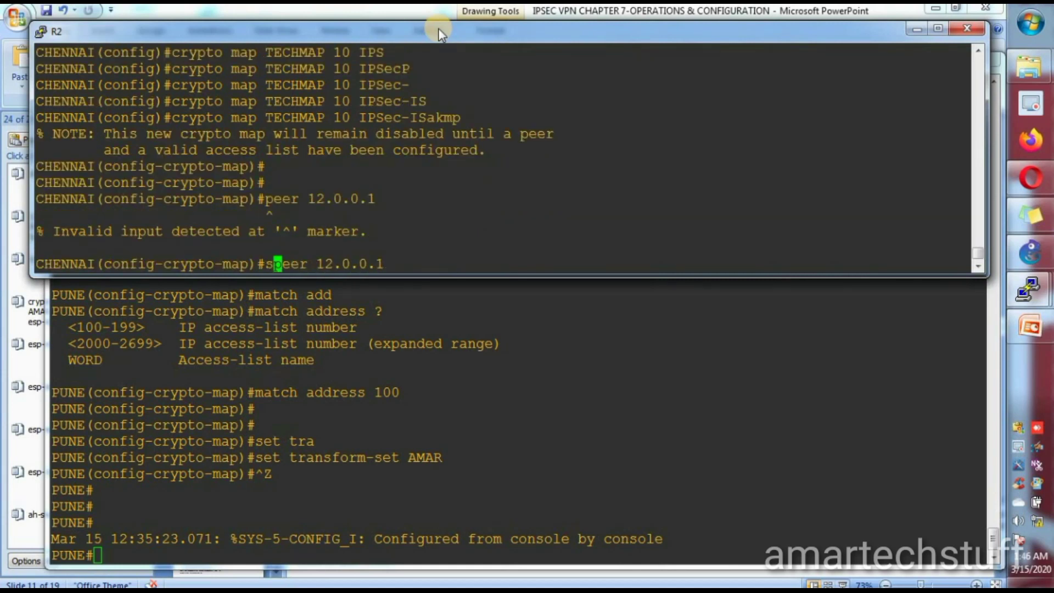
key(Return)
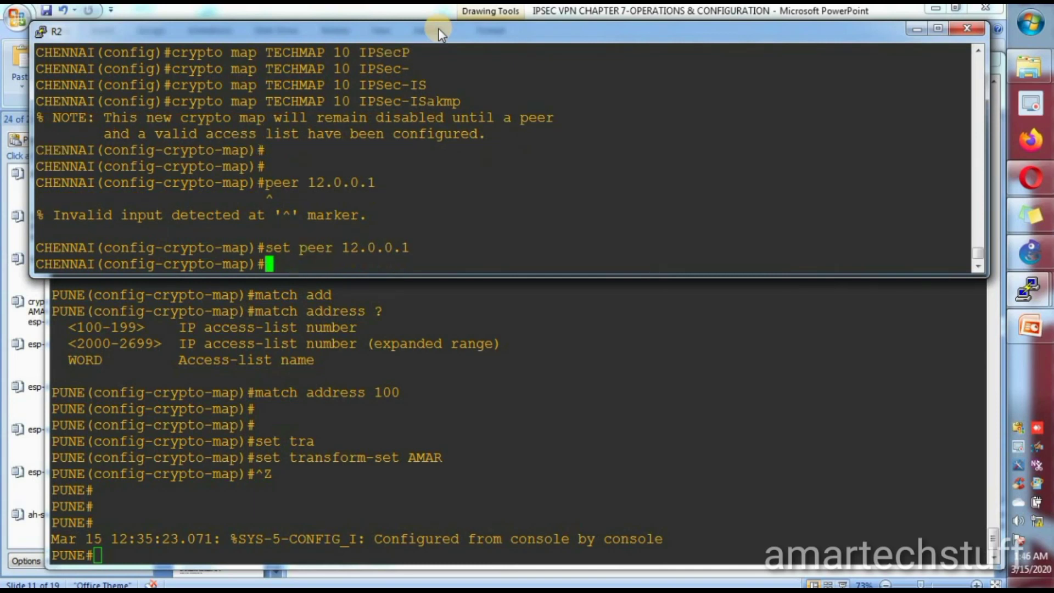
text(mat)
key(Tab)
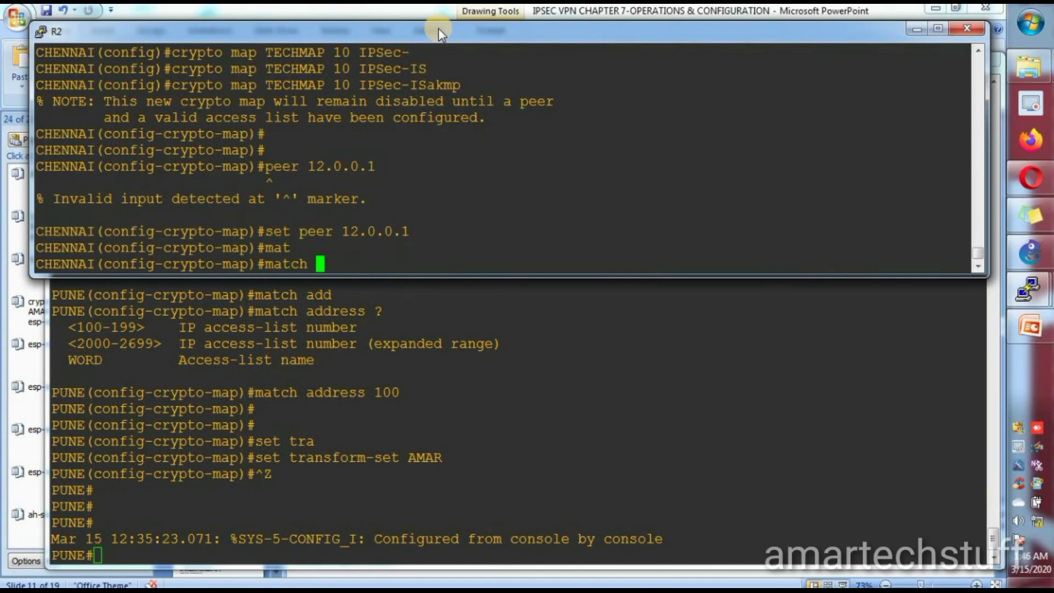
text(add)
key(Tab)
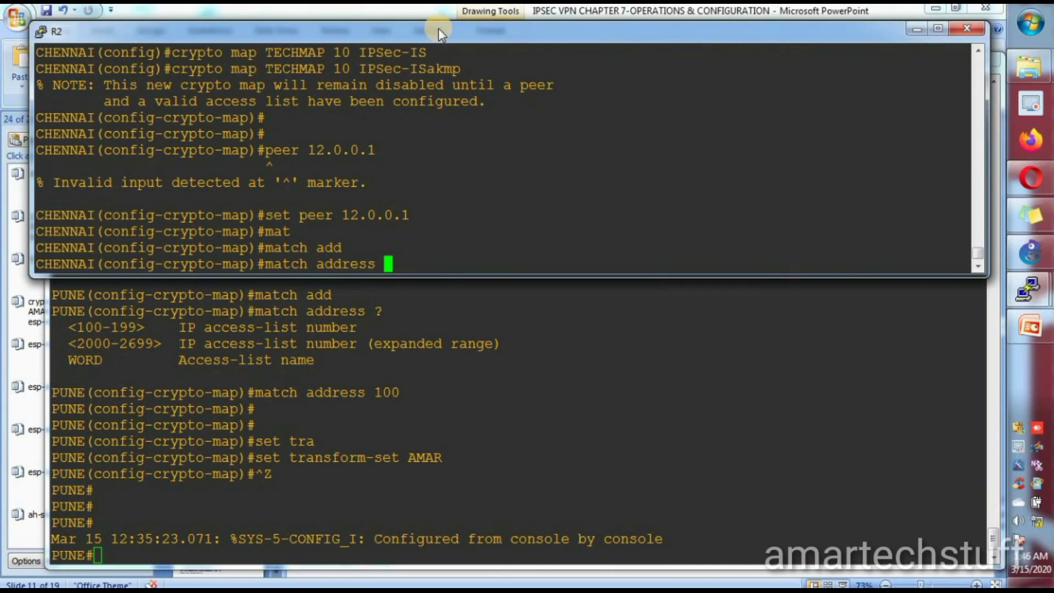
text(100)
key(Return)
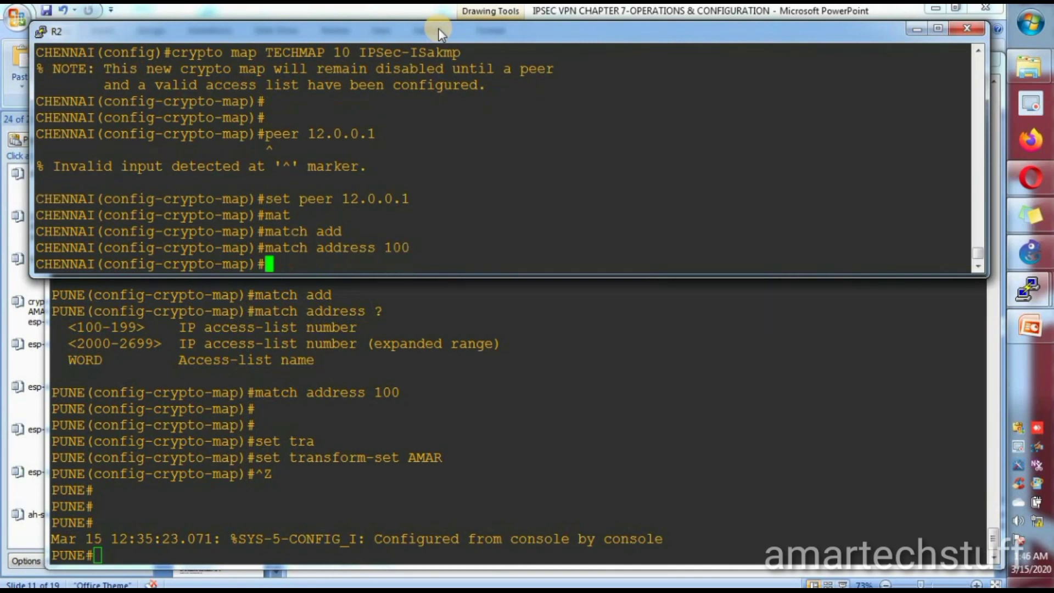
Apply transform set AMAR and exit configuration mode with Ctrl+Z
text(set tra)
key(Tab)
text(AMAR)
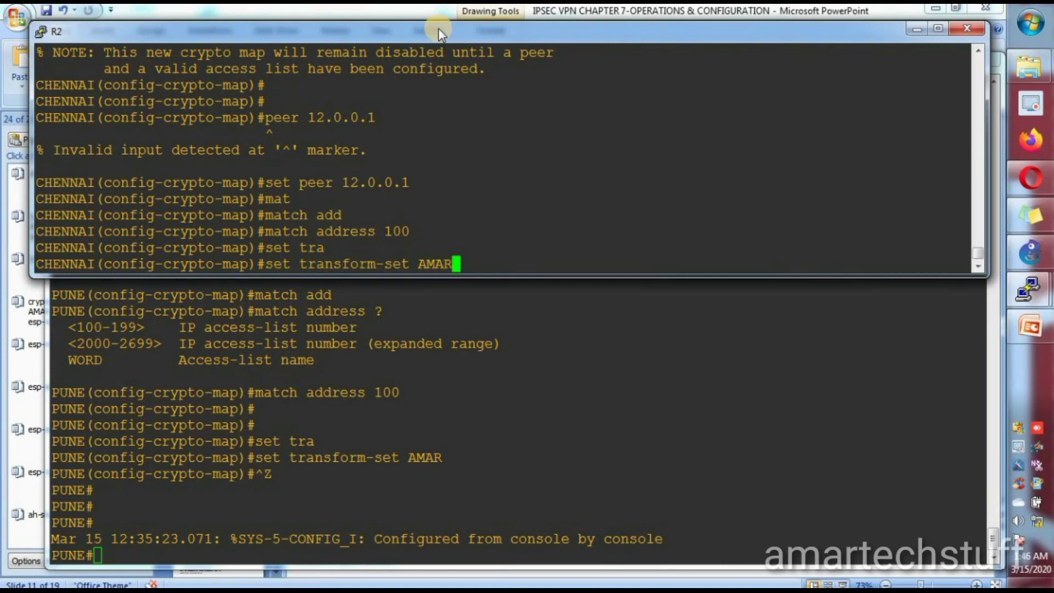
key(Return)
key(ctrl+z)
key(Return)
key(Return)
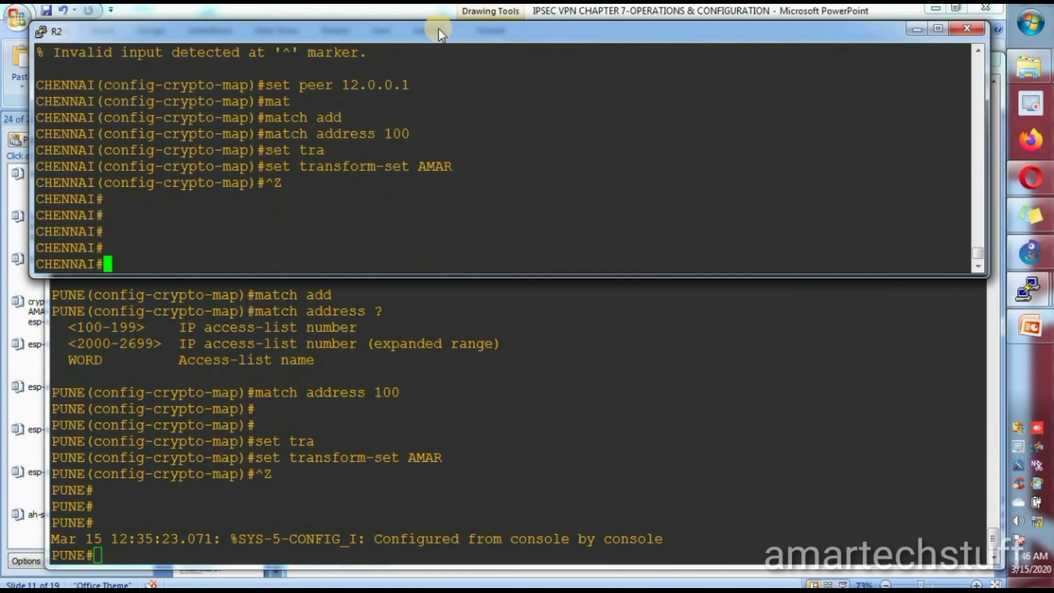
Run 'show crypto map' on the PUNE router to display TECHMAP's settings
click(285, 356)
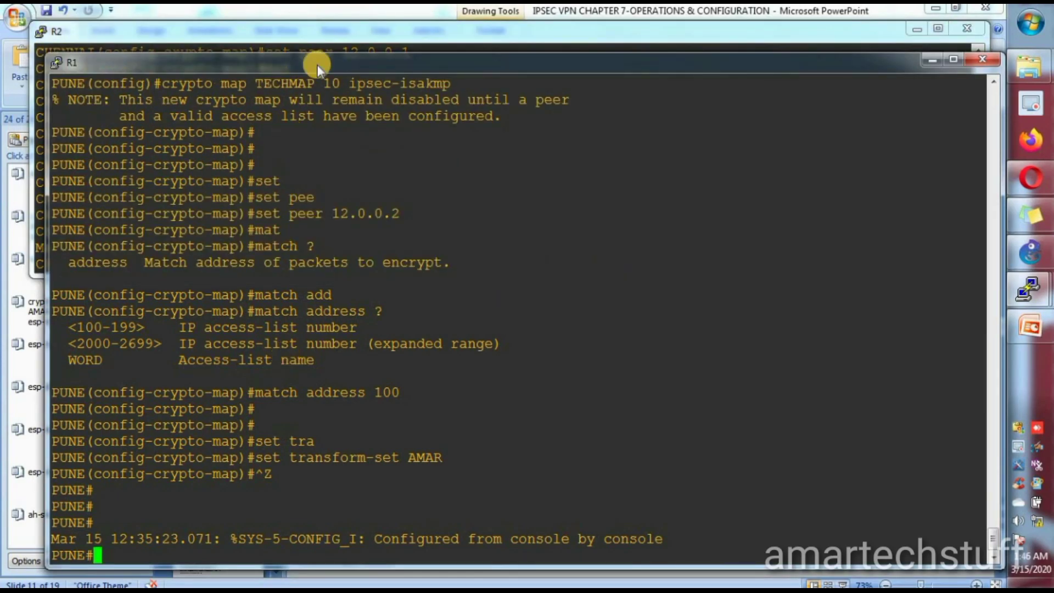
drag(318, 64, 314, 47)
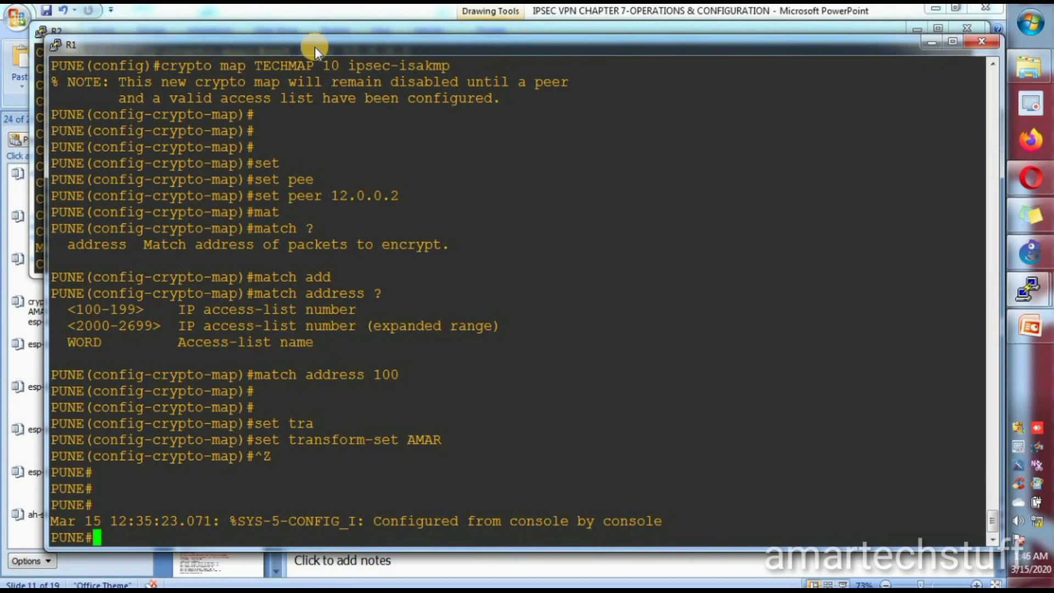
text(sh cr)
key(Tab)
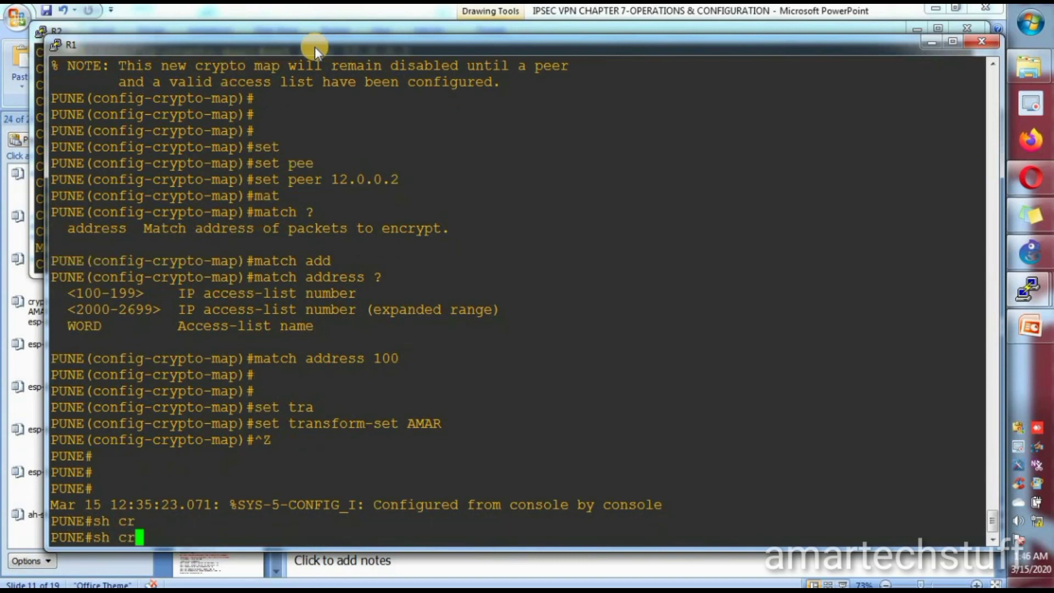
text(y)
key(Tab)
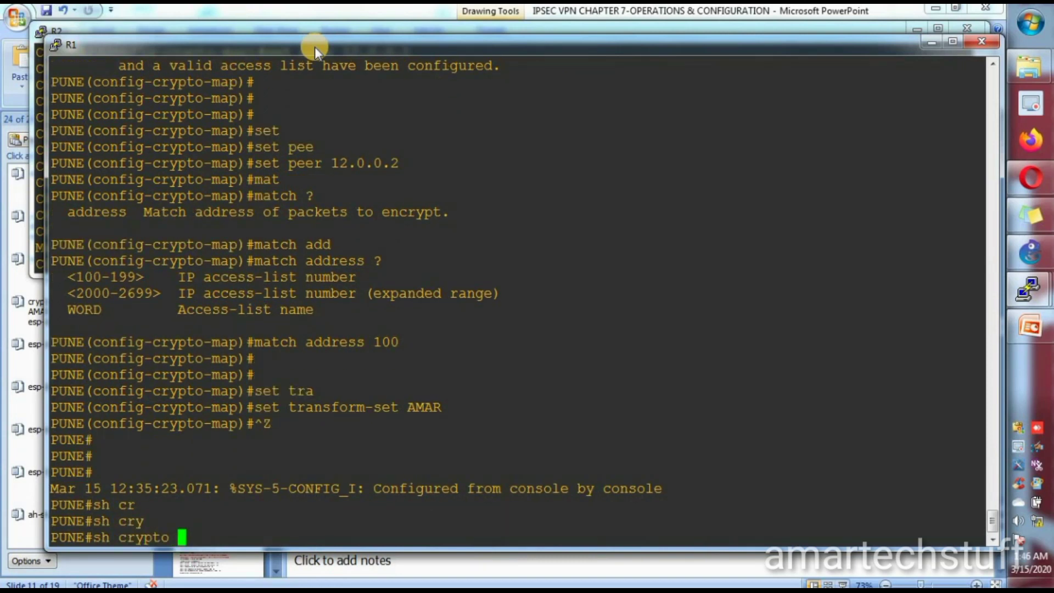
text(ma)
key(Tab)
key(Return)
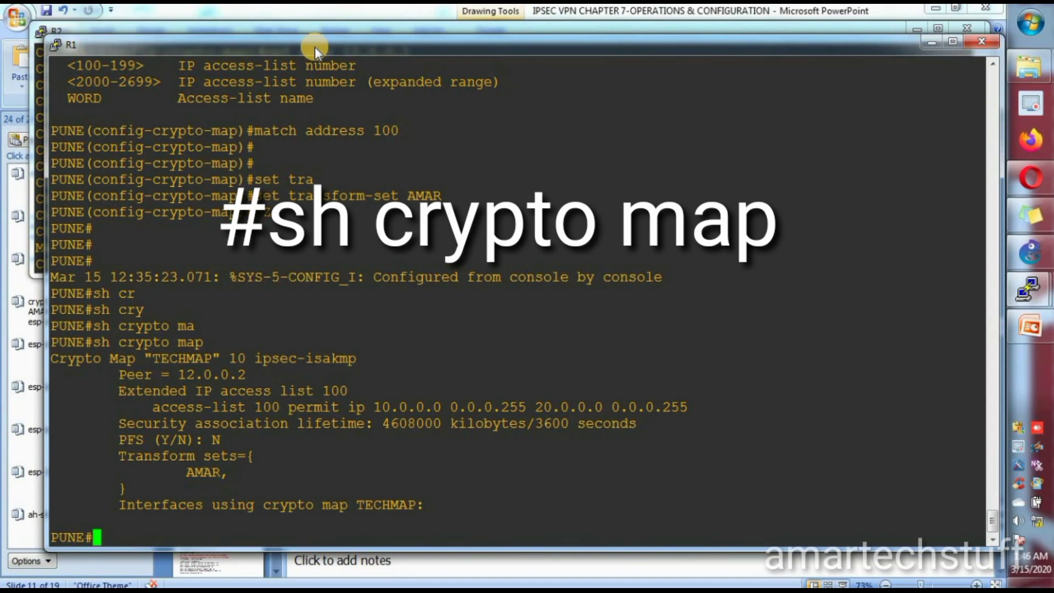
Highlight TECHMAP, peer 12.0.0.2, ACL 100, 10.0.0.0 and AMAR, then return to PowerPoint
double_click(180, 362)
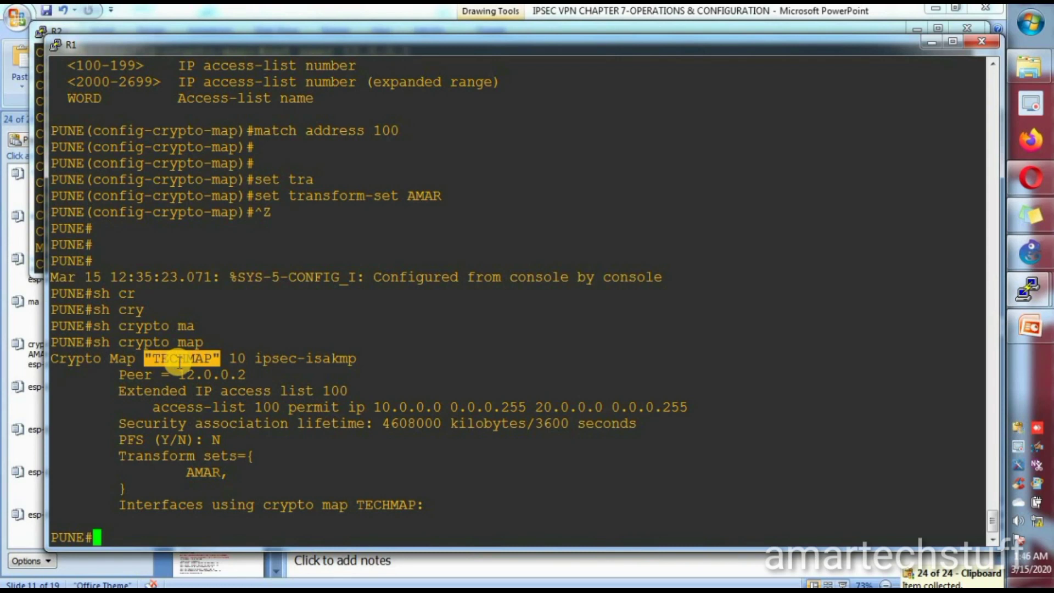
click(201, 376)
double_click(201, 376)
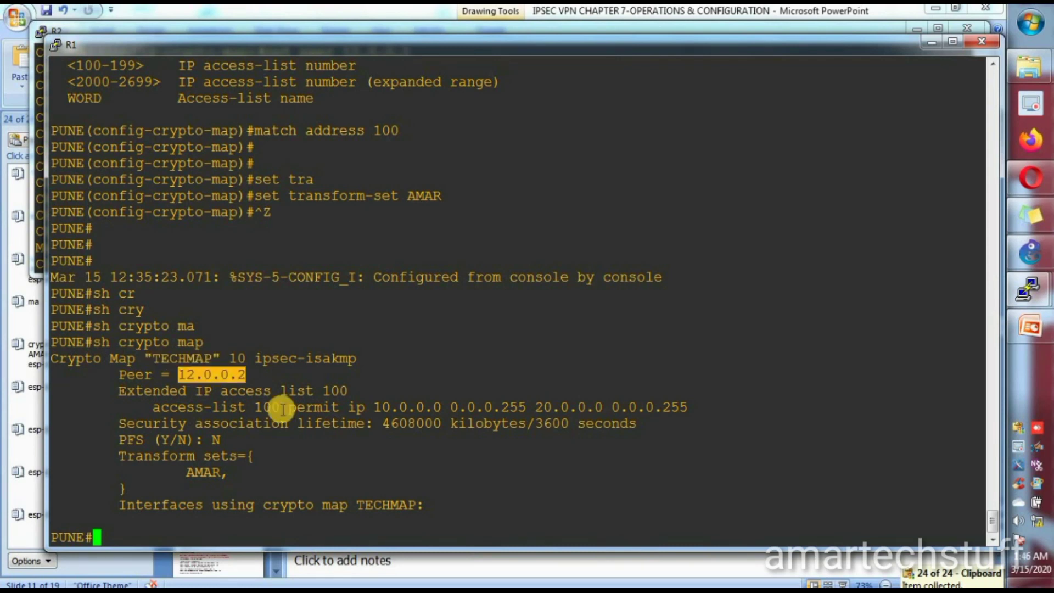
double_click(334, 390)
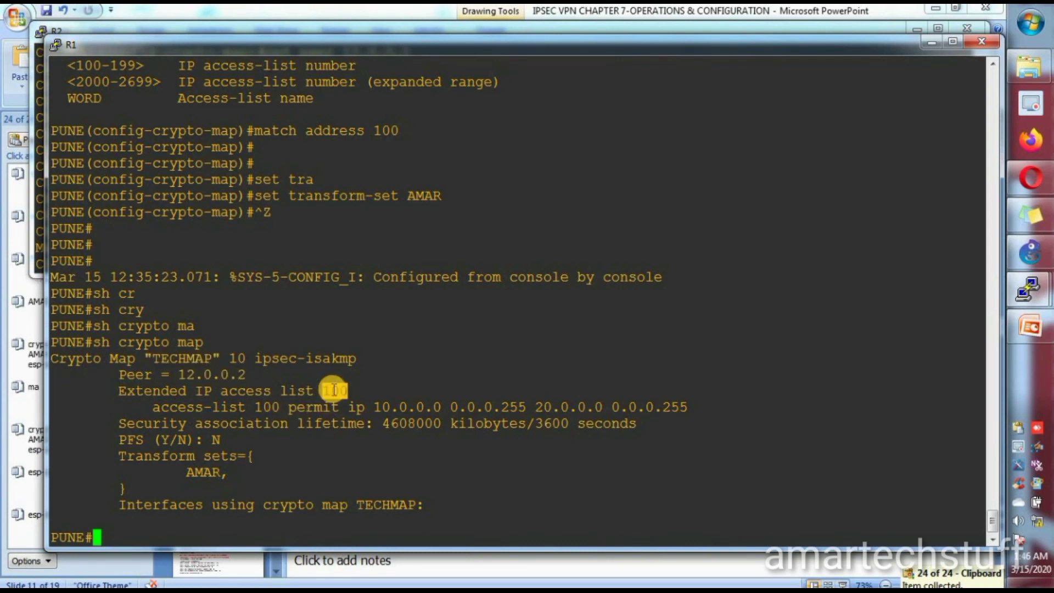
double_click(403, 407)
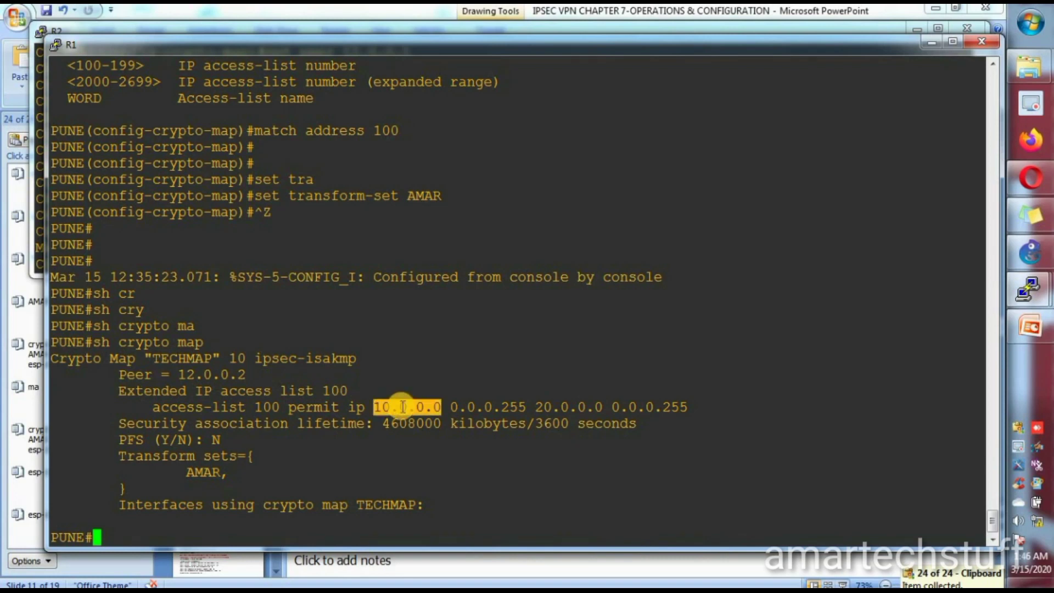
click(403, 407)
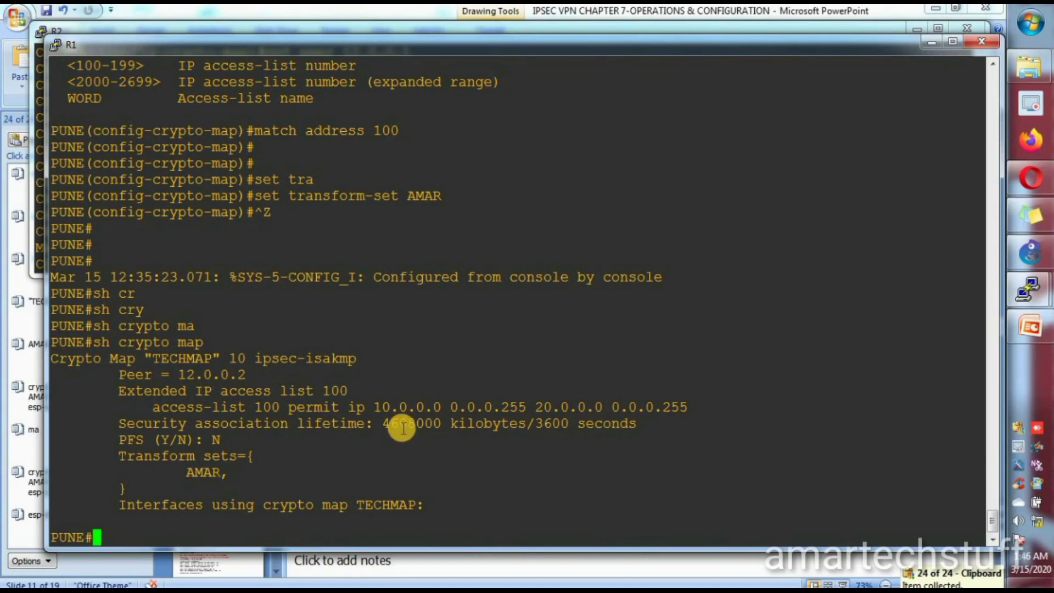
click(202, 474)
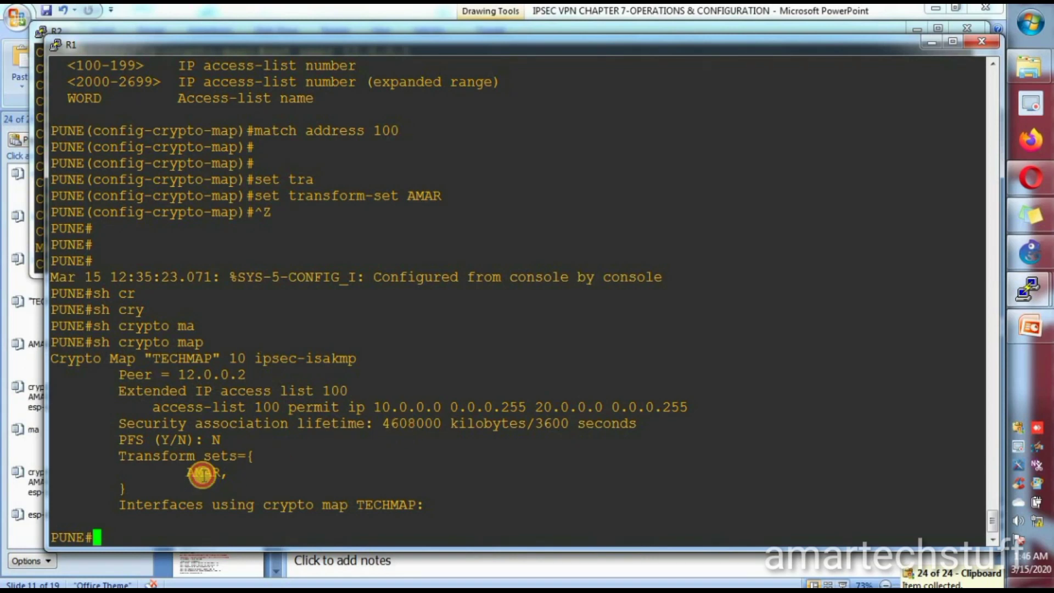
double_click(202, 474)
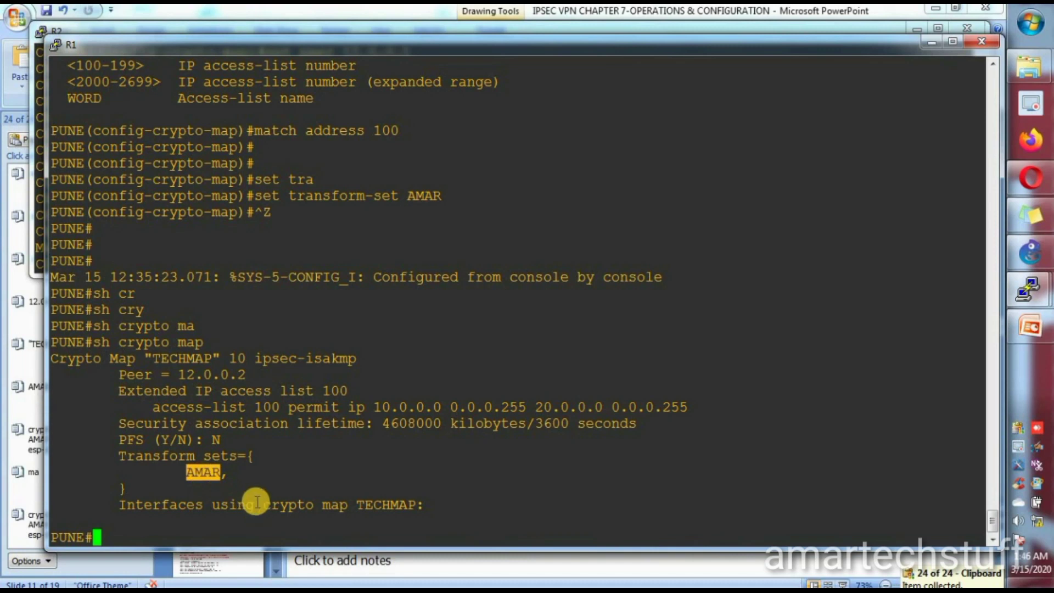
double_click(413, 501)
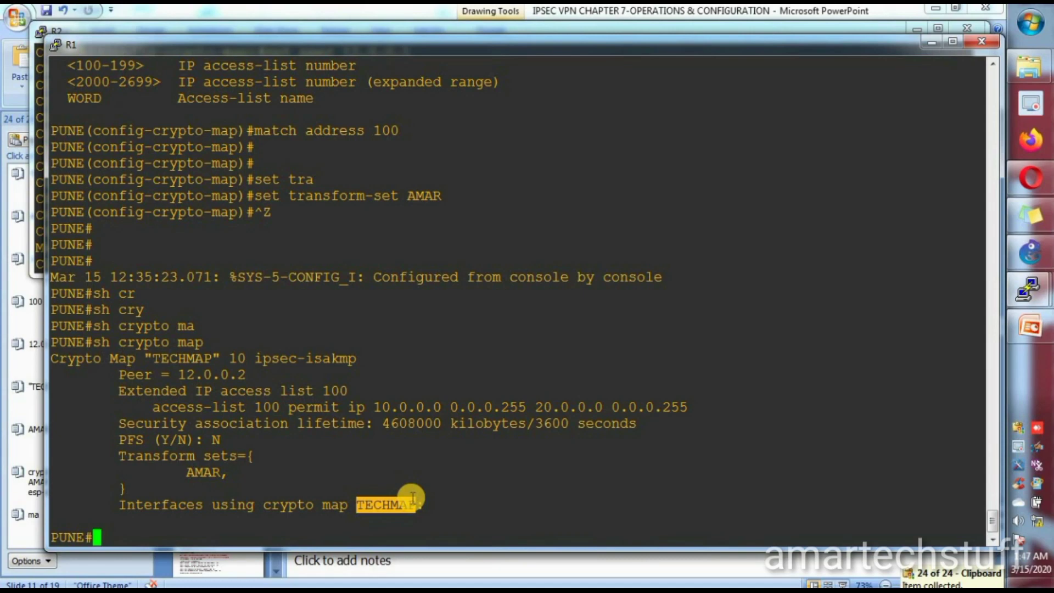
click(393, 13)
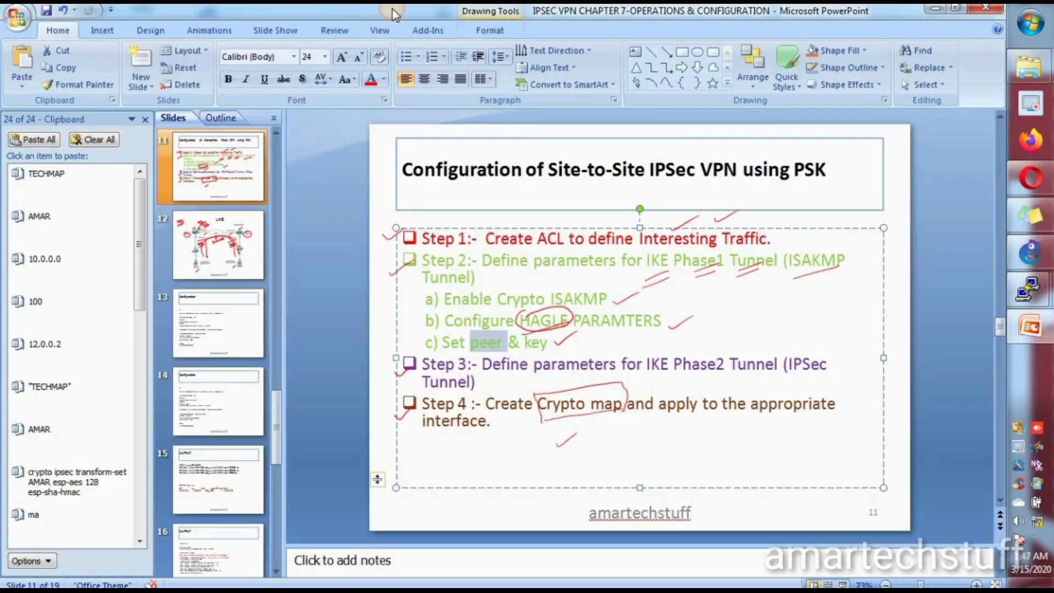
Select slide 12 showing R1 Pune and R2 Chennai across the Public network
click(225, 253)
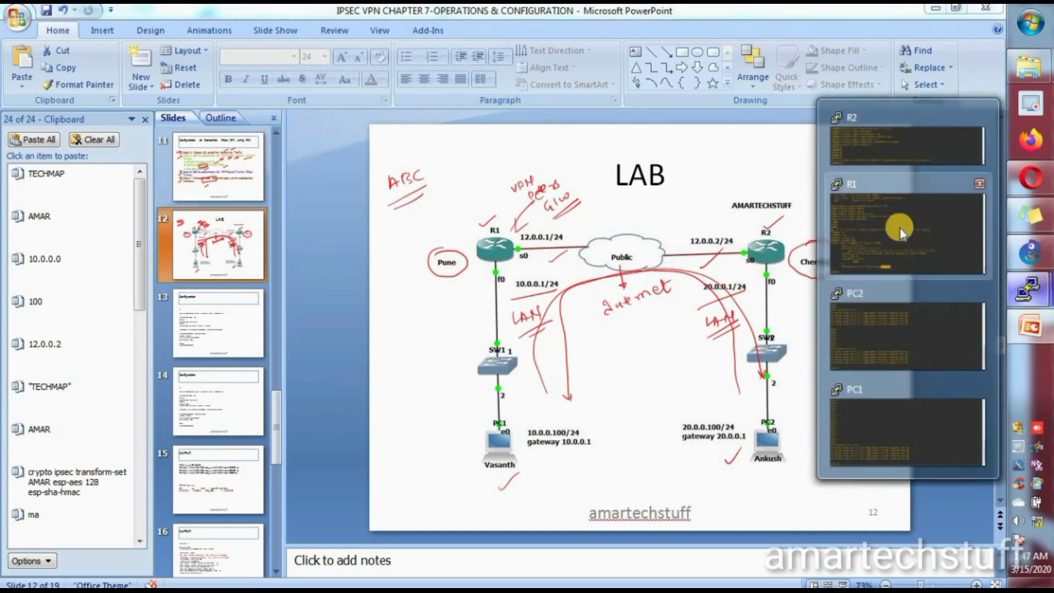
Apply 'crypto map TECHMAP' on PUNE's interface s0 in config mode, then exit with Ctrl+Z
click(900, 220)
key(Return)
key(Return)
key(Return)
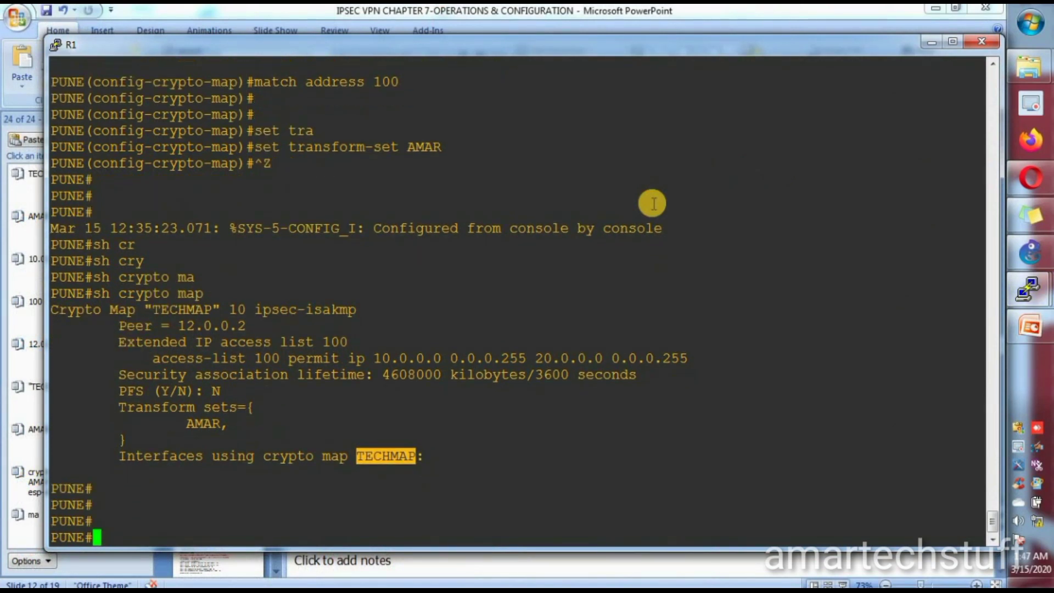
text(CONDFIG)
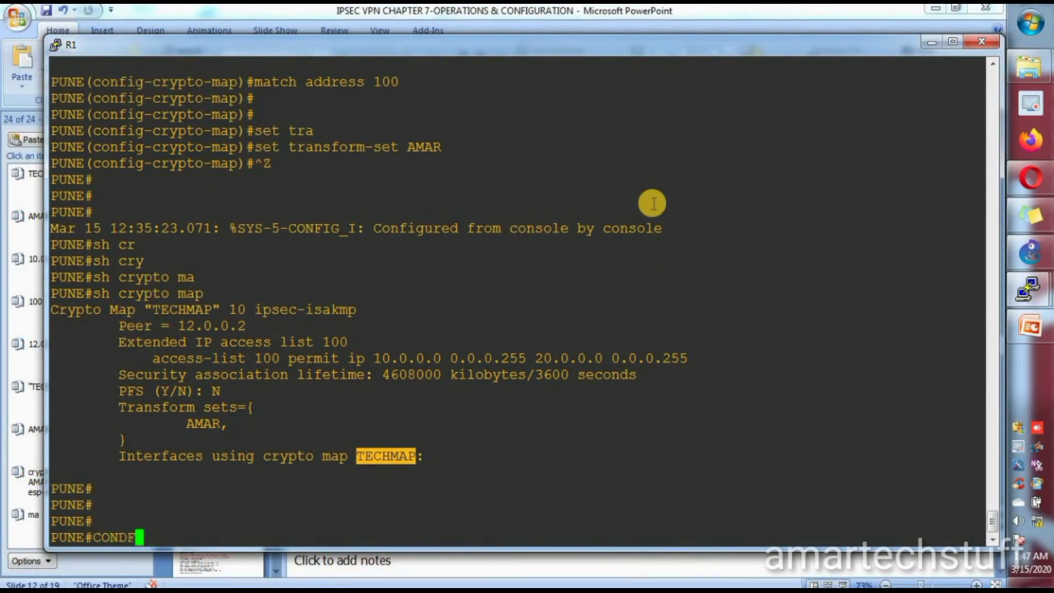
key(BackSpace)
key(BackSpace)
key(BackSpace)
key(BackSpace)
text(nfig)
key(Return)
key(Return)
key(Return)
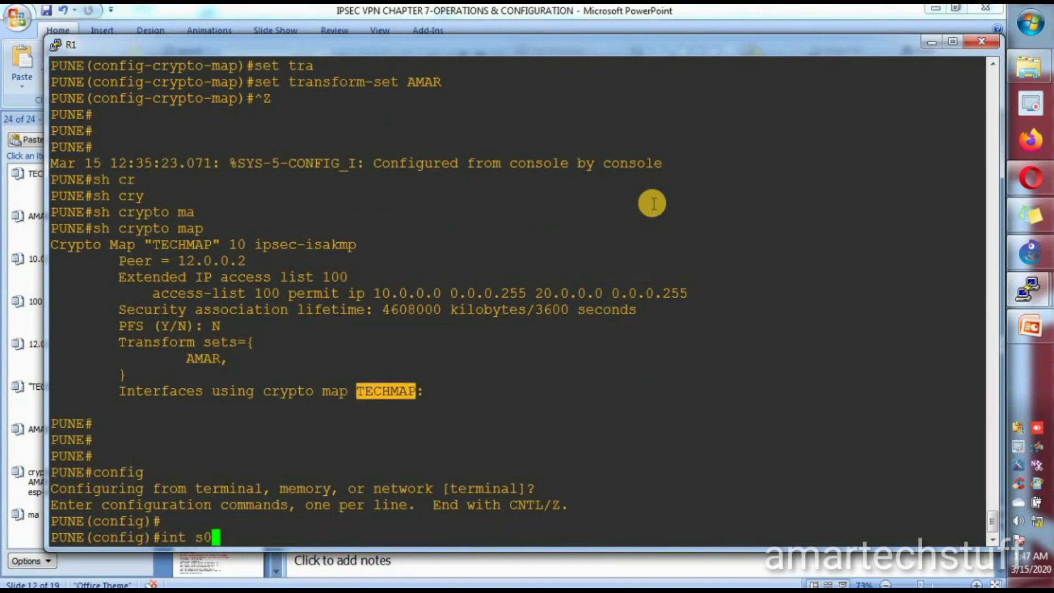
key(Return)
text(cr)
key(Tab)
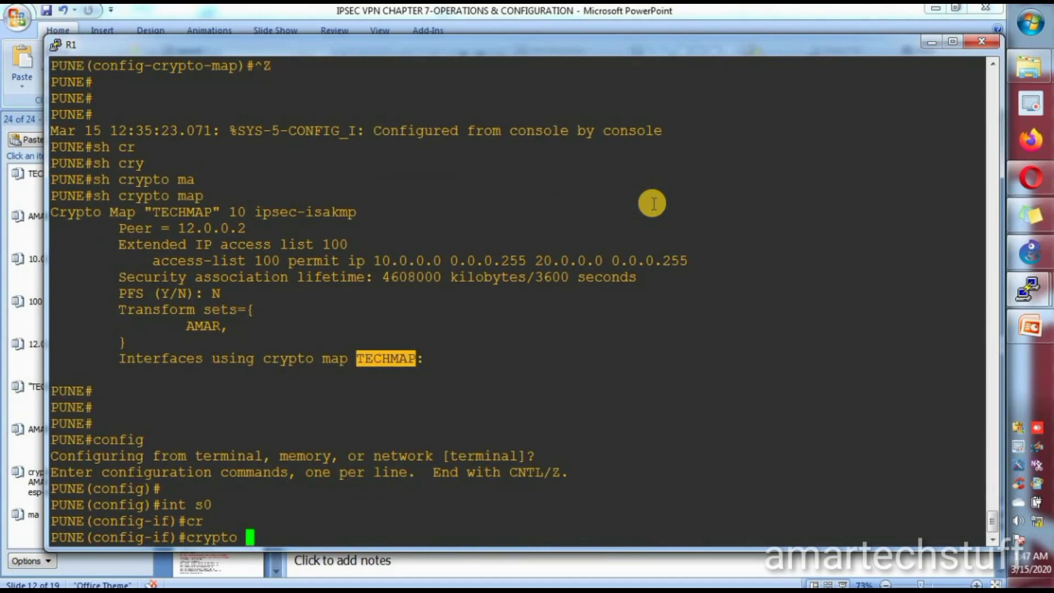
text(ma)
key(Tab)
text(TECH)
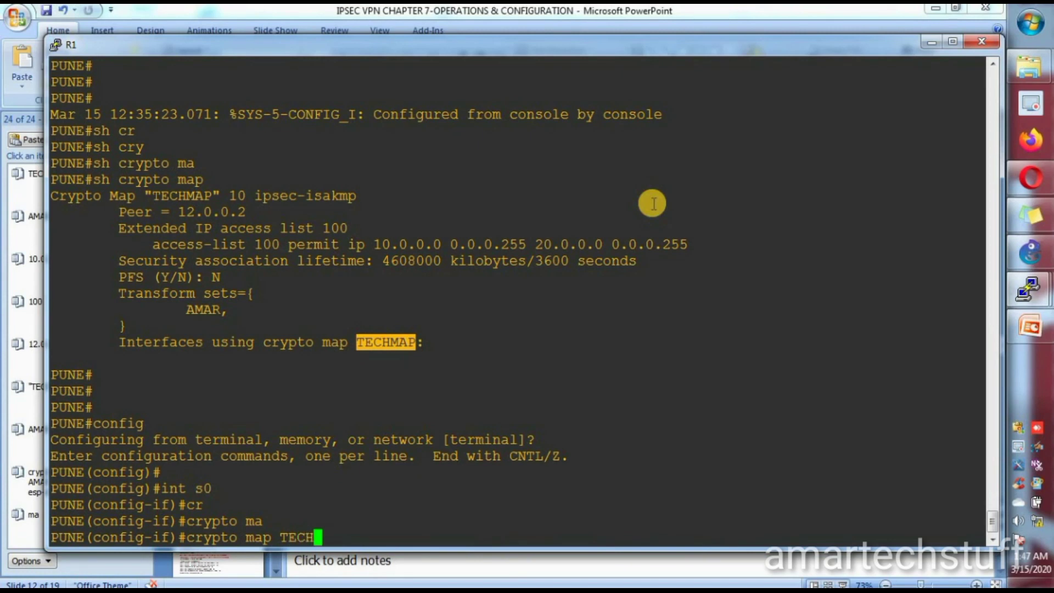
text(S)
key(BackSpace)
text(MAP)
key(Return)
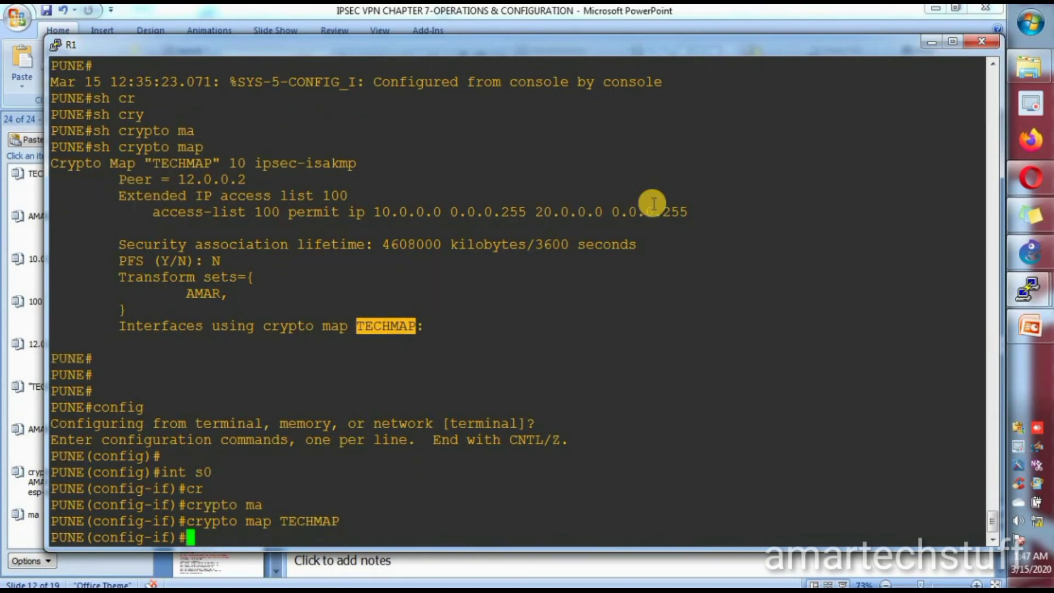
key(ctrl+z)
key(Return)
key(Return)
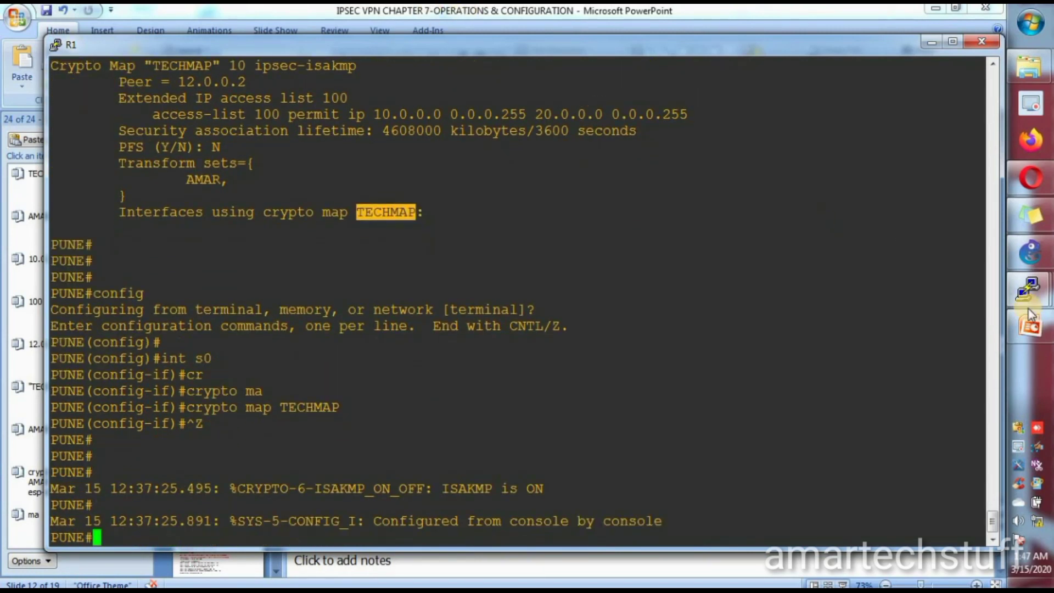
click(1025, 290)
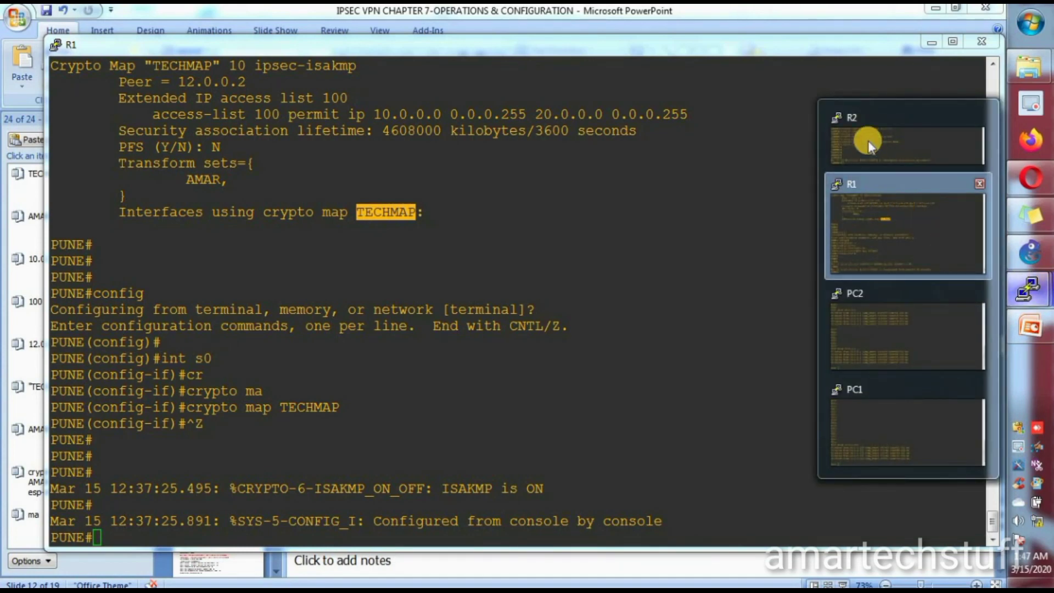
On the CHENNAI console, enter configuration mode and select interface s0
click(868, 140)
key(Return)
key(Return)
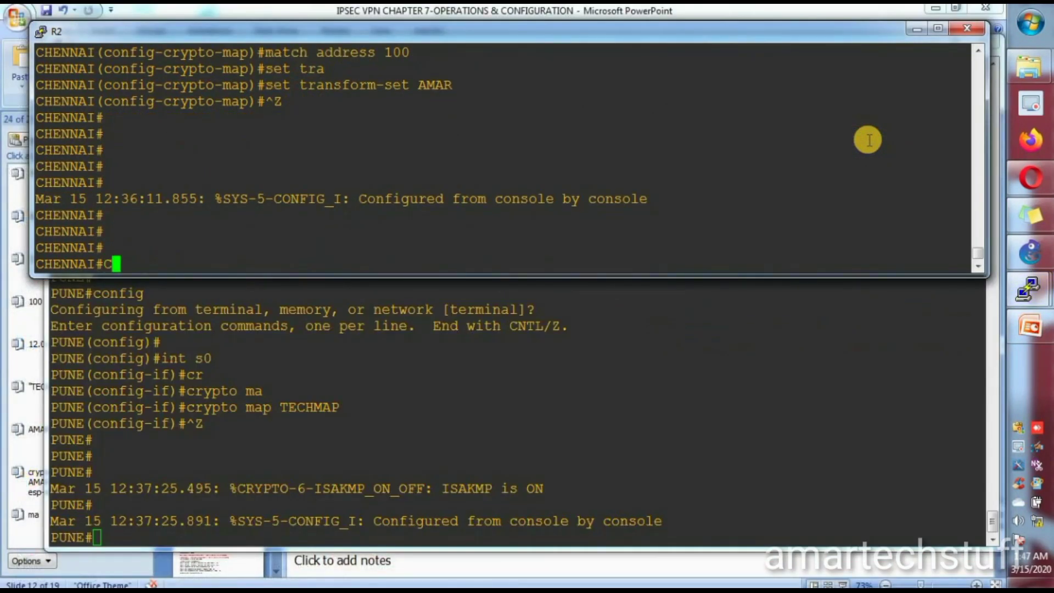
text(CONFIG)
key(Return)
key(Return)
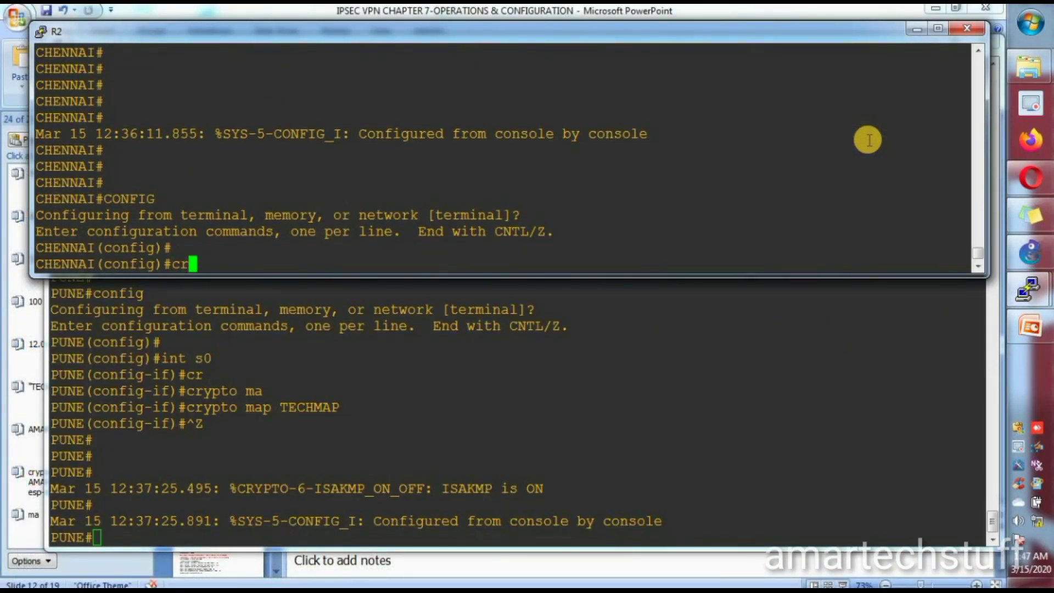
text(int s0)
key(Return)
Apply crypto map TECHMAP to s0, leave configuration mode, and return to the PUNE console
text(cry)
key(Tab)
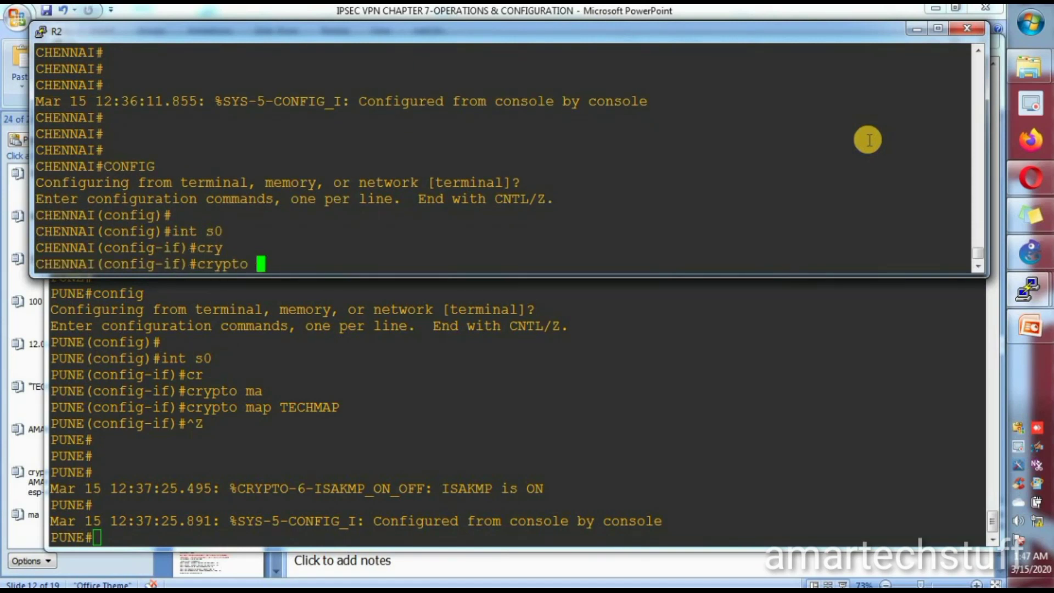
text(ma)
key(Tab)
text(TECH)
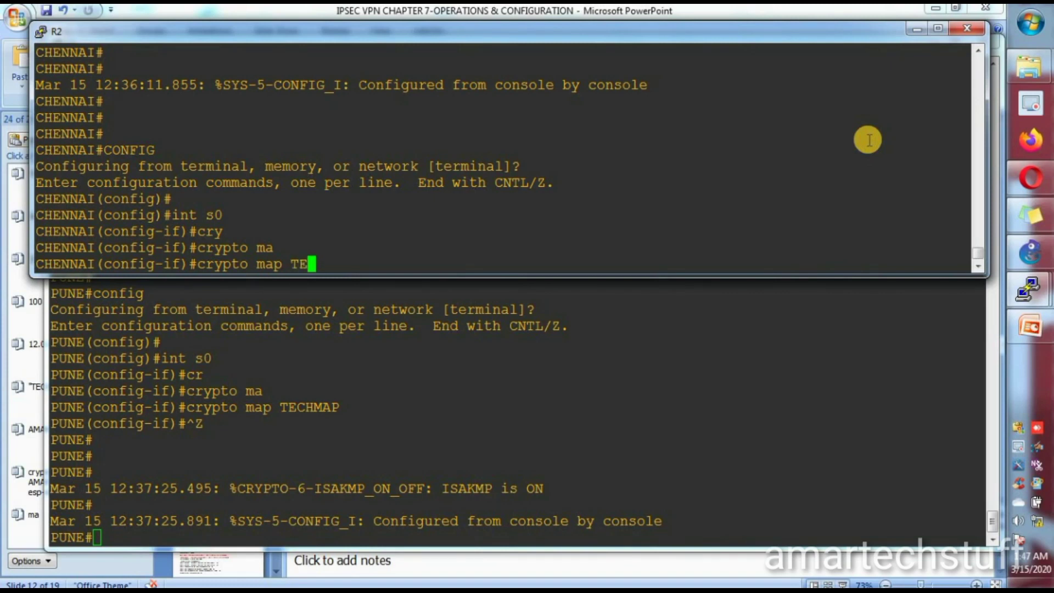
key(Tab)
text(MAP)
key(Return)
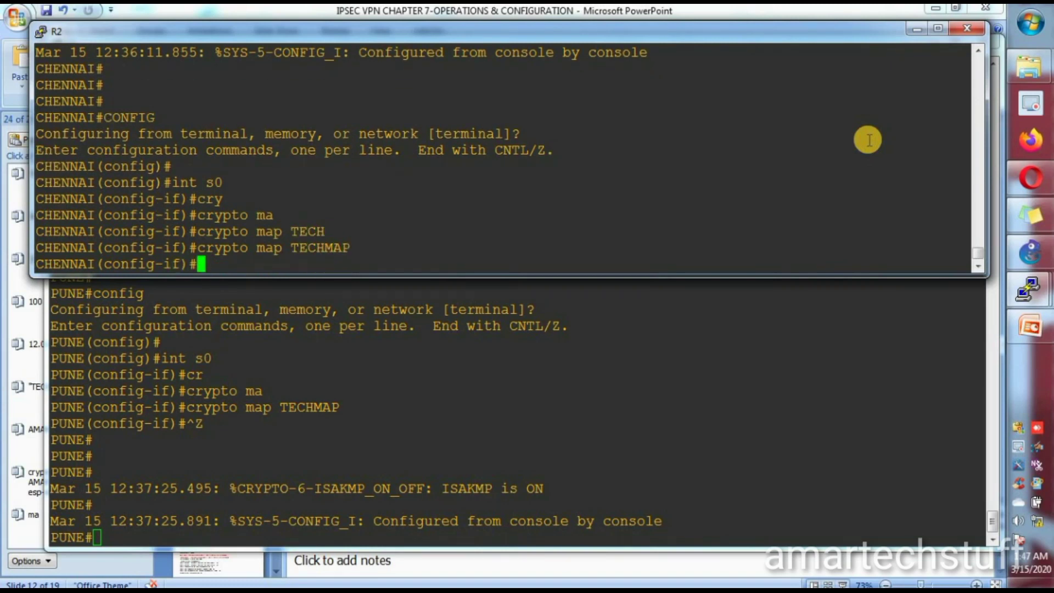
key(ctrl+z)
key(Return)
key(Return)
key(Return)
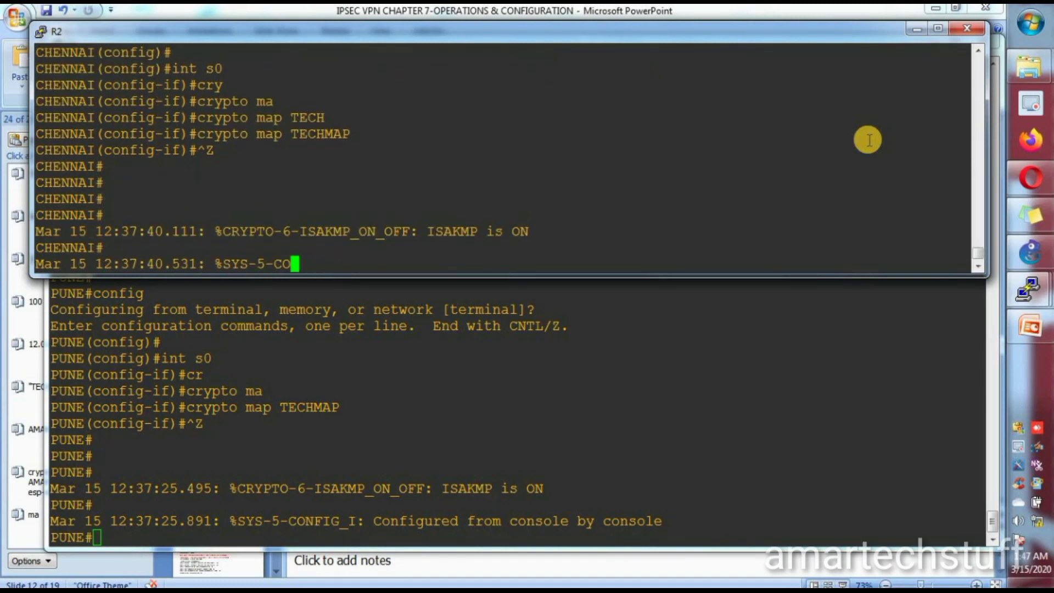
click(607, 385)
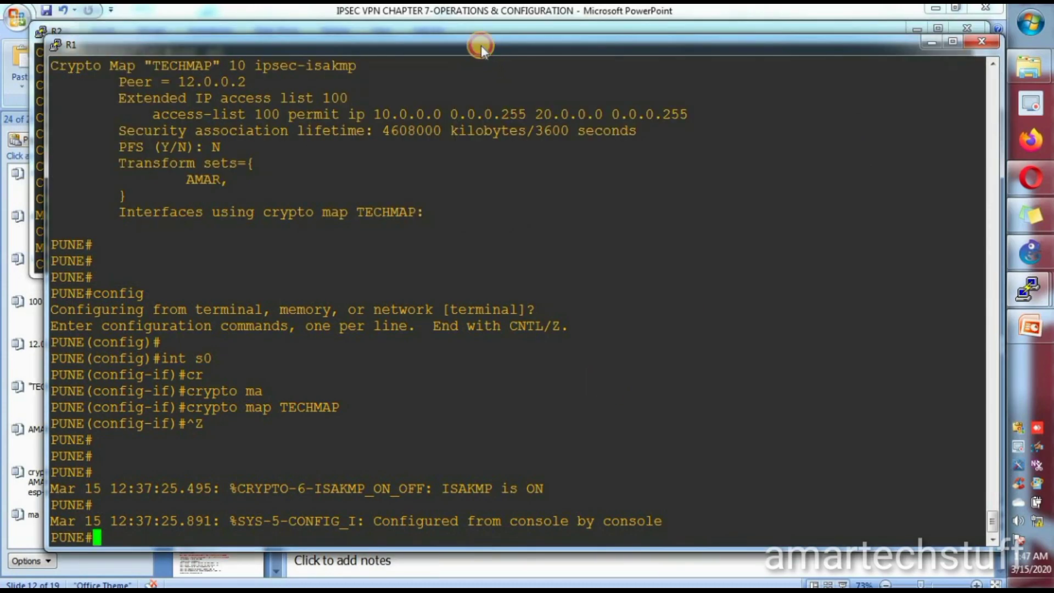
List PUNE's ISAKMP security associations with 'show crypto isakmp sa'
text(sh cry)
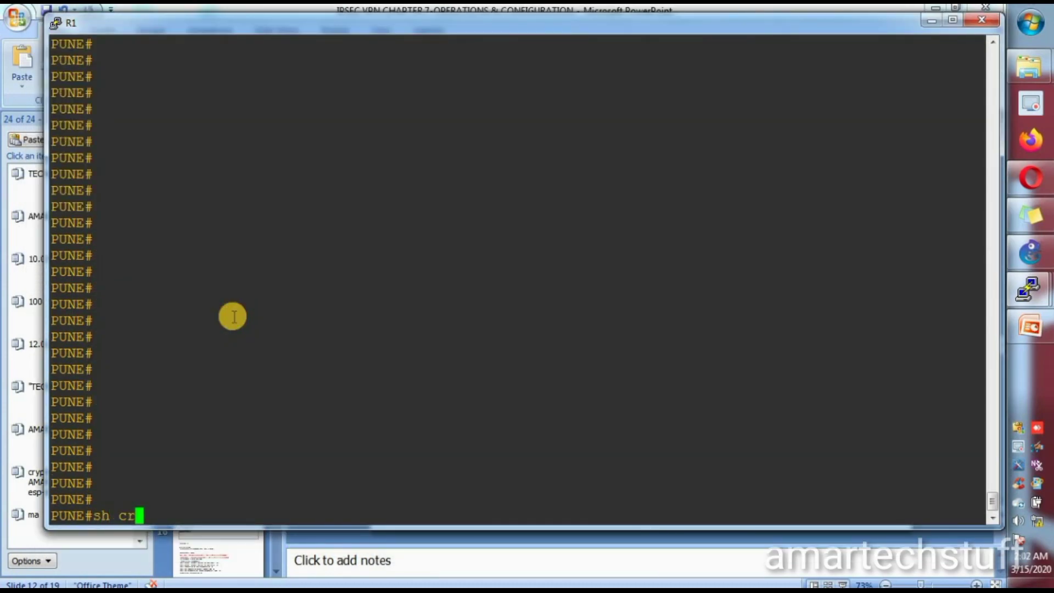
key(Tab)
text(is)
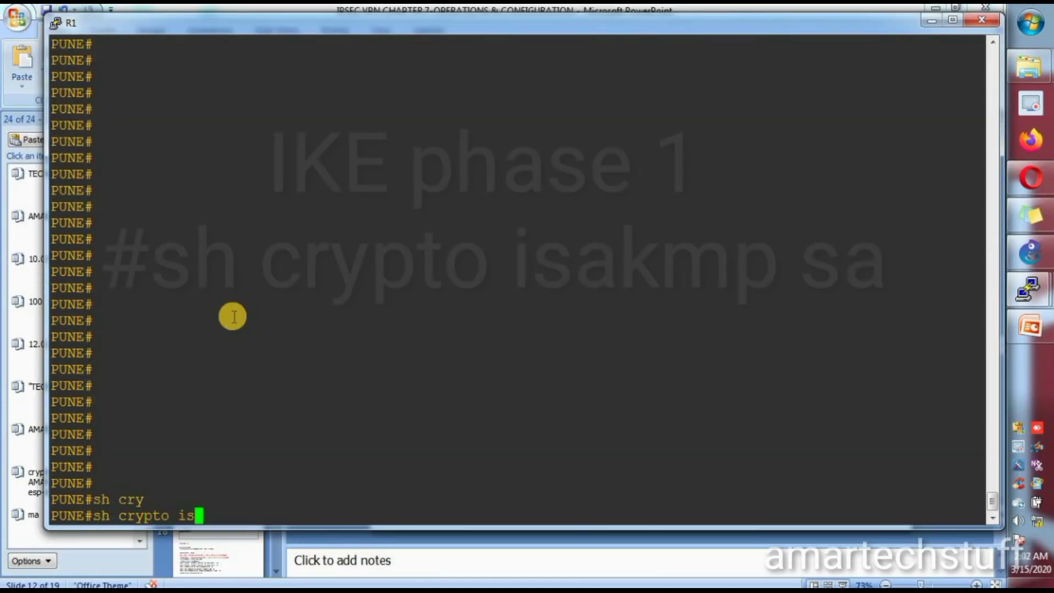
key(Tab)
text(sa)
key(Return)
key(Return)
key(Return)
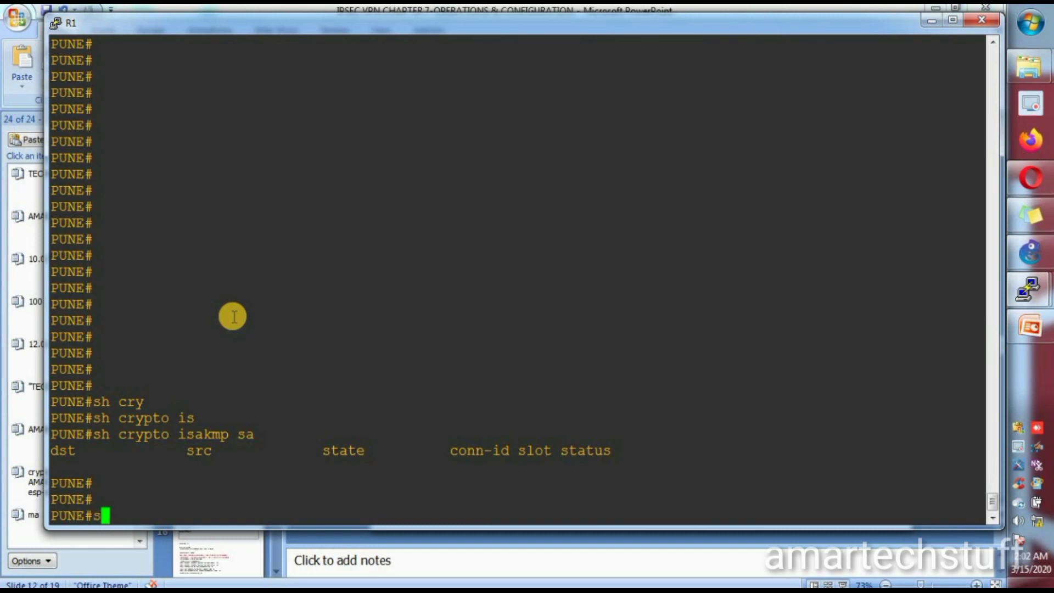
Display PUNE's IPsec SAs and packet counters with 'show crypto ipsec sa'
text(sh cry)
key(Tab)
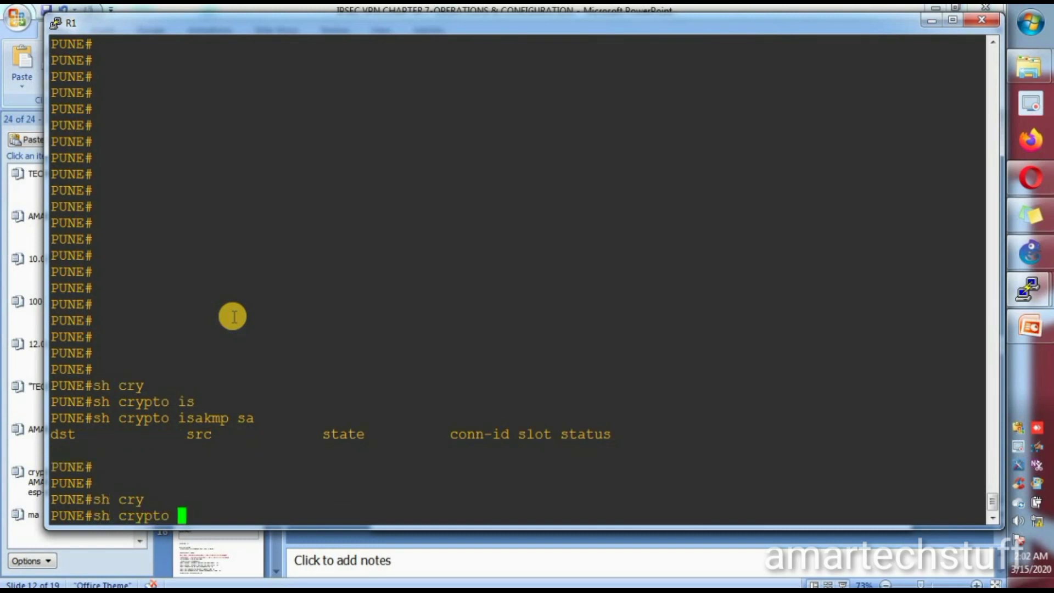
text(ips)
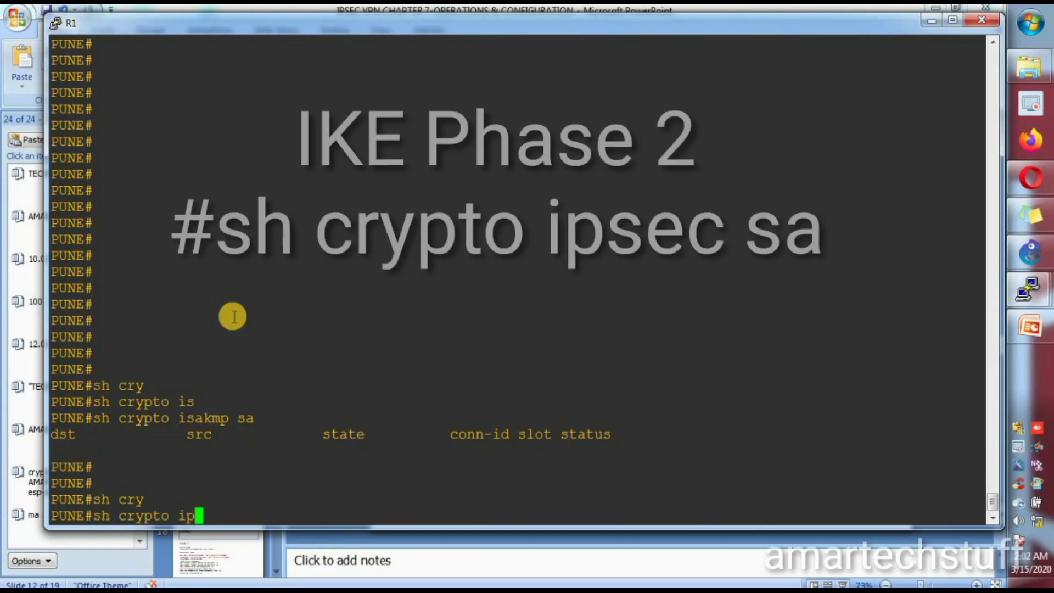
key(Tab)
text(qa)
key(Return)
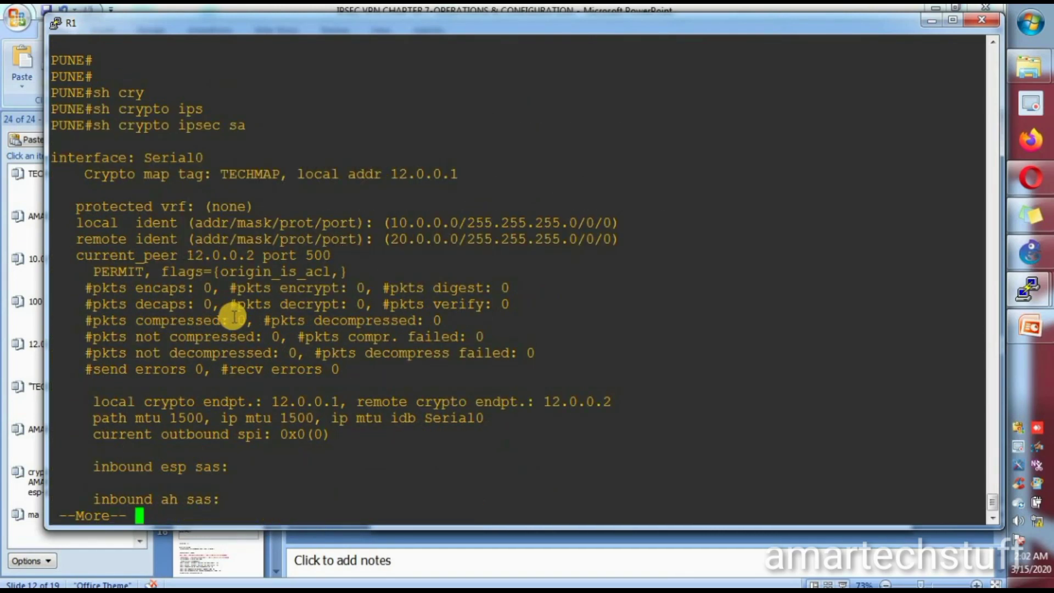
Highlight the encaps, decaps, encrypt, digest, verify, compression and send-error counters, all at 0
drag(97, 287, 453, 343)
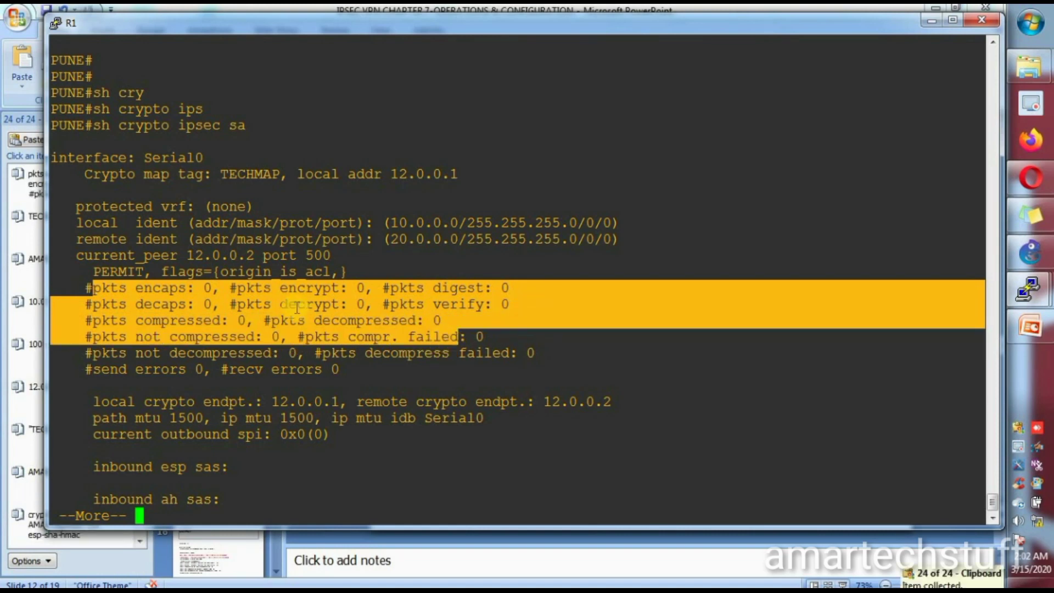
click(166, 286)
double_click(165, 286)
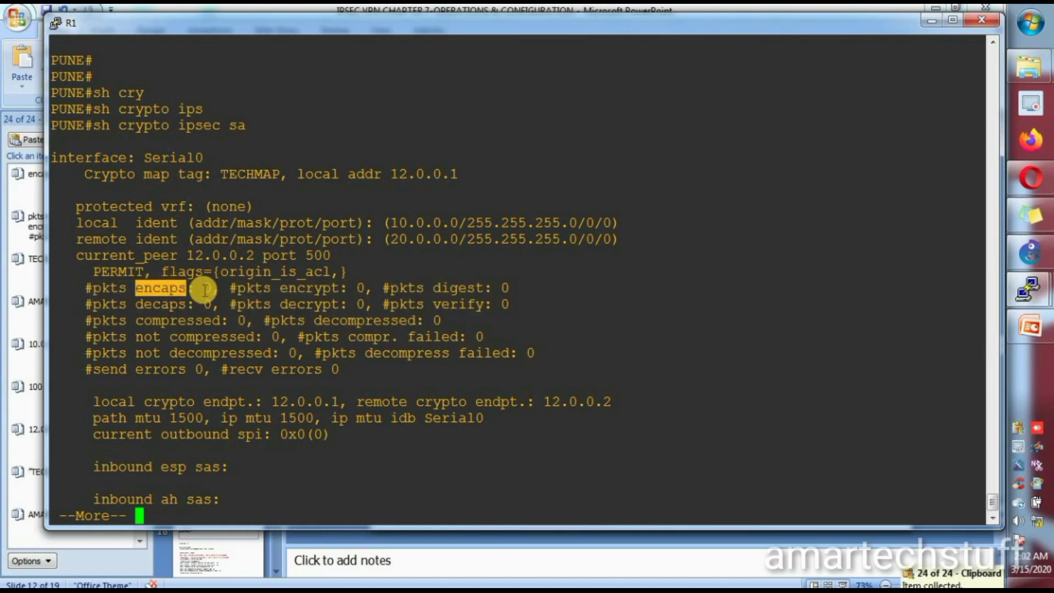
double_click(206, 288)
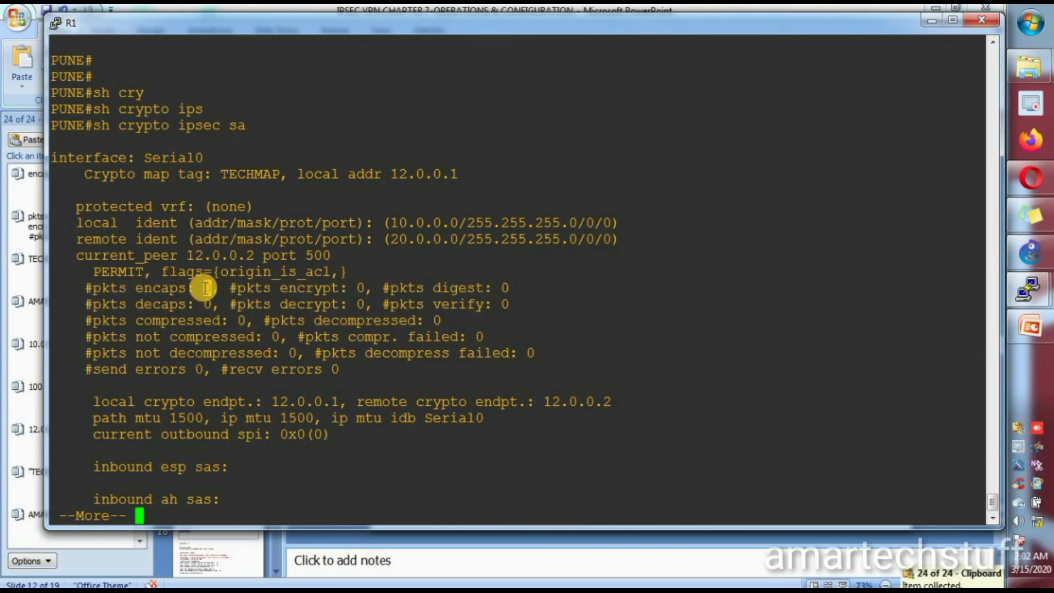
double_click(182, 302)
double_click(360, 288)
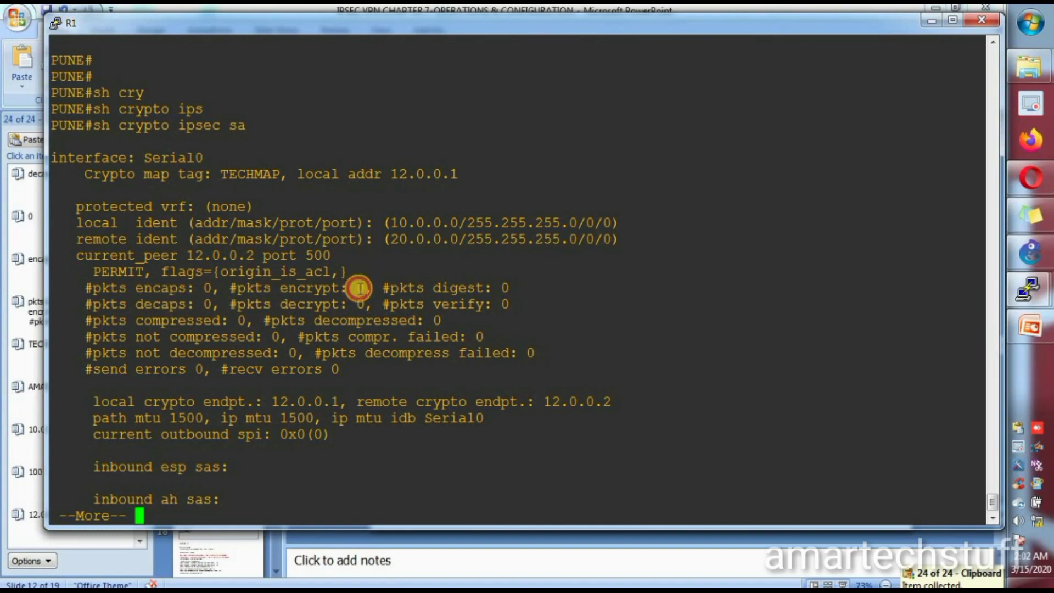
double_click(452, 285)
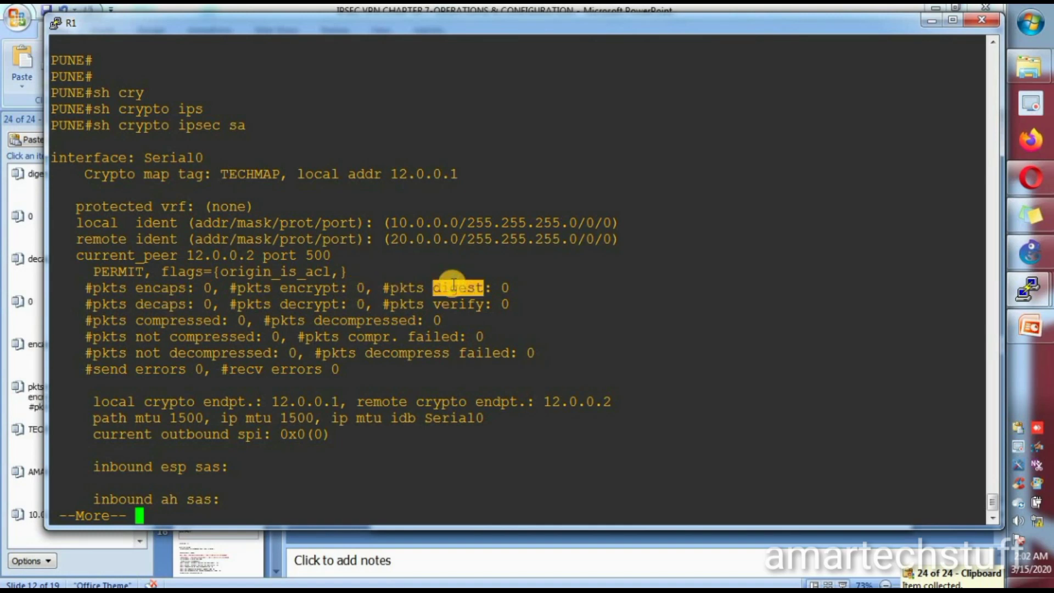
double_click(459, 304)
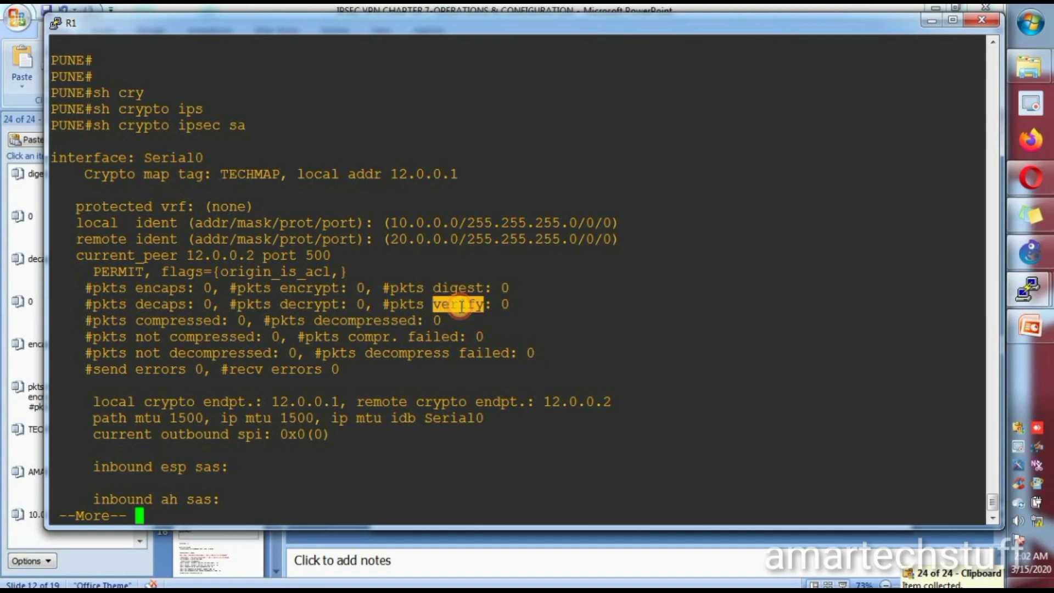
drag(190, 323, 467, 347)
click(419, 298)
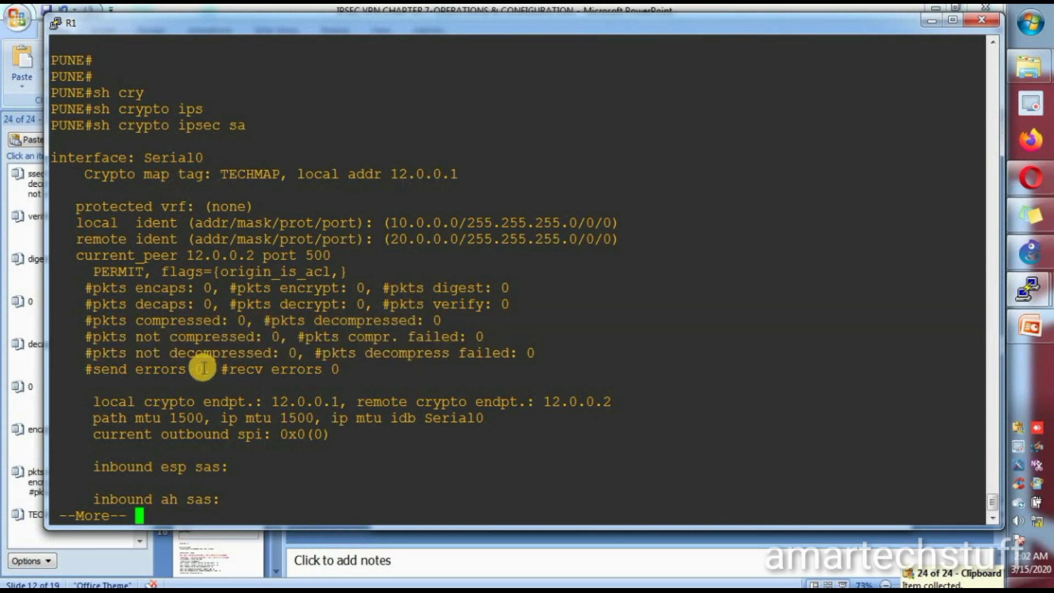
double_click(203, 369)
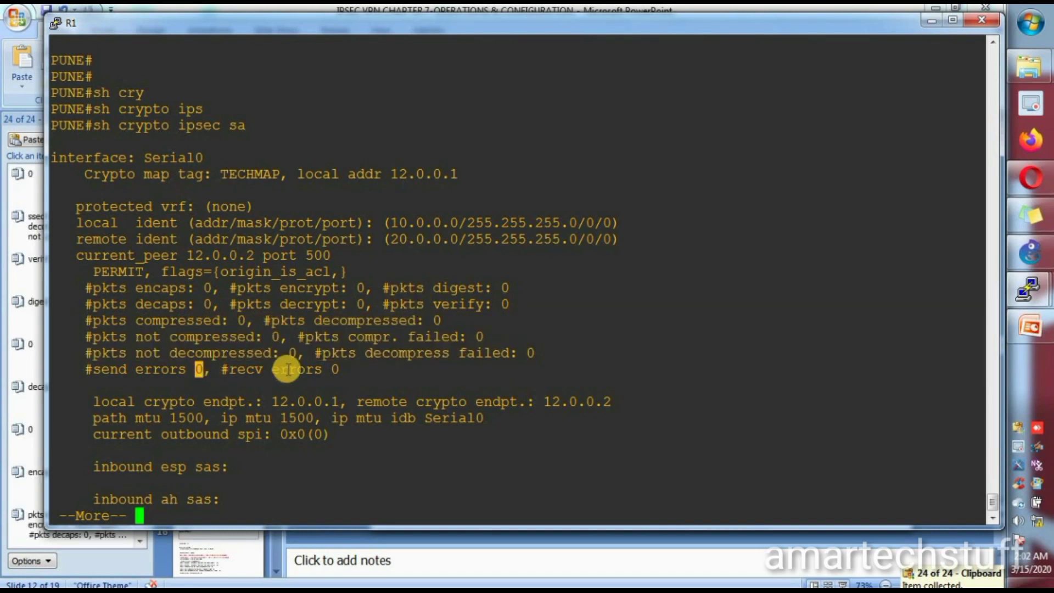
click(318, 363)
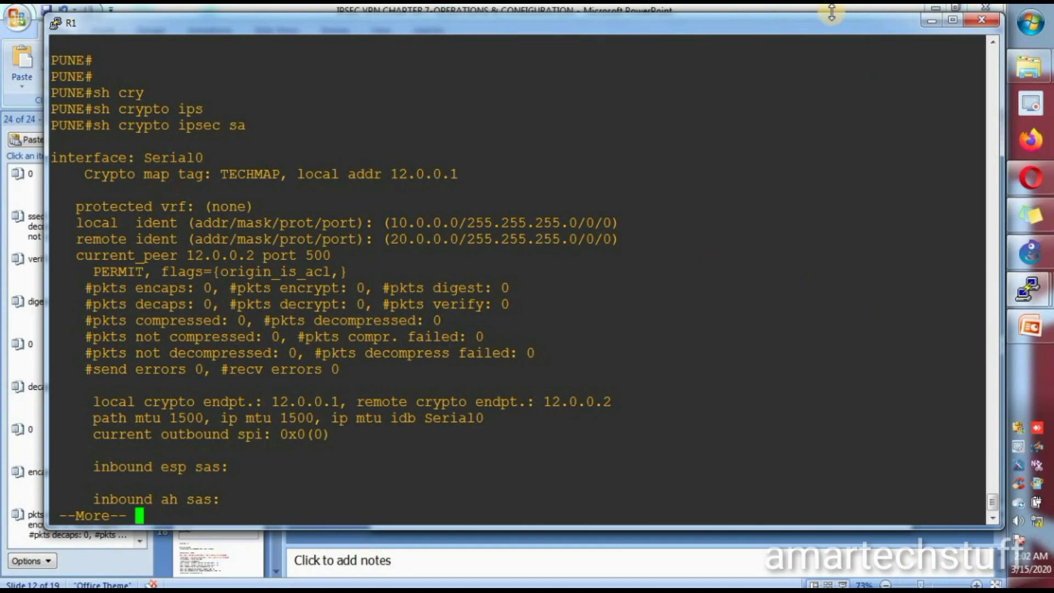
Page through the remainder of PUNE's IPsec SA output
key(space)
key(Return)
key(Return)
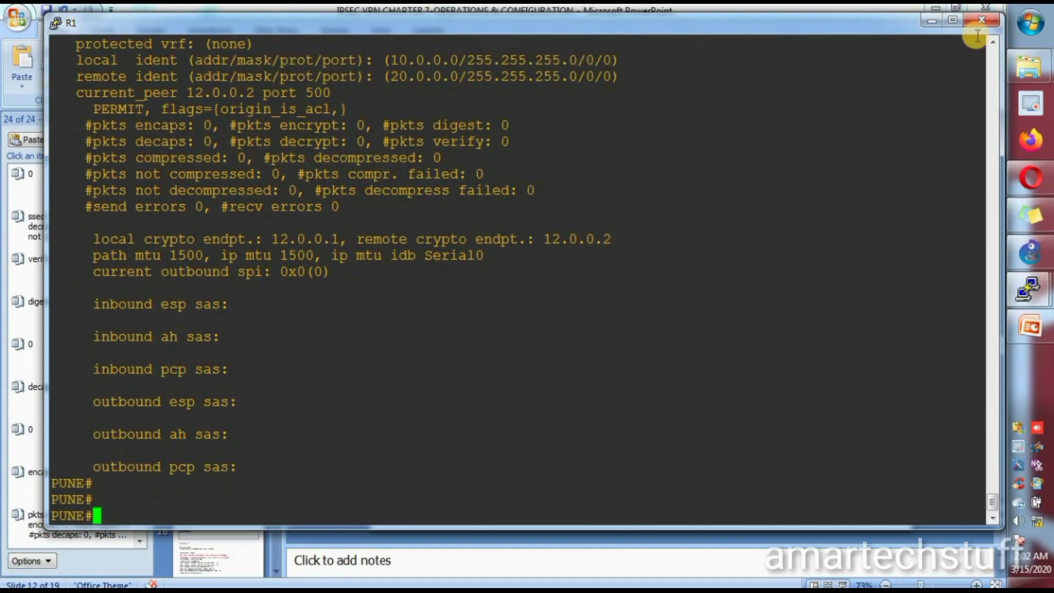
click(1029, 290)
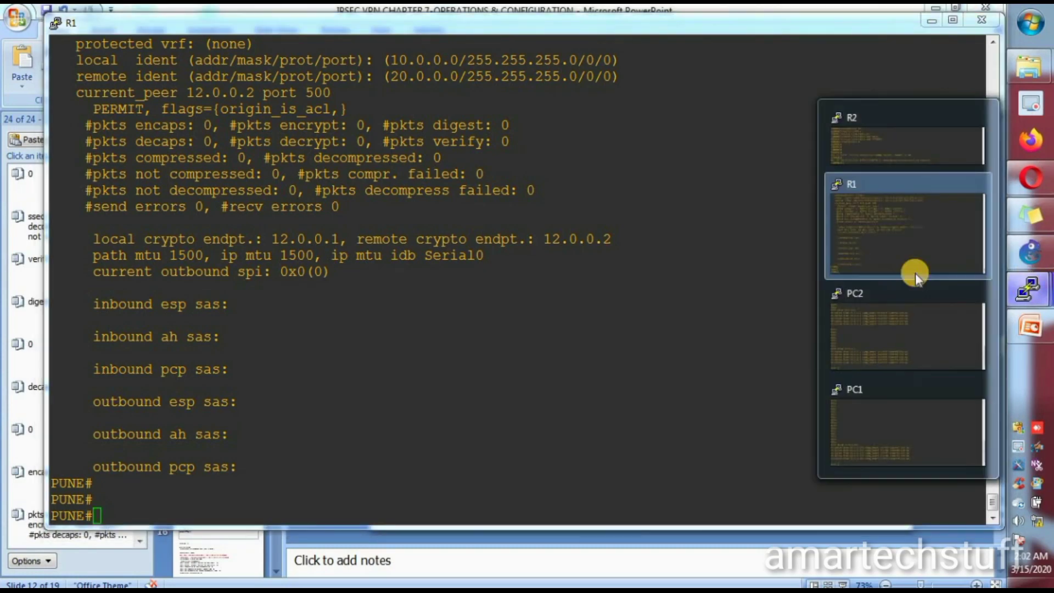
On CHENNAI, run 'show crypto isakmp sa', which returns an empty ISAKMP SA table
click(877, 145)
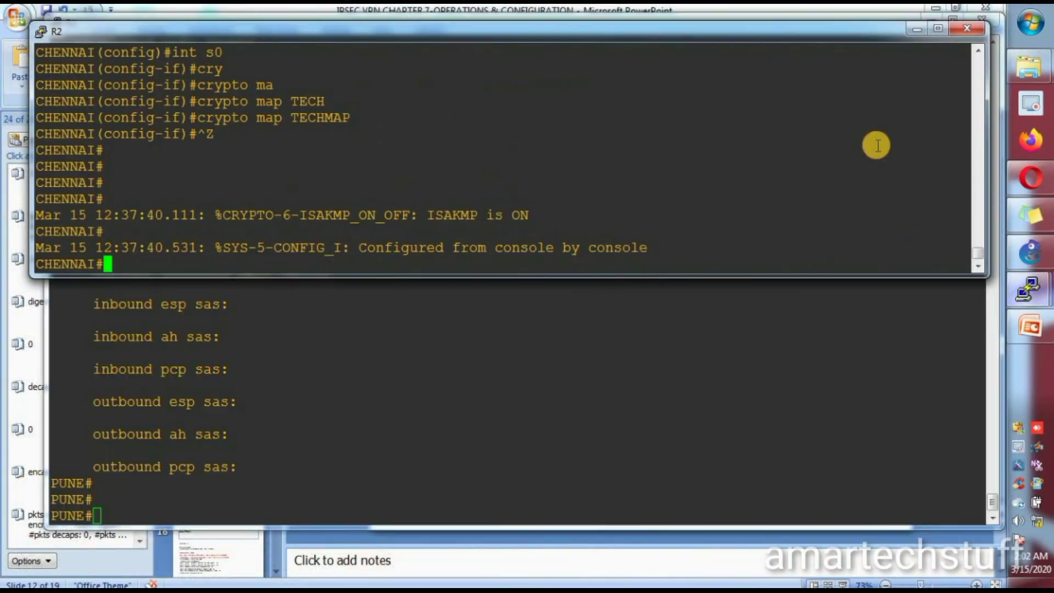
key(Return)
key(Return)
key(Return)
text(sh cry)
key(Tab)
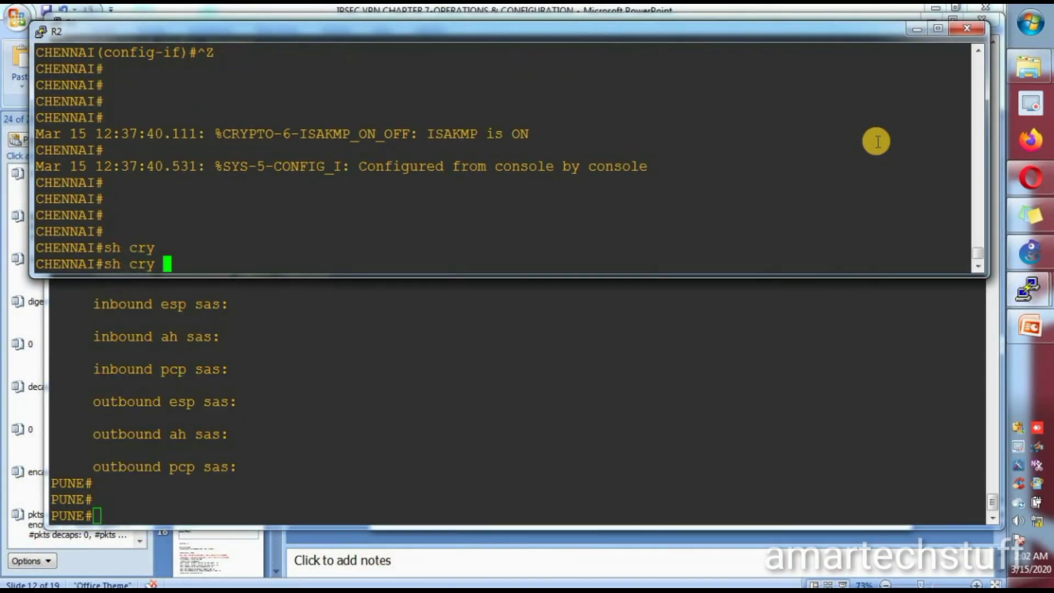
text(is)
key(Tab)
text(sa)
key(Return)
key(Return)
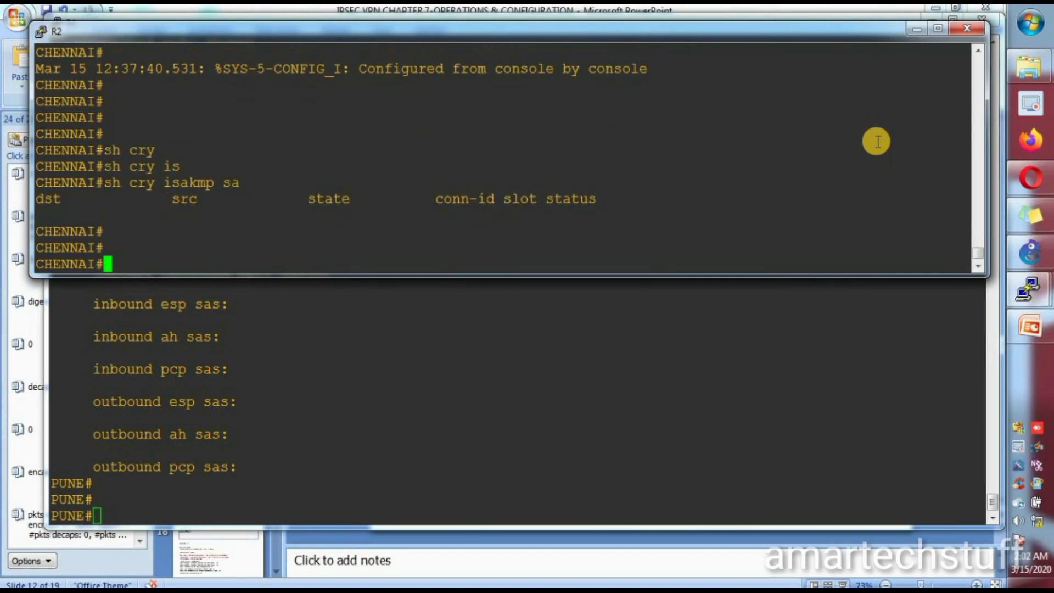
Run 'show crypto ipsec sa' on CHENNAI and page through its zero packet counters toward 12.0.0.1
key(Up)
key(Down)
text(CONFIG)
key(BackSpace)
key(BackSpace)
key(BackSpace)
key(BackSpace)
key(BackSpace)
key(BackSpace)
text(sh crypto ipsec transform-set)
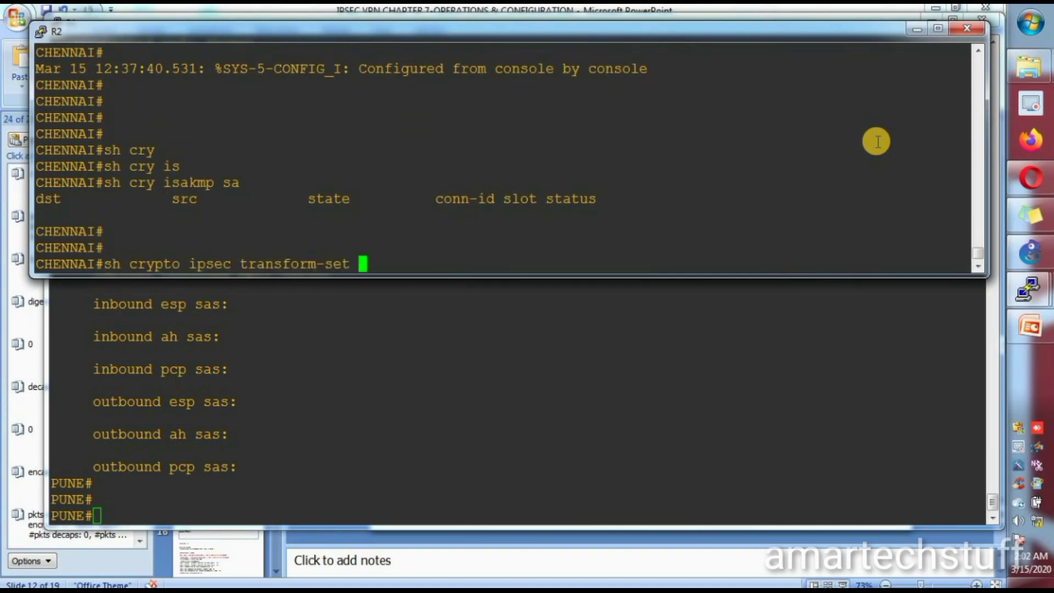
key(BackSpace)
key(BackSpace)
key(BackSpace)
key(BackSpace)
key(BackSpace)
key(BackSpace)
key(BackSpace)
key(BackSpace)
key(BackSpace)
key(BackSpace)
key(BackSpace)
key(BackSpace)
key(BackSpace)
key(BackSpace)
key(BackSpace)
key(BackSpace)
key(BackSpace)
key(BackSpace)
key(BackSpace)
key(BackSpace)
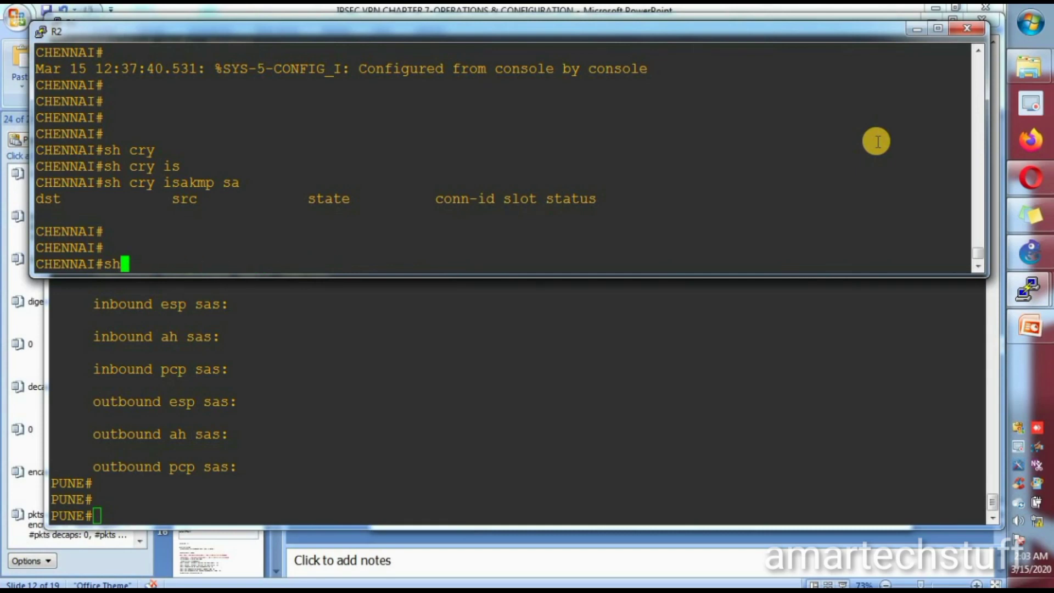
text(sh cry)
key(Tab)
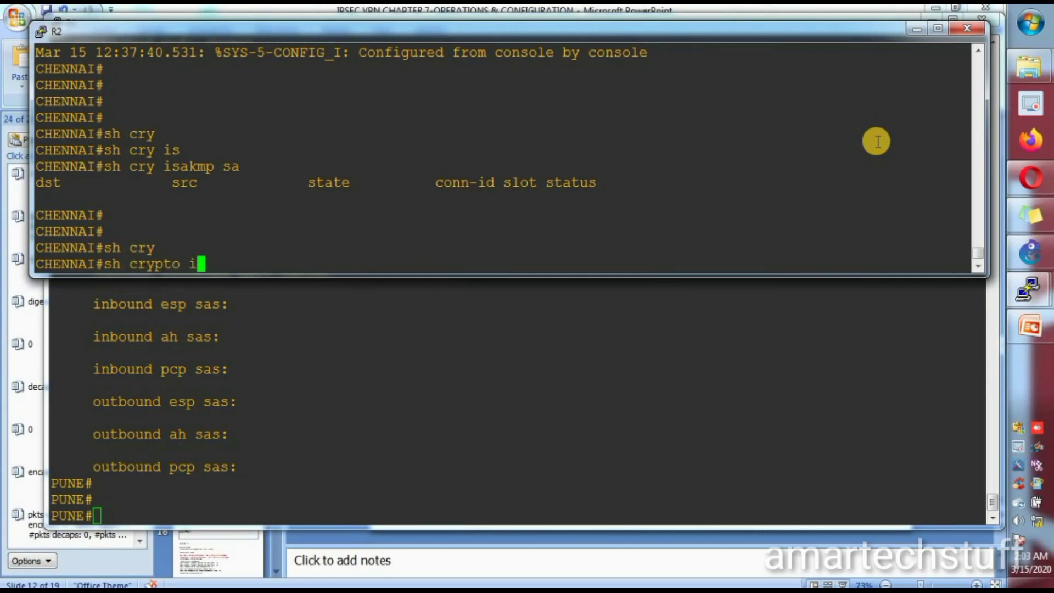
text(ips)
key(Tab)
text(sa)
key(Return)
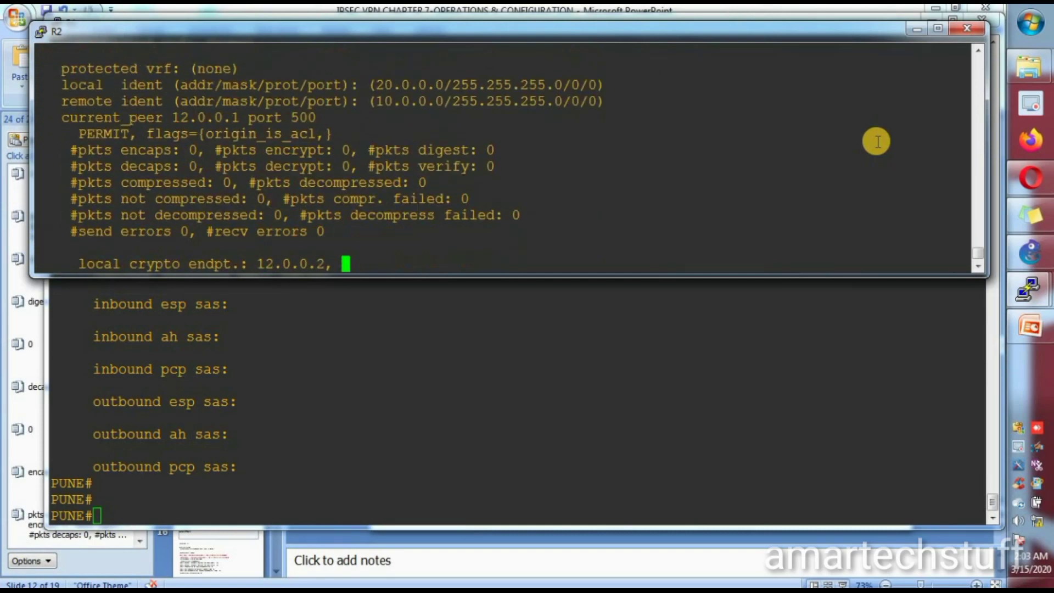
key(space)
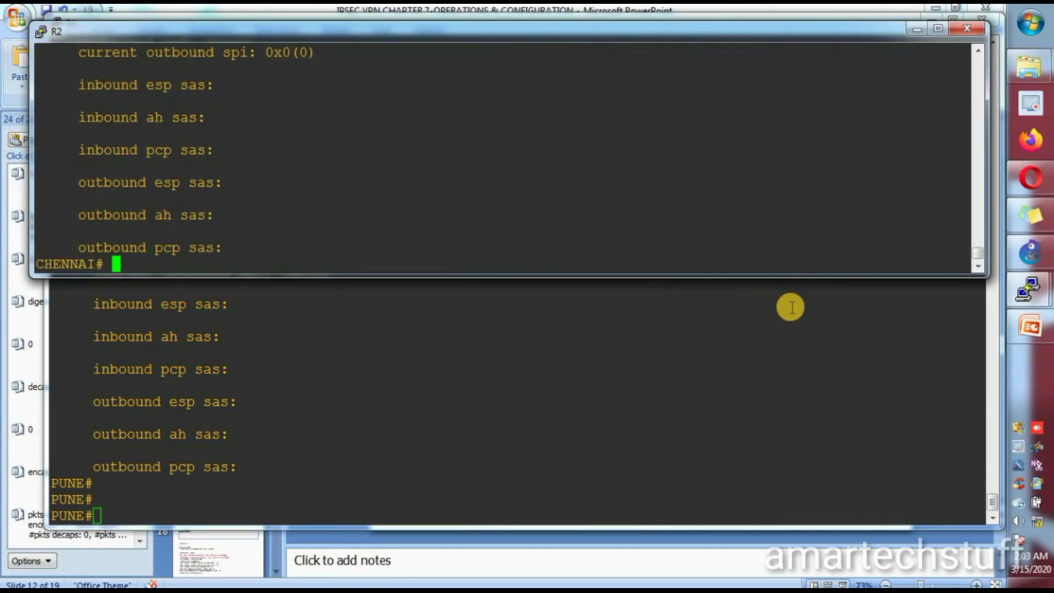
click(1026, 289)
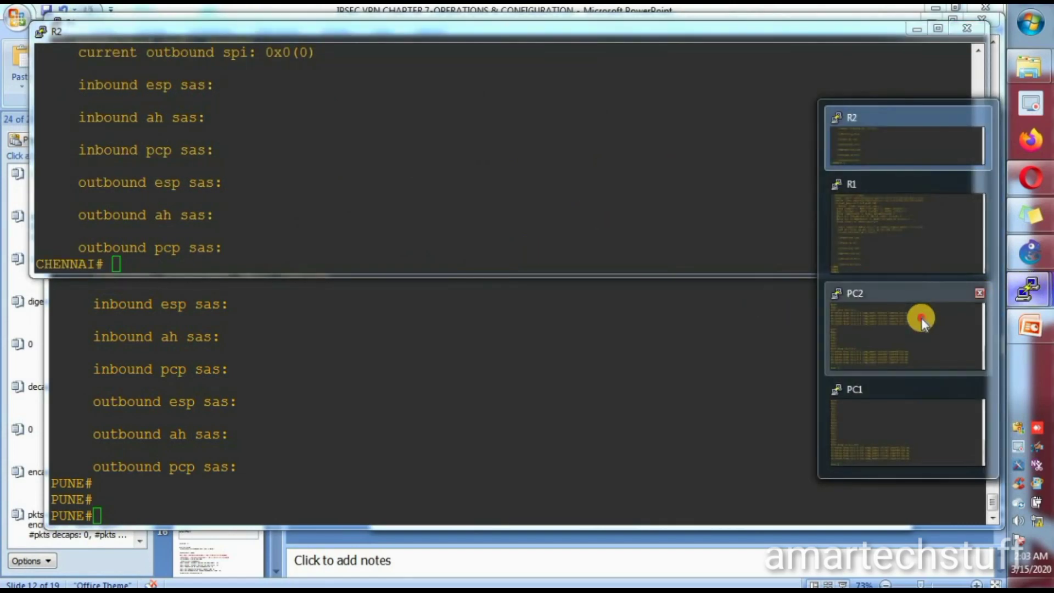
Bring up PC2's console and recall its previous ping to 10.0.0.1
click(923, 318)
key(Return)
key(Return)
key(Up)
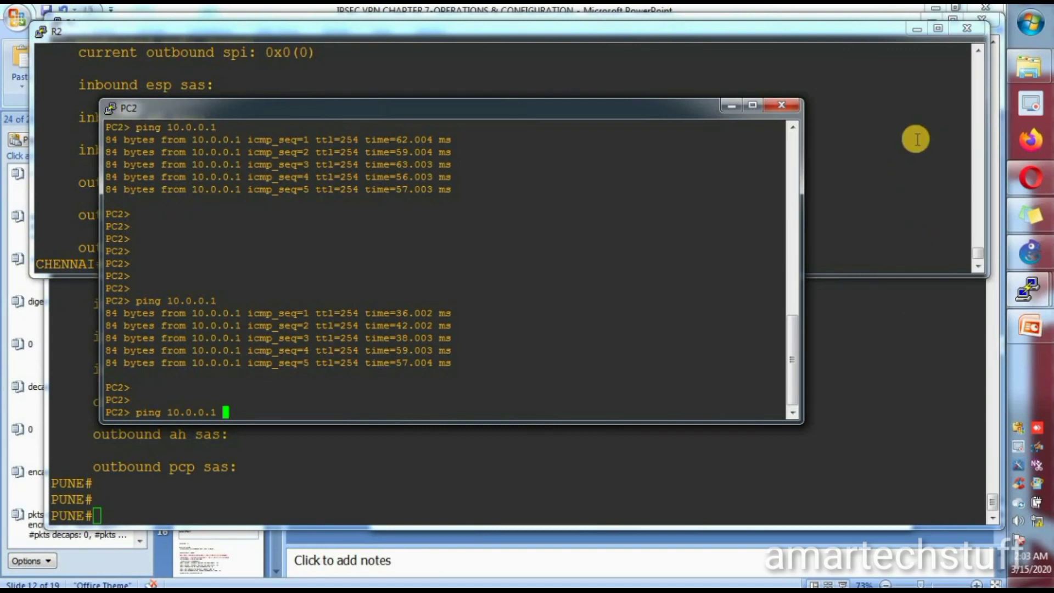
click(916, 142)
click(1031, 291)
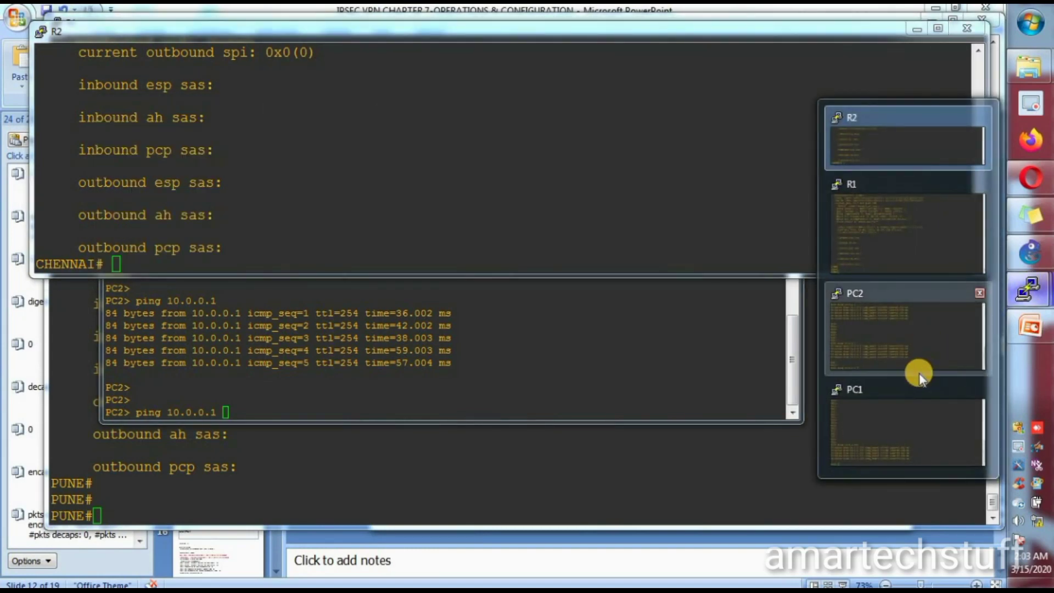
On PC1, start a continuous ping to 20.0.0.100 and return to the PUNE console
click(906, 407)
key(Return)
key(Return)
key(Return)
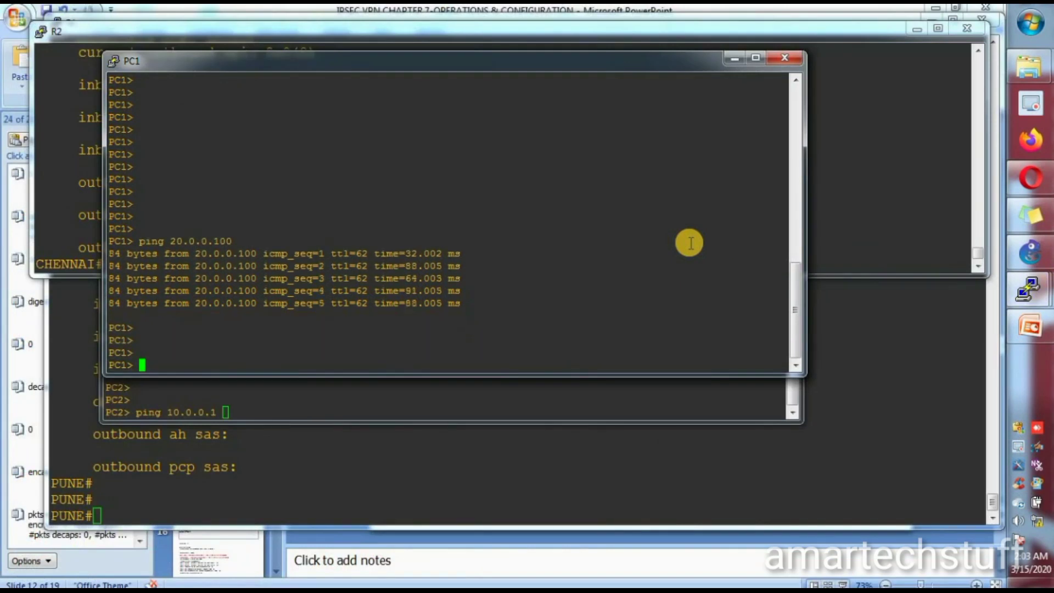
key(Up)
key(Return)
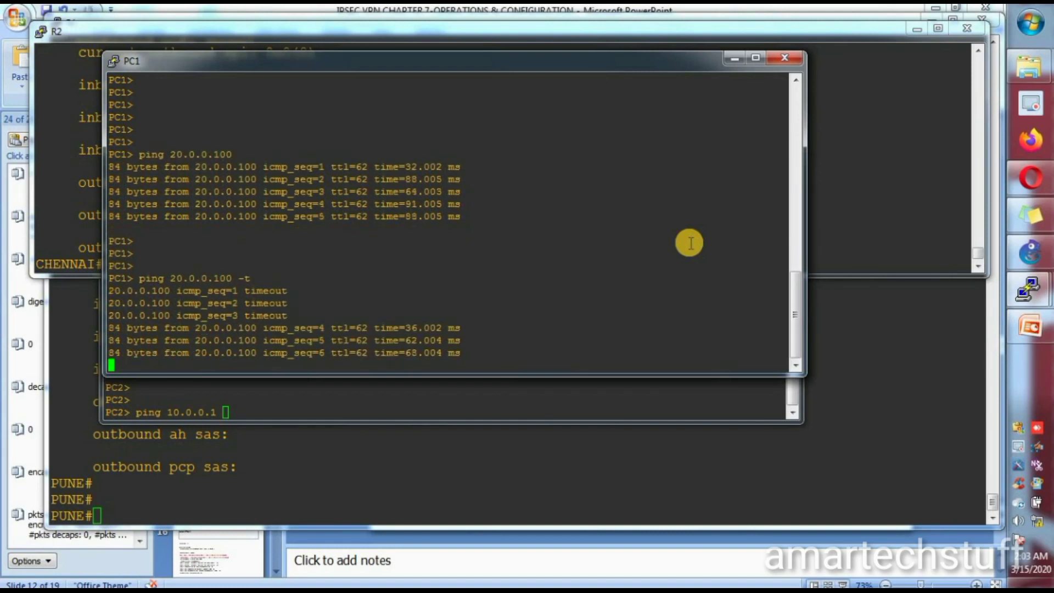
click(840, 134)
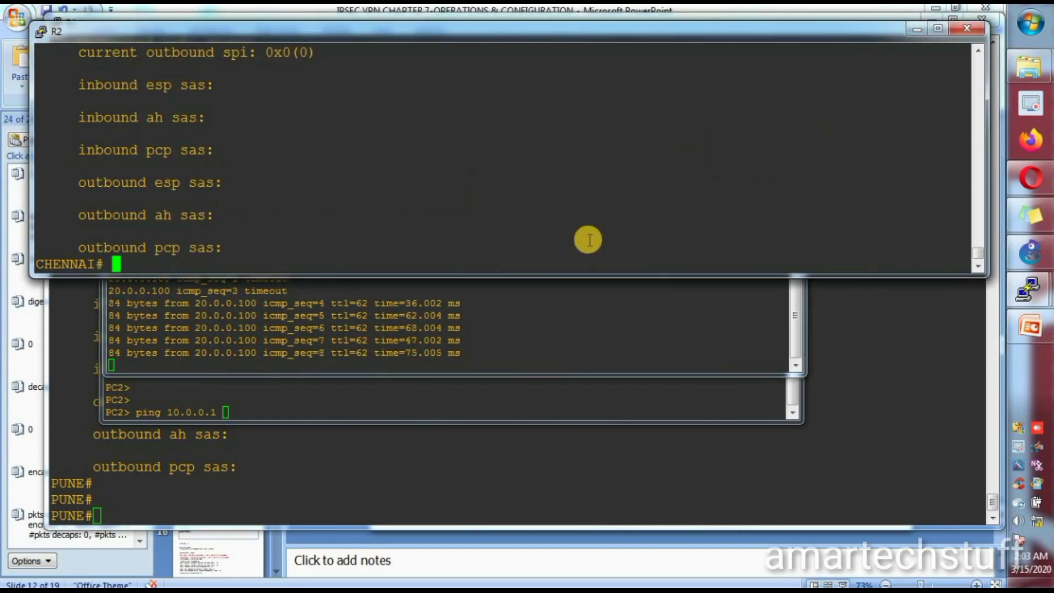
click(350, 441)
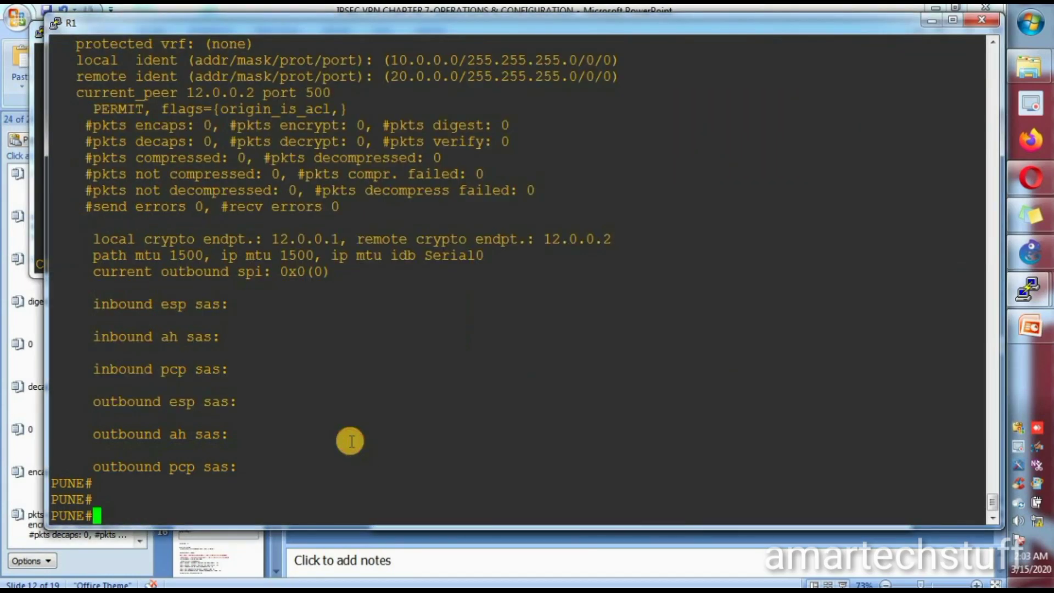
Run 'sh crypto isakmp sa' on PUNE to check the ISAKMP SA
key(Return)
key(Return)
key(Return)
key(Return)
key(Return)
key(Return)
key(Return)
key(Return)
key(Return)
key(Return)
key(Return)
key(Return)
key(Return)
key(Return)
key(Return)
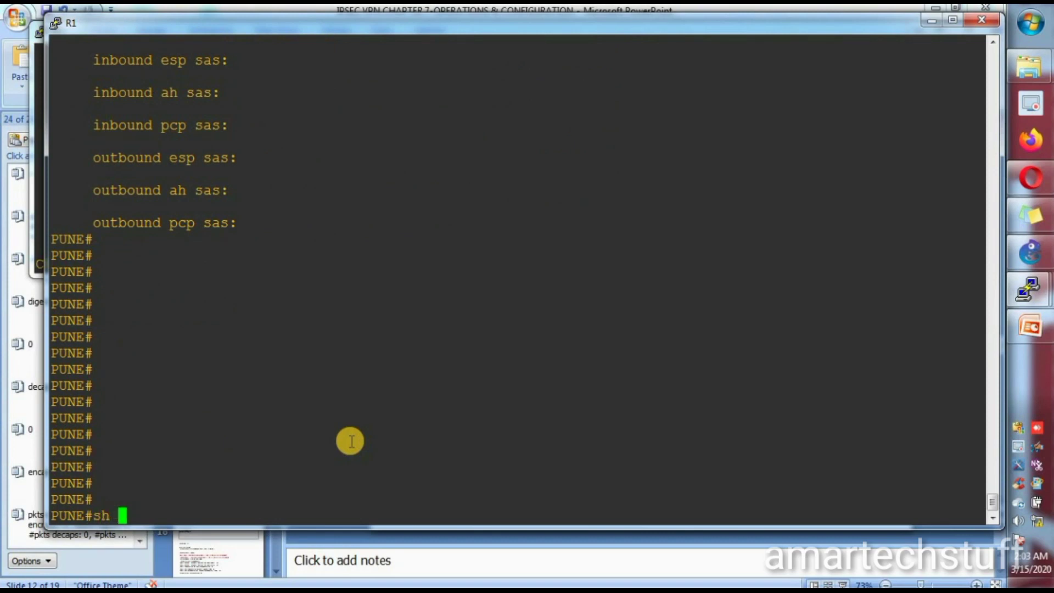
text(sh cru)
key(Tab)
key(BackSpace)
text(y)
key(Tab)
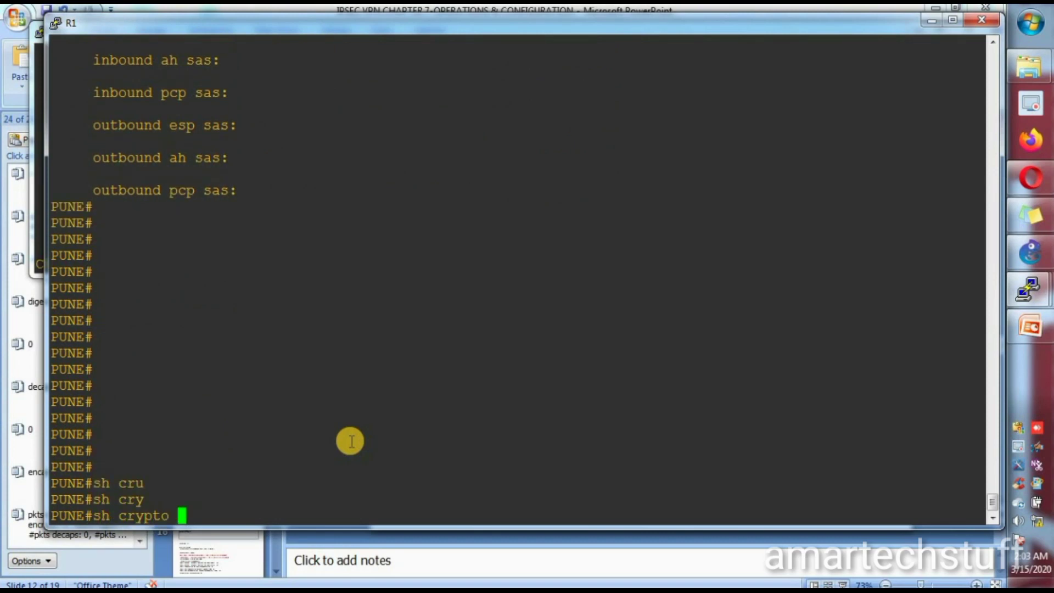
text(is)
key(Tab)
text(sa)
key(Return)
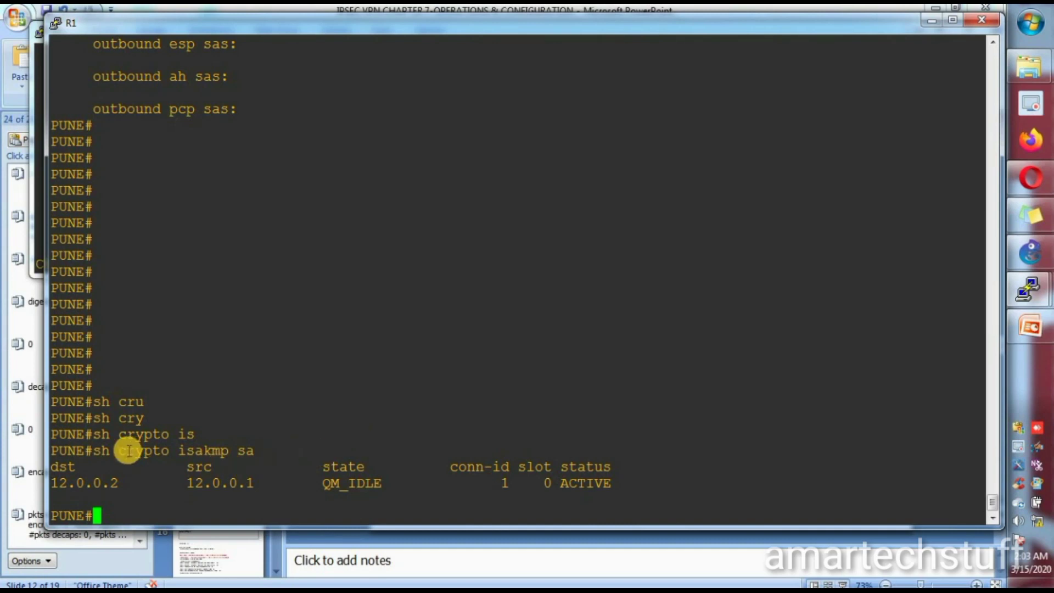
Highlight the SA's peer 12.0.0.2, source 12.0.0.1, QM_IDLE state and ACTIVE status
double_click(97, 482)
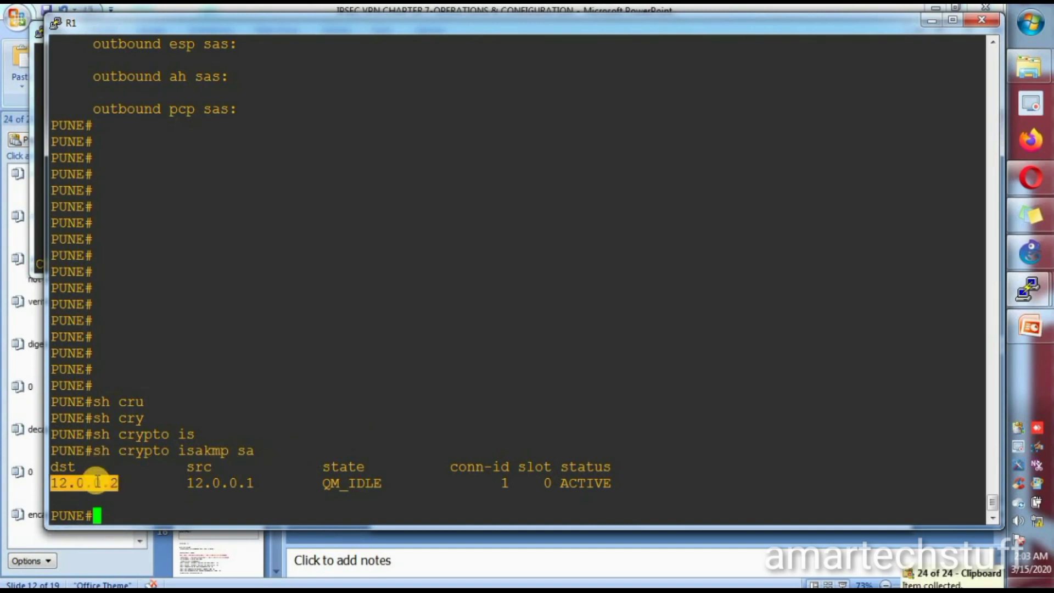
double_click(205, 483)
drag(325, 483, 384, 481)
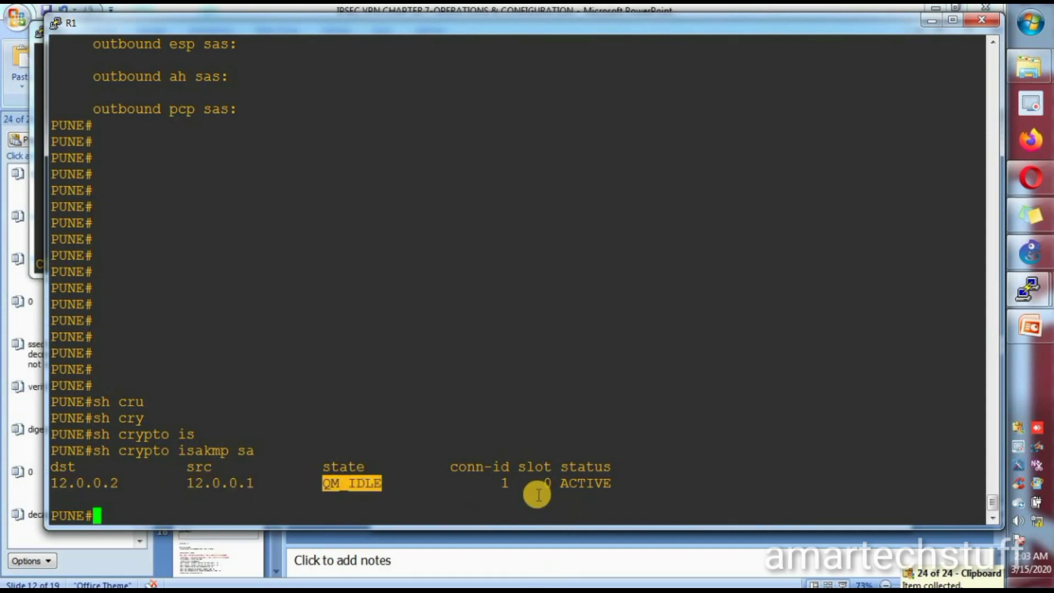
click(509, 487)
double_click(571, 483)
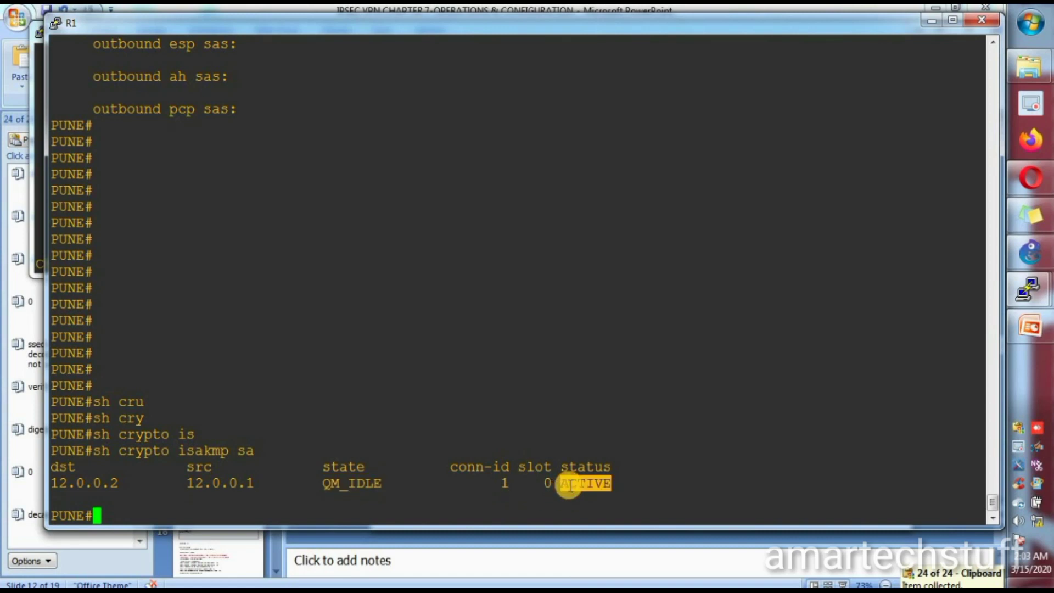
double_click(368, 485)
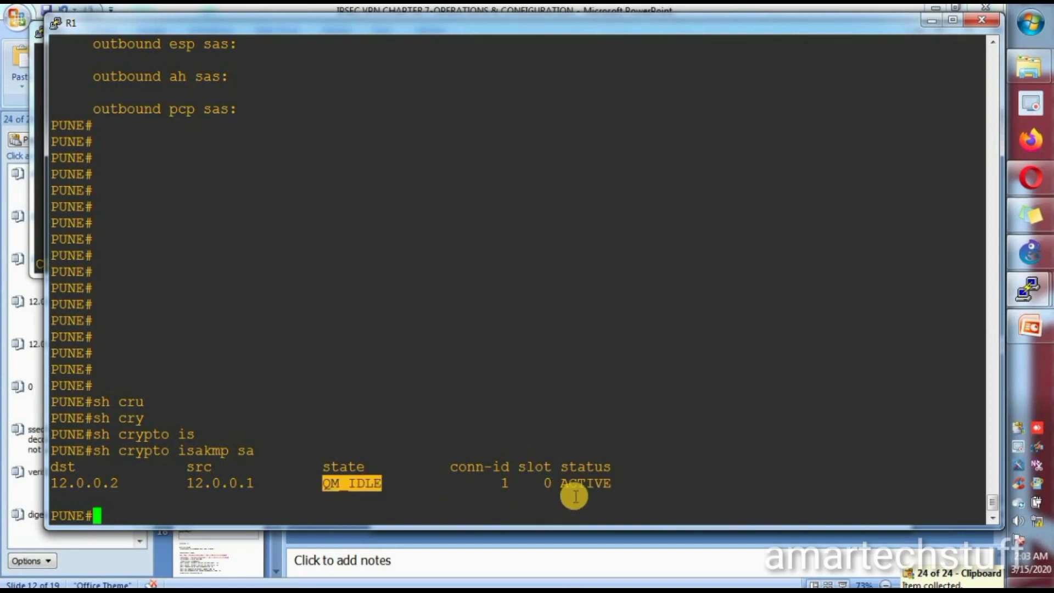
double_click(586, 481)
click(584, 406)
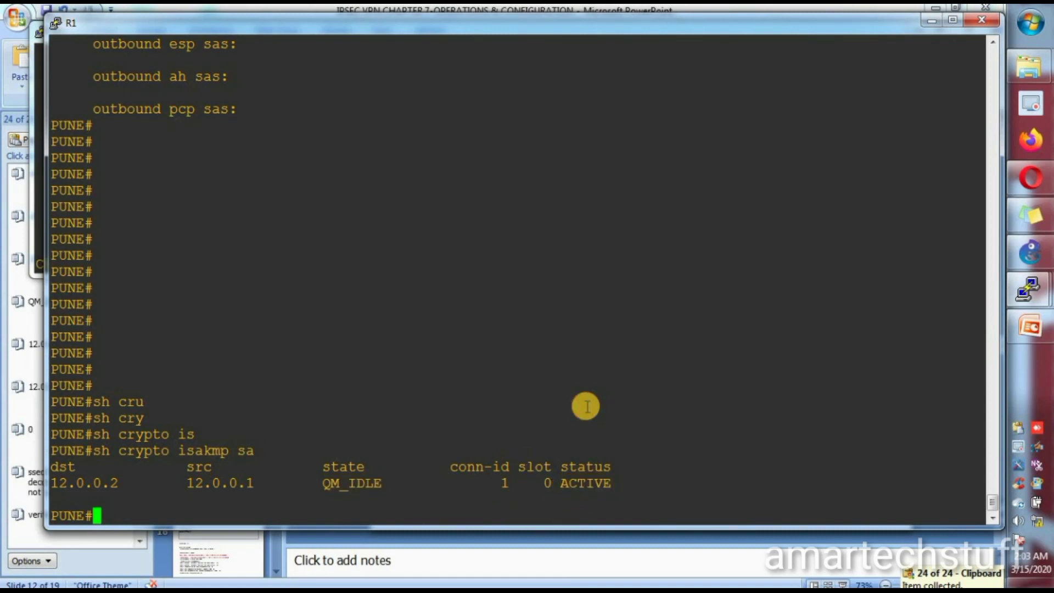
Rerun 'sh crypto ipsec sa' on PUNE, select the packet counter lines, and page through
key(Return)
key(Return)
key(Return)
key(Up)
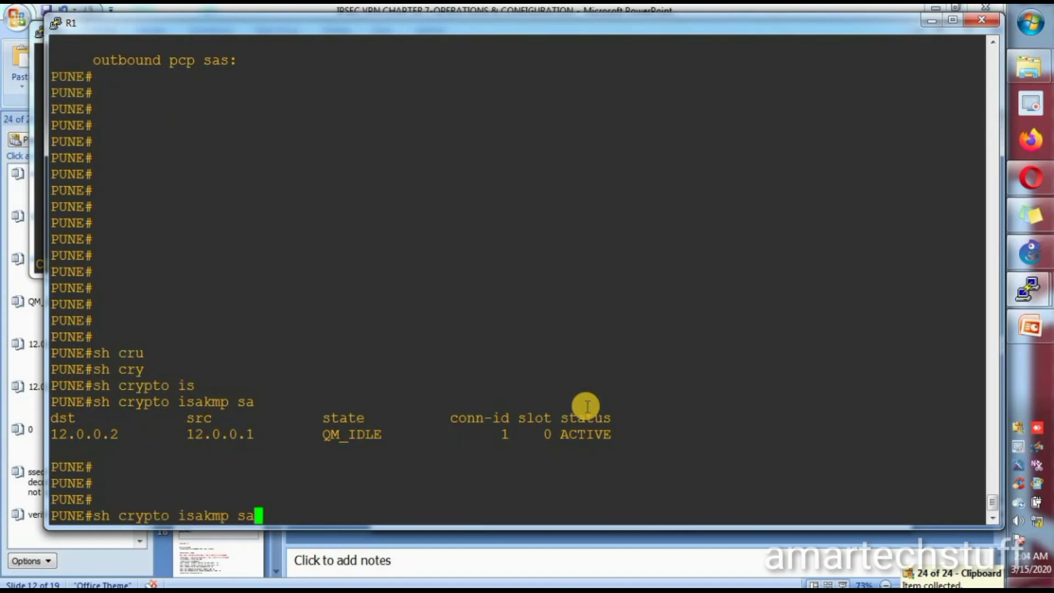
key(Up)
key(Return)
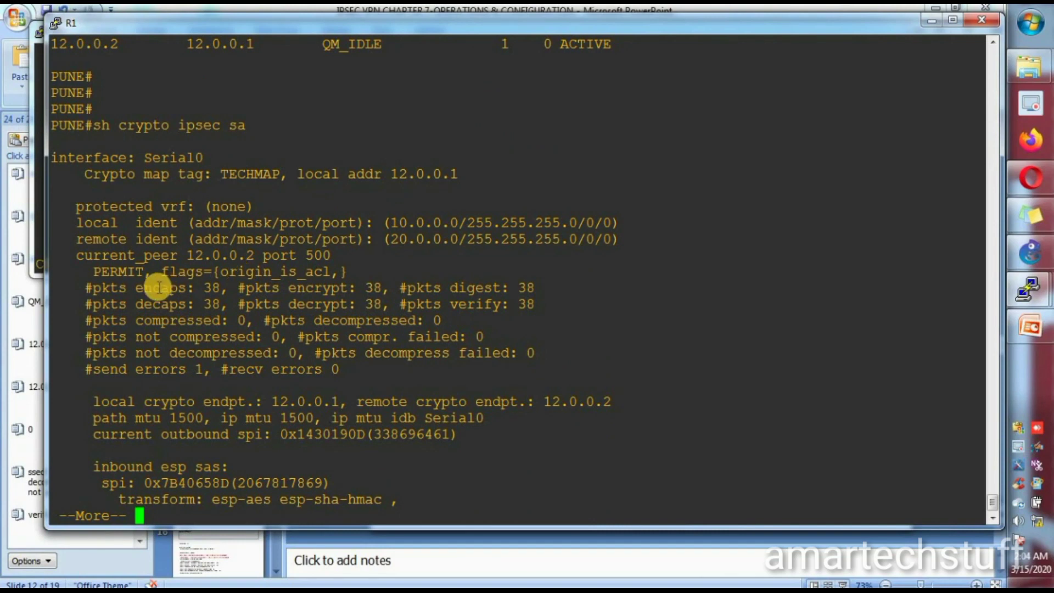
drag(160, 289, 548, 355)
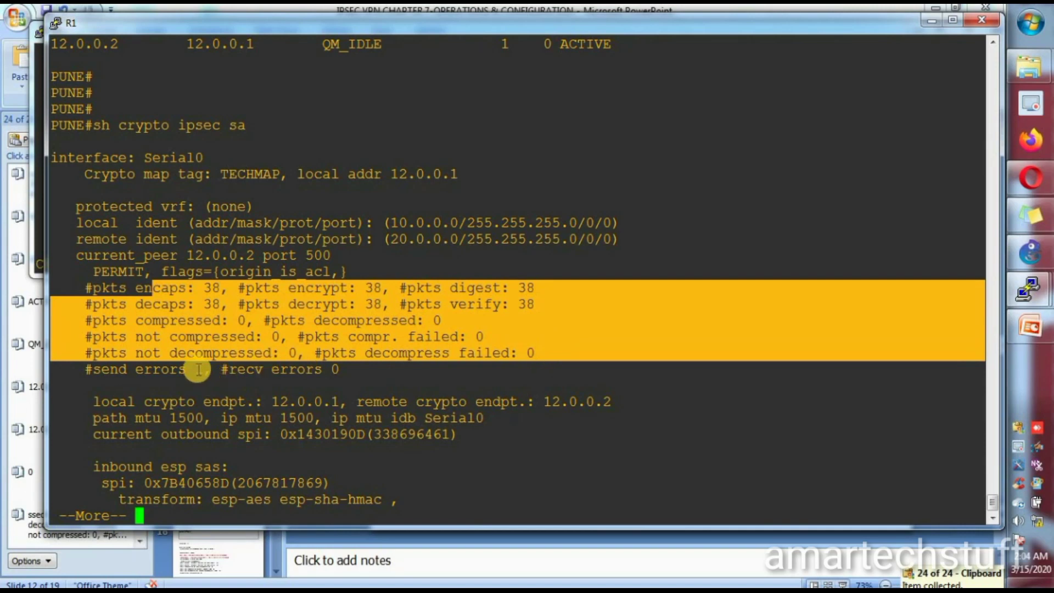
click(199, 370)
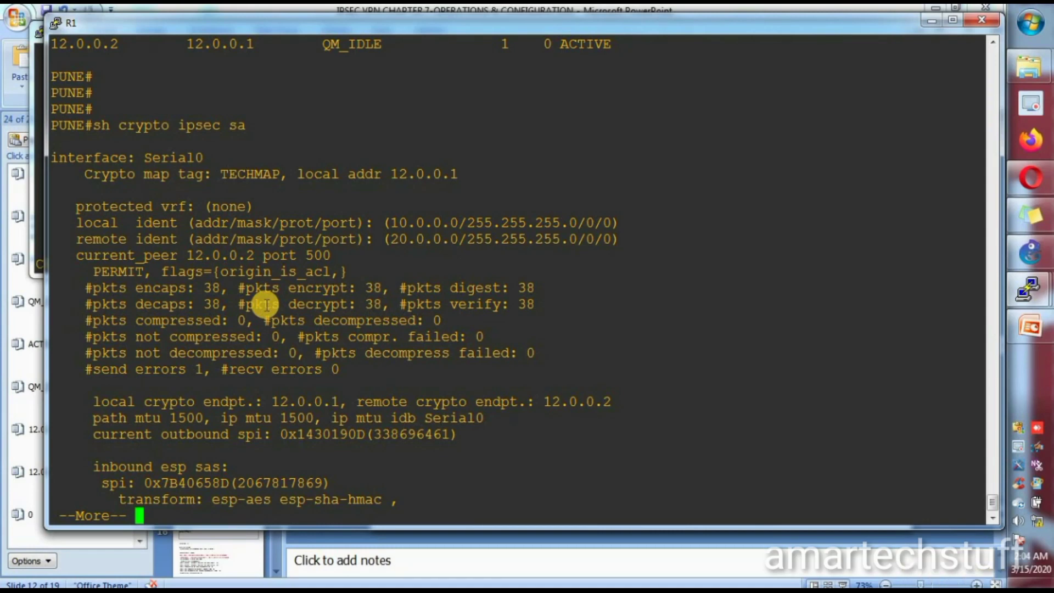
key(space)
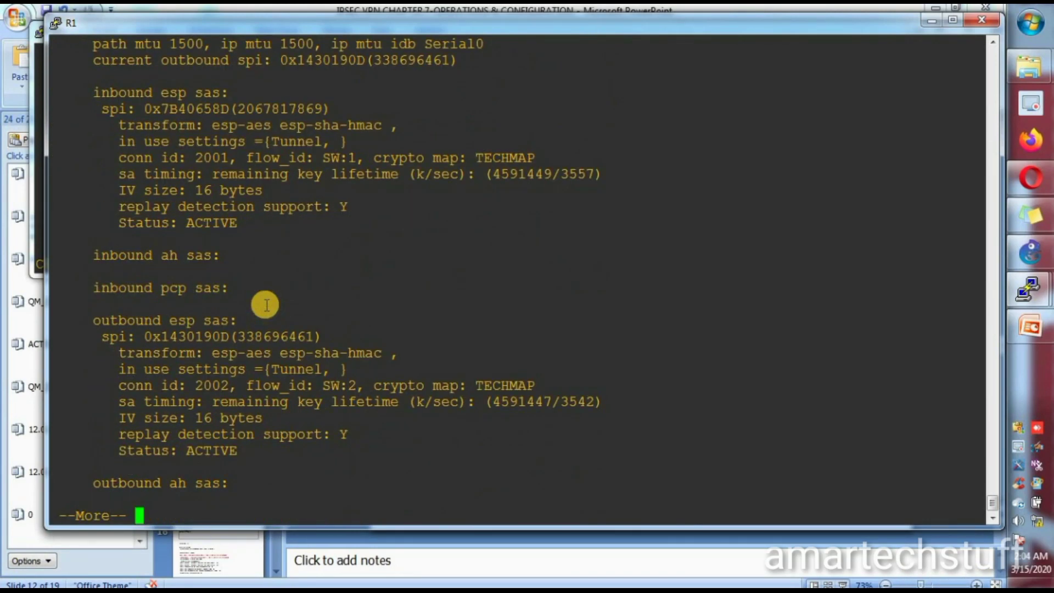
key(Return)
Rerun the IPsec SA check twice, copying encrypted packet counts 55 and then 63
text(sh crypto ipsec sa)
key(Return)
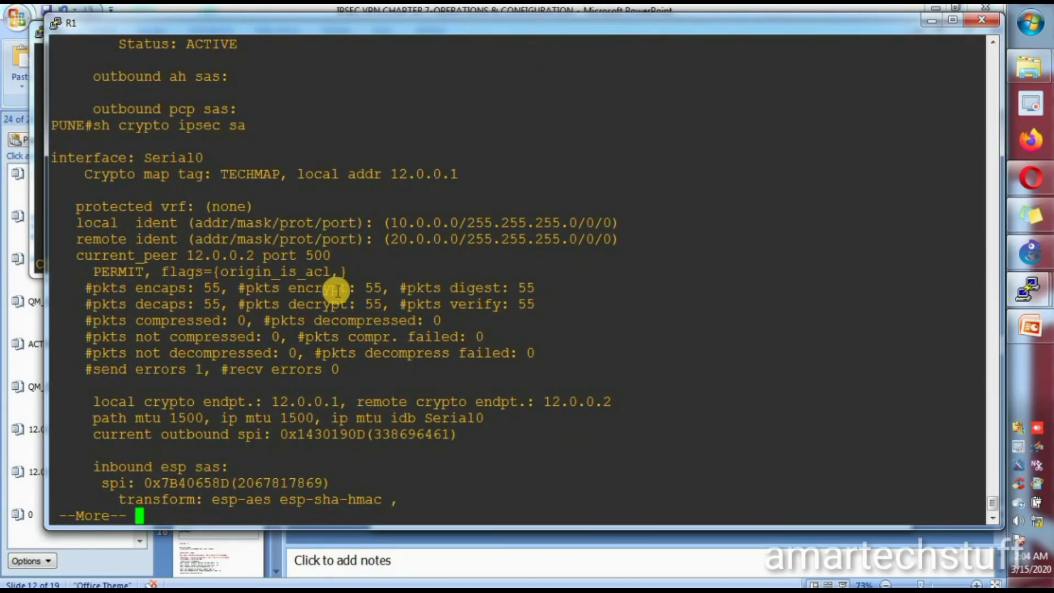
double_click(374, 290)
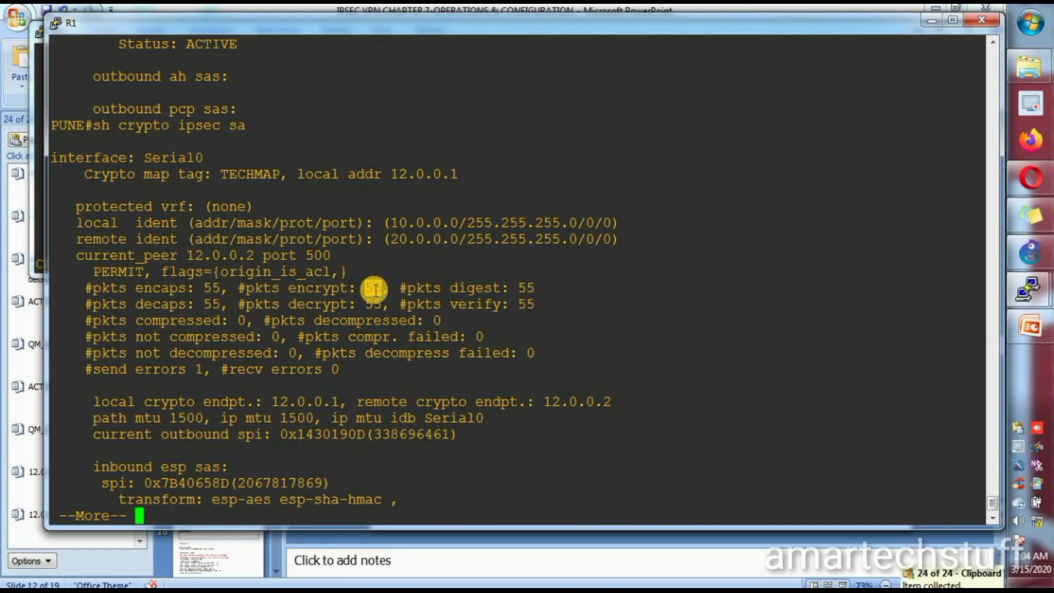
key(q)
key(Up)
key(Return)
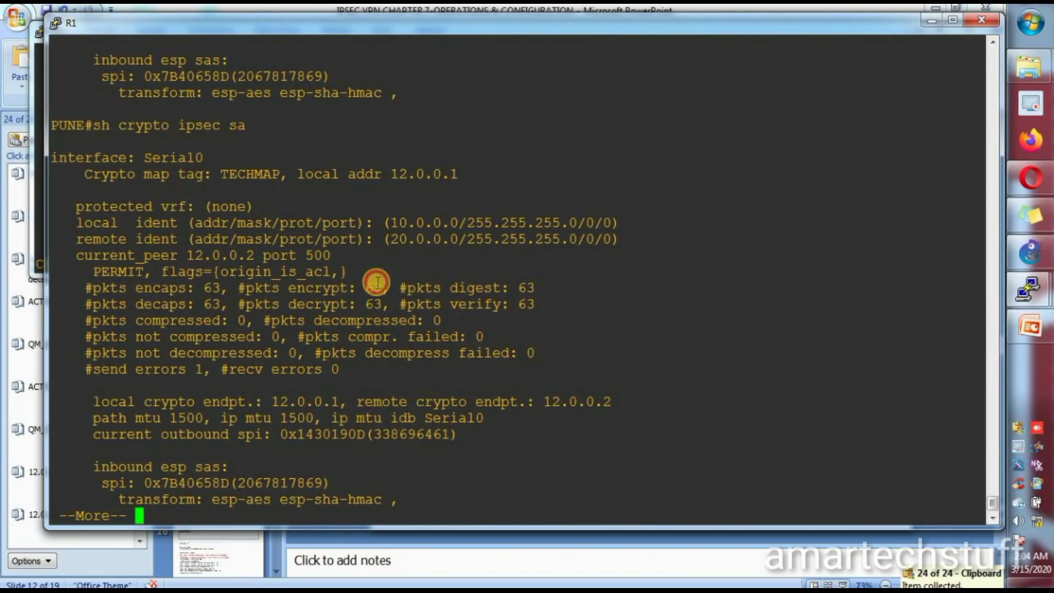
double_click(378, 283)
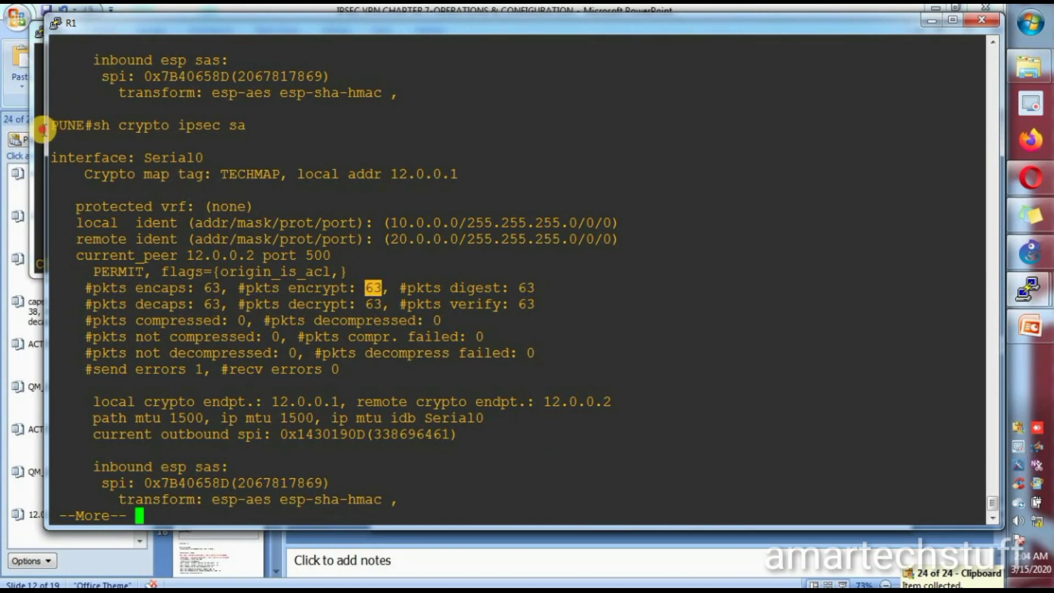
Bring CHENNAI's terminal forward and enlarge it to fill the screen
click(43, 129)
key(Return)
key(Return)
key(Return)
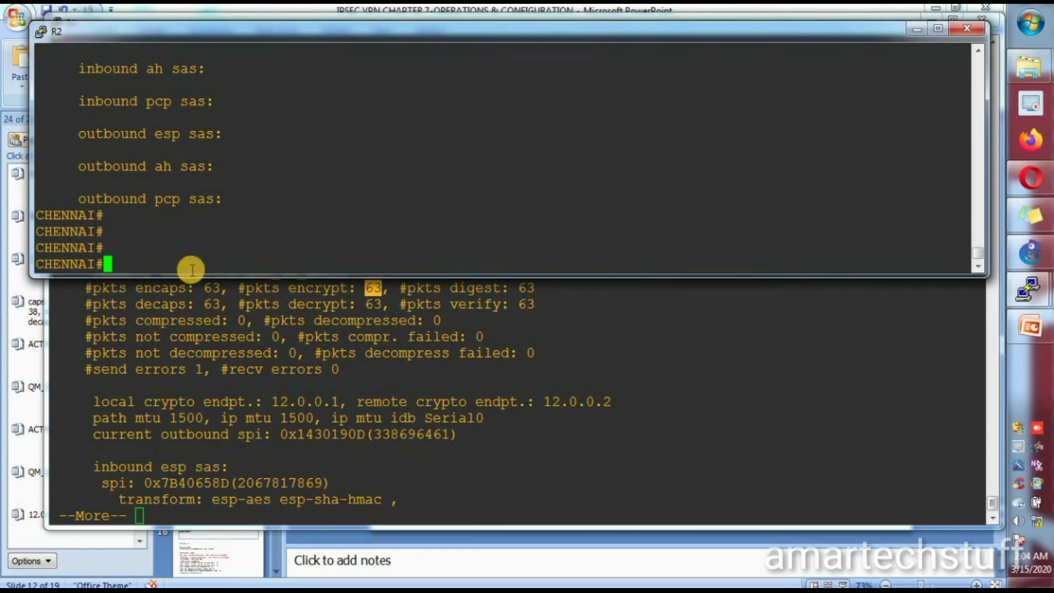
drag(188, 278, 163, 552)
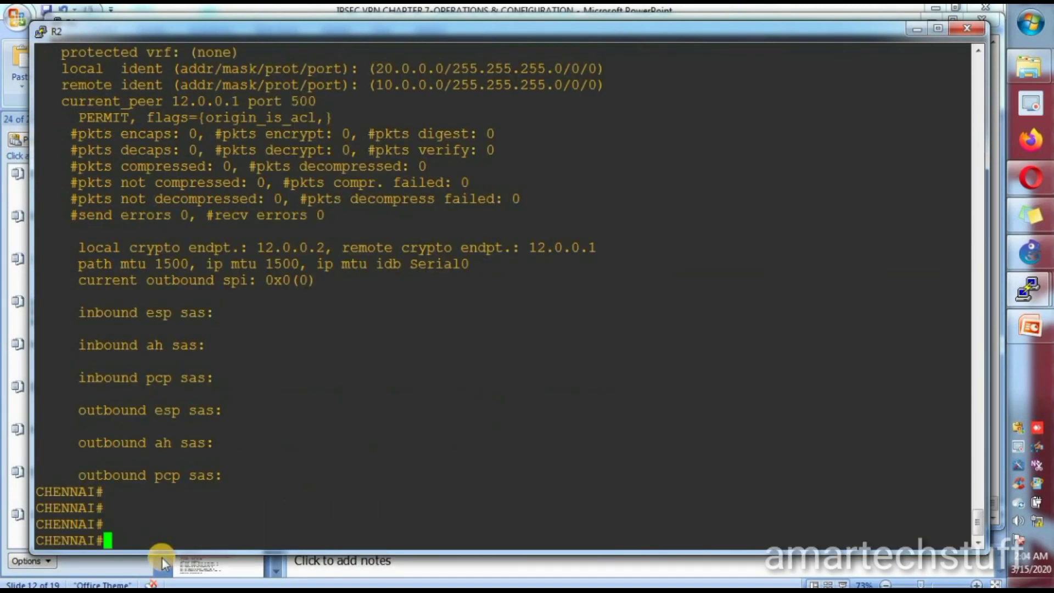
Run 'sh crypto isakmp sa' on CHENNAI to confirm the ISAKMP SA is ACTIVE
text(sh crey)
click(163, 561)
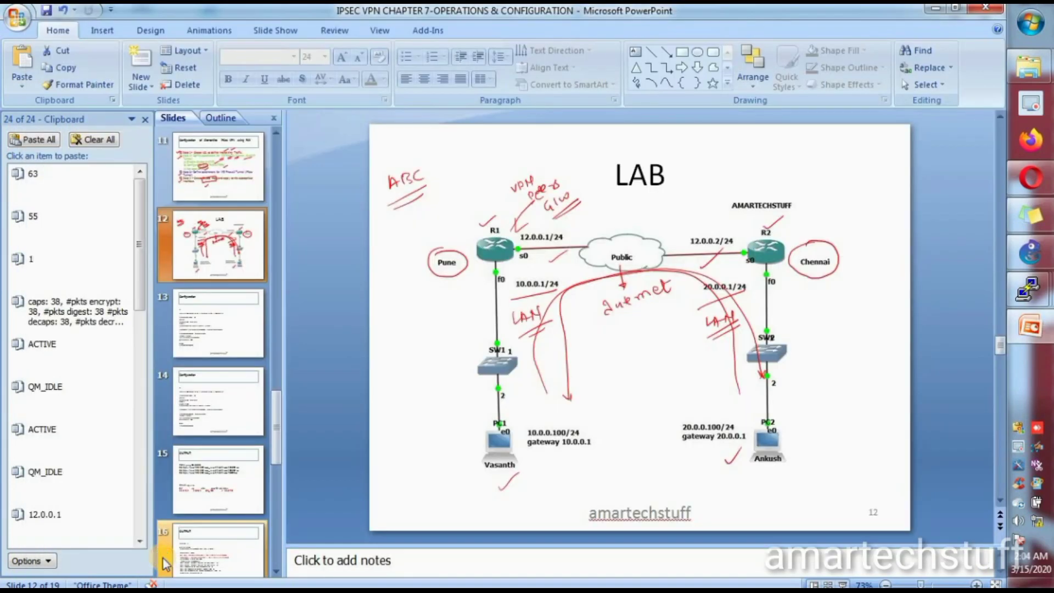
click(1030, 289)
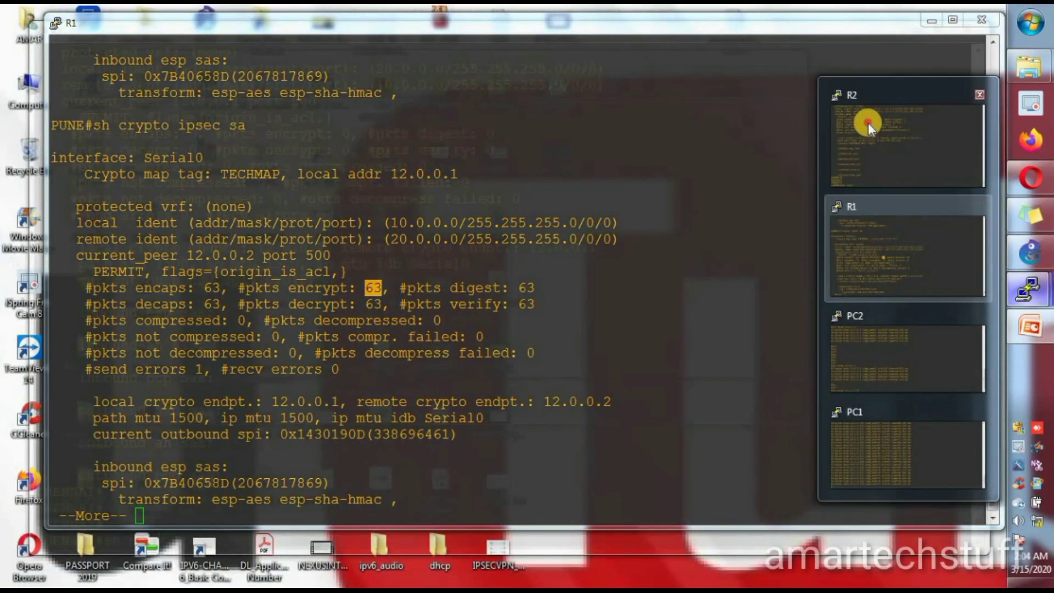
click(868, 123)
text(rey)
key(BackSpace)
key(BackSpace)
text(y)
key(Tab)
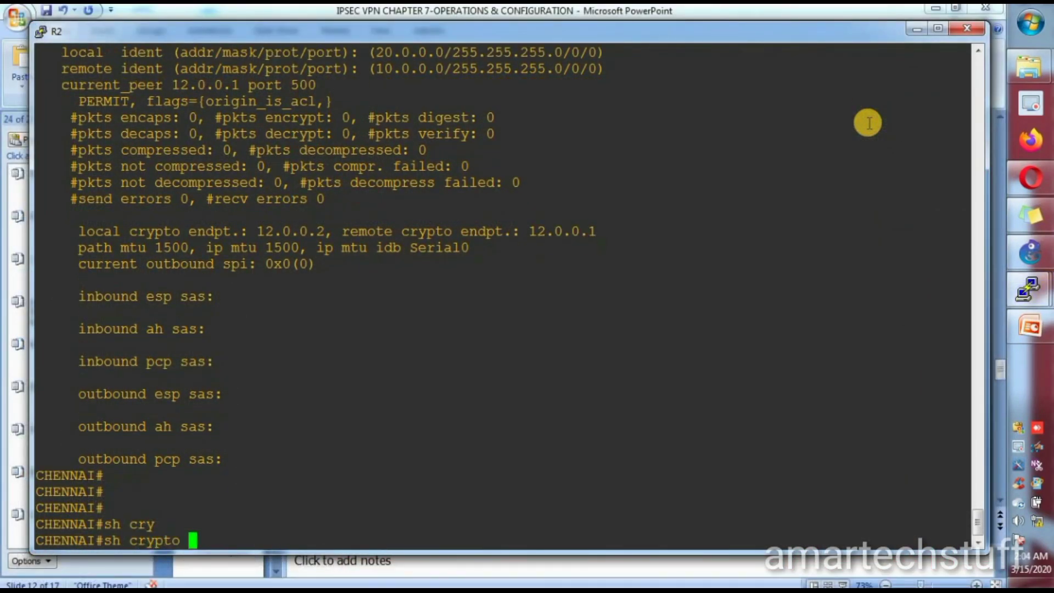
text(is)
key(Tab)
text(sa)
key(Return)
key(Return)
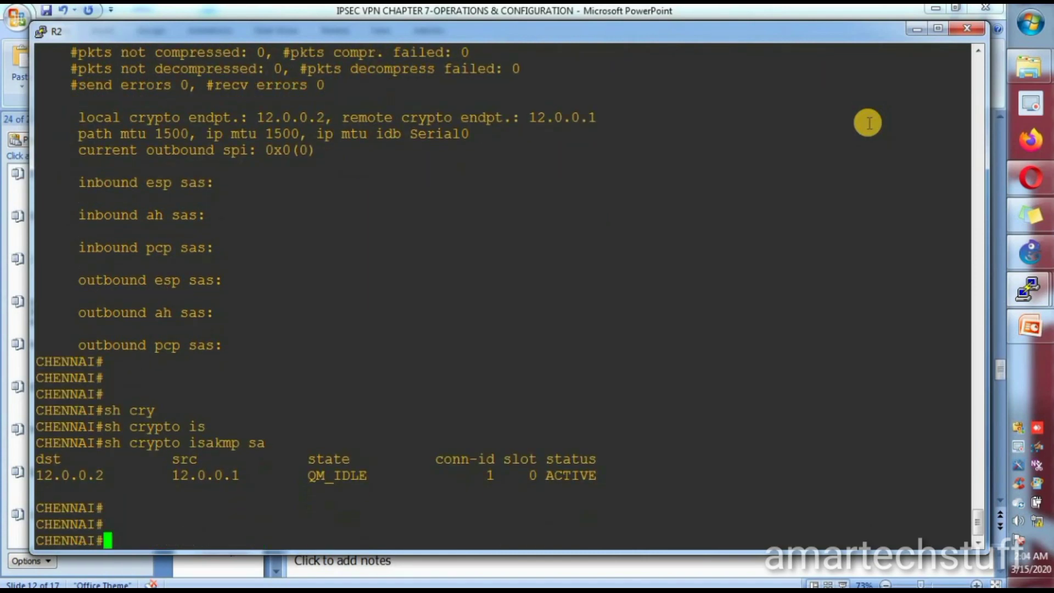
Run 'sh crypto ipsec sa', copy the 84 encrypted packet count, and return to the presentation
key(Up)
key(BackSpace)
key(BackSpace)
key(BackSpace)
key(BackSpace)
key(BackSpace)
key(BackSpace)
key(BackSpace)
key(BackSpace)
key(BackSpace)
text(ipsec sa)
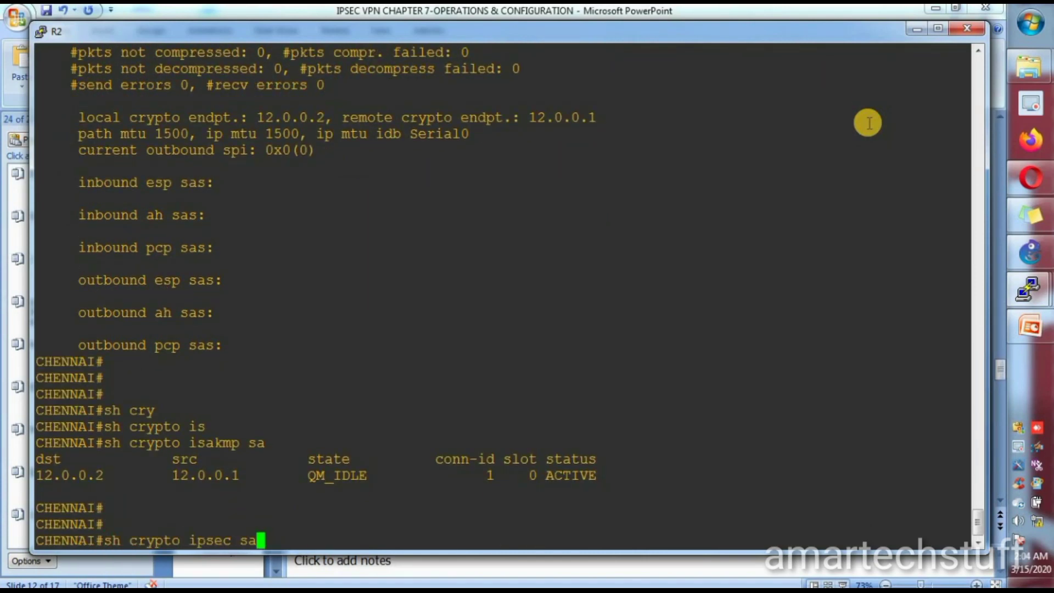
key(Return)
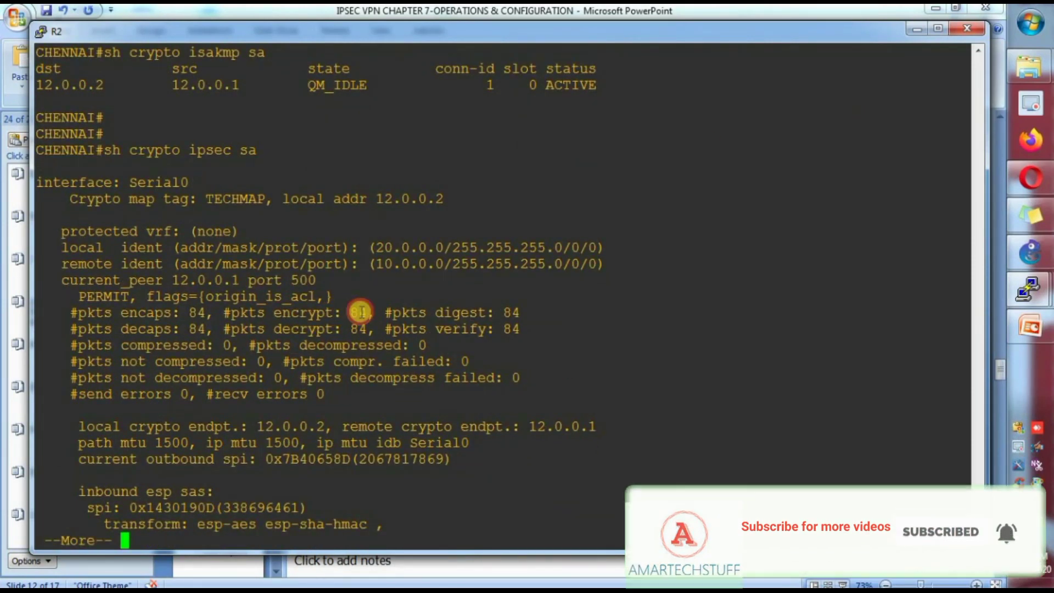
double_click(360, 313)
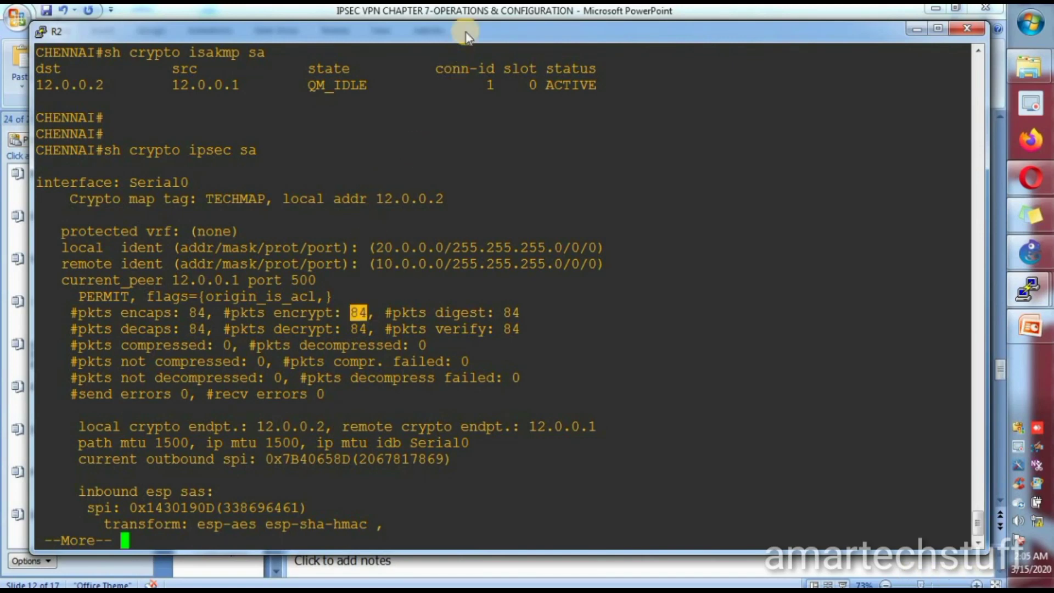
click(480, 13)
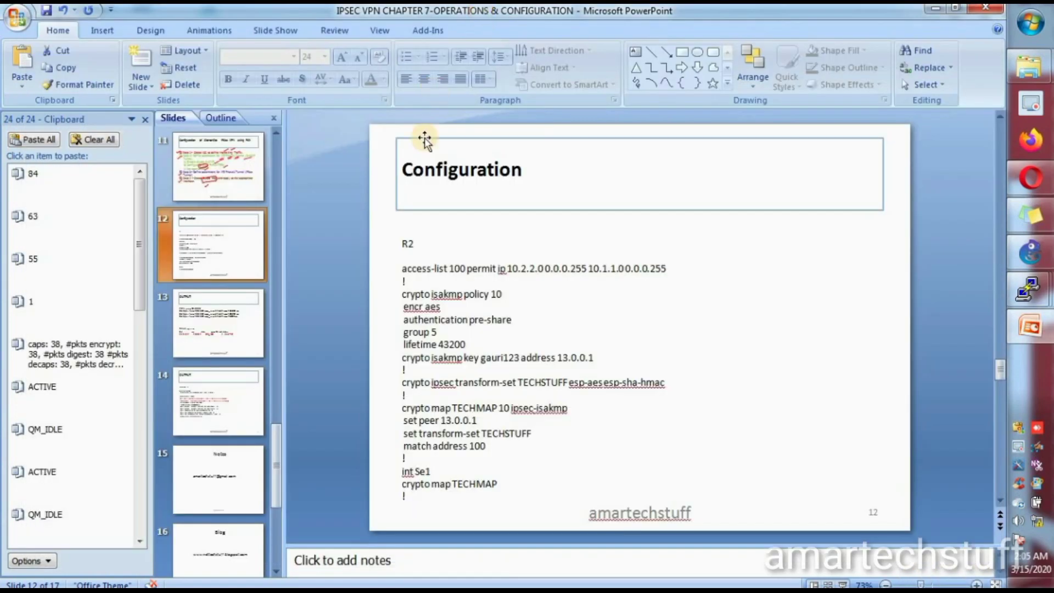
Step through slides 11 and 12 (Configuration, OUTPUT), ending on slide 10, ALWAYS REMEMBER
click(225, 193)
click(216, 261)
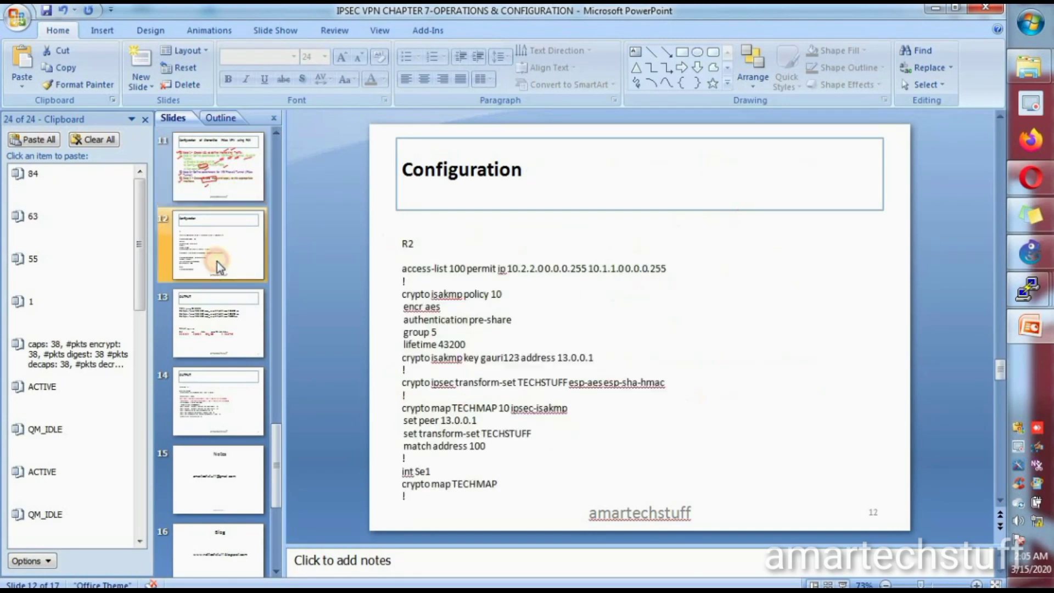
key(Down)
key(Up)
key(Up)
key(Up)
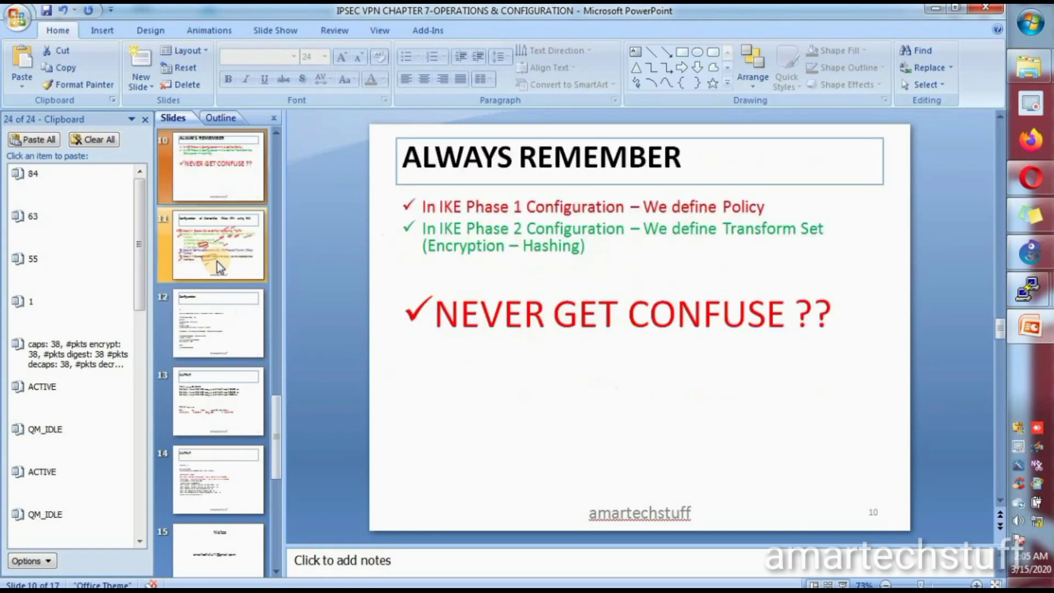
key(Down)
key(Down)
key(Down)
key(Down)
key(Down)
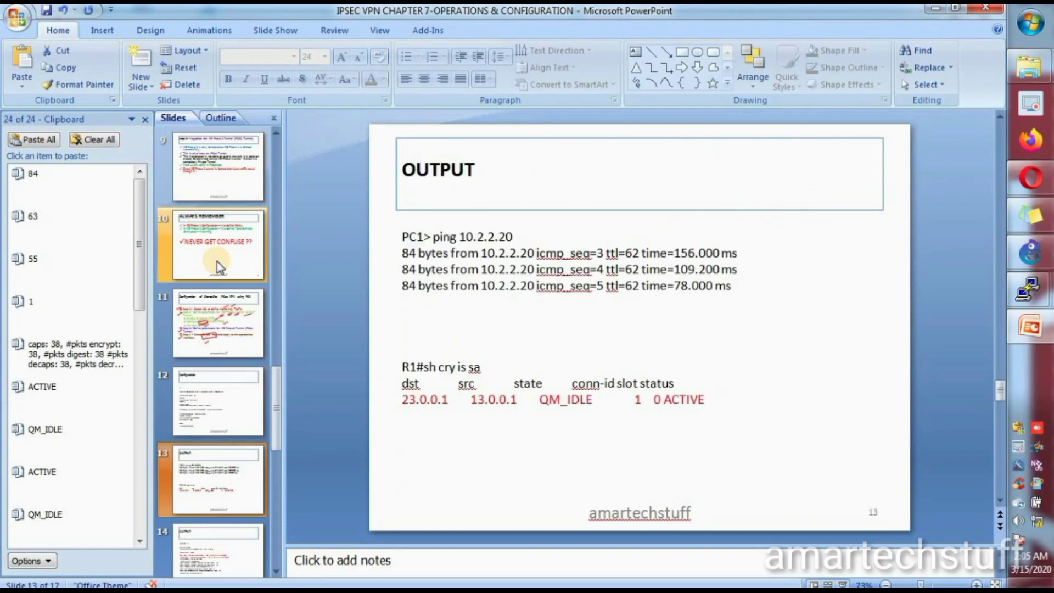
key(Up)
key(Up)
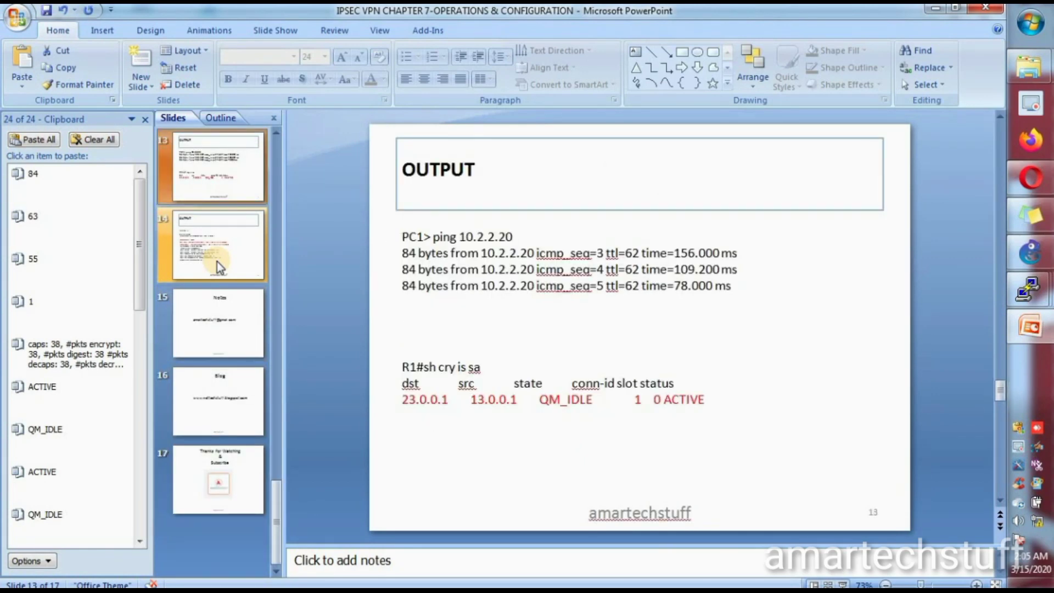
key(Up)
key(Up)
key(Up)
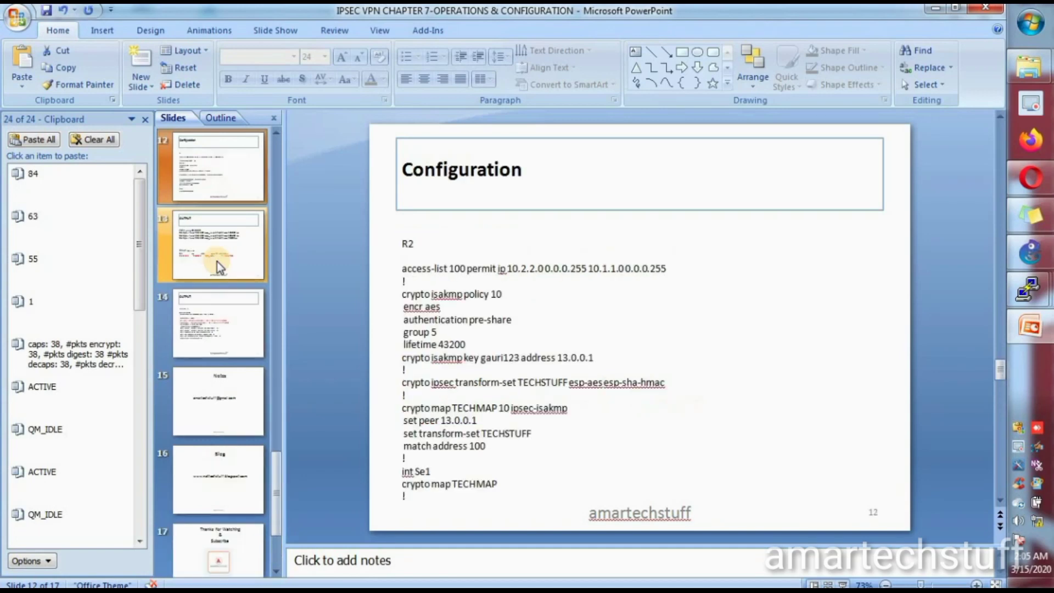